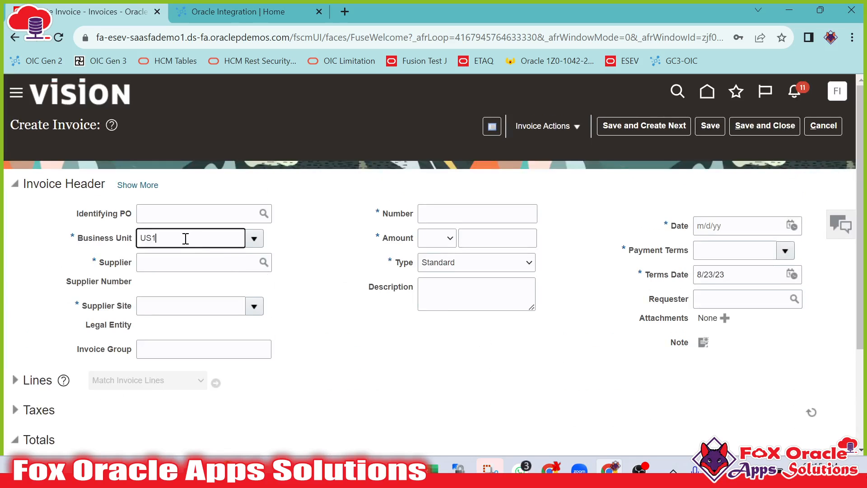
# Set the business unit to US1 Business Unit and the supplier to Lee Supplies, dismissing the error dialog.
pyautogui.press('Tab')
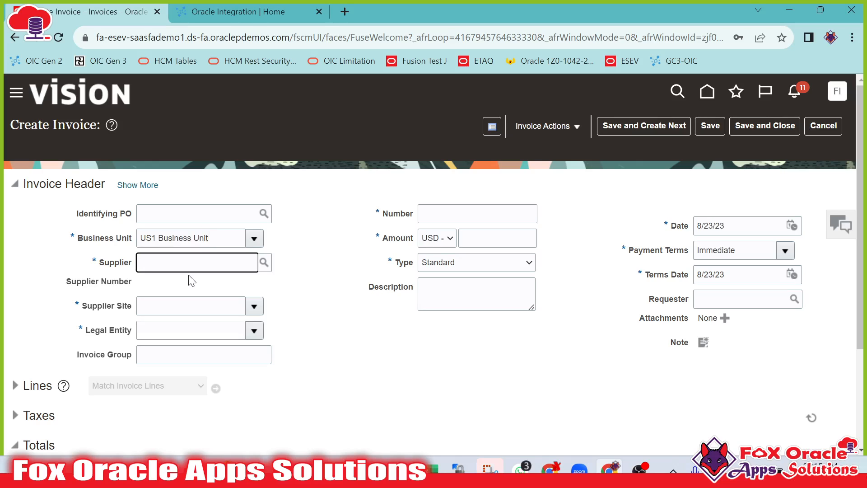
pyautogui.write('L')
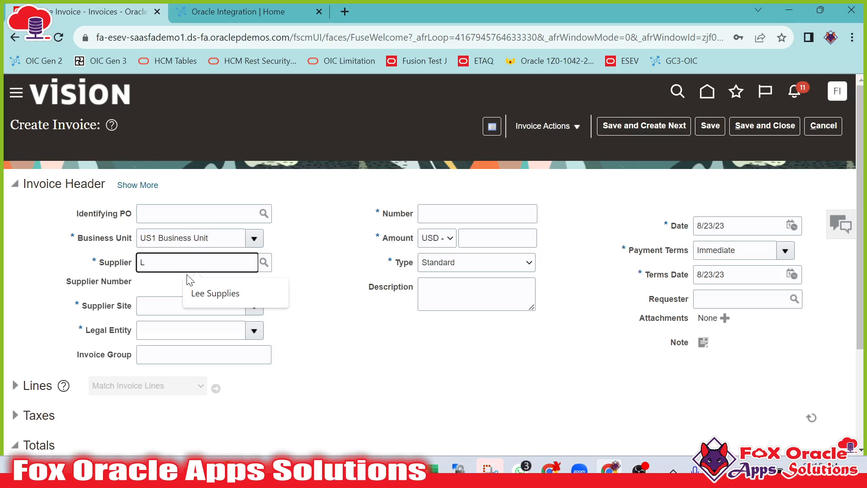
pyautogui.write('oc')
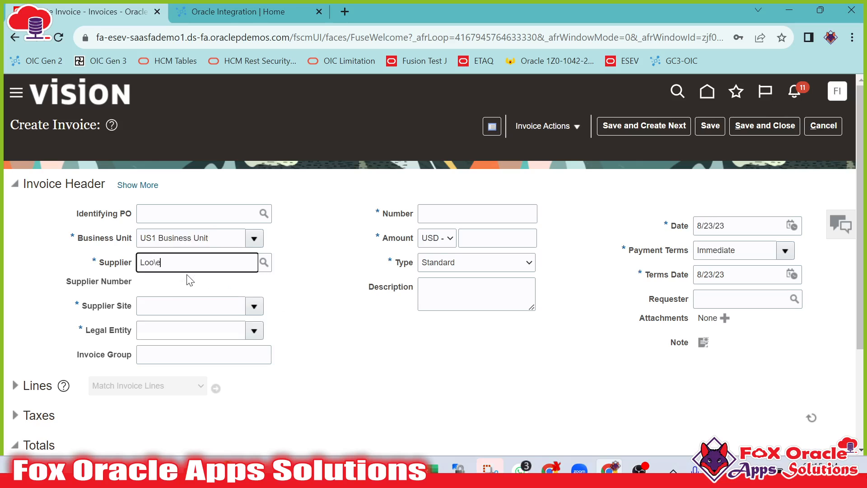
pyautogui.write('ee')
pyautogui.press('Tab')
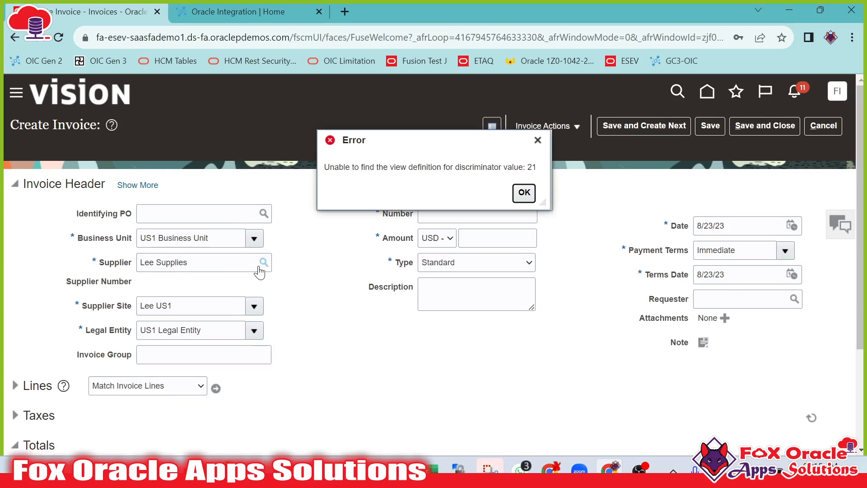
pyautogui.click(525, 198)
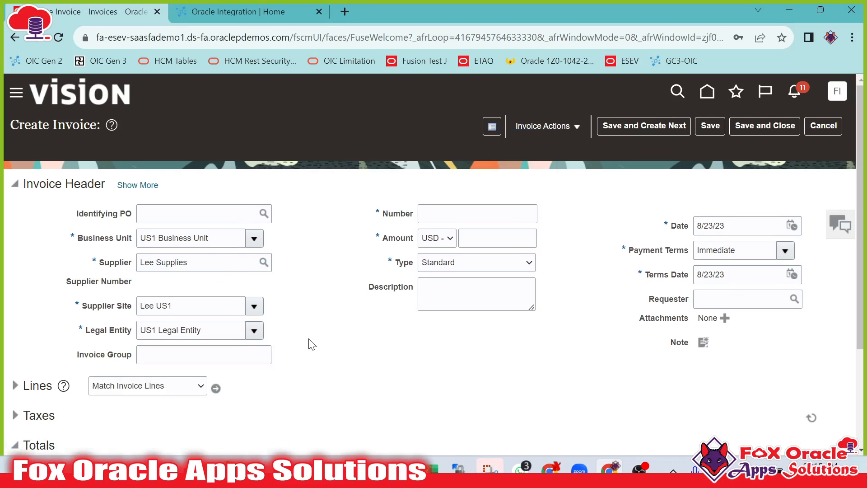
# Enter XX INV 001 as the invoice number.
pyautogui.click(505, 214)
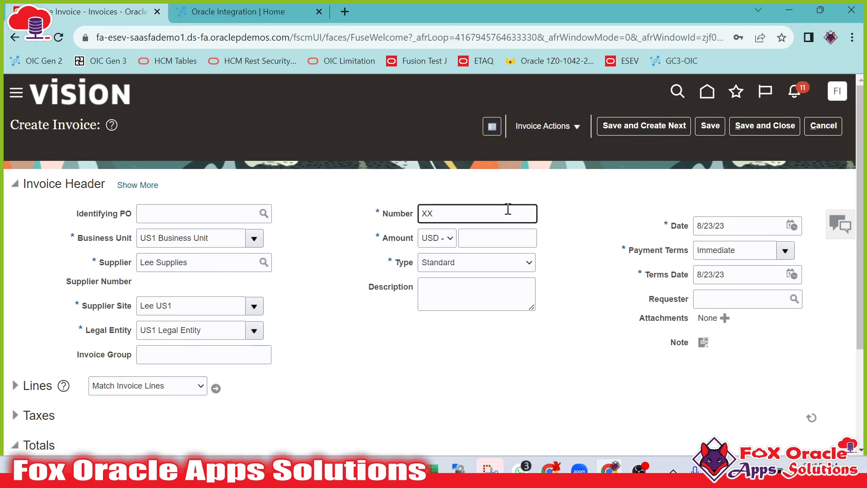
pyautogui.write('XX INV 00')
pyautogui.moveTo(504, 214); pyautogui.dragTo(391, 224)
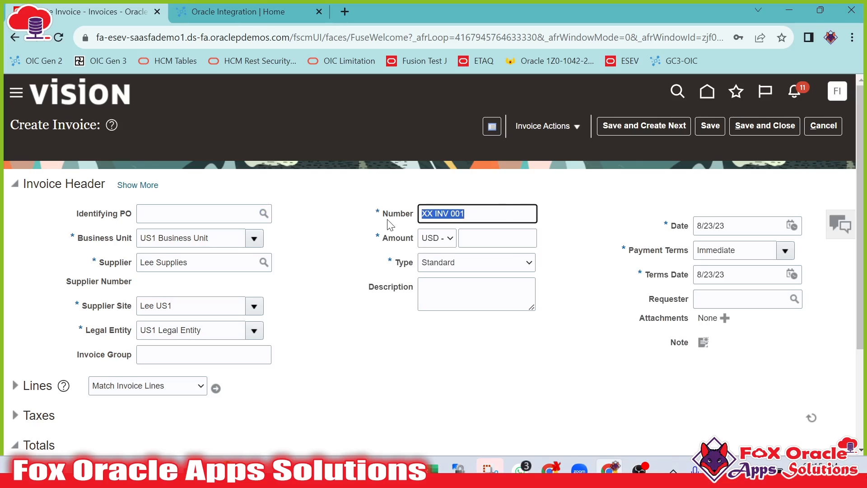
# Enter the invoice description 'Test invoice created while session'.
pyautogui.click(446, 416)
pyautogui.scroll(-2, 563, 316)
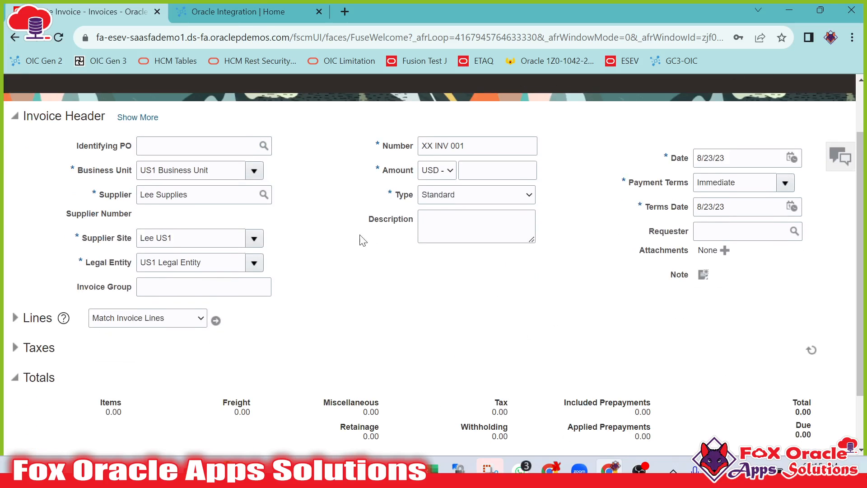
pyautogui.scroll(-2, 201, 268)
pyautogui.click(446, 143)
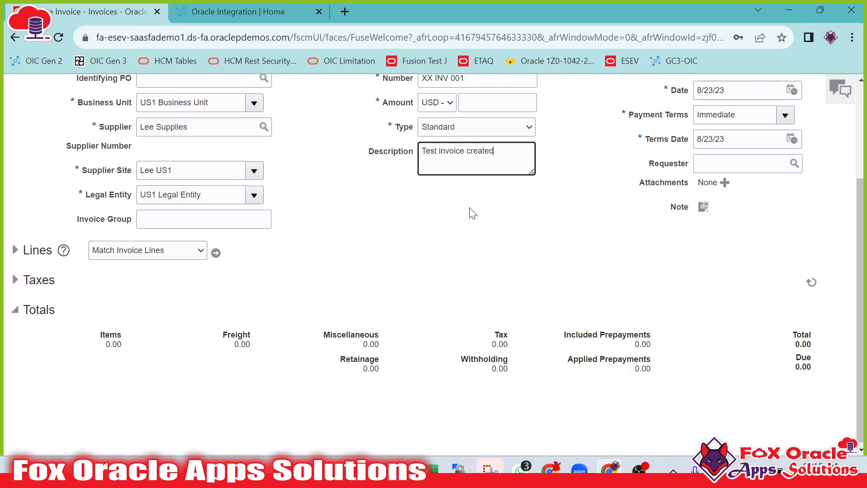
pyautogui.write('Test invoice created while sessio')
pyautogui.click(15, 250)
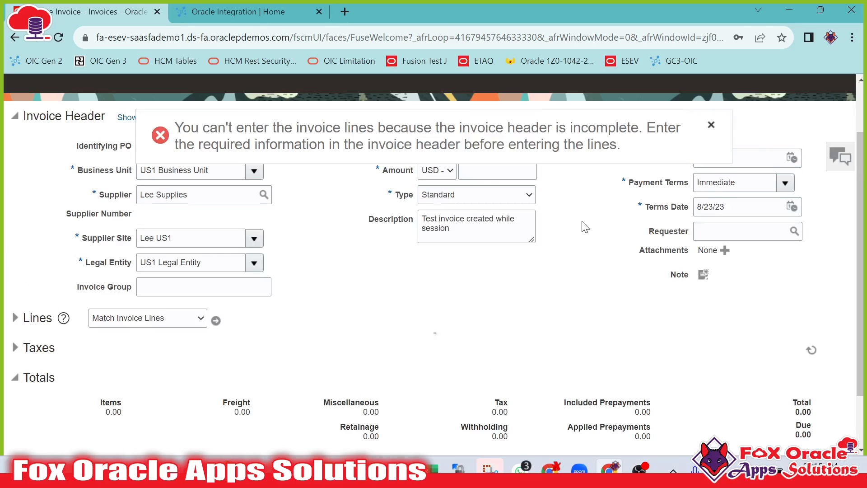
# Set the invoice amount to 10,000 and expand the Lines section.
pyautogui.click(501, 169)
pyautogui.write('10000')
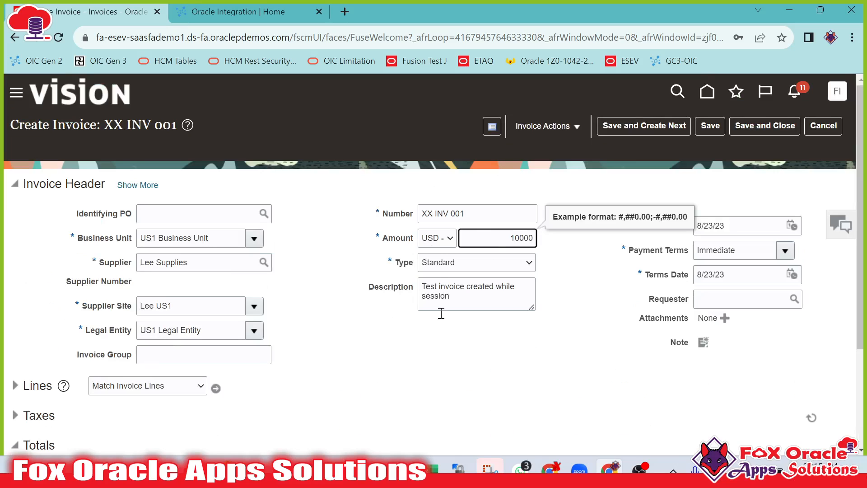
pyautogui.click(397, 340)
pyautogui.scroll(-3, 397, 340)
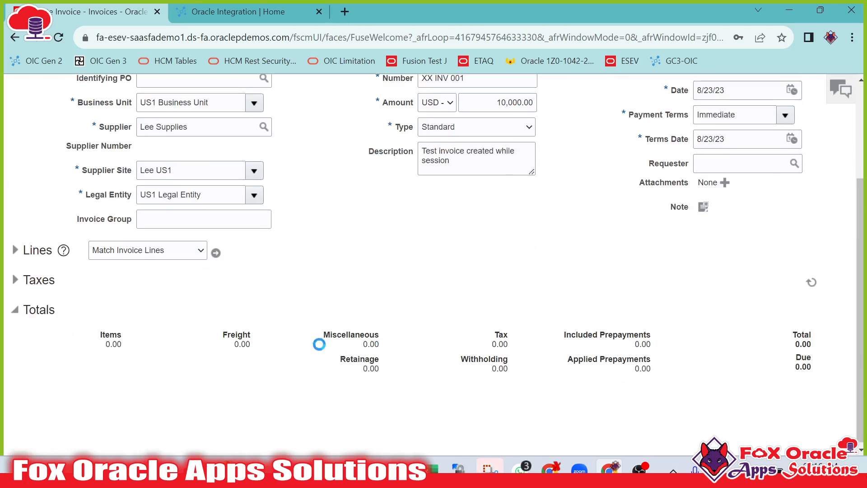
pyautogui.click(15, 250)
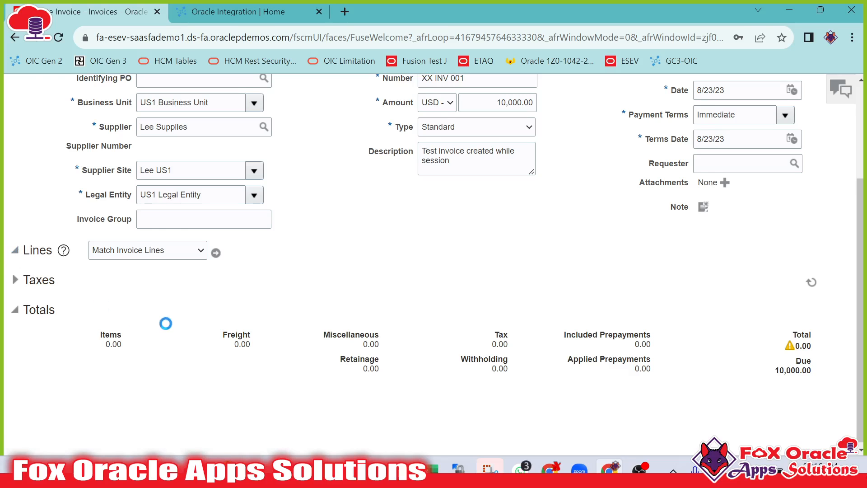
# Give invoice line 1 an amount of 500 and the Miscellaneous Expenses distribution set.
pyautogui.scroll(-3, 167, 313)
pyautogui.click(201, 277)
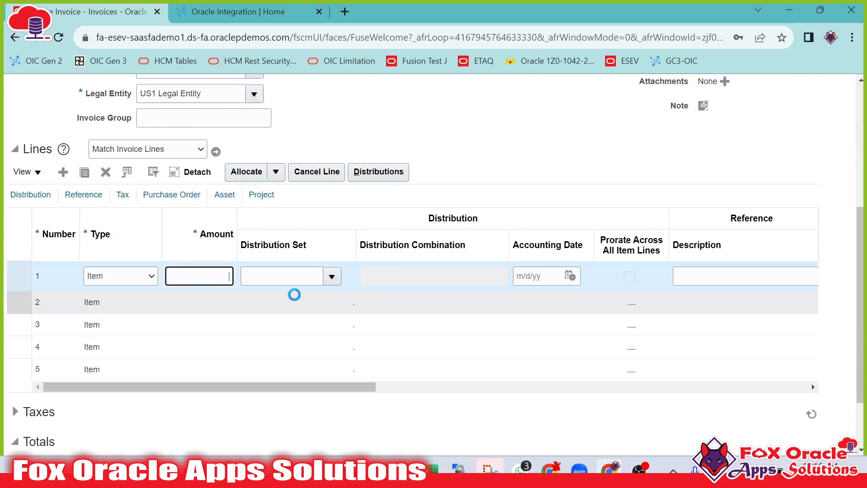
pyautogui.write('500')
pyautogui.press('Tab')
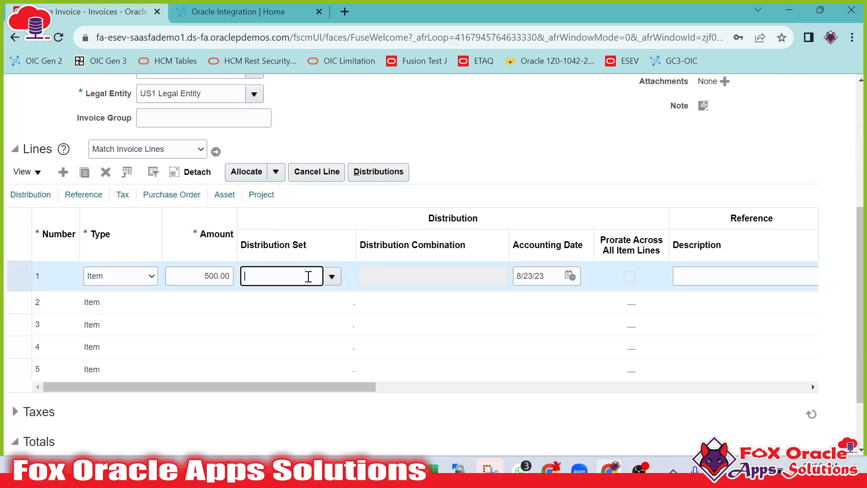
pyautogui.click(332, 276)
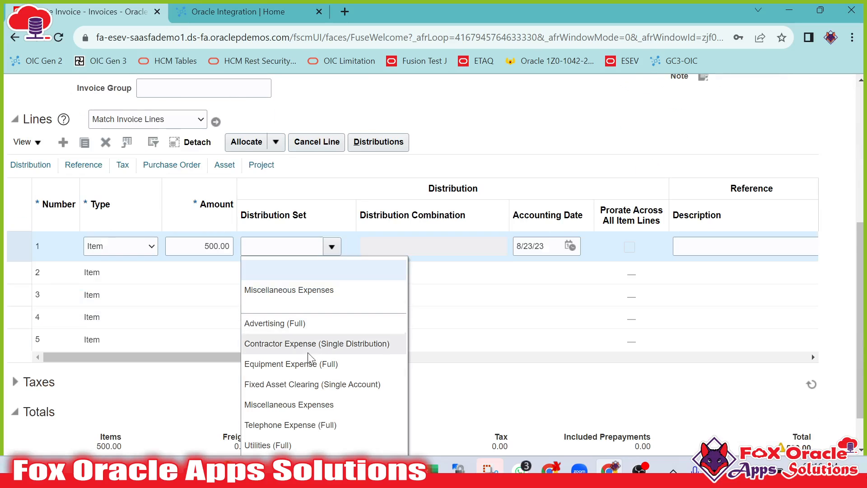
pyautogui.click(296, 354)
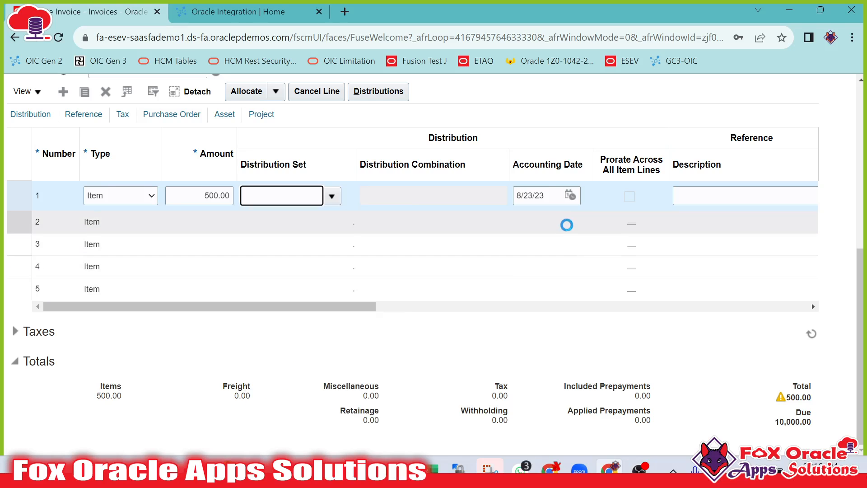
# Fill invoice line 2 with amount 500 and the Miscellaneous Expenses distribution set.
pyautogui.moveTo(360, 307); pyautogui.dragTo(703, 321)
pyautogui.click(163, 220)
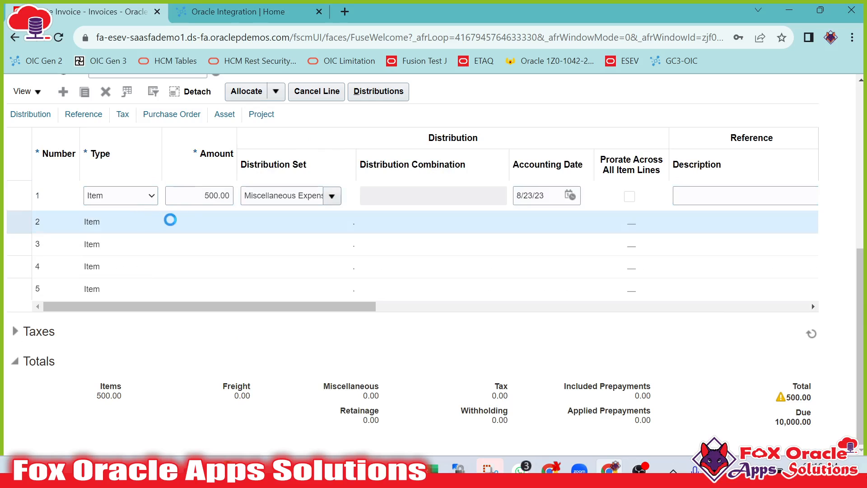
pyautogui.scroll(1, 206, 227)
pyautogui.click(207, 291)
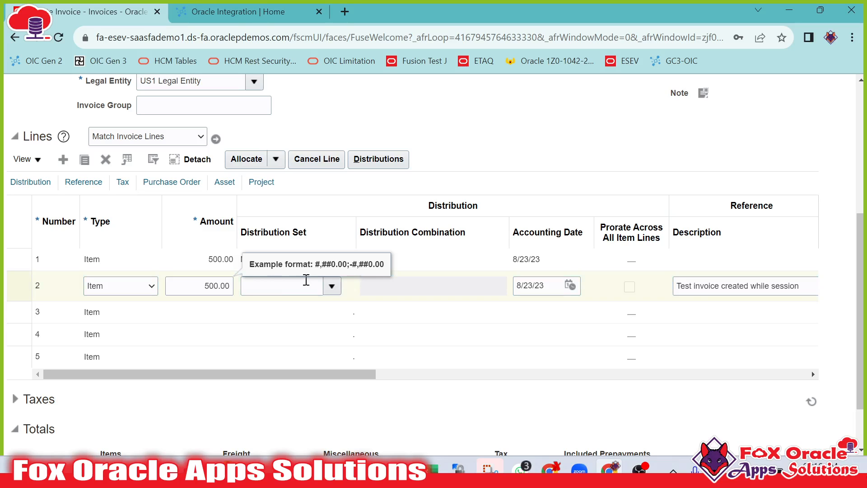
pyautogui.click(332, 285)
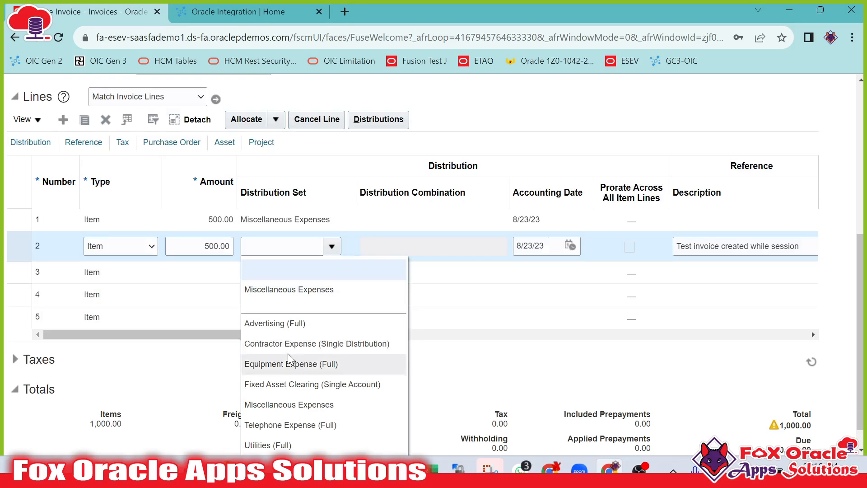
pyautogui.click(293, 293)
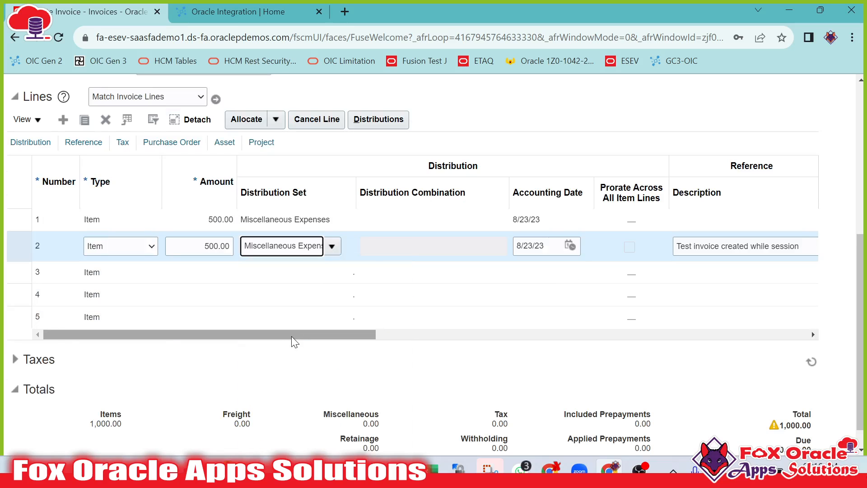
# Delete the remaining empty invoice lines below line 2.
pyautogui.click(12, 289)
pyautogui.click(13, 273)
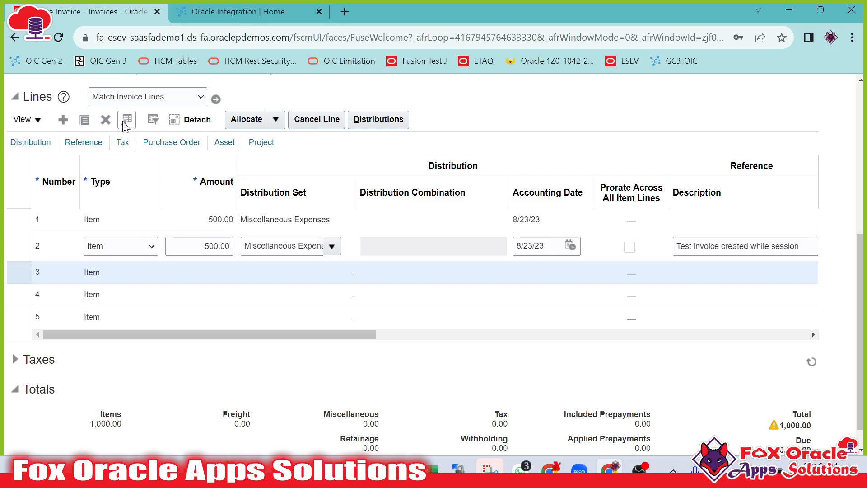
pyautogui.click(107, 120)
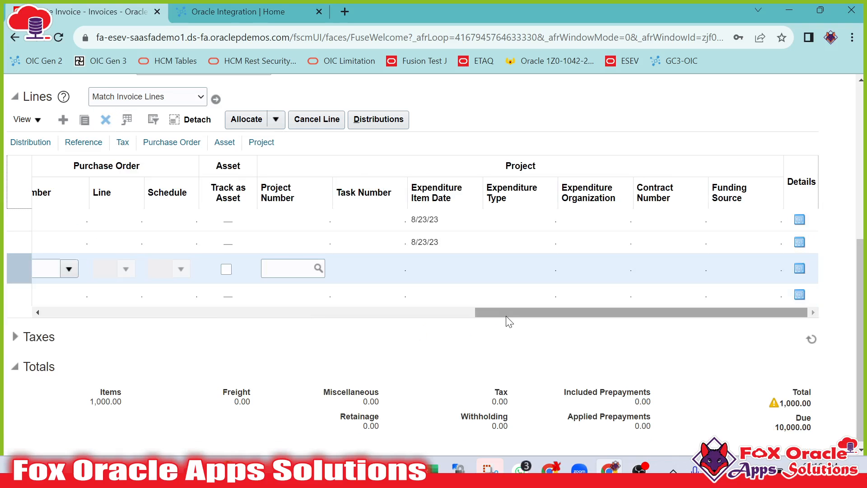
pyautogui.moveTo(506, 316); pyautogui.dragTo(74, 317)
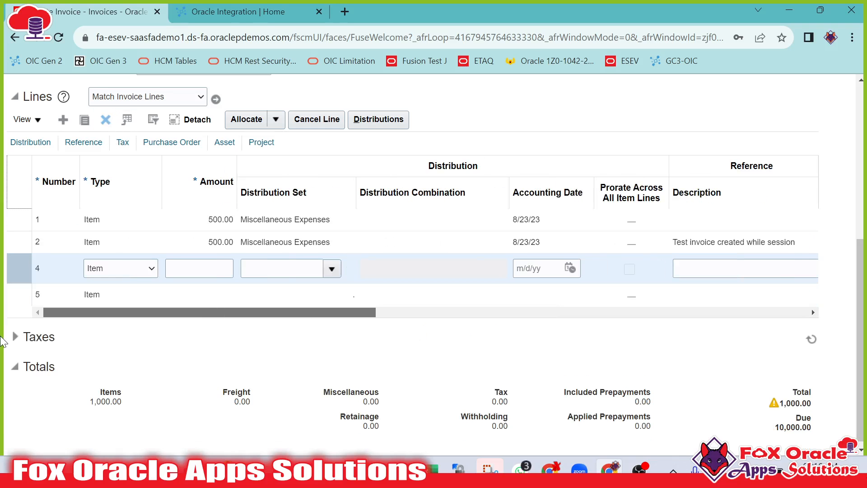
pyautogui.click(106, 120)
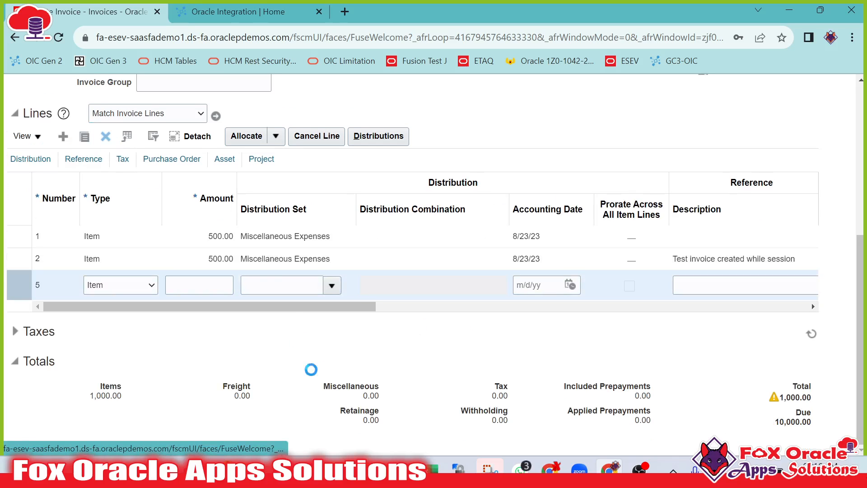
pyautogui.scroll(1, 403, 347)
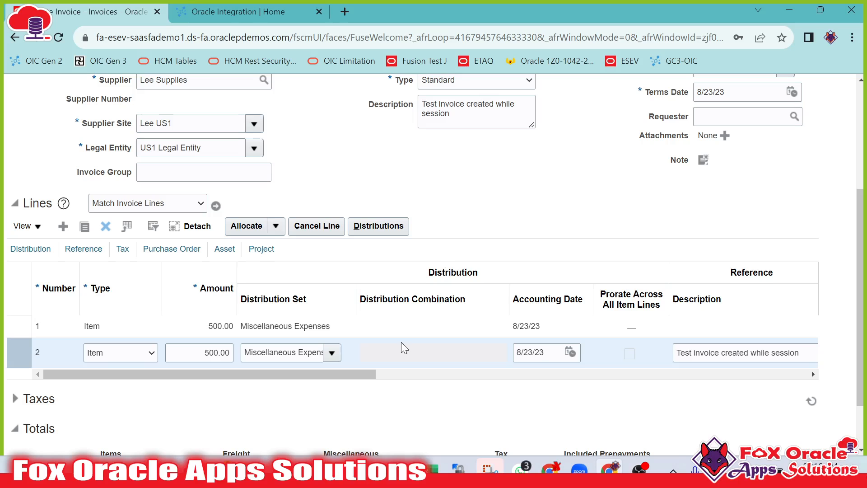
pyautogui.scroll(4, 428, 221)
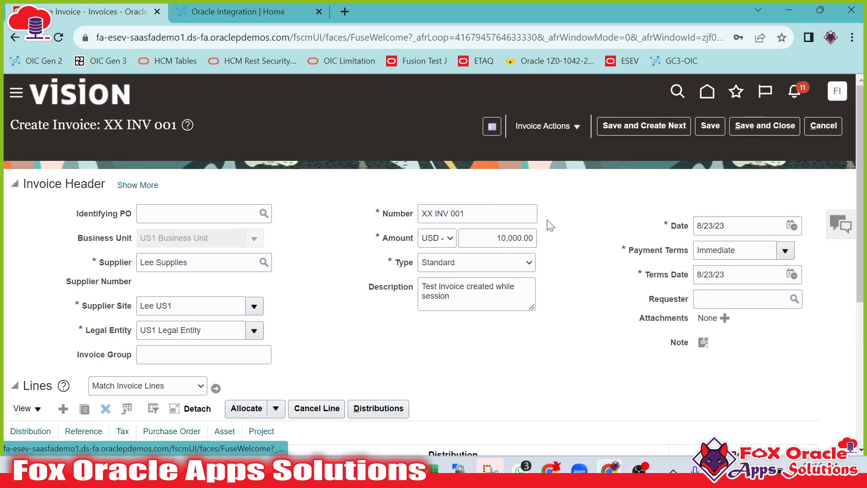
# Save and close the invoice.
pyautogui.moveTo(504, 215); pyautogui.dragTo(340, 227)
pyautogui.click(726, 190)
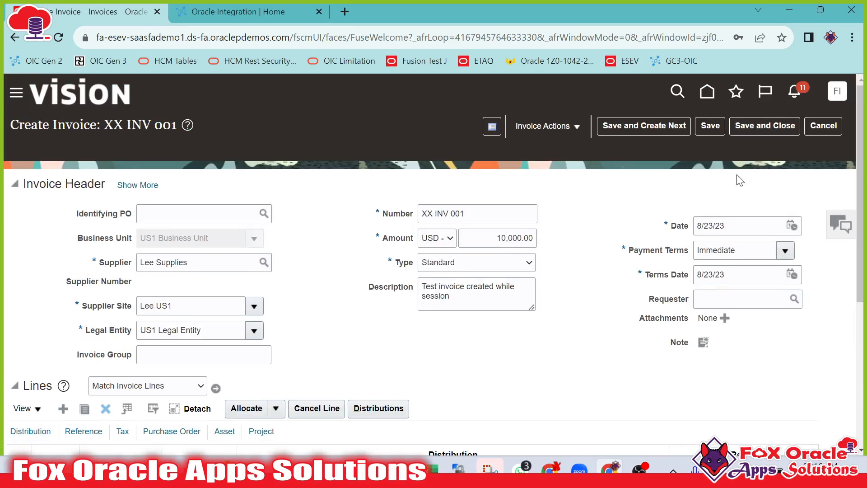
pyautogui.click(766, 130)
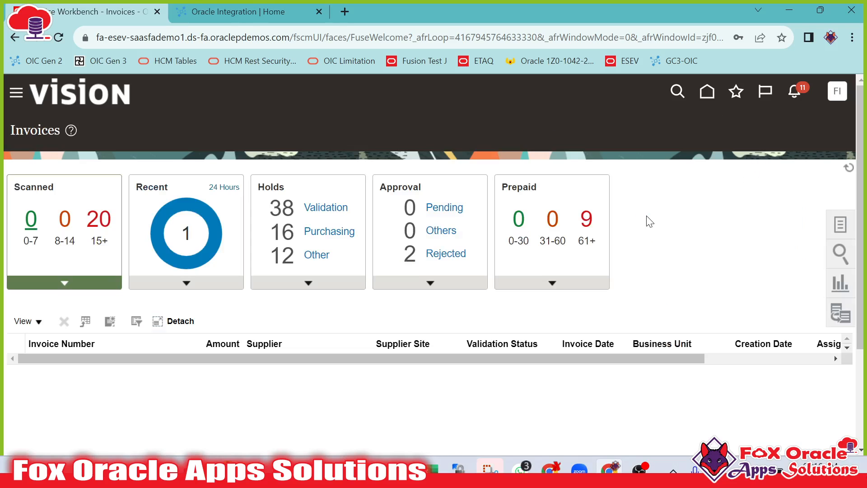
# Search the invoices for XX INV 001 and scroll through the result's columns.
pyautogui.click(841, 256)
pyautogui.click(761, 186)
pyautogui.write('XX INV 001')
pyautogui.click(790, 294)
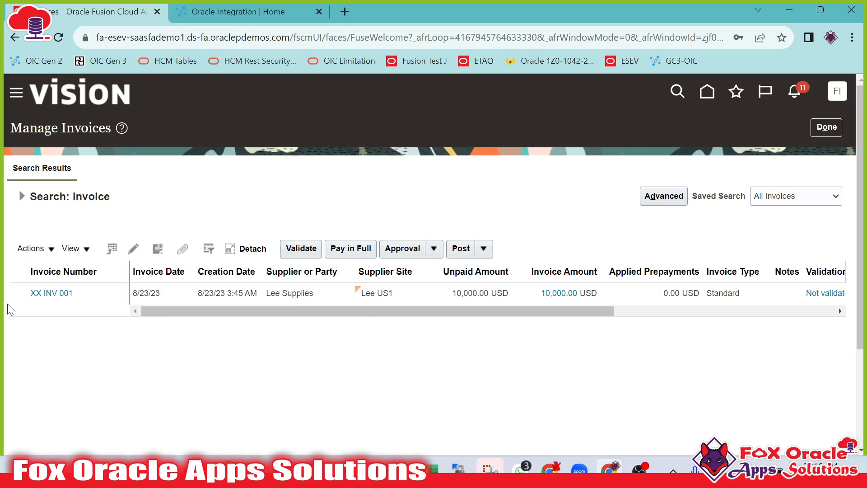
pyautogui.moveTo(180, 310); pyautogui.dragTo(388, 301)
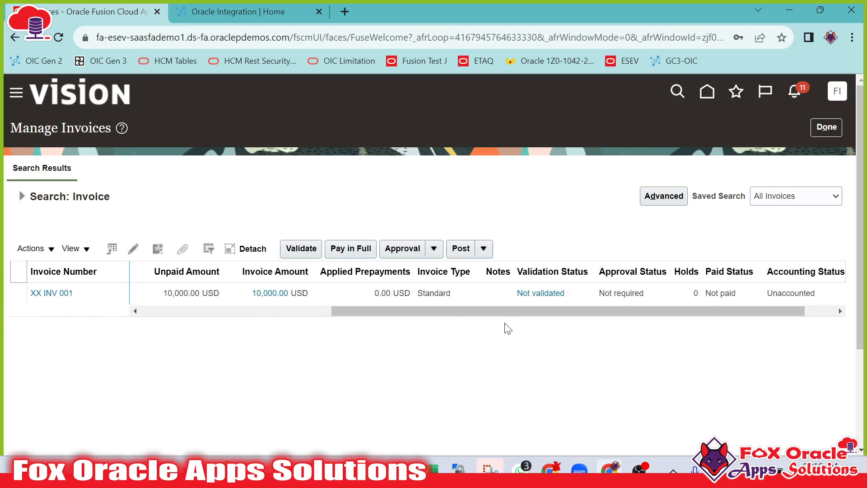
pyautogui.moveTo(515, 309); pyautogui.dragTo(129, 352)
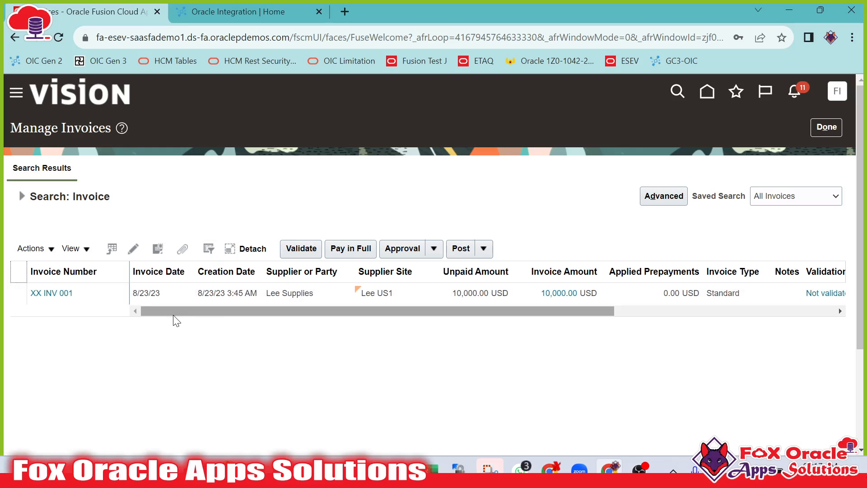
# Switch to Postman and examine the host and resource path parts of the Create Invoice request URL.
pyautogui.click(403, 470)
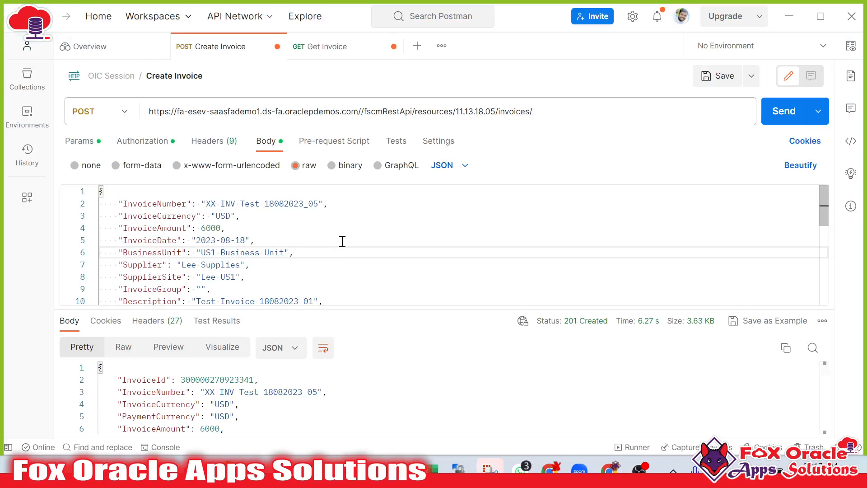
pyautogui.doubleClick(507, 111)
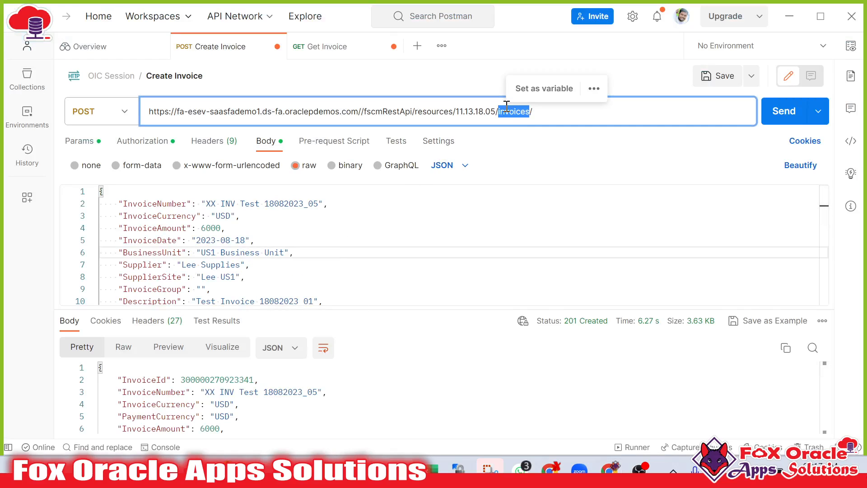
pyautogui.click(634, 110)
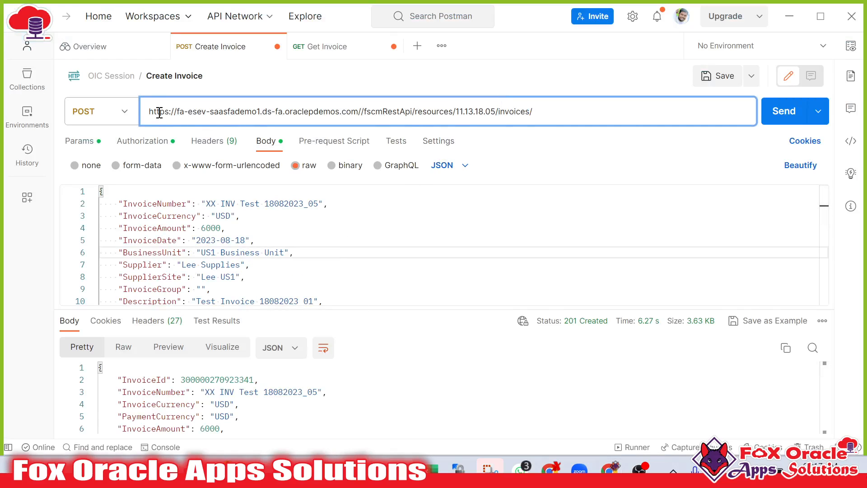
pyautogui.moveTo(150, 116); pyautogui.dragTo(560, 113)
pyautogui.click(279, 114)
pyautogui.moveTo(357, 111); pyautogui.dragTo(146, 115)
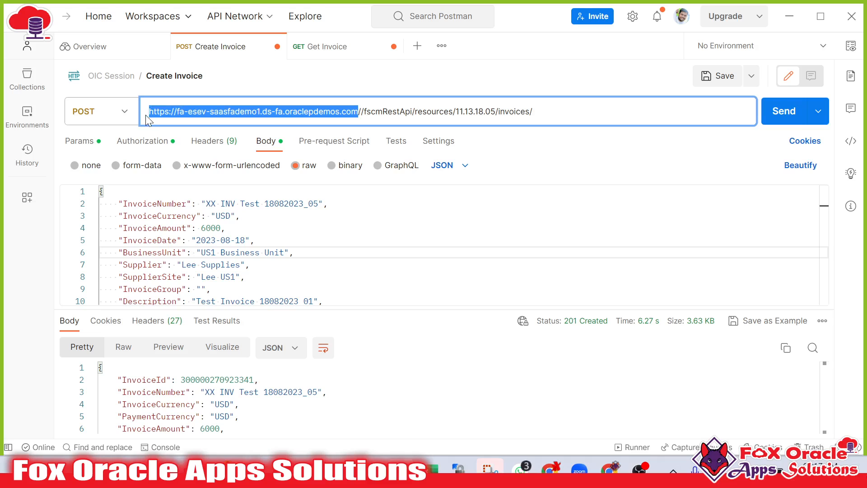
pyautogui.click(423, 112)
pyautogui.moveTo(364, 111); pyautogui.dragTo(583, 111)
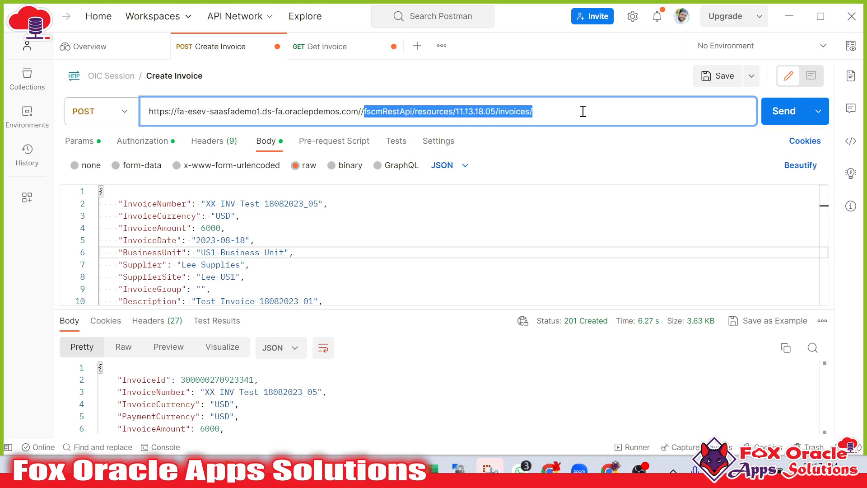
pyautogui.hotkey('ctrl', 'a')
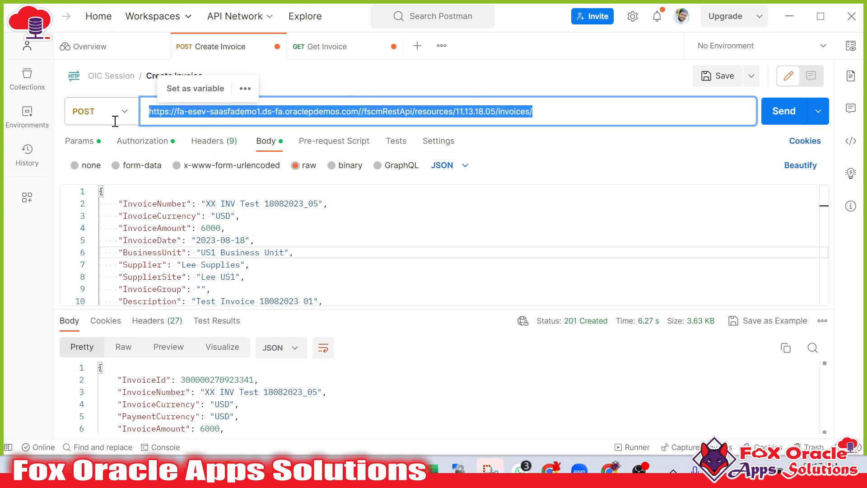
# Open a new browser tab and search the web for rest api for fusion ap invoice.
pyautogui.hotkey('alt', 'Tab')
pyautogui.hotkey('ctrl', 't')
pyautogui.write('REST')
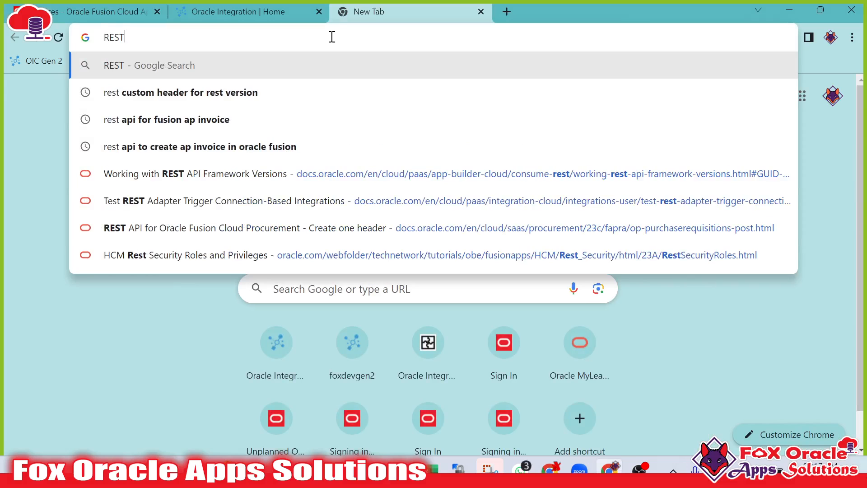
pyautogui.write(' API for')
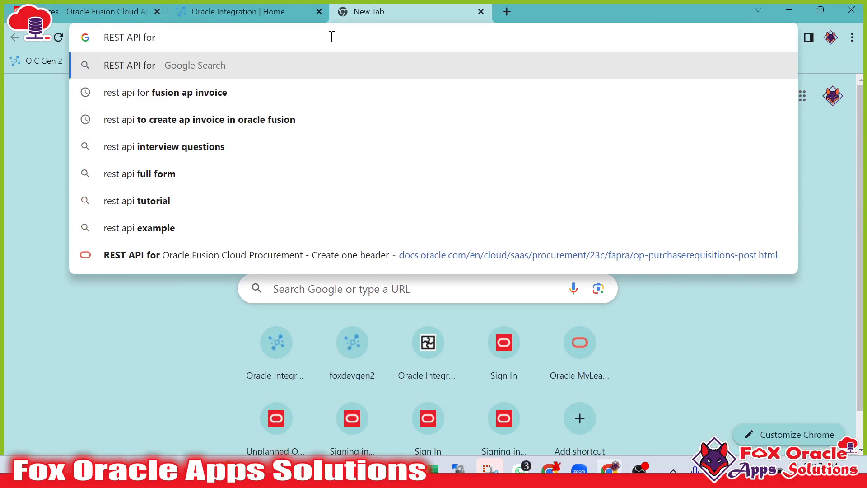
pyautogui.press('Down')
pyautogui.press('Return')
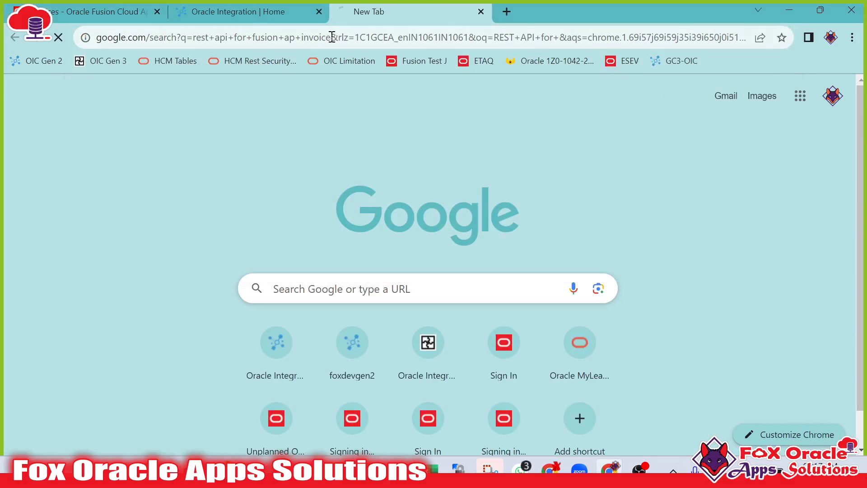
# Scroll through the REST API for Oracle Fusion Cloud Financials table of contents to locate the Invoices resource.
pyautogui.scroll(-2, 183, 356)
pyautogui.scroll(-3, 183, 339)
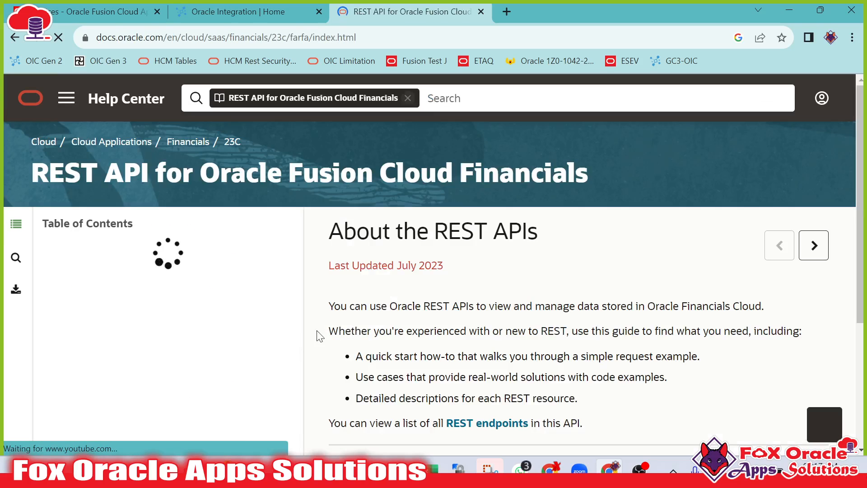
pyautogui.scroll(-4, 368, 321)
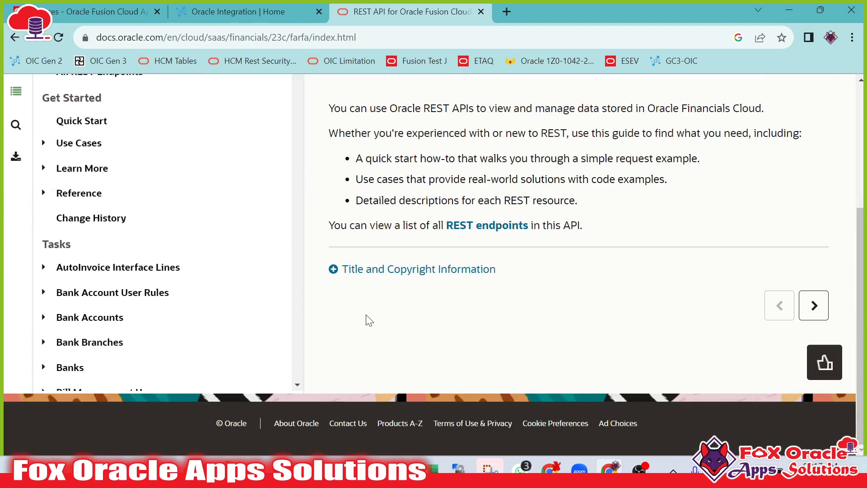
pyautogui.scroll(-8, 239, 288)
pyautogui.scroll(8, 239, 287)
pyautogui.scroll(4, 314, 303)
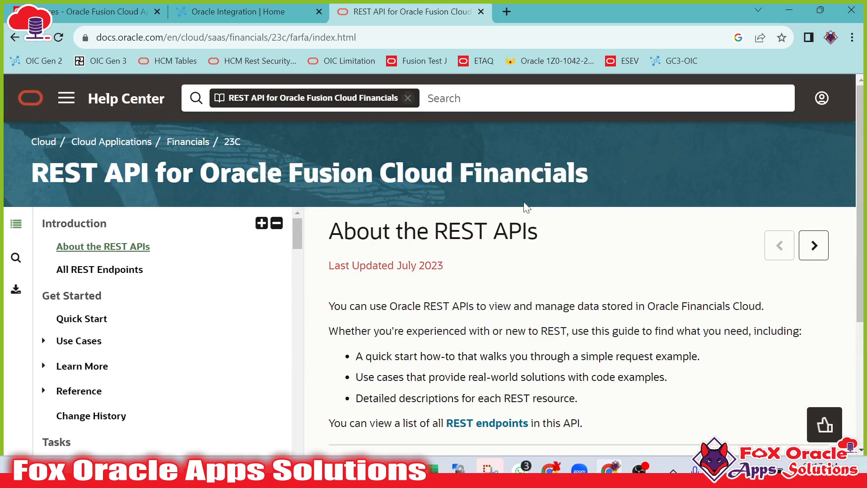
pyautogui.scroll(-15, 277, 290)
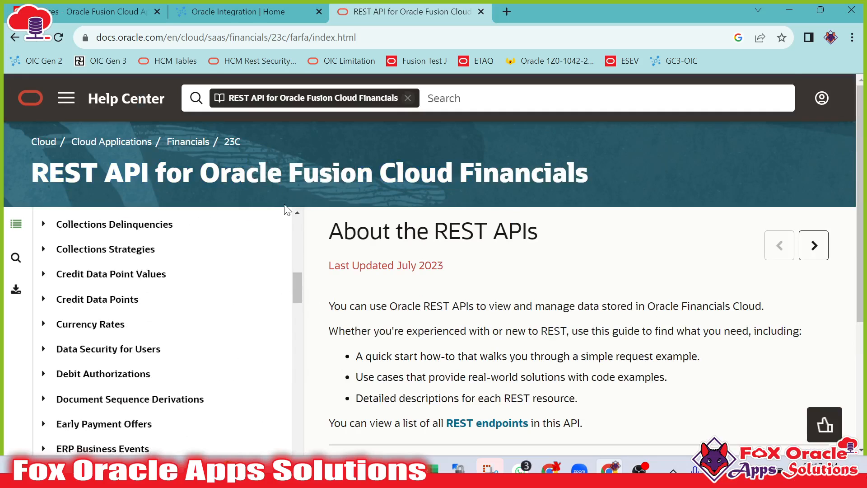
pyautogui.scroll(-4, 315, 143)
pyautogui.scroll(-20, 174, 291)
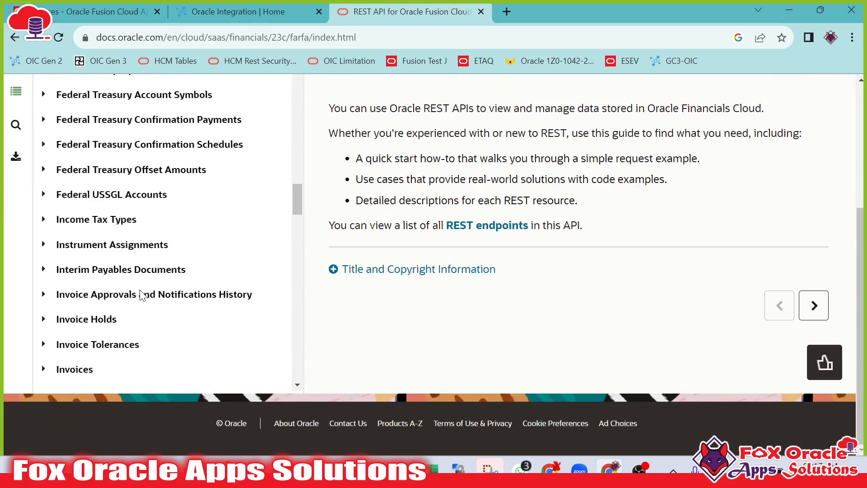
pyautogui.scroll(-5, 143, 292)
pyautogui.scroll(2, 145, 285)
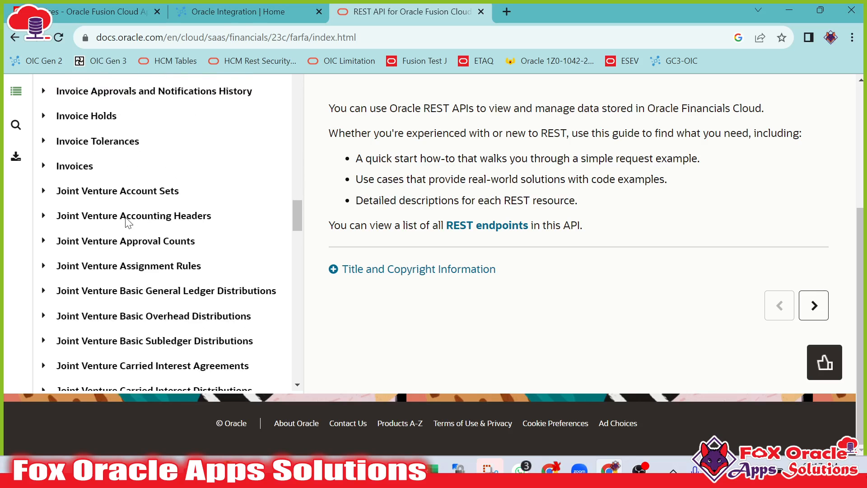
# Expand the Invoices resource and open the Create an invoice documentation topic.
pyautogui.click(44, 167)
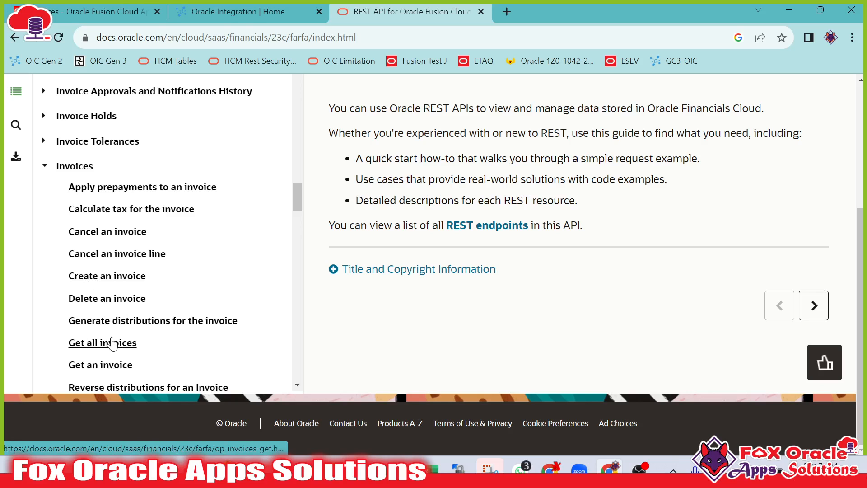
pyautogui.scroll(-3, 116, 342)
pyautogui.scroll(2, 126, 325)
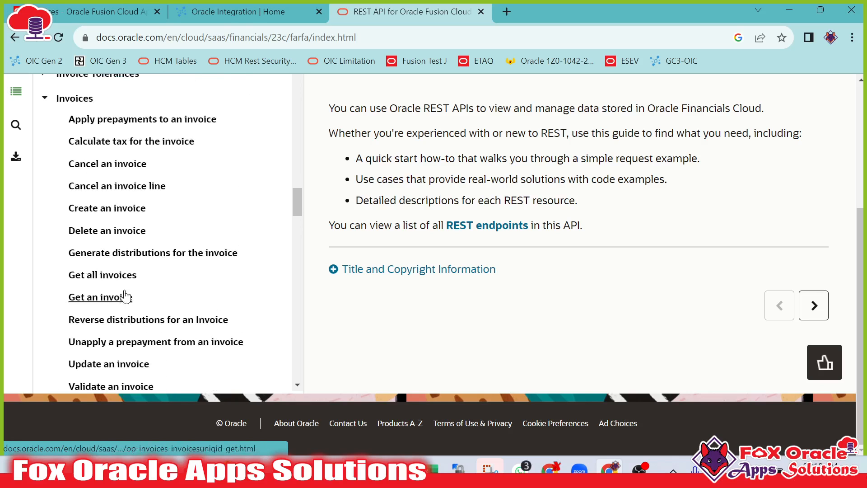
pyautogui.click(107, 210)
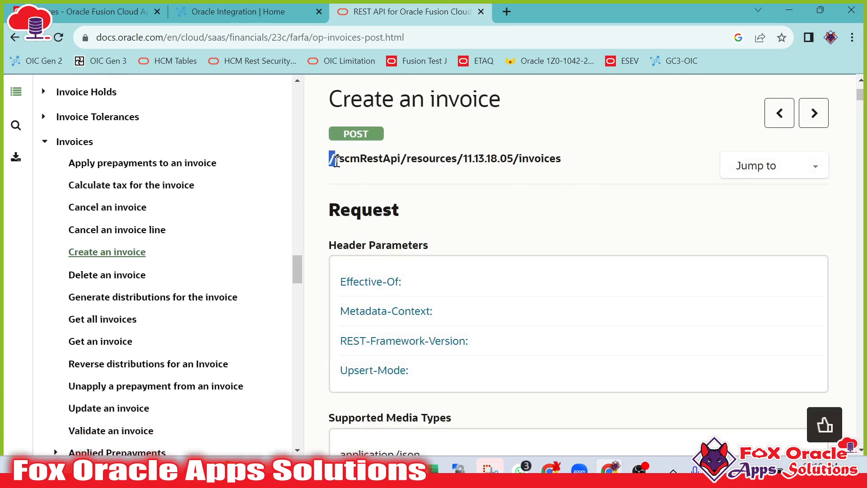
# Copy the Create an invoice endpoint path and compare it with the Postman request URL.
pyautogui.moveTo(331, 160); pyautogui.dragTo(579, 180)
pyautogui.click(338, 147)
pyautogui.moveTo(328, 163); pyautogui.dragTo(669, 160)
pyautogui.hotkey('ctrl', 'c')
pyautogui.hotkey('alt', 'Tab')
pyautogui.hotkey('ctrl', 'v')
pyautogui.moveTo(369, 111); pyautogui.dragTo(560, 113)
pyautogui.click(543, 113)
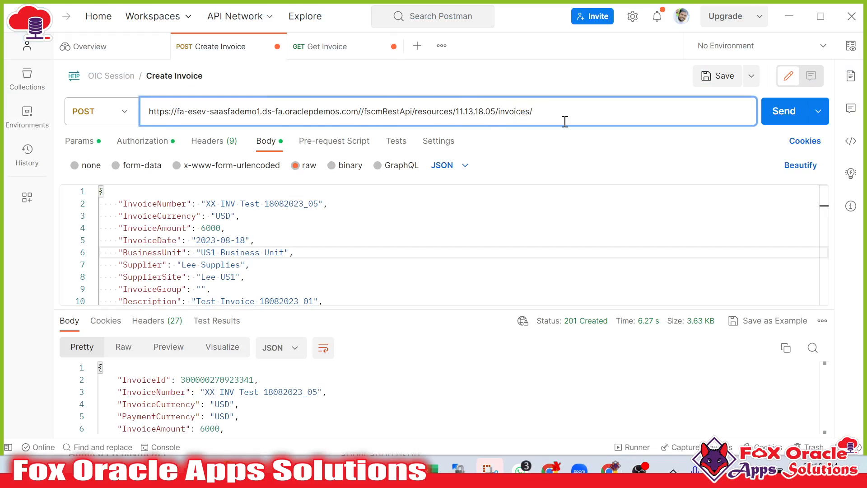
pyautogui.hotkey('alt', 'Tab')
pyautogui.doubleClick(458, 158)
pyautogui.click(563, 162)
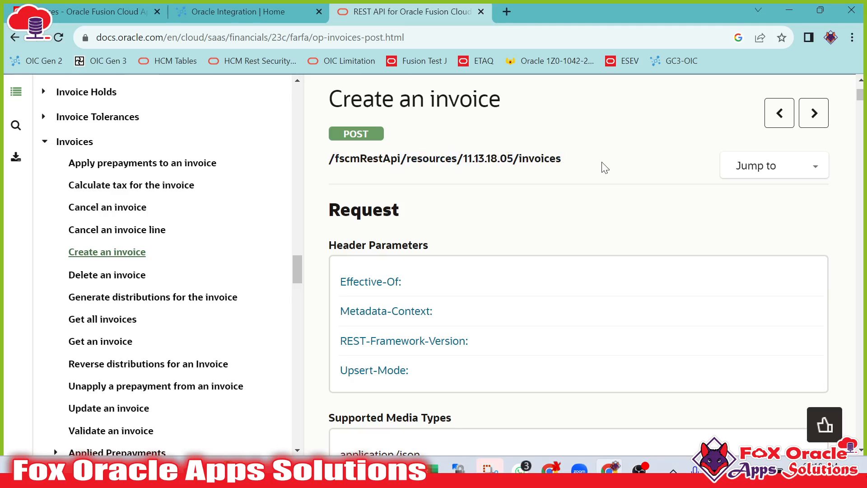
pyautogui.moveTo(330, 153); pyautogui.dragTo(584, 156)
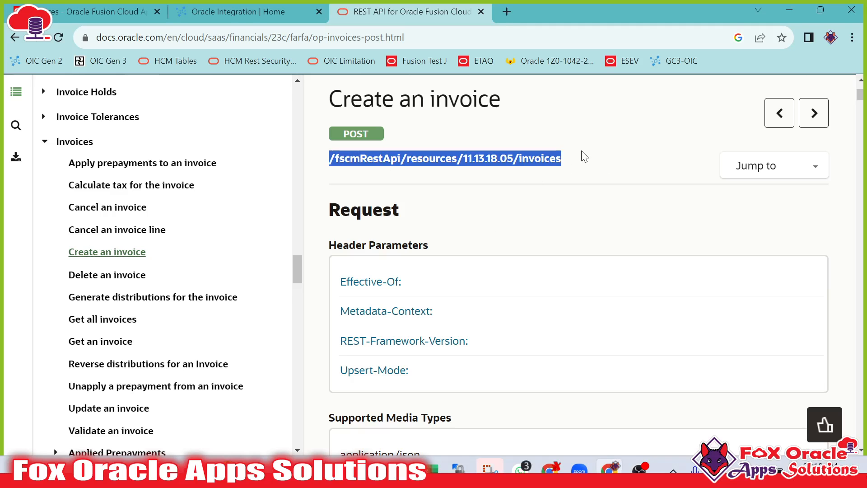
# Scroll through the request body parameters down to the Example Request Payload.
pyautogui.scroll(-10, 536, 237)
pyautogui.scroll(8, 534, 228)
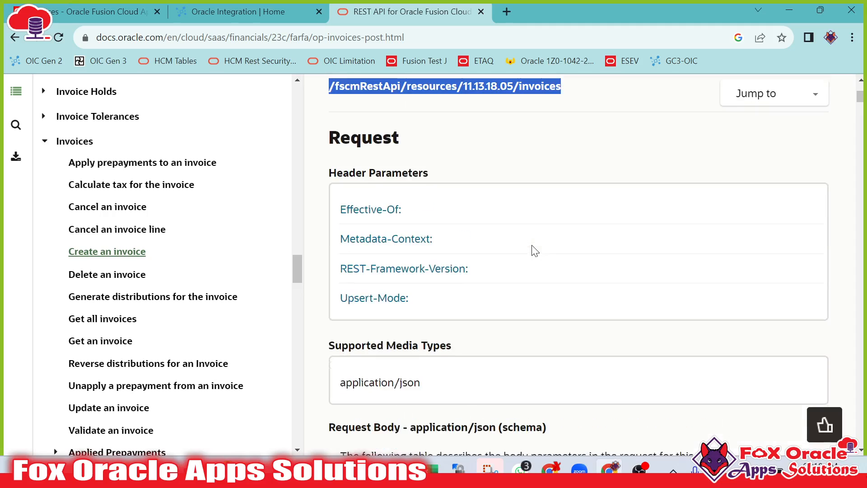
pyautogui.scroll(-20, 501, 270)
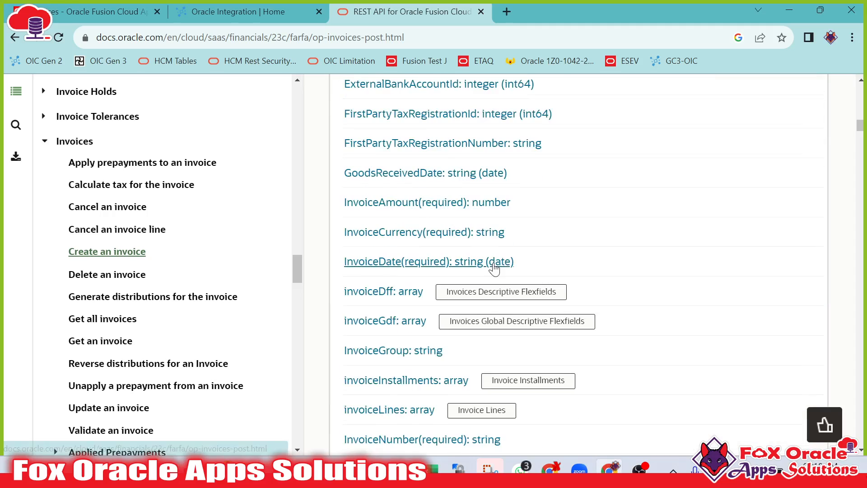
pyautogui.scroll(-20, 516, 234)
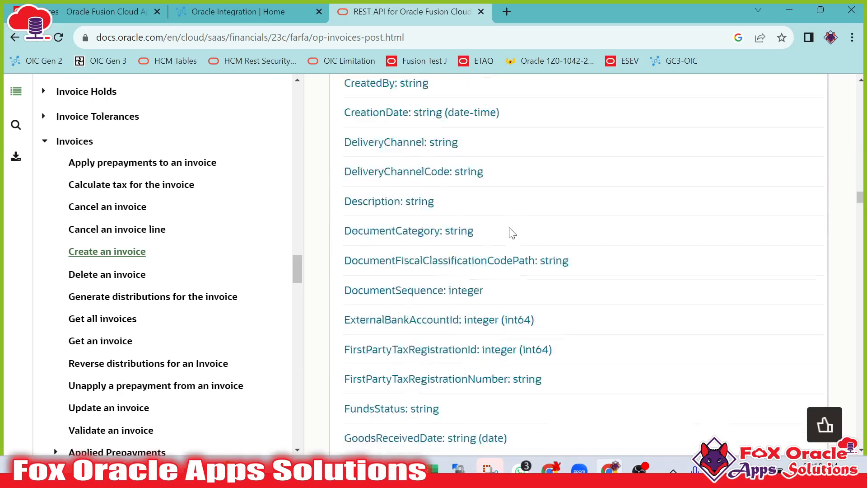
pyautogui.scroll(-15, 517, 231)
pyautogui.scroll(2, 519, 228)
pyautogui.scroll(-12, 519, 226)
pyautogui.scroll(-9, 518, 224)
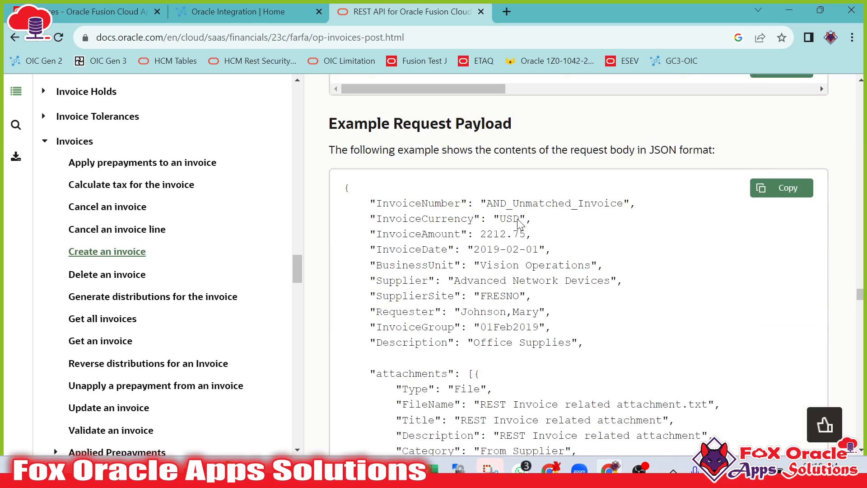
pyautogui.moveTo(346, 182); pyautogui.dragTo(414, 280)
pyautogui.scroll(-10, 474, 271)
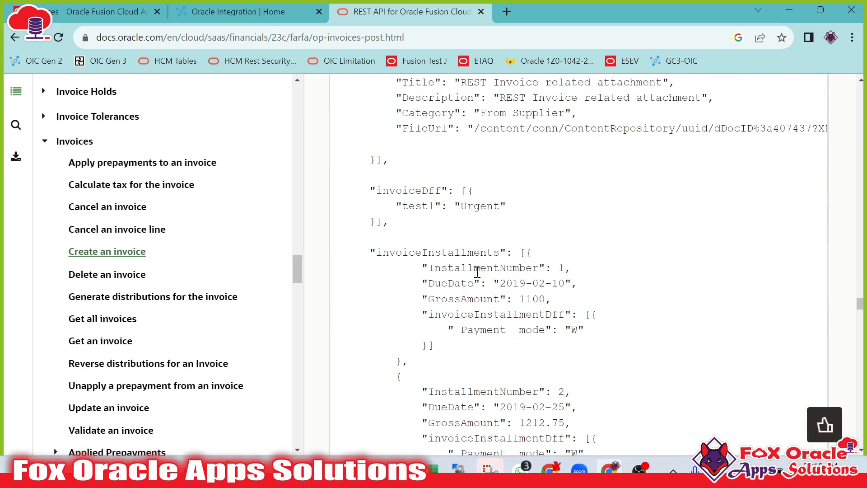
pyautogui.scroll(8, 484, 258)
pyautogui.scroll(9, 497, 271)
pyautogui.scroll(-9, 459, 284)
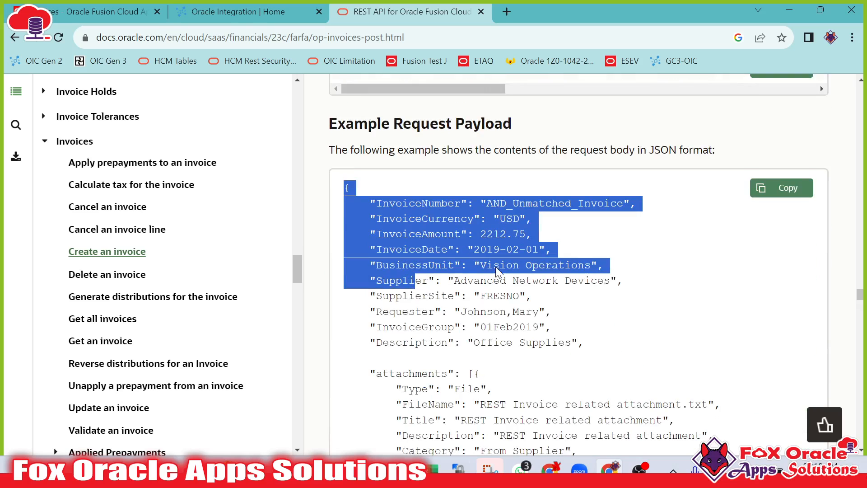
# Highlight the header fields, invoiceDff and invoiceLines sections of the example request payload to study its structure.
pyautogui.click(437, 222)
pyautogui.moveTo(378, 192); pyautogui.dragTo(637, 211)
pyautogui.click(384, 284)
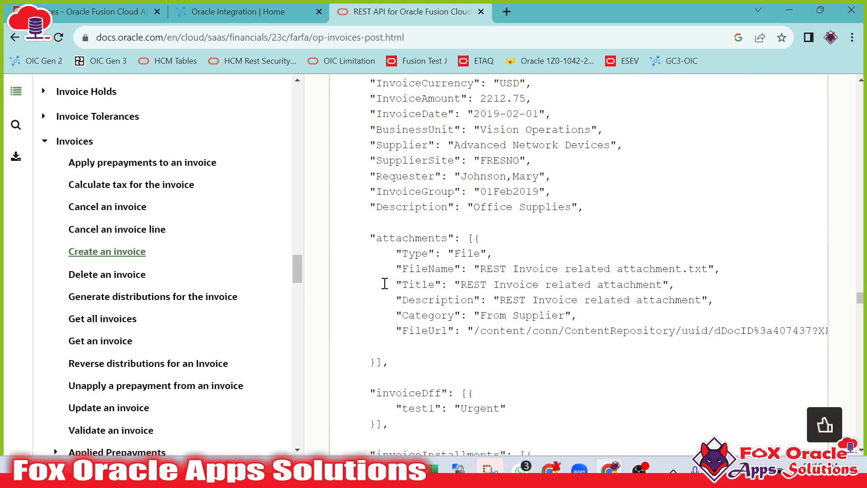
pyautogui.scroll(-4, 451, 283)
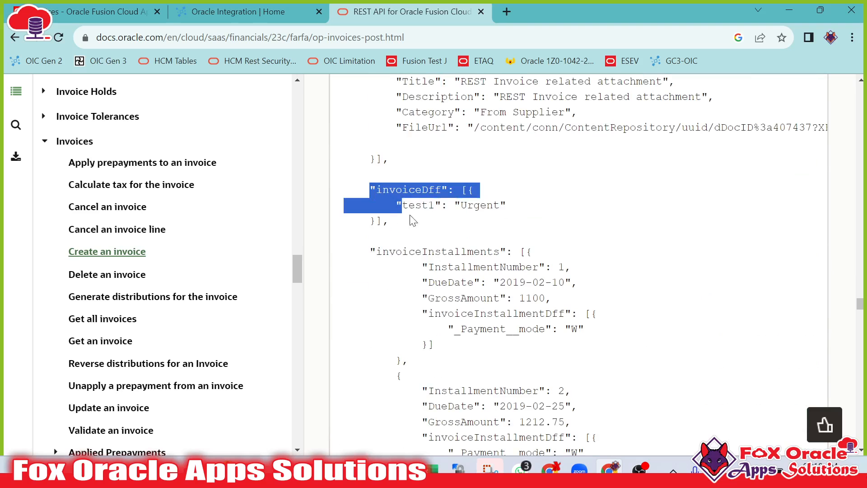
pyautogui.scroll(-3, 433, 221)
pyautogui.moveTo(372, 118); pyautogui.dragTo(465, 194)
pyautogui.click(486, 210)
pyautogui.scroll(-4, 486, 210)
pyautogui.moveTo(380, 190); pyautogui.dragTo(504, 362)
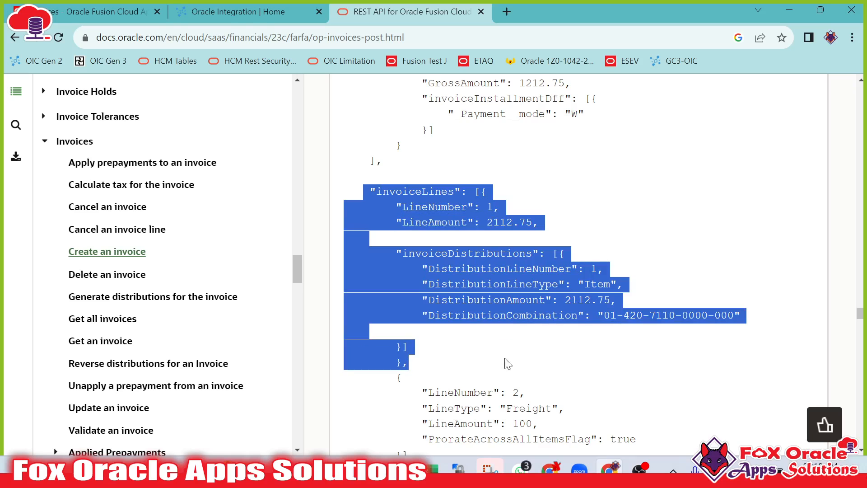
pyautogui.scroll(-5, 503, 316)
pyautogui.scroll(2, 464, 245)
pyautogui.click(447, 161)
pyautogui.moveTo(448, 118); pyautogui.dragTo(445, 150)
pyautogui.click(470, 277)
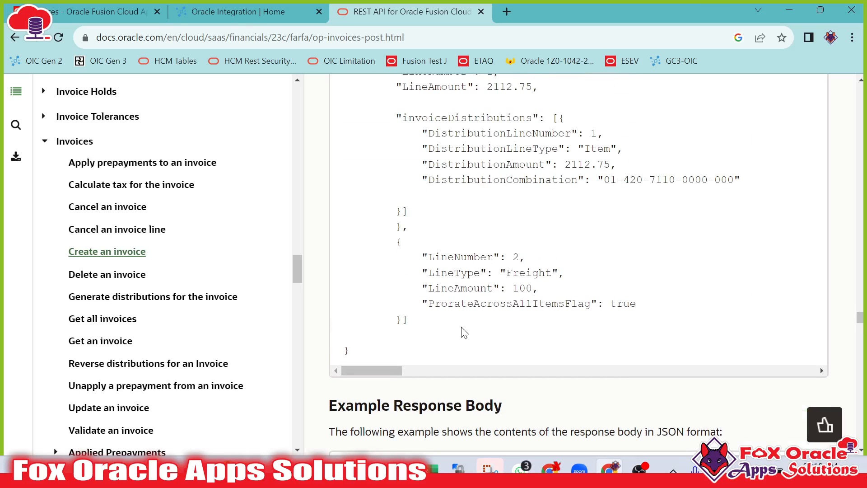
pyautogui.scroll(1, 457, 333)
pyautogui.scroll(-15, 476, 290)
pyautogui.scroll(12, 487, 280)
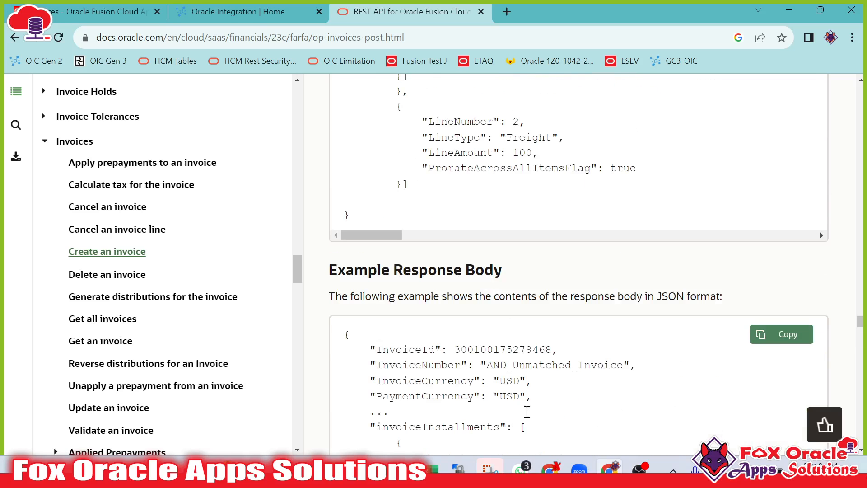
# Return to Postman and enlarge the request body editor to review the invoice JSON payload.
pyautogui.hotkey('alt', 'Tab')
pyautogui.hotkey('alt', 'Tab')
pyautogui.hotkey('alt', 'Tab')
pyautogui.moveTo(357, 312); pyautogui.dragTo(357, 418)
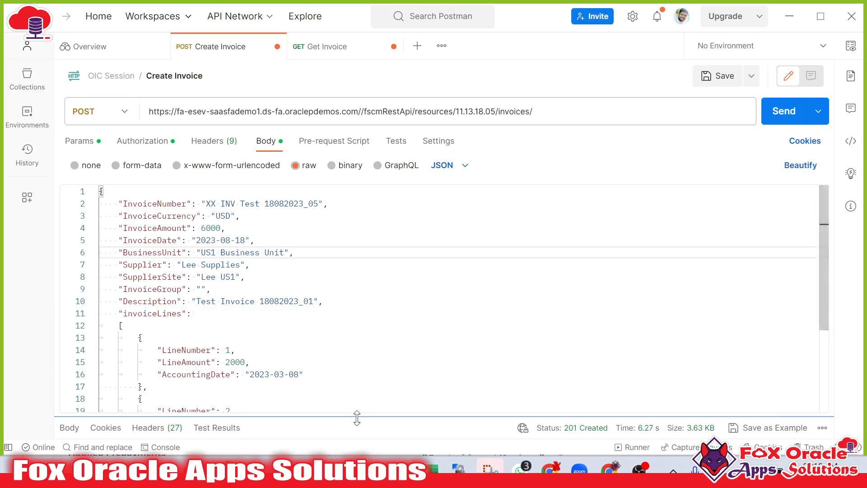
pyautogui.click(346, 326)
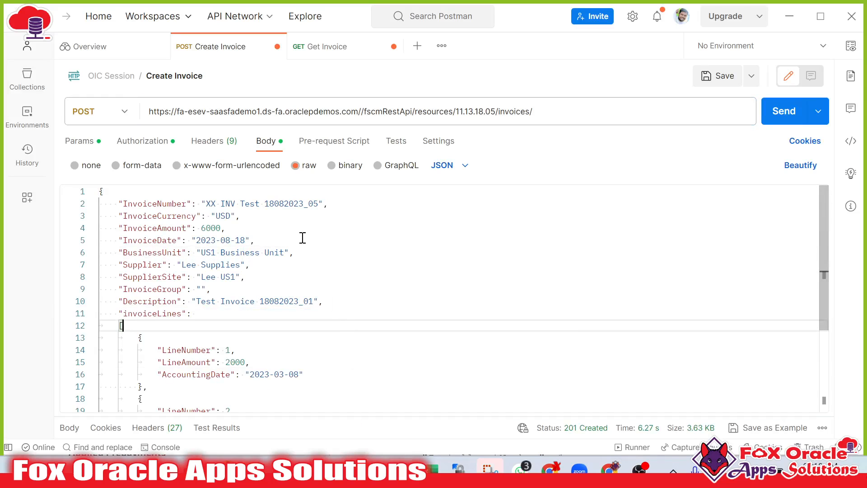
pyautogui.click(257, 245)
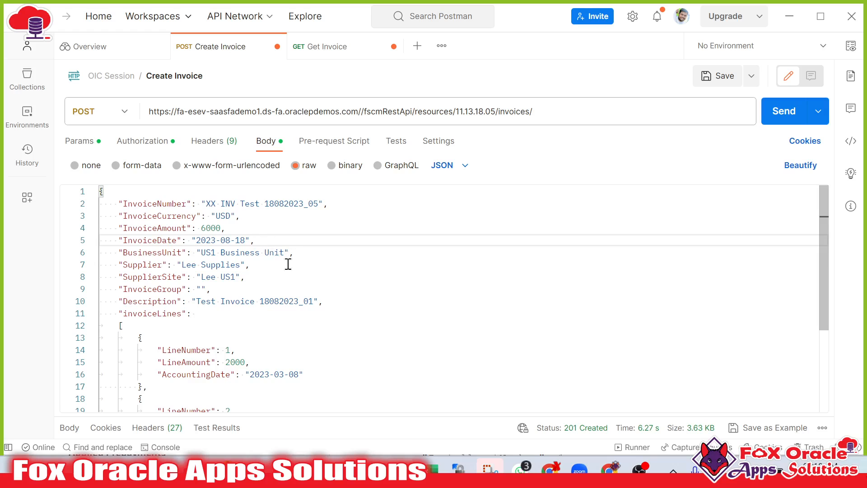
# Highlight each header field and the invoice line blocks of the request payload to review them.
pyautogui.moveTo(127, 202); pyautogui.dragTo(191, 313)
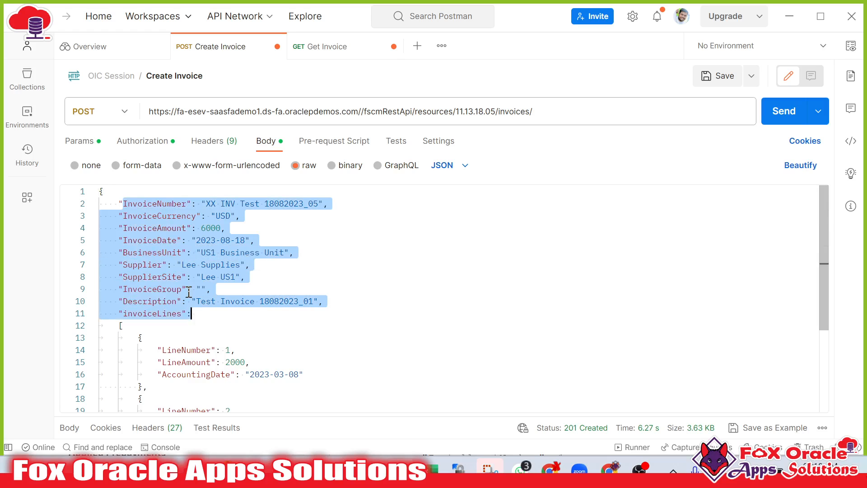
pyautogui.doubleClick(146, 203)
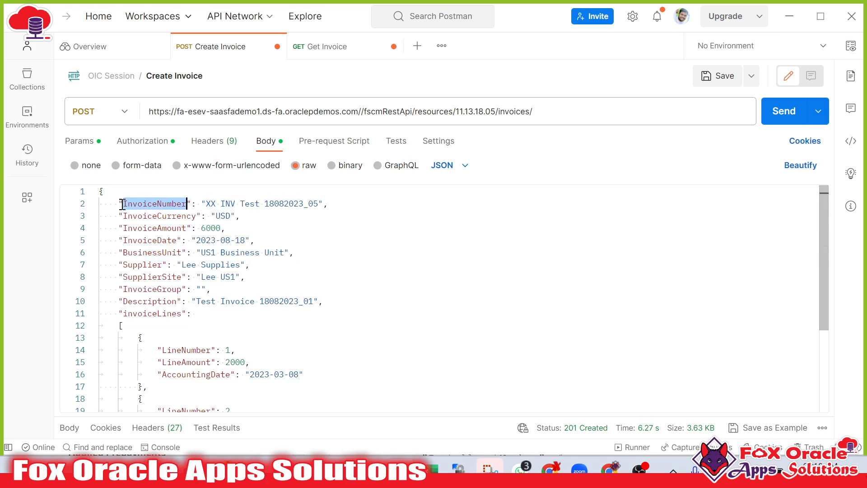
pyautogui.doubleClick(159, 215)
pyautogui.doubleClick(159, 228)
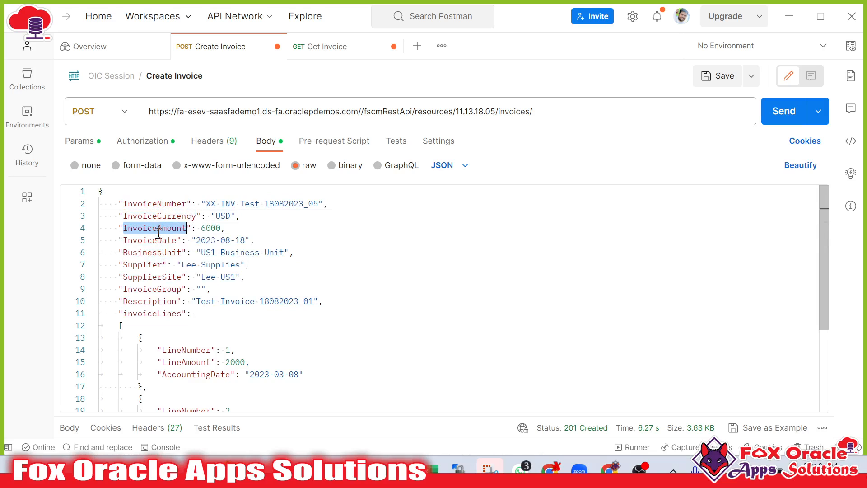
pyautogui.doubleClick(155, 239)
pyautogui.click(143, 263)
pyautogui.doubleClick(142, 264)
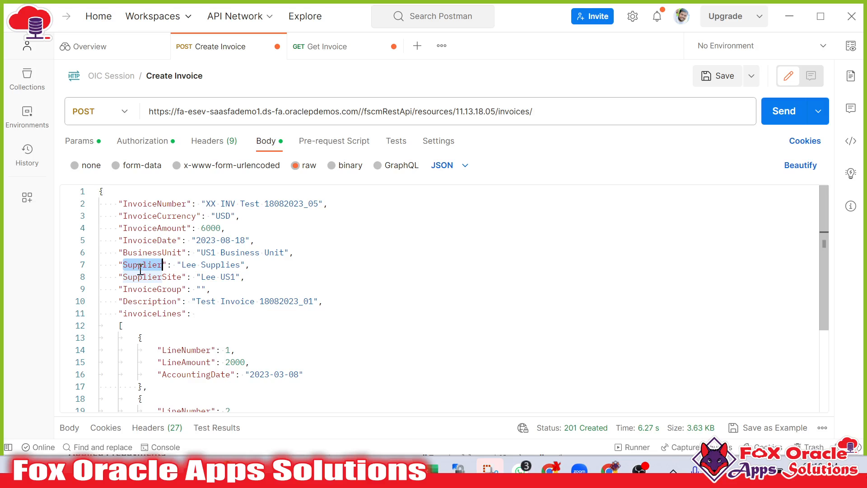
pyautogui.doubleClick(153, 276)
pyautogui.click(143, 313)
pyautogui.doubleClick(136, 289)
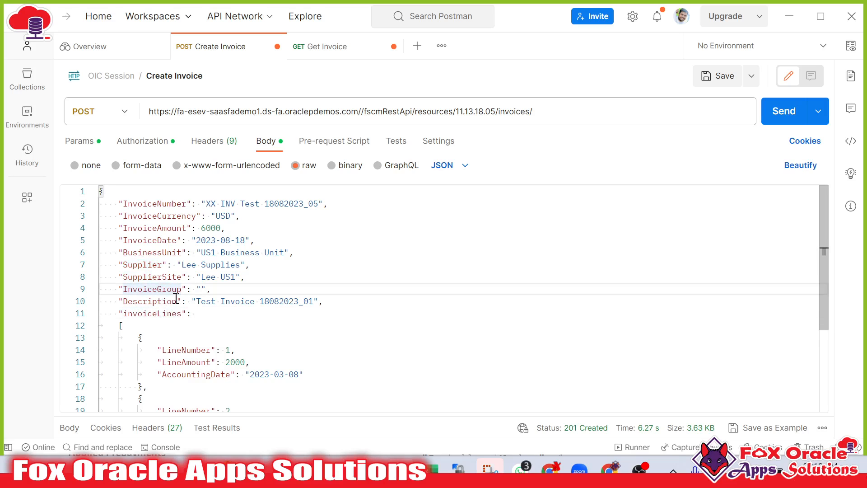
pyautogui.doubleClick(176, 299)
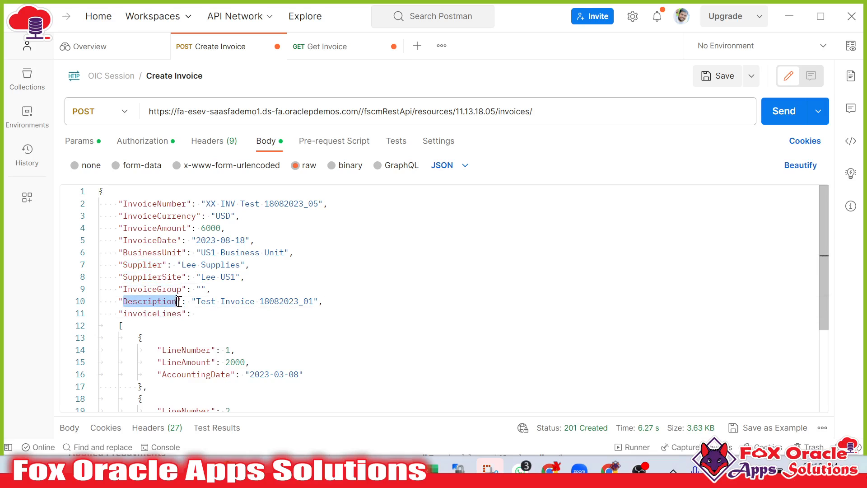
pyautogui.doubleClick(176, 313)
pyautogui.scroll(-3, 176, 293)
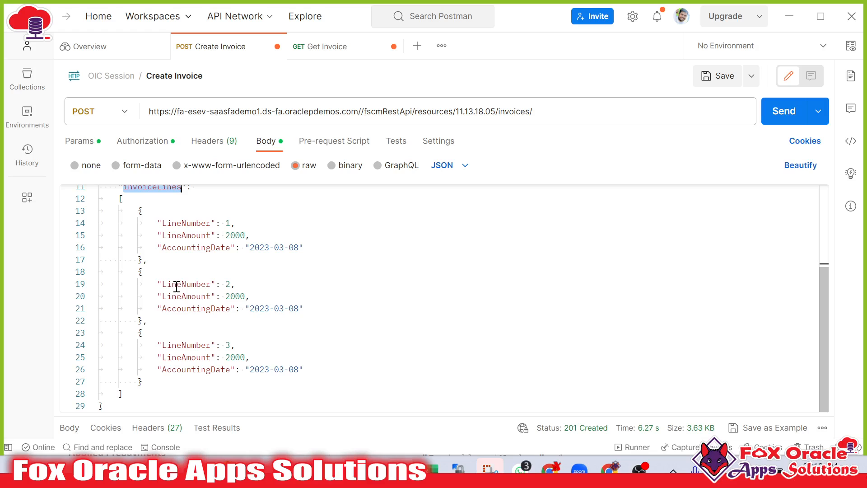
pyautogui.moveTo(140, 215); pyautogui.dragTo(147, 383)
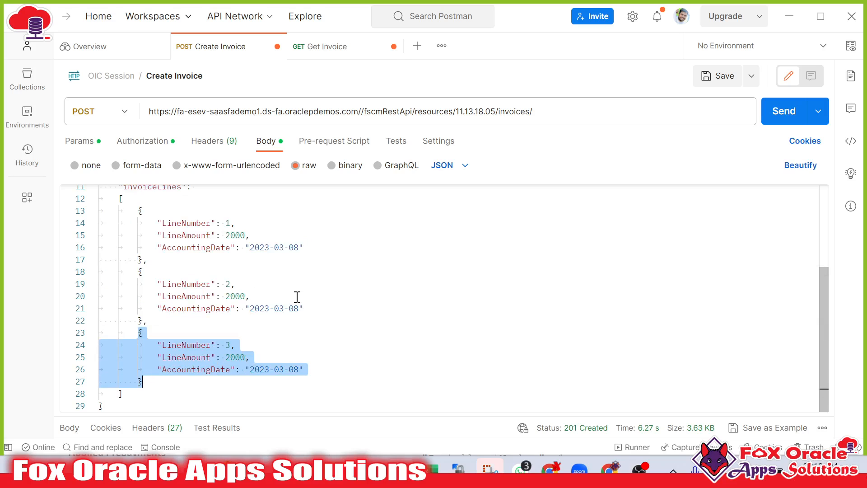
# Change the payload's invoice number to XX INV REST Test 21082023_01.
pyautogui.scroll(3, 264, 300)
pyautogui.click(276, 259)
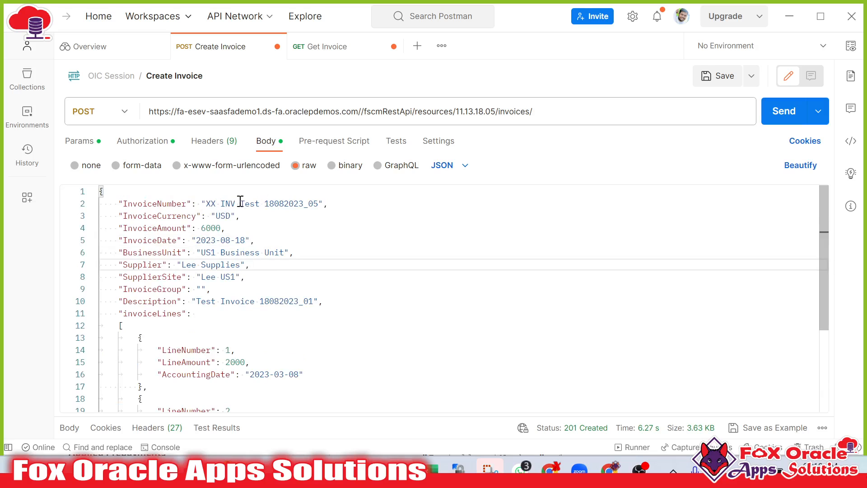
pyautogui.click(256, 203)
pyautogui.click(266, 204)
pyautogui.moveTo(266, 203)
pyautogui.mouseDown()
pyautogui.moveTo(291, 203)
pyautogui.moveTo(270, 203)
pyautogui.mouseUp()
pyautogui.click(242, 202)
pyautogui.write('REST')
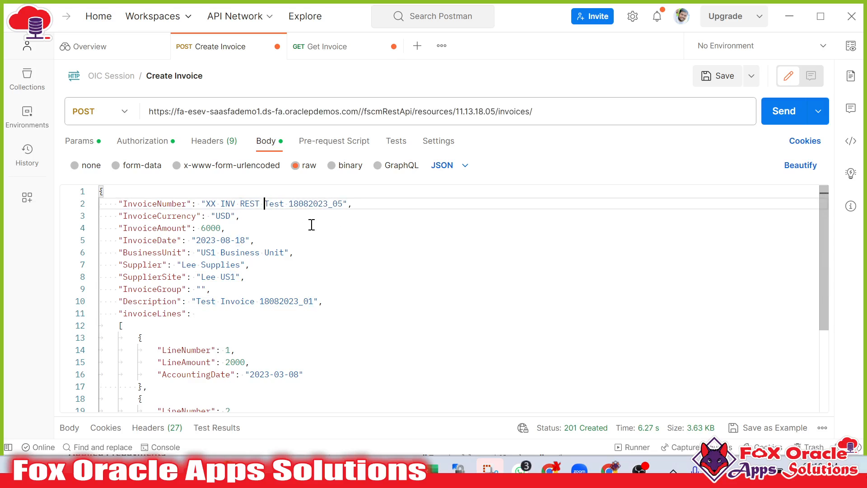
pyautogui.moveTo(289, 204); pyautogui.dragTo(348, 204)
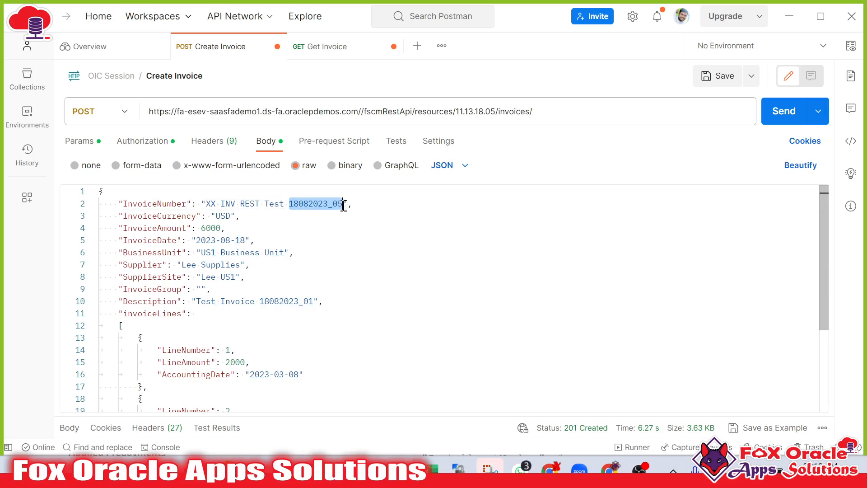
pyautogui.press('BackSpace')
pyautogui.write('21')
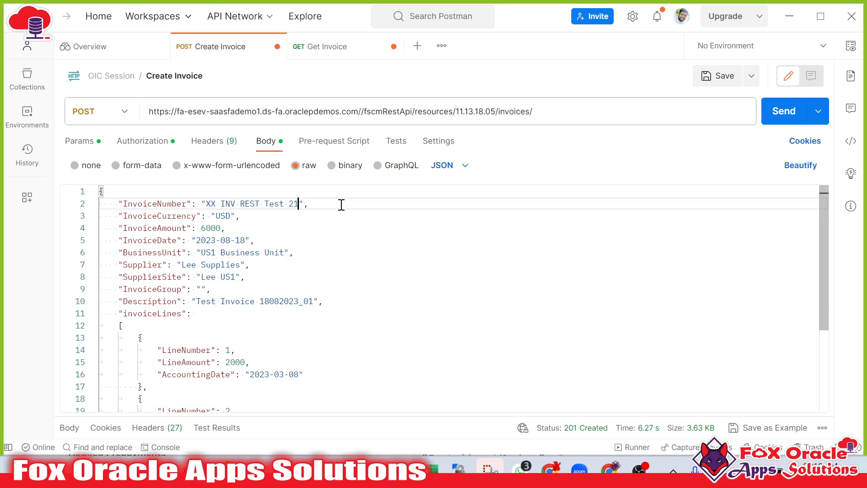
pyautogui.write('082023_01')
pyautogui.press('Down')
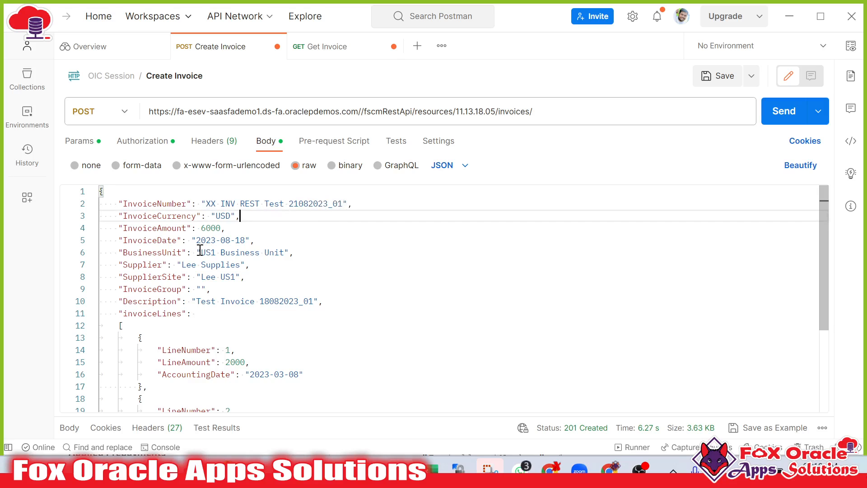
# Set the invoice date to 2023-08-23 and all three lines' accounting dates to 2023-03-23.
pyautogui.moveTo(235, 240); pyautogui.dragTo(245, 240)
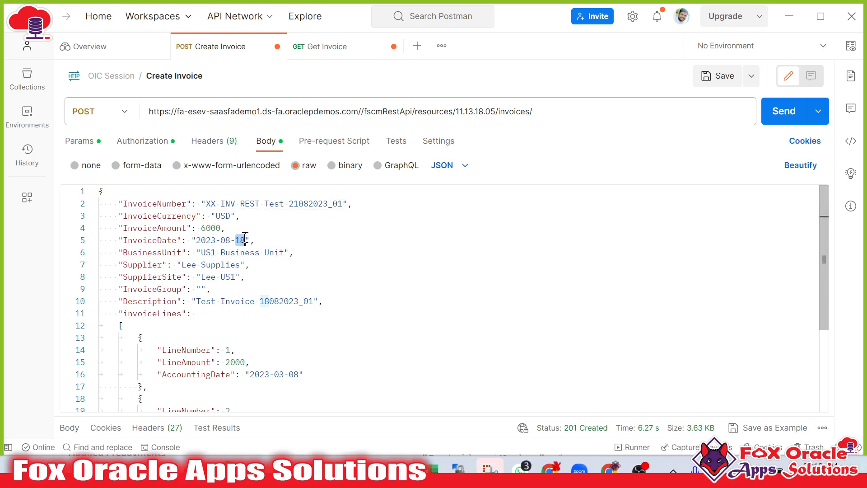
pyautogui.write('23')
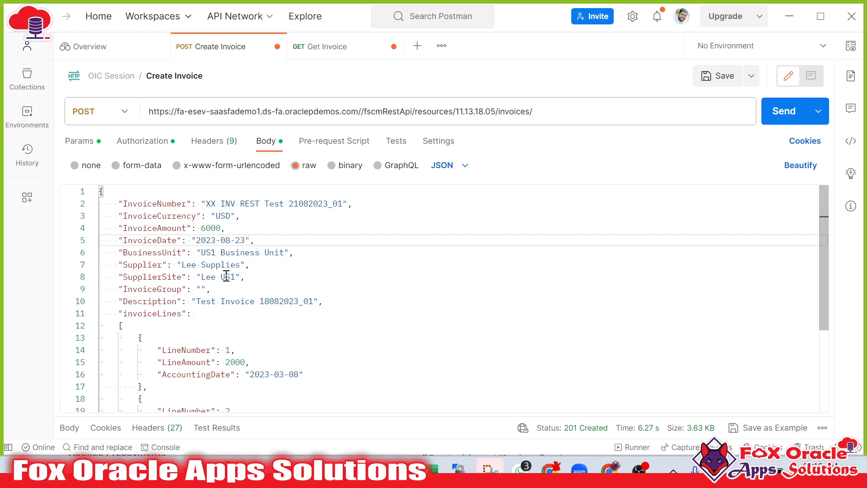
pyautogui.scroll(-3, 226, 276)
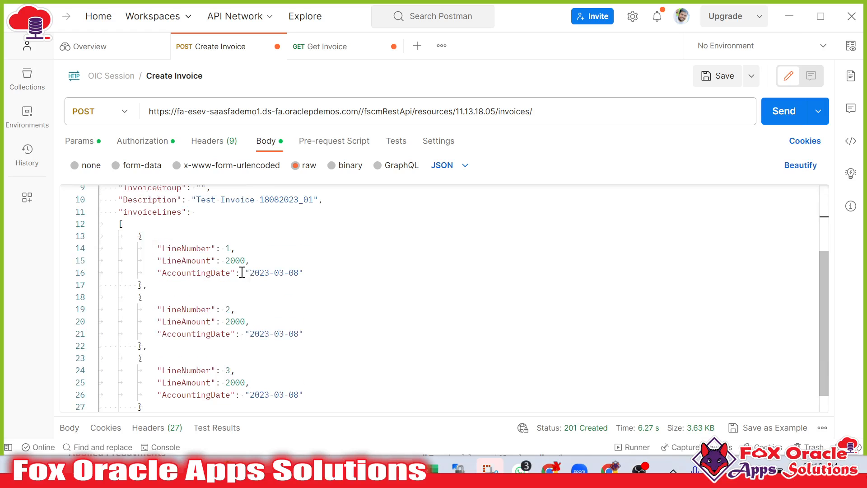
pyautogui.doubleClick(294, 333)
pyautogui.write('23')
pyautogui.doubleClick(294, 272)
pyautogui.write('23')
pyautogui.scroll(-1, 316, 330)
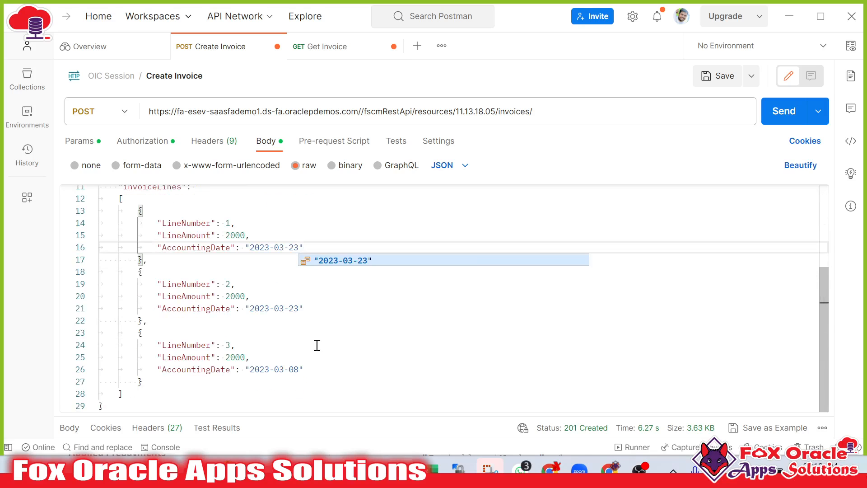
pyautogui.doubleClick(292, 368)
pyautogui.write('23')
pyautogui.press('Right')
pyautogui.click(188, 399)
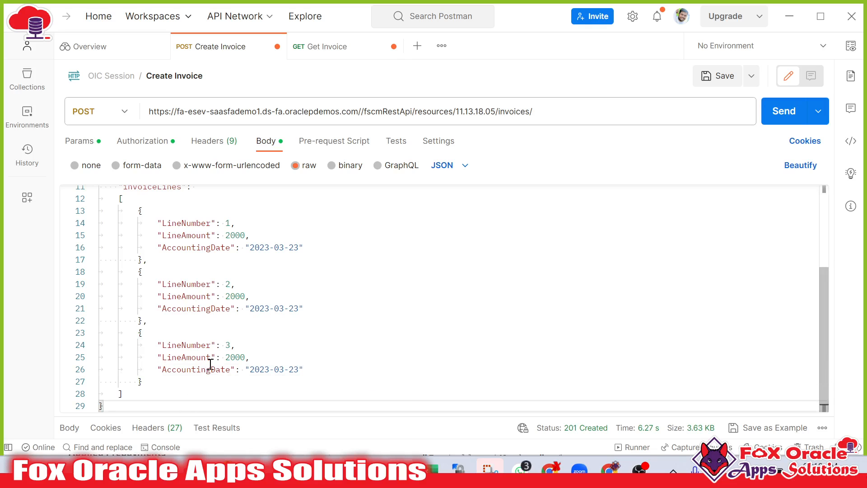
# Clear the previous response and send the updated Create Invoice POST request.
pyautogui.scroll(5, 210, 364)
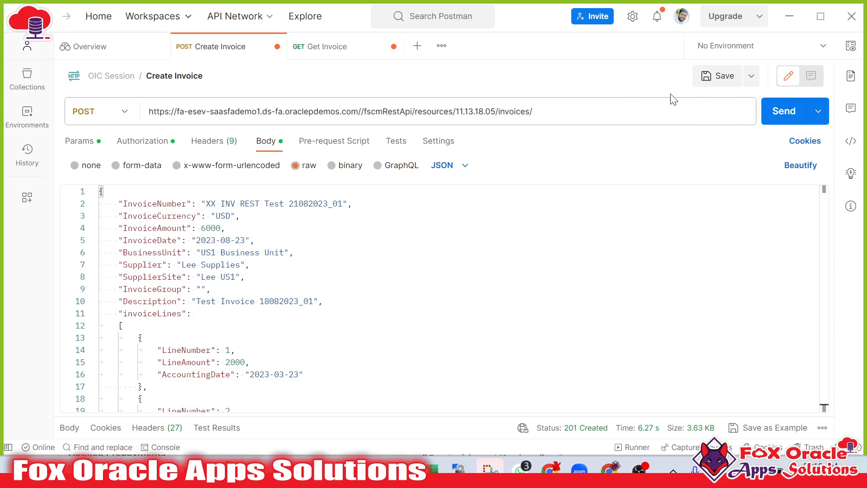
pyautogui.moveTo(148, 240); pyautogui.dragTo(173, 313)
pyautogui.moveTo(446, 112); pyautogui.dragTo(534, 111)
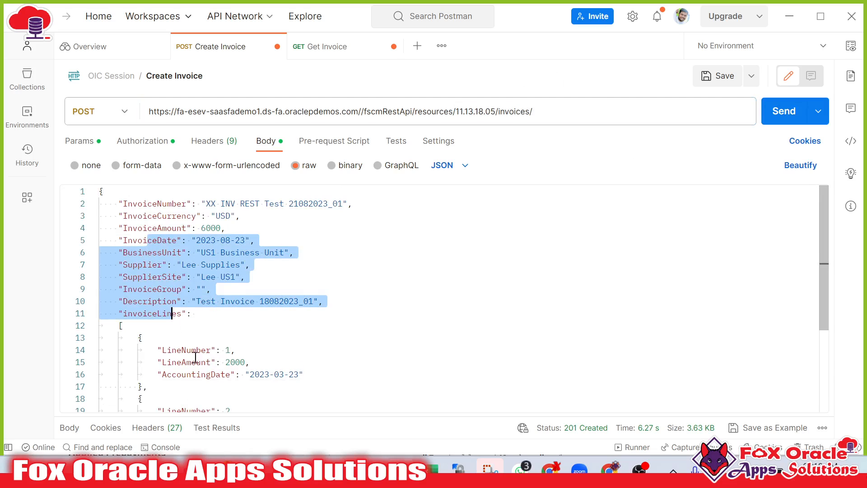
pyautogui.scroll(-3, 195, 357)
pyautogui.moveTo(247, 409); pyautogui.dragTo(321, 299)
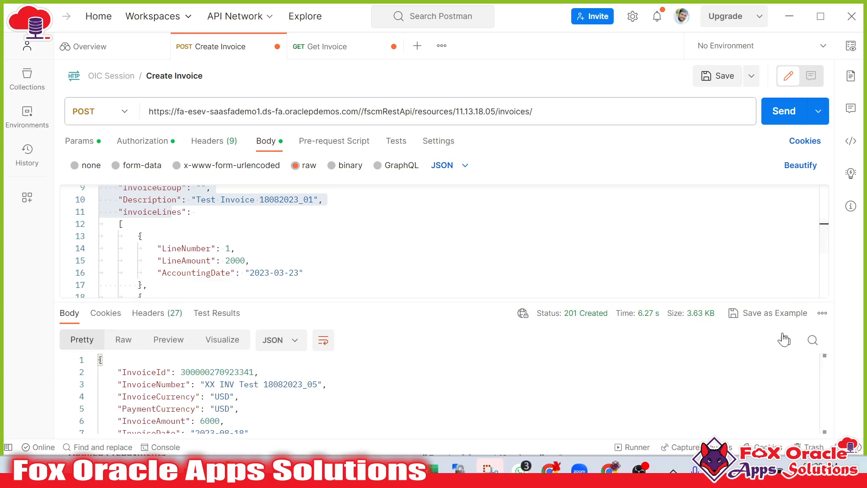
pyautogui.click(821, 313)
pyautogui.click(770, 362)
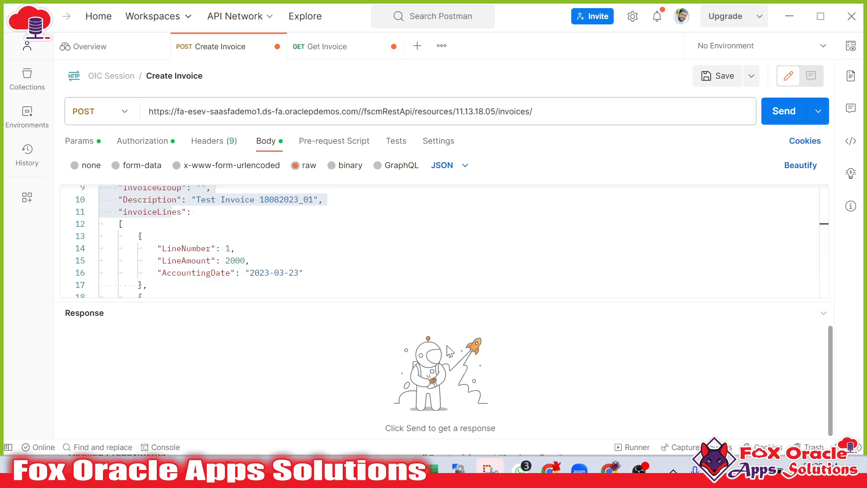
pyautogui.click(773, 110)
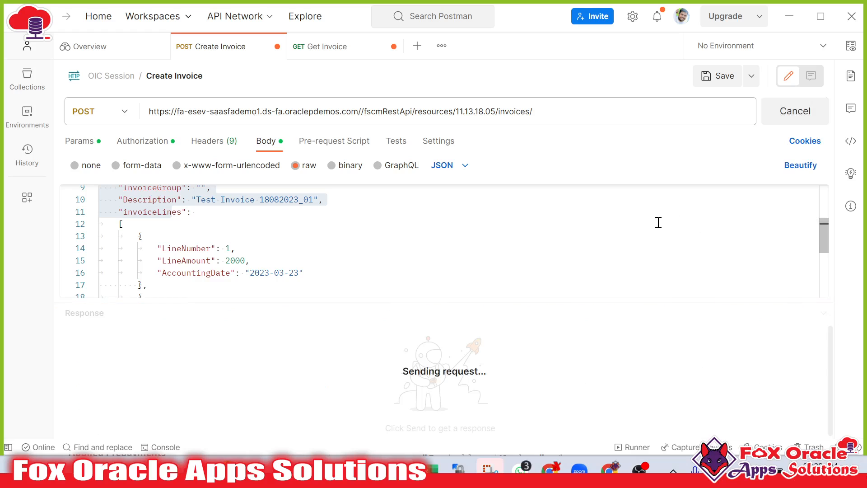
pyautogui.scroll(3, 429, 233)
pyautogui.click(344, 250)
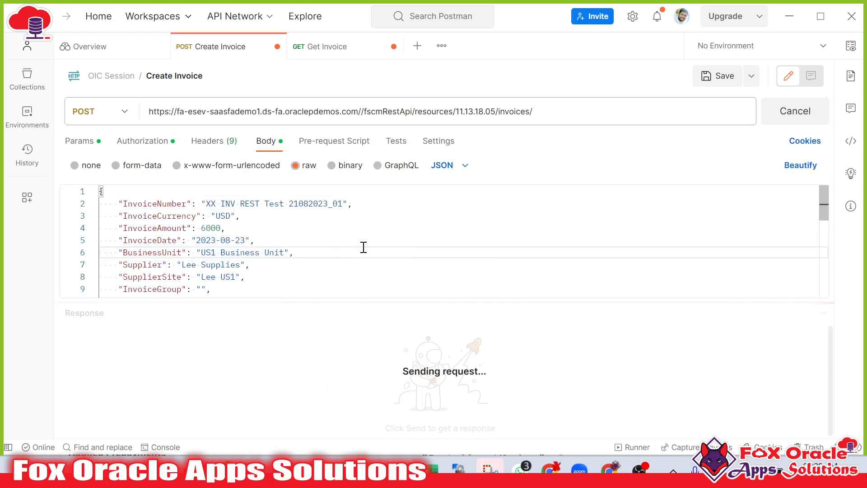
pyautogui.rightClick(340, 272)
pyautogui.click(316, 228)
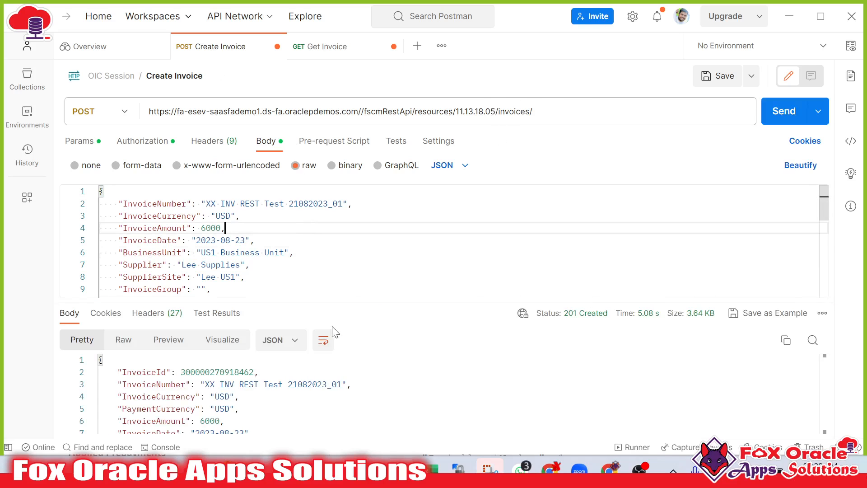
# Check the response's invoice ID and copy the returned invoice number.
pyautogui.click(275, 388)
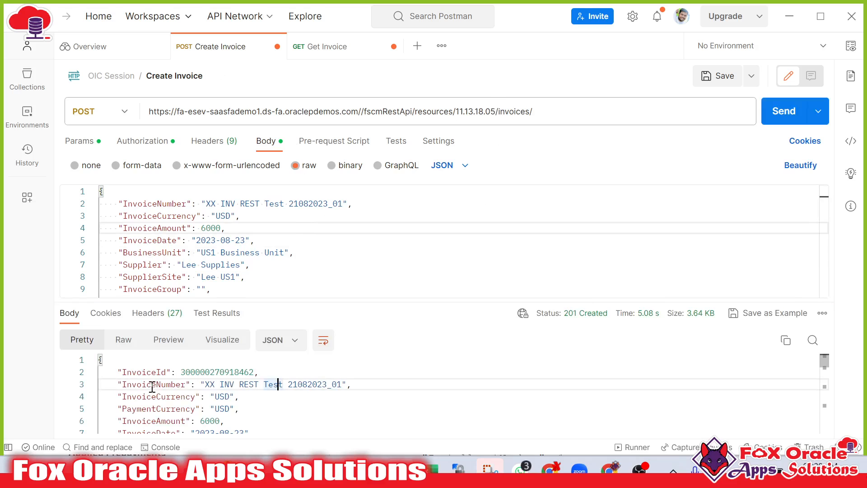
pyautogui.doubleClick(151, 373)
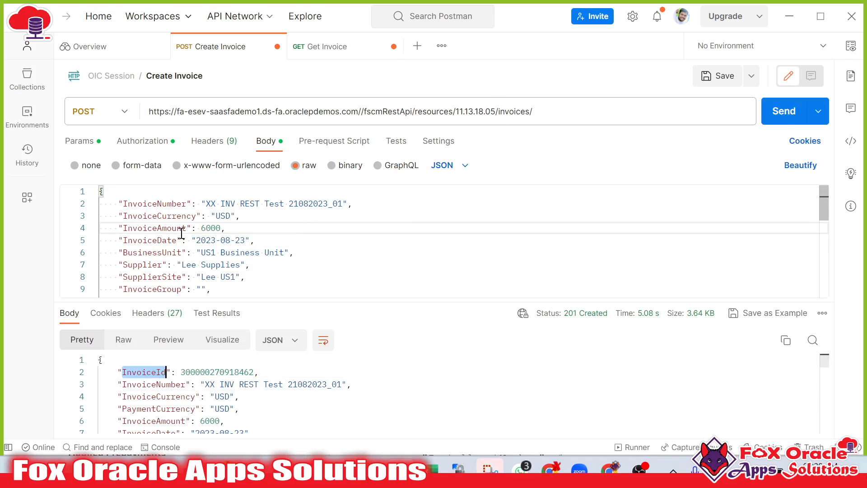
pyautogui.moveTo(132, 204); pyautogui.dragTo(179, 275)
pyautogui.doubleClick(154, 229)
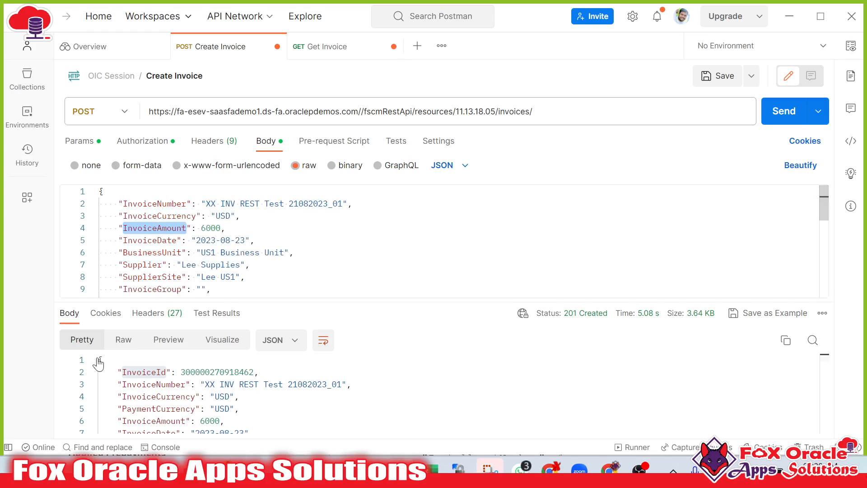
pyautogui.click(109, 371)
pyautogui.doubleClick(151, 372)
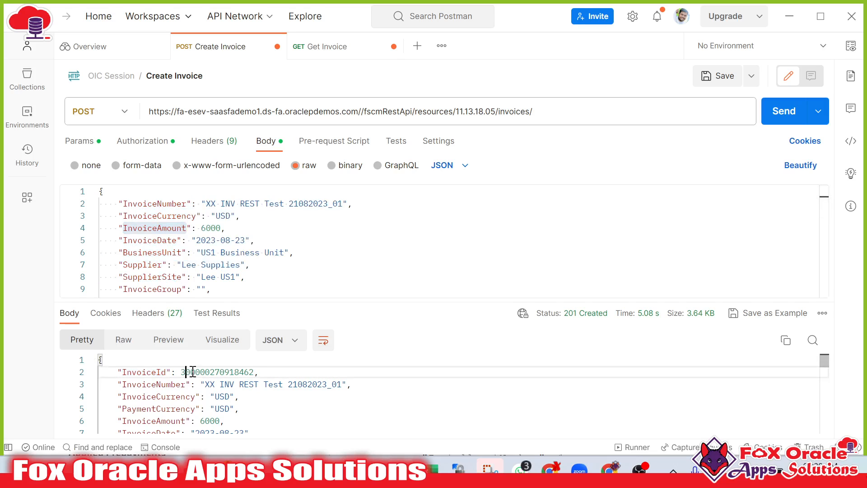
pyautogui.moveTo(185, 371); pyautogui.dragTo(259, 371)
pyautogui.moveTo(206, 386); pyautogui.dragTo(343, 384)
pyautogui.hotkey('ctrl', 'c')
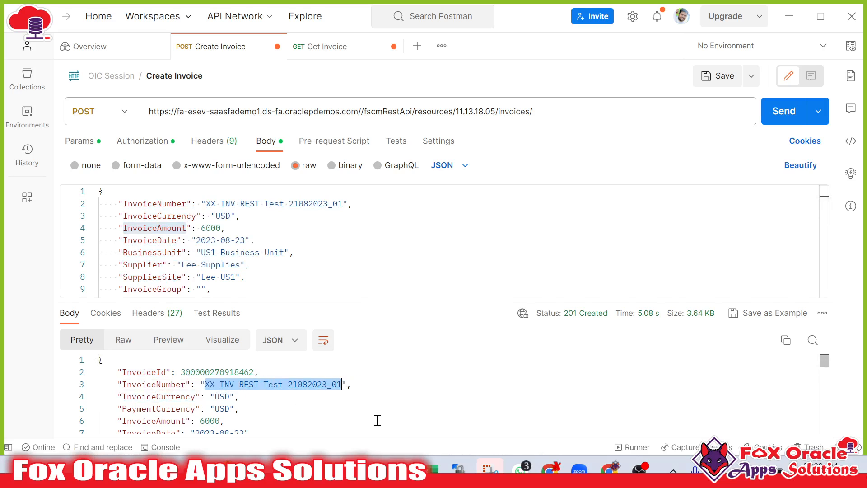
# Switch to Manage Invoices in Oracle Fusion and search for invoice number XX INV REST Test 21082023_01.
pyautogui.hotkey('alt', 'Tab')
pyautogui.scroll(-5, 547, 248)
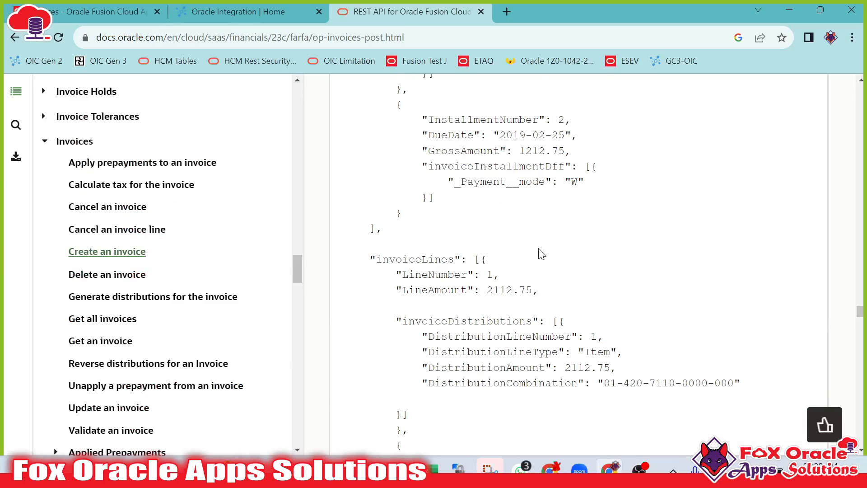
pyautogui.click(115, 10)
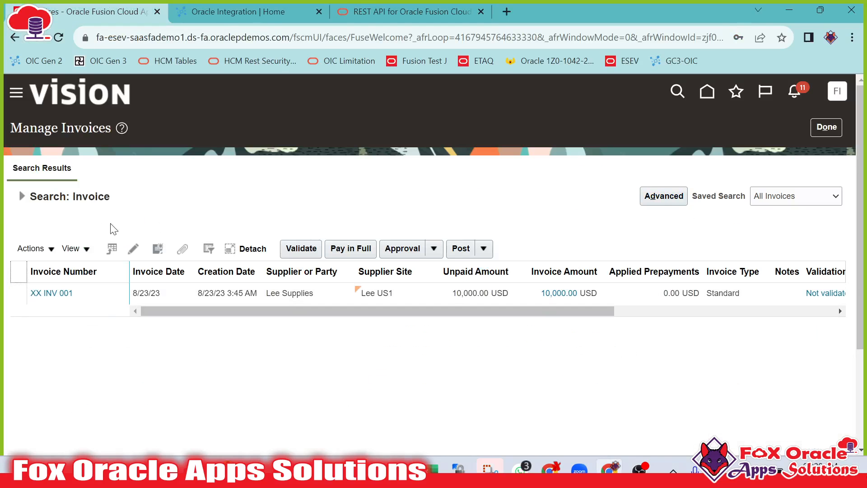
pyautogui.click(22, 196)
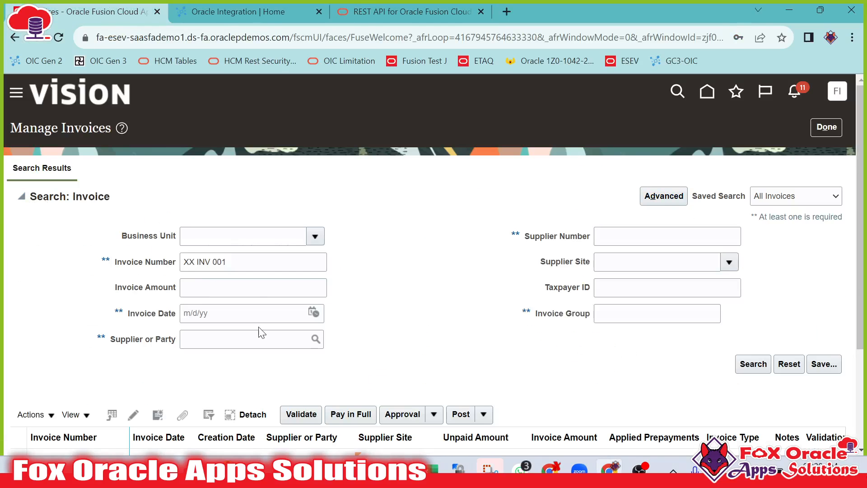
pyautogui.tripleClick(262, 269)
pyautogui.hotkey('ctrl', 'v')
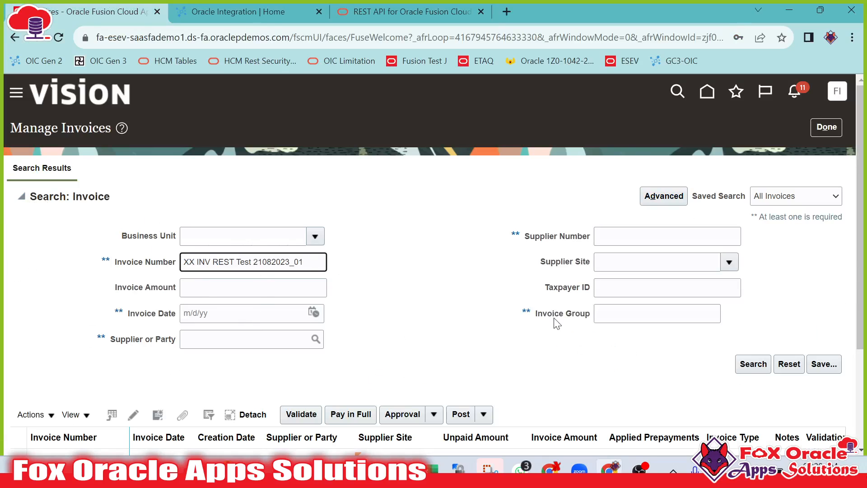
pyautogui.click(754, 364)
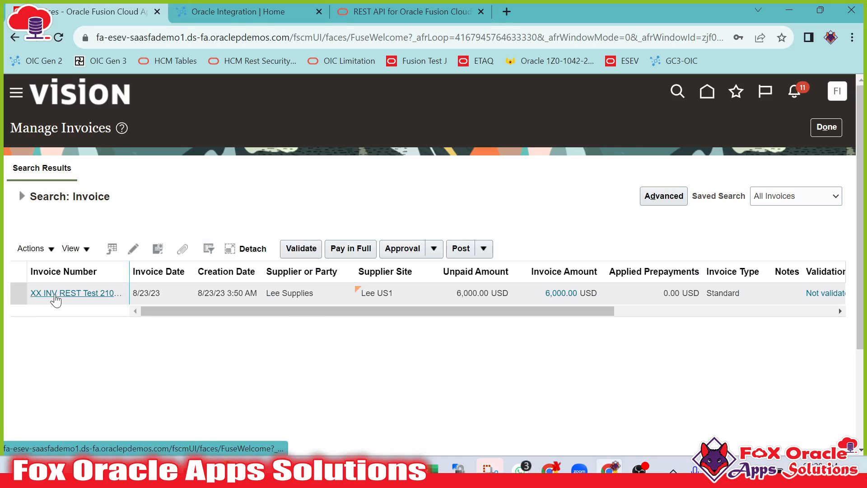
# Open the API-created invoice from the search results and review its holds, approvals and item lines.
pyautogui.moveTo(242, 311); pyautogui.dragTo(503, 315)
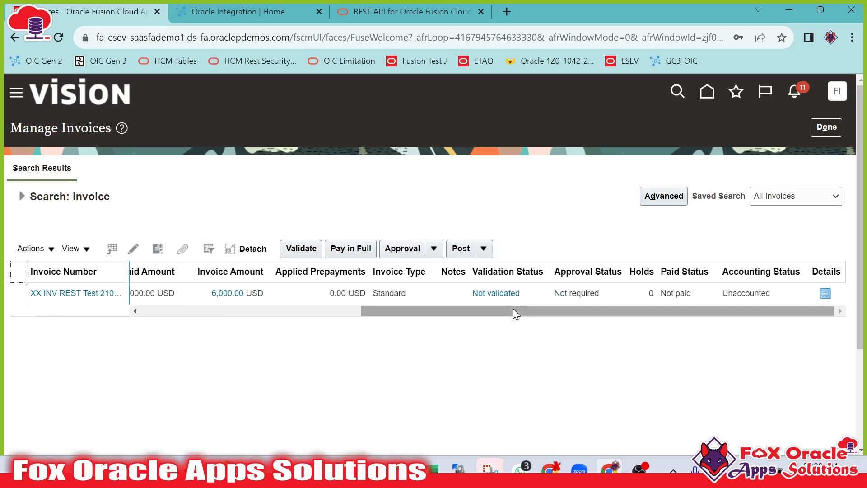
pyautogui.moveTo(513, 308); pyautogui.dragTo(204, 351)
pyautogui.click(68, 294)
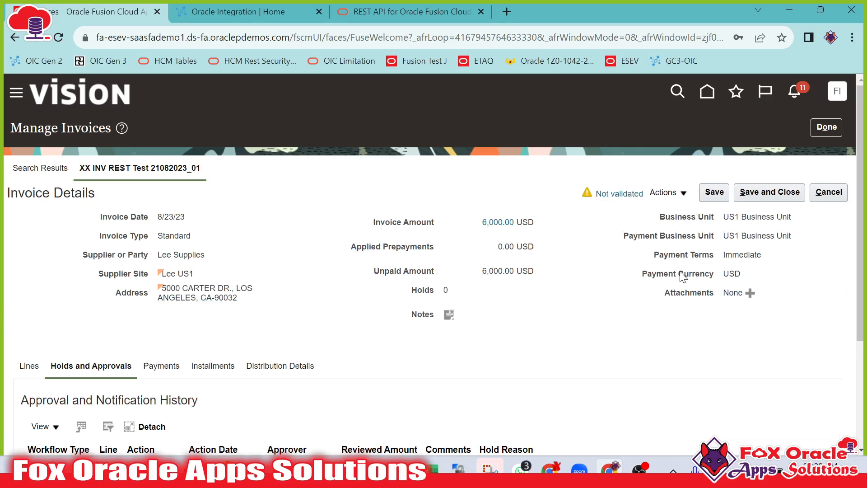
pyautogui.scroll(-3, 482, 298)
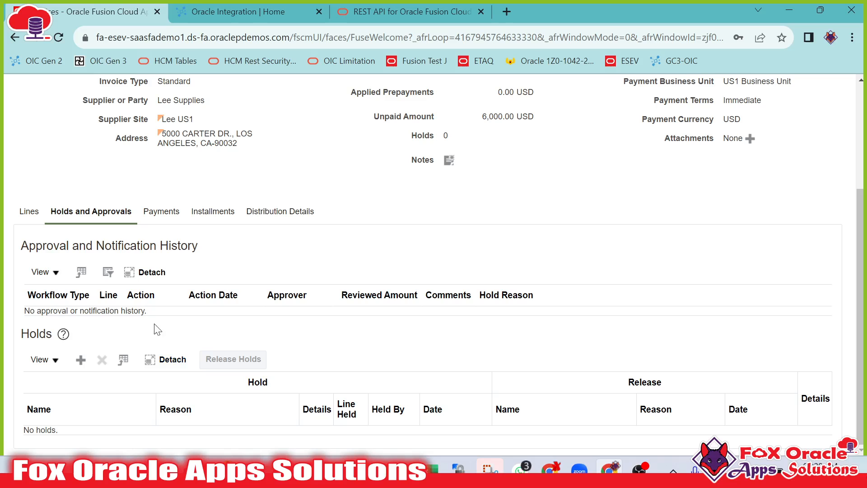
pyautogui.click(24, 213)
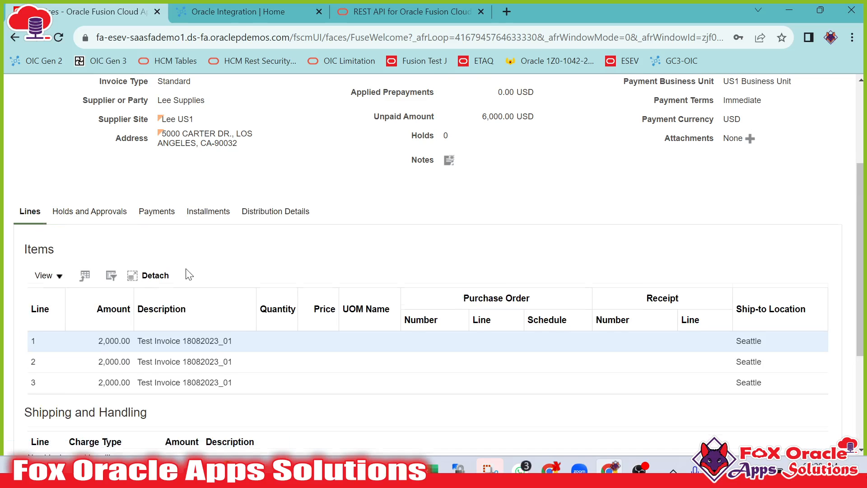
pyautogui.scroll(-4, 183, 266)
pyautogui.moveTo(33, 310); pyautogui.dragTo(130, 312)
pyautogui.click(188, 327)
pyautogui.scroll(5, 745, 206)
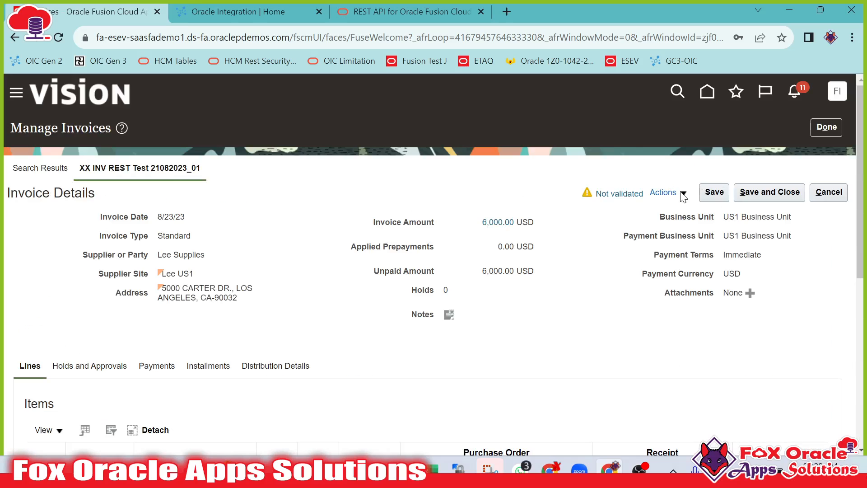
# Validate the invoice and review its summary transaction tax lines.
pyautogui.click(686, 194)
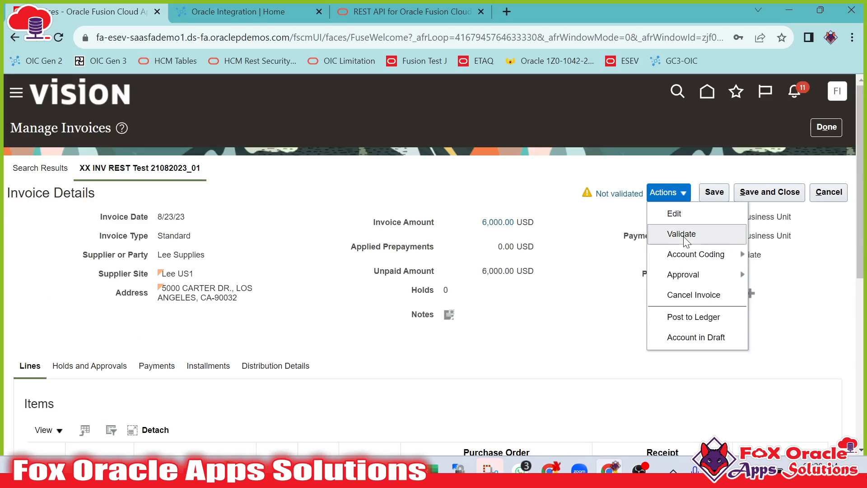
pyautogui.click(682, 235)
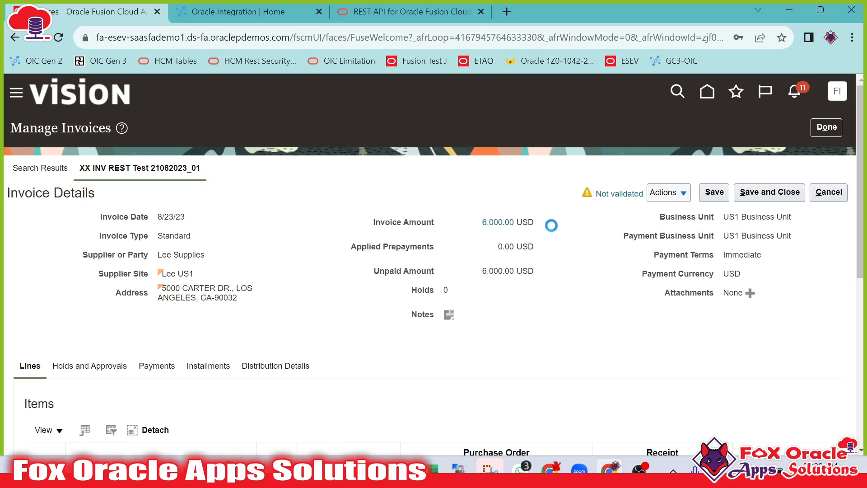
pyautogui.scroll(-8, 171, 358)
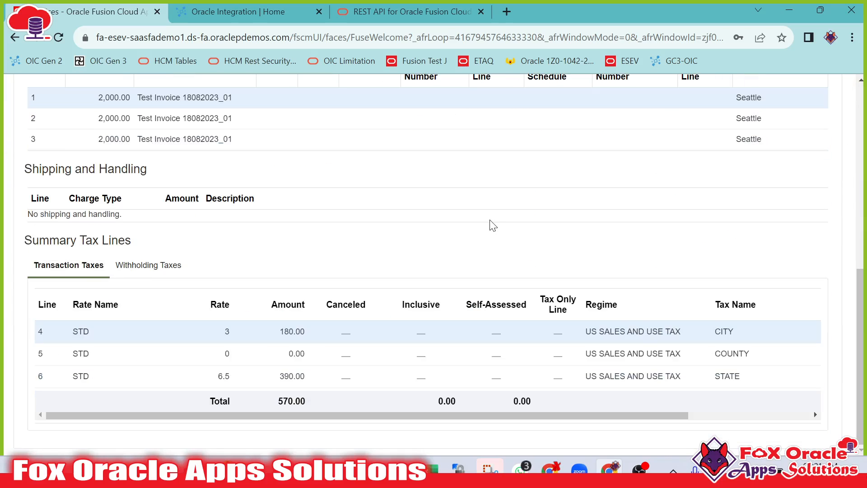
pyautogui.scroll(8, 492, 224)
pyautogui.moveTo(280, 402); pyautogui.dragTo(292, 401)
pyautogui.scroll(2, 648, 215)
pyautogui.scroll(-2, 587, 233)
pyautogui.scroll(10, 519, 230)
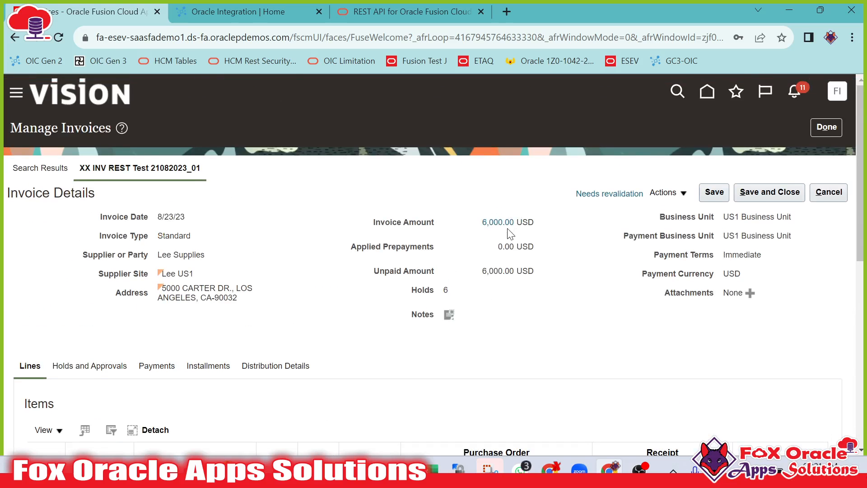
# Edit the invoice and set its amount to 6,570.00 to include the tax.
pyautogui.click(675, 194)
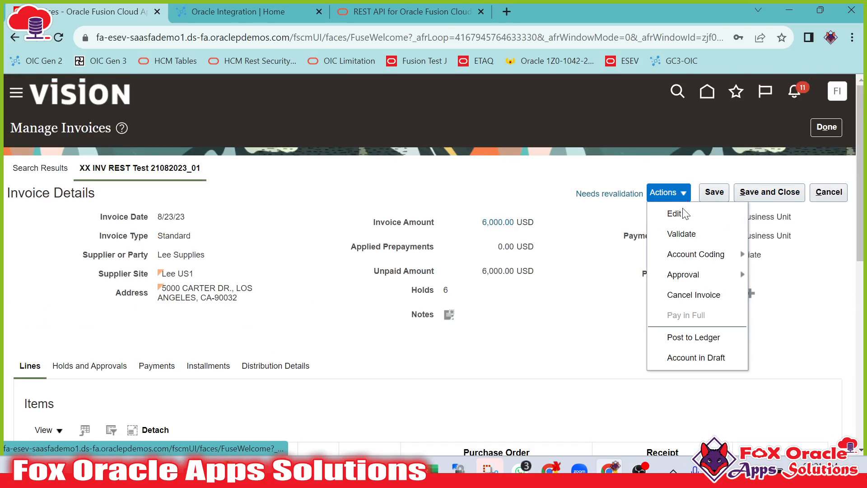
pyautogui.click(675, 213)
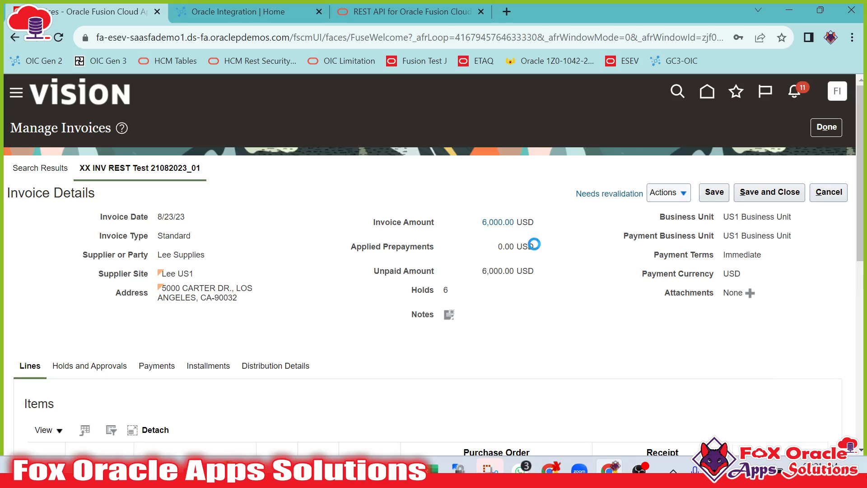
pyautogui.doubleClick(511, 237)
pyautogui.write('570')
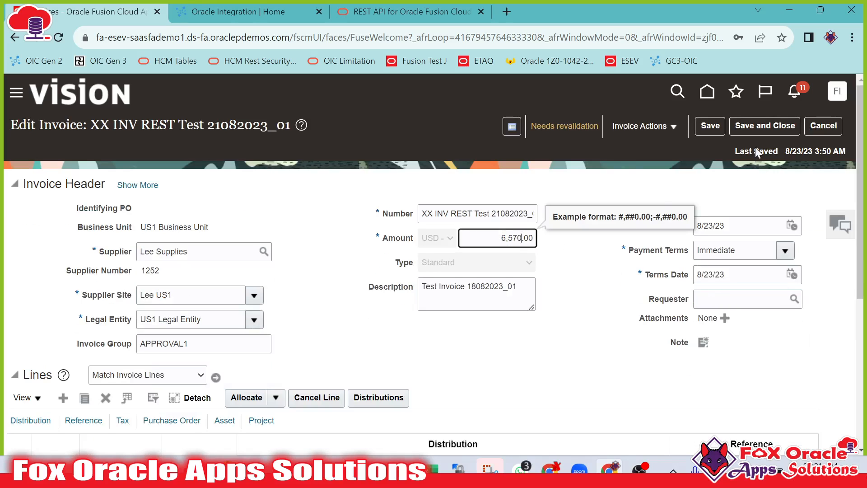
# Validate the edited invoice and review its lines and totals.
pyautogui.click(673, 126)
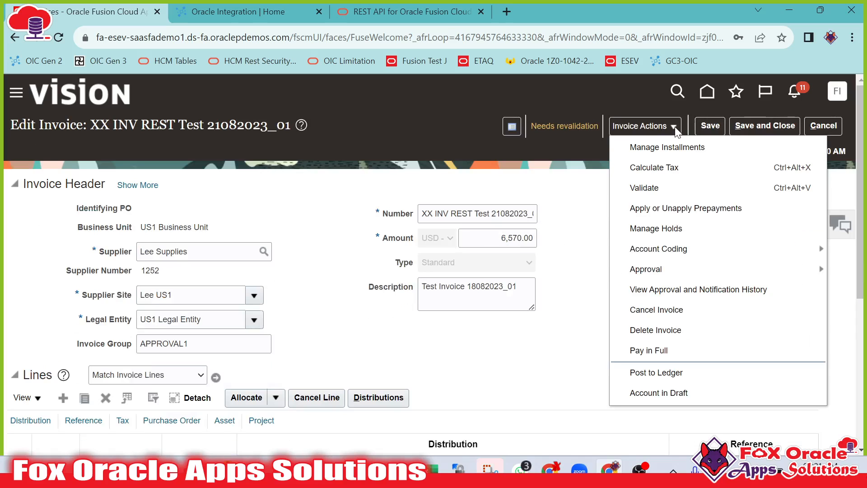
pyautogui.click(653, 192)
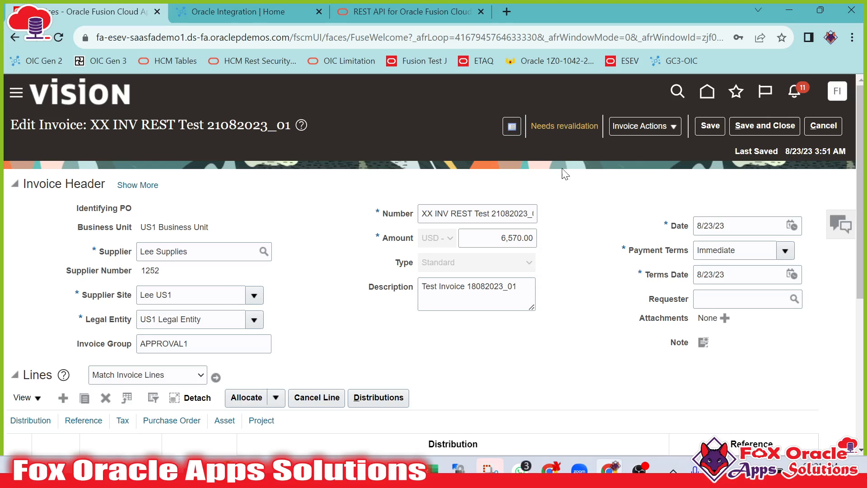
pyautogui.click(675, 127)
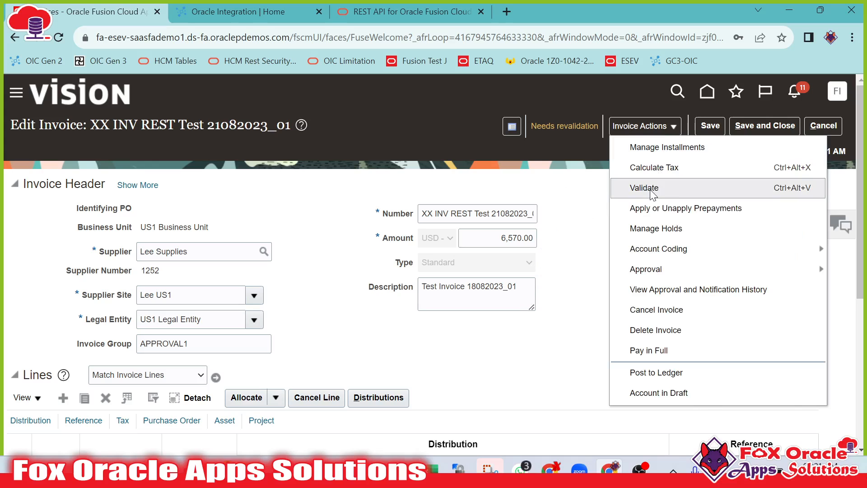
pyautogui.click(651, 192)
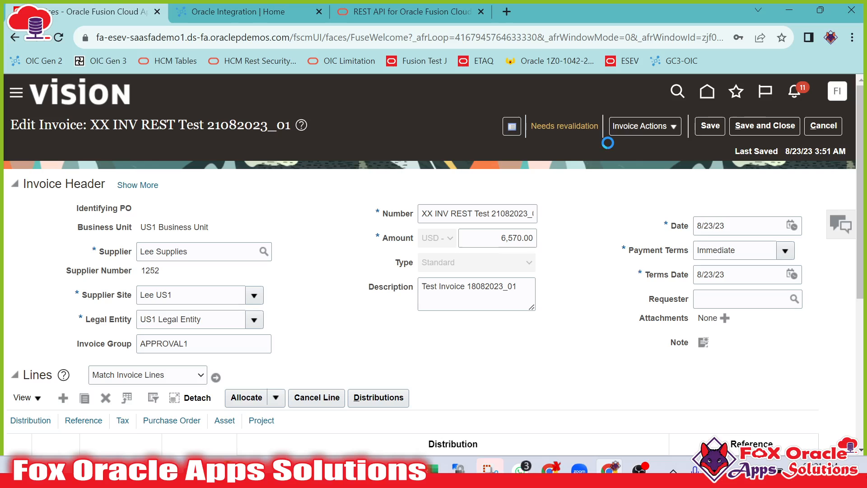
pyautogui.scroll(-5, 573, 253)
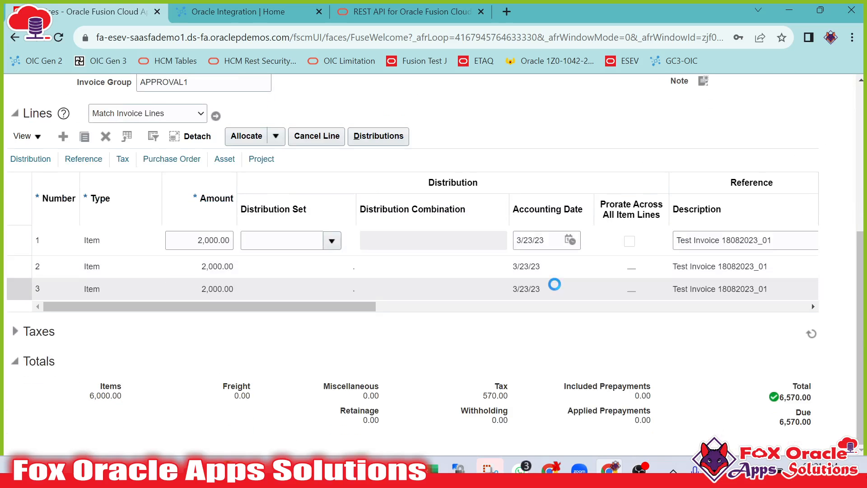
pyautogui.scroll(5, 557, 278)
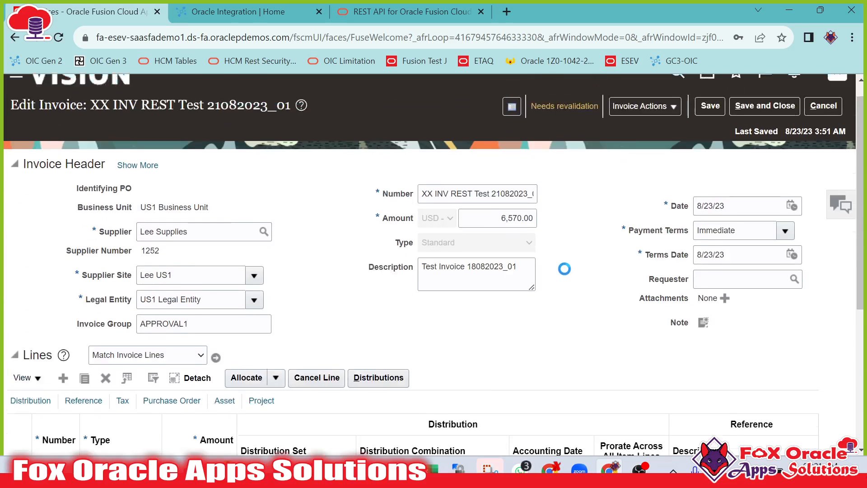
pyautogui.scroll(-5, 571, 263)
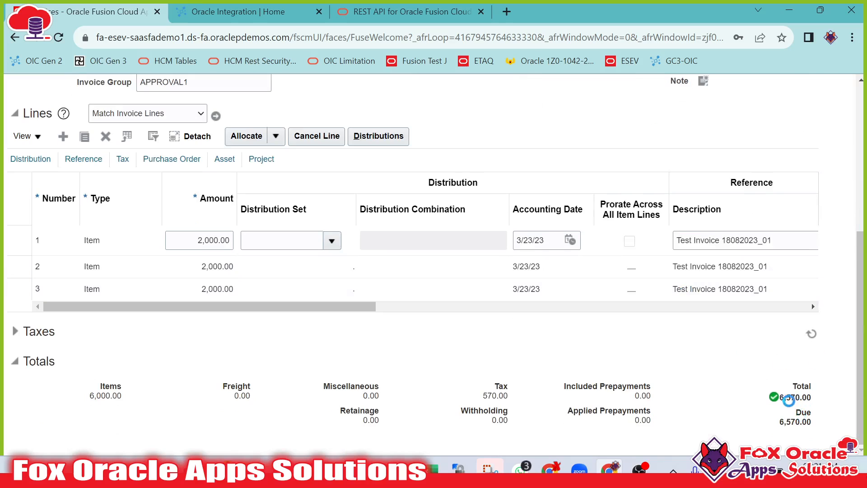
pyautogui.scroll(5, 528, 271)
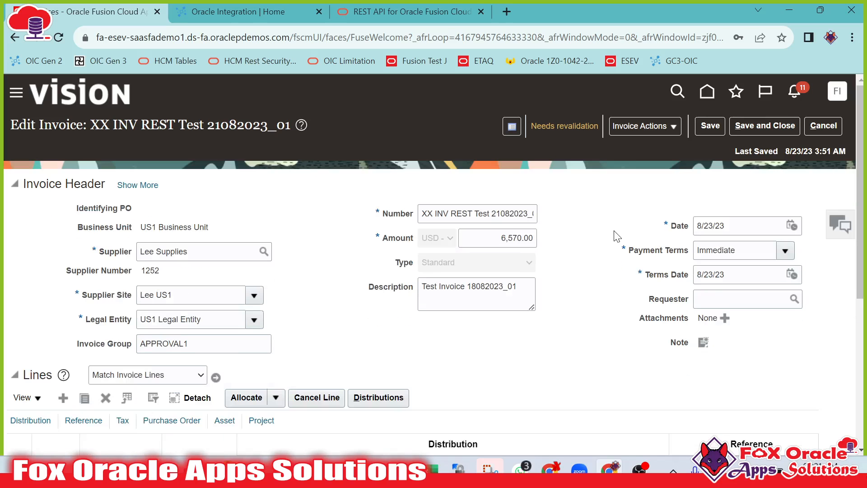
# Save and close the edit, then validate the invoice again and save and close it.
pyautogui.click(779, 121)
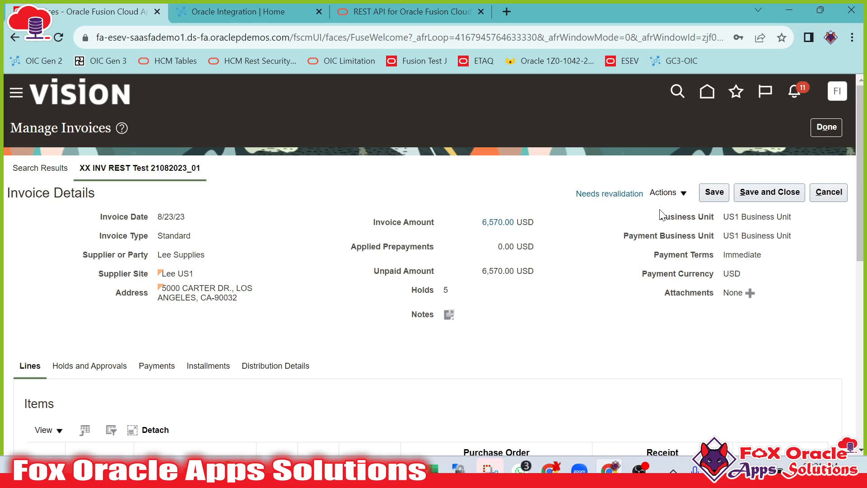
pyautogui.click(682, 194)
pyautogui.click(687, 237)
pyautogui.click(768, 193)
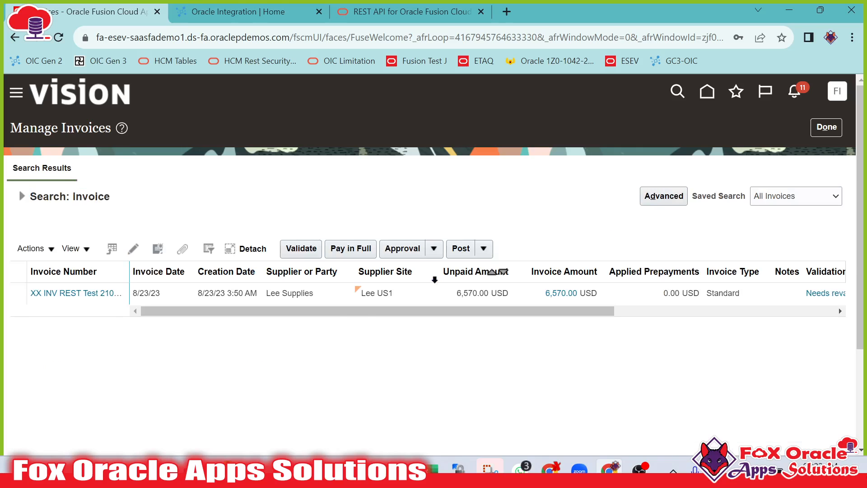
# Reopen the invoice and review its invoice summary, accounting lines and summary tax lines.
pyautogui.click(73, 293)
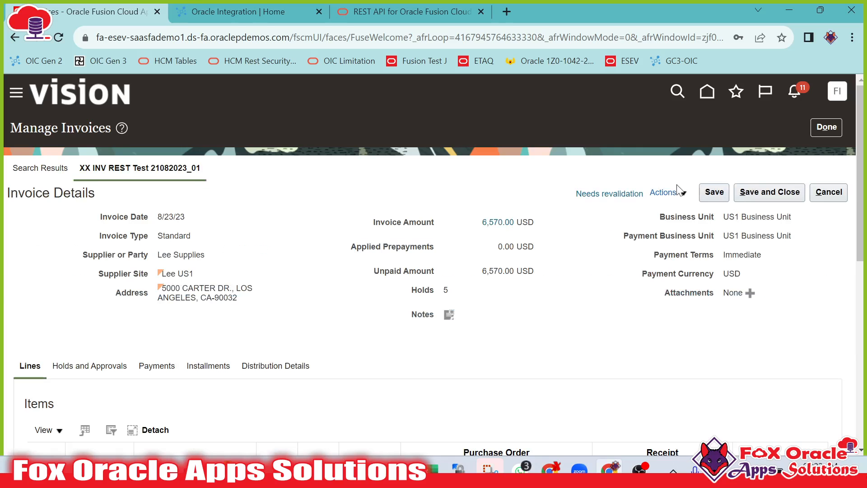
pyautogui.click(610, 193)
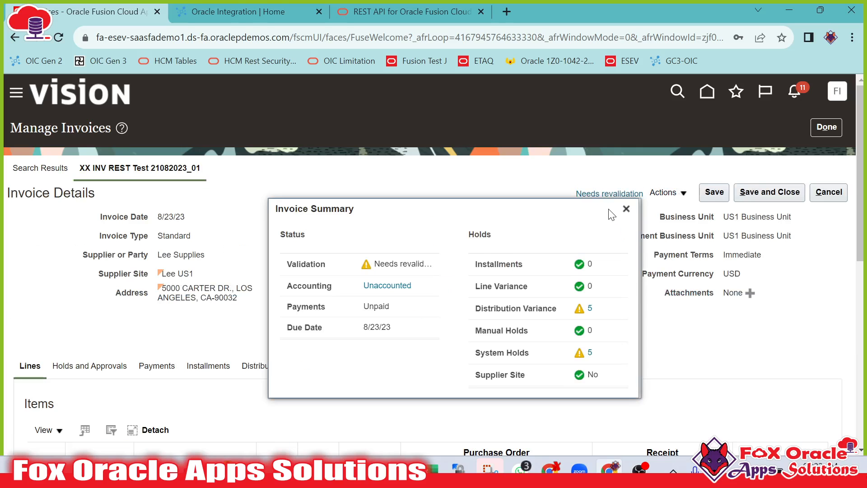
pyautogui.scroll(-3, 560, 315)
pyautogui.click(387, 150)
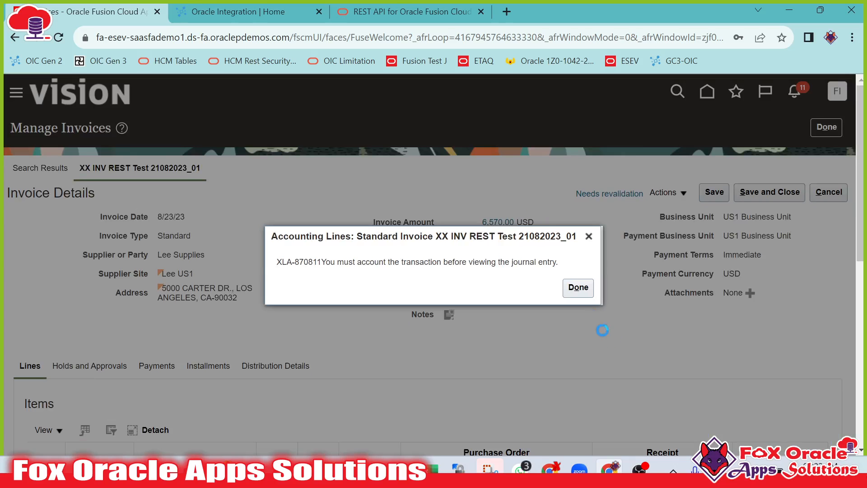
pyautogui.click(579, 289)
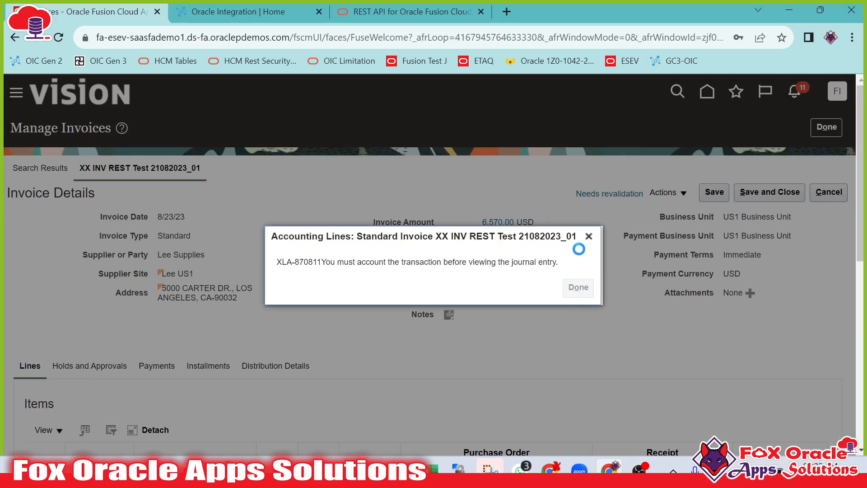
pyautogui.scroll(-10, 591, 243)
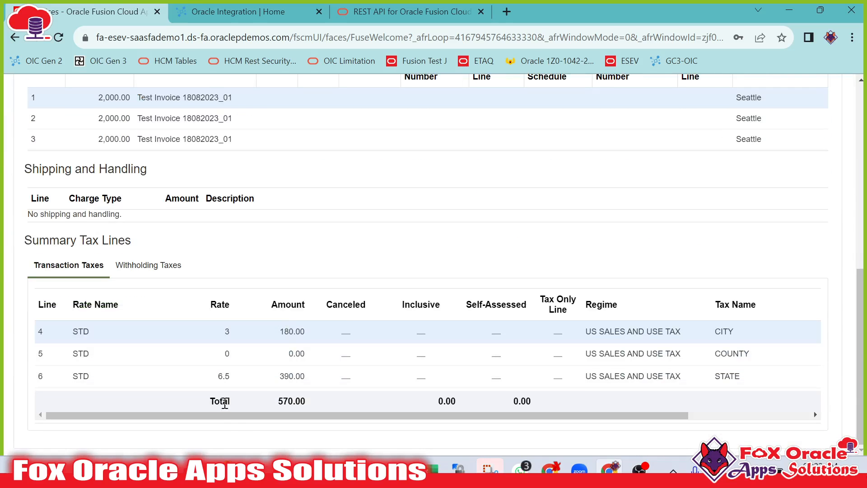
pyautogui.moveTo(302, 414); pyautogui.dragTo(375, 392)
pyautogui.scroll(10, 636, 311)
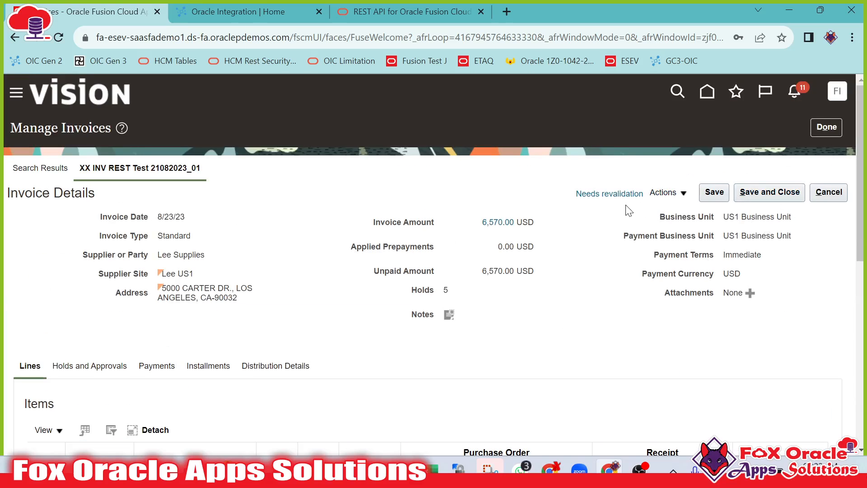
# Try to save and close the invoice, then cancel back to the search results.
pyautogui.click(767, 193)
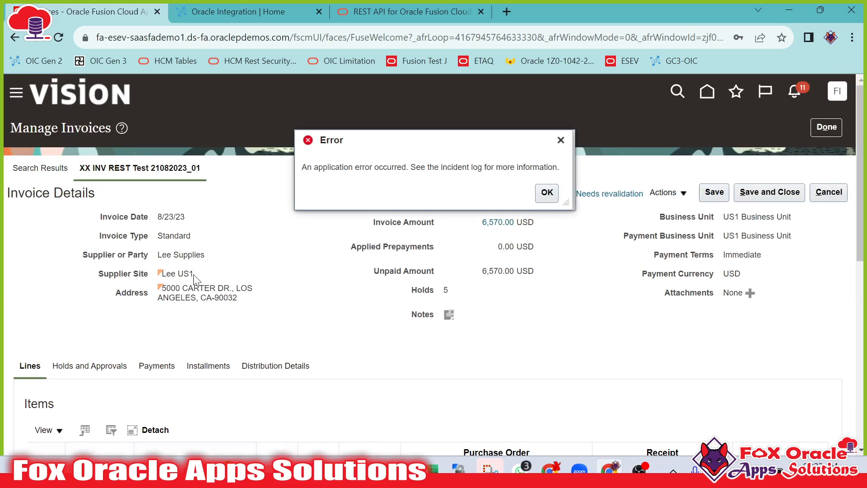
pyautogui.click(546, 193)
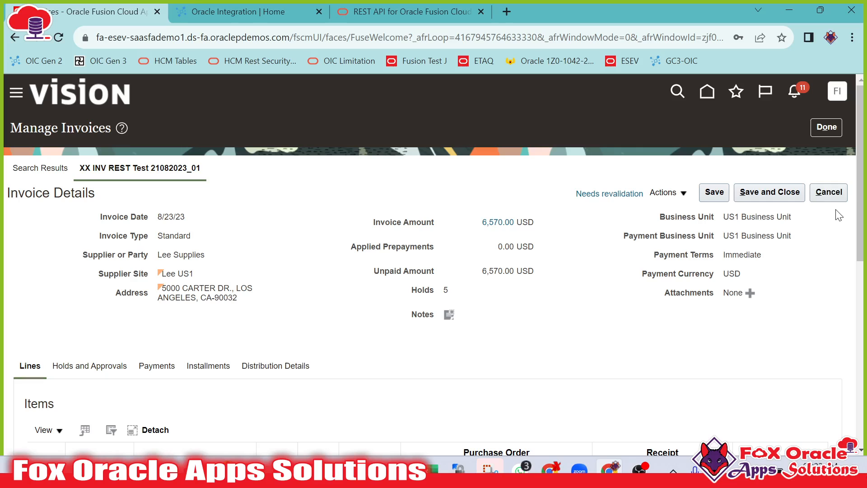
pyautogui.click(828, 192)
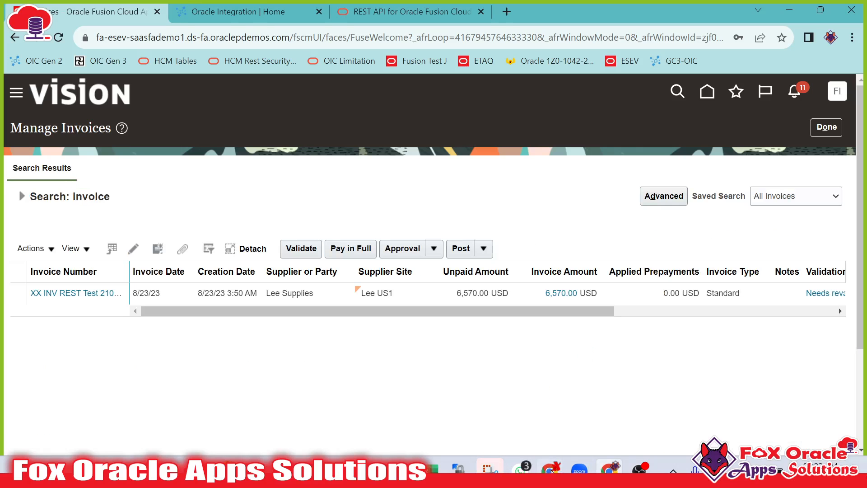
# Switch to Postman and enlarge the Create Invoice request body pane.
pyautogui.hotkey('alt', 'Tab')
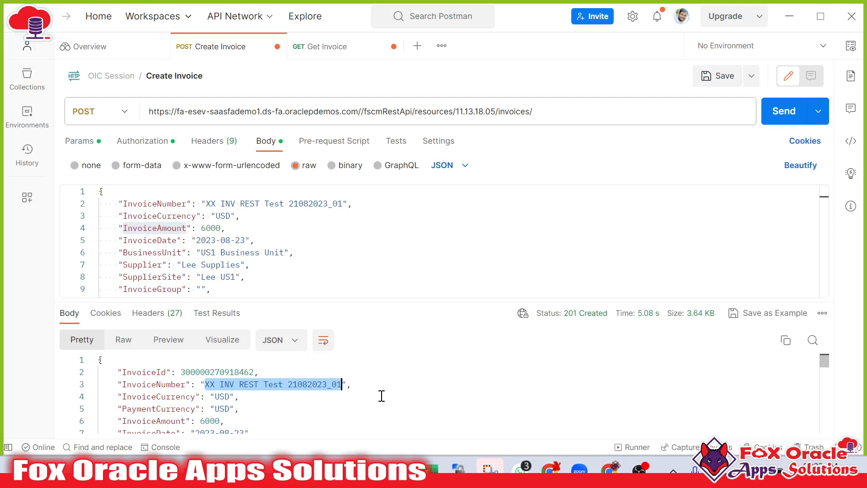
pyautogui.moveTo(388, 304); pyautogui.dragTo(388, 353)
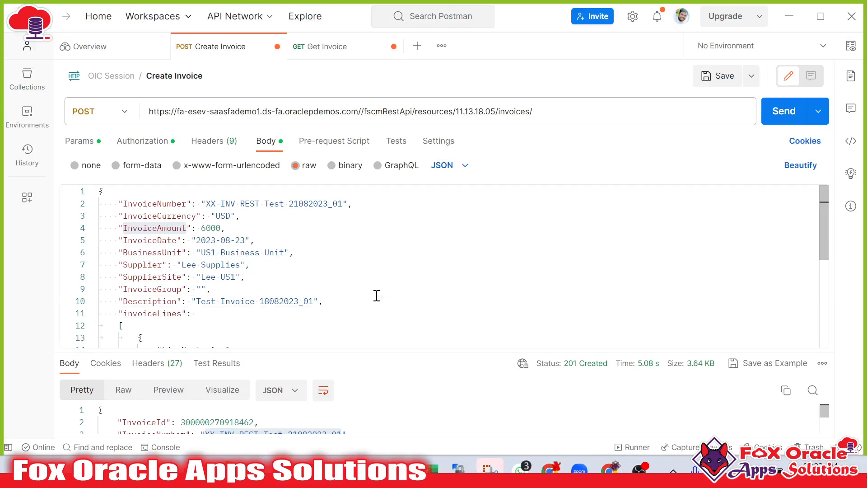
# Review the Create Invoice request body fields and the invoices endpoint URL.
pyautogui.click(377, 296)
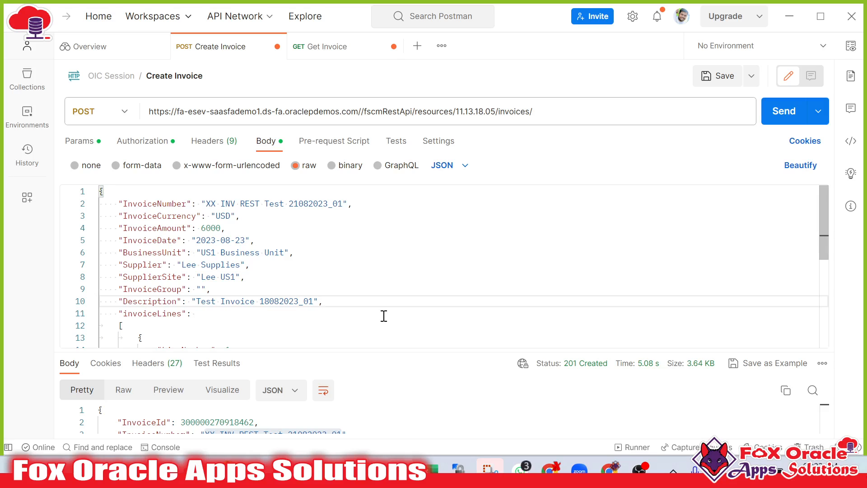
pyautogui.doubleClick(237, 300)
pyautogui.moveTo(101, 194); pyautogui.dragTo(173, 391)
pyautogui.click(198, 325)
pyautogui.moveTo(157, 281); pyautogui.dragTo(232, 304)
pyautogui.scroll(5, 248, 304)
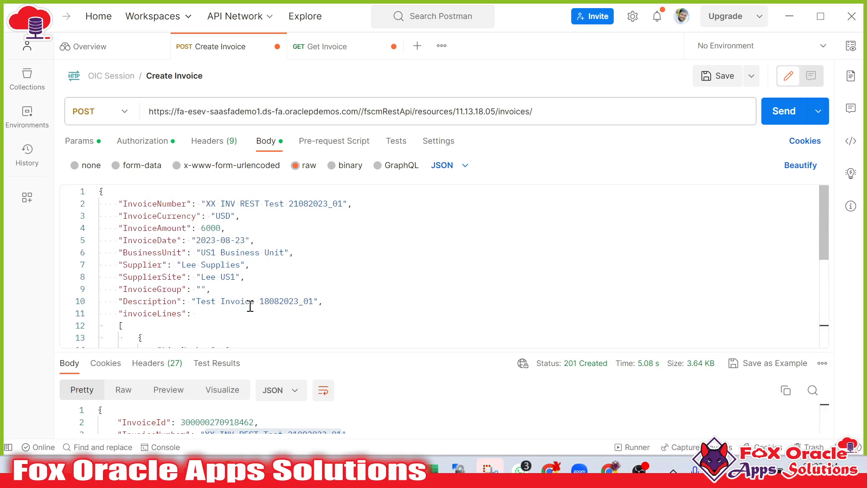
pyautogui.moveTo(536, 111); pyautogui.dragTo(318, 110)
pyautogui.click(486, 110)
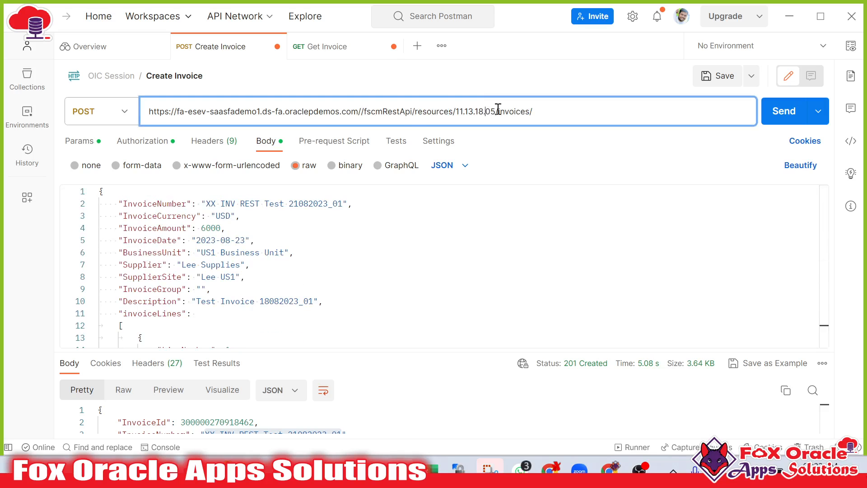
pyautogui.click(328, 268)
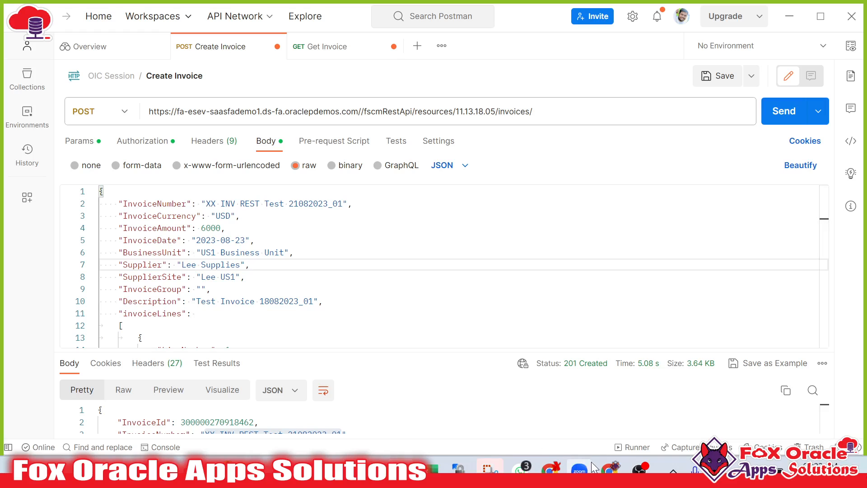
# Switch to the browser and examine the Fusion instance host in the Manage Invoices page address.
pyautogui.click(605, 470)
pyautogui.hotkey('ctrl', 'Tab')
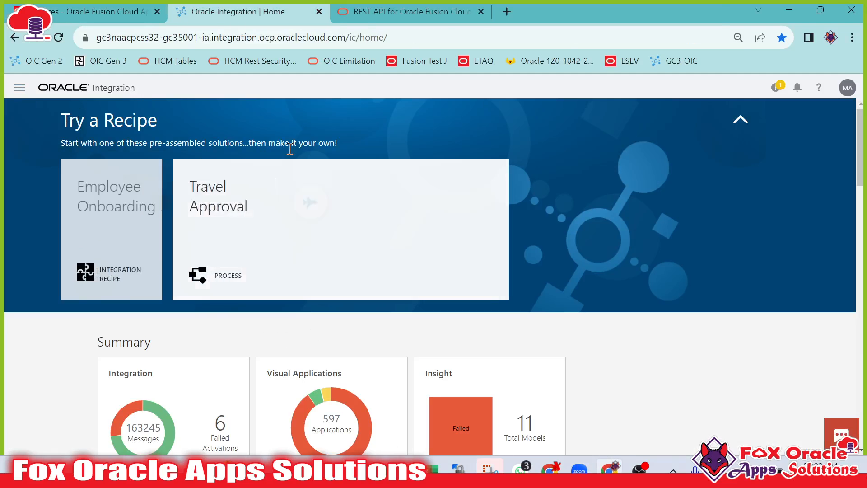
pyautogui.click(104, 10)
pyautogui.click(221, 37)
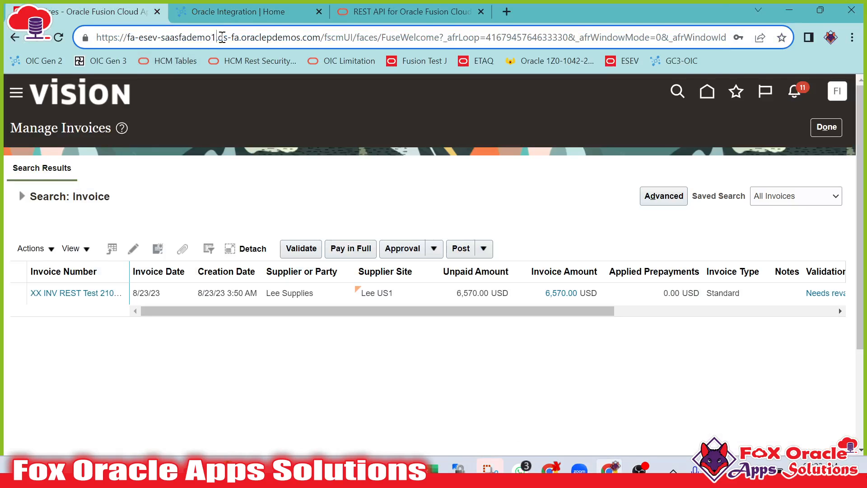
pyautogui.moveTo(321, 37); pyautogui.dragTo(58, 37)
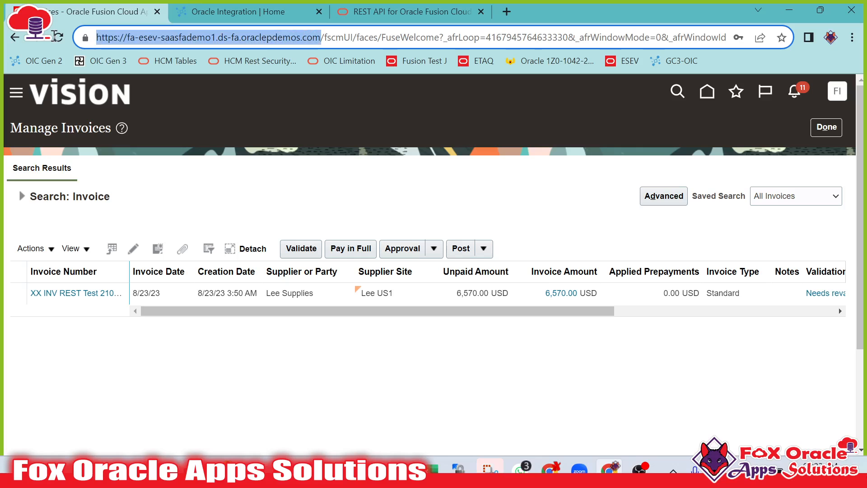
pyautogui.doubleClick(194, 37)
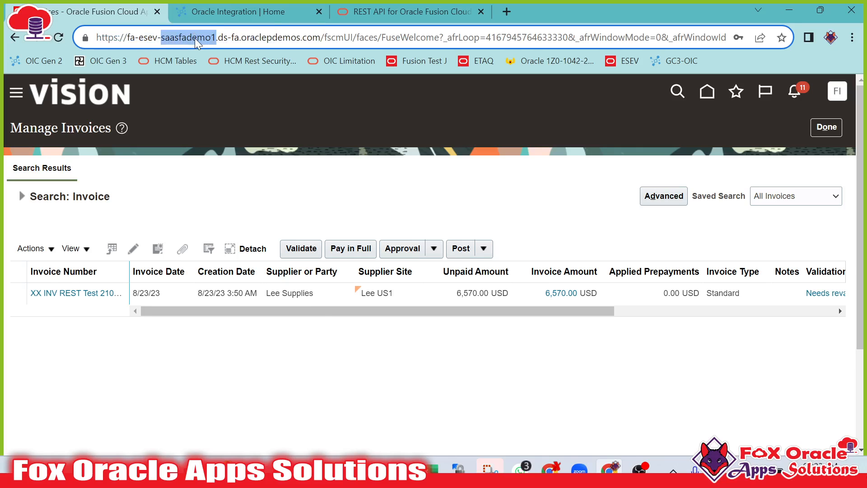
# Open the Connections list in Oracle Integration and remove the Updated By filter.
pyautogui.click(225, 11)
pyautogui.click(18, 84)
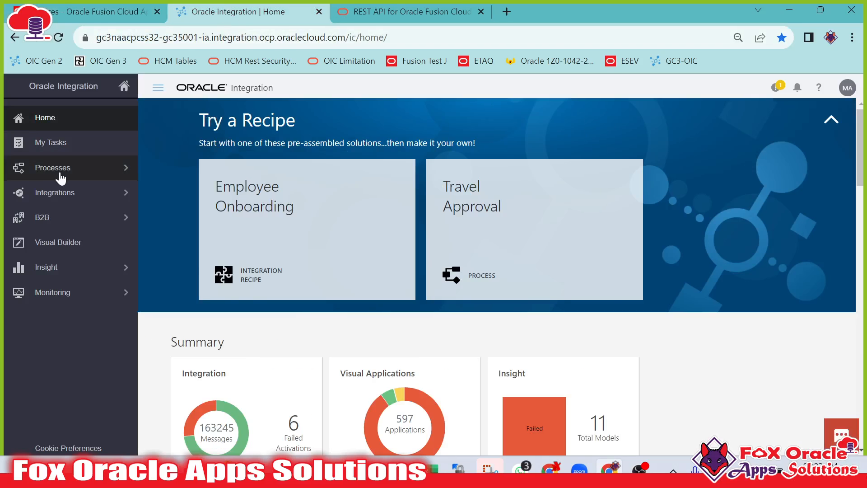
pyautogui.click(73, 193)
pyautogui.click(85, 119)
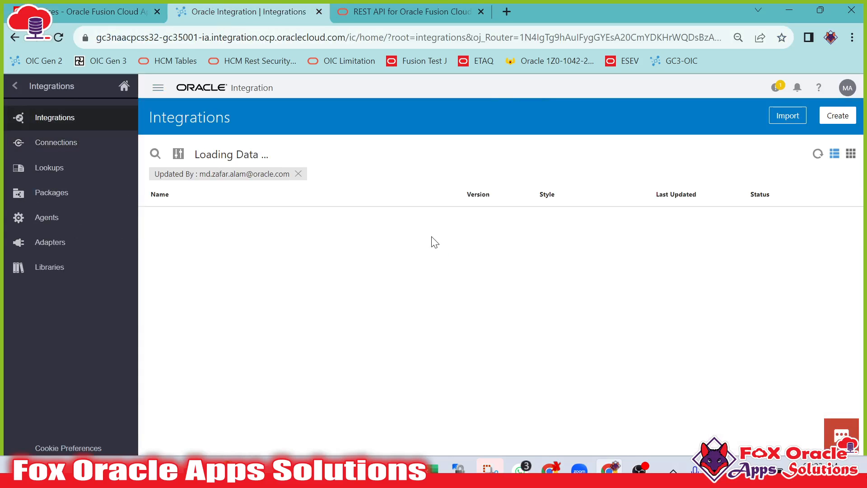
pyautogui.click(59, 151)
pyautogui.click(298, 173)
pyautogui.scroll(-5, 410, 285)
pyautogui.scroll(5, 232, 218)
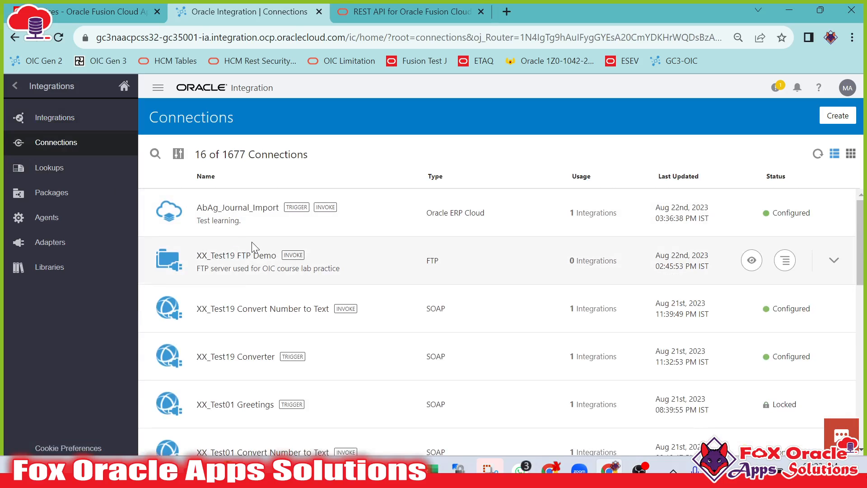
# Start creating a new connection and choose the REST adapter.
pyautogui.click(841, 116)
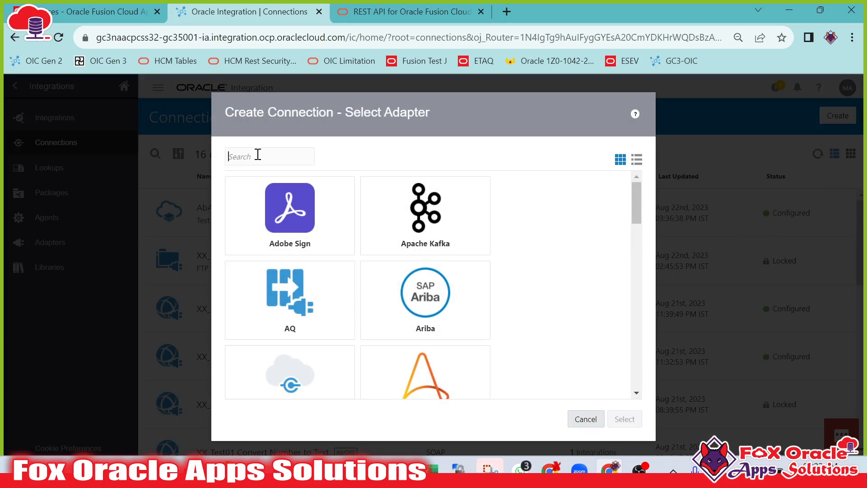
pyautogui.write('RES')
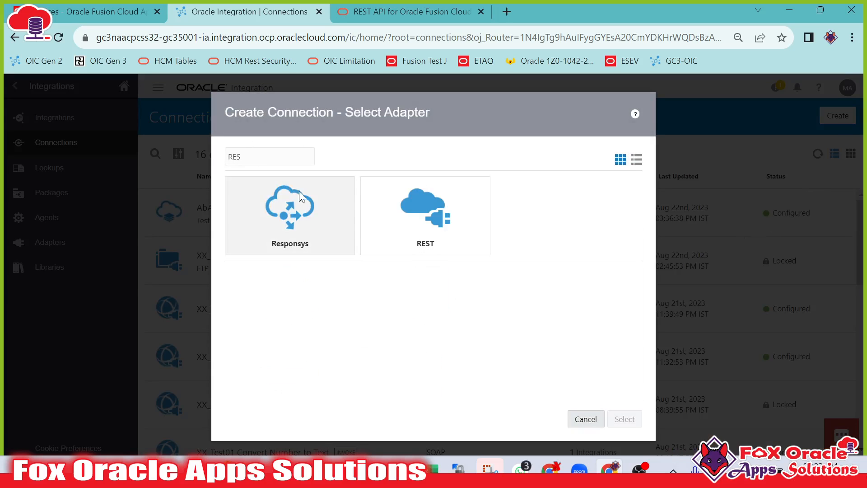
pyautogui.click(420, 221)
pyautogui.click(625, 419)
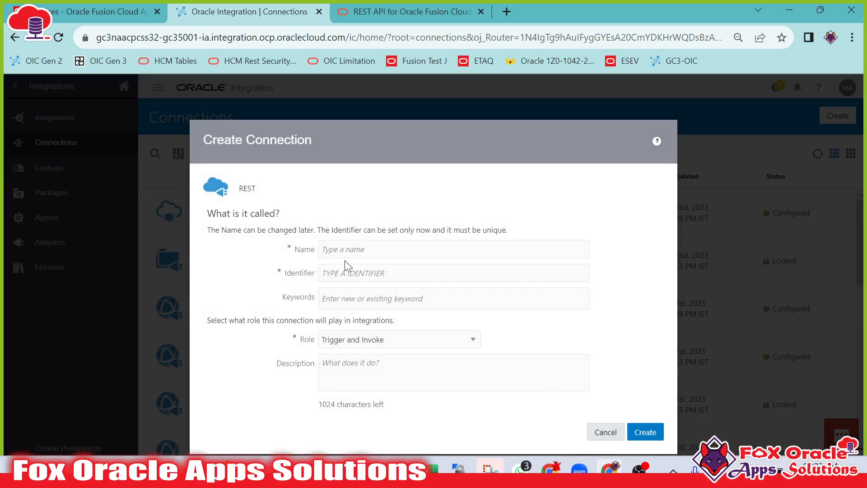
# Name the new REST connection XX REST INV INVOKE CONN.
pyautogui.click(363, 250)
pyautogui.write('XX REST ')
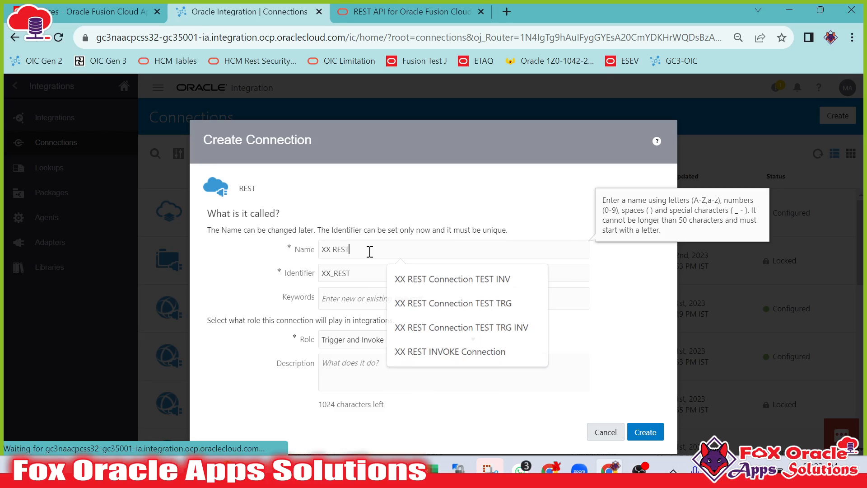
pyautogui.write('INV')
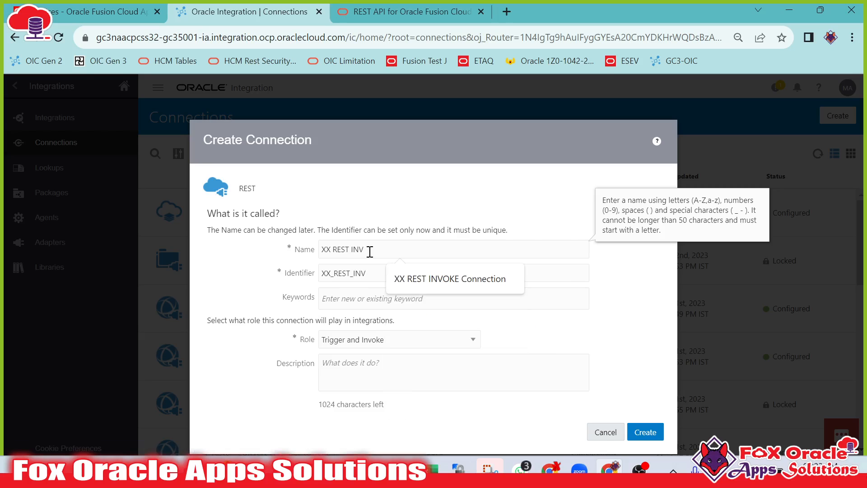
pyautogui.write(' INVO')
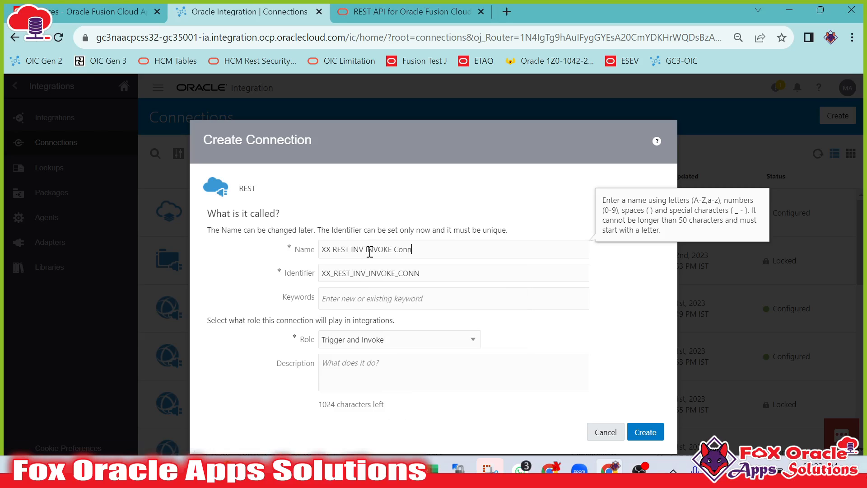
pyautogui.write('KE CONN')
pyautogui.moveTo(415, 249); pyautogui.dragTo(257, 234)
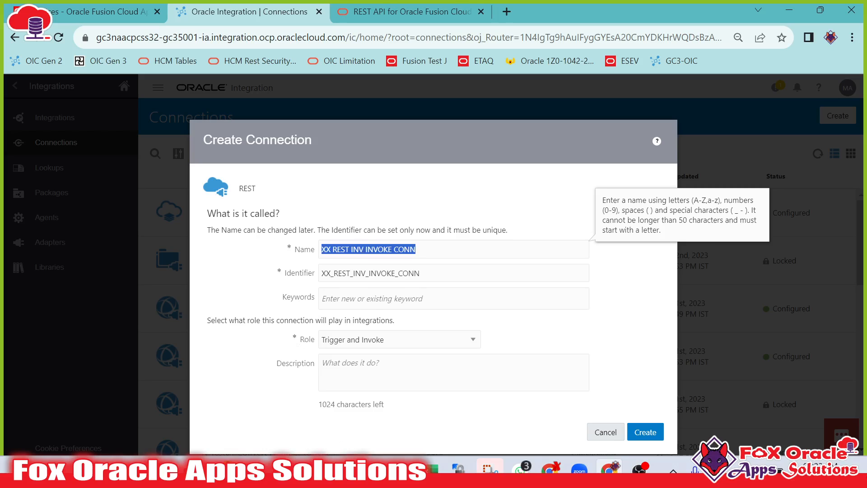
# Record the connection name XX REST INV INVOKE CONN in a new Notepad++ document.
pyautogui.hotkey('alt', 'Tab')
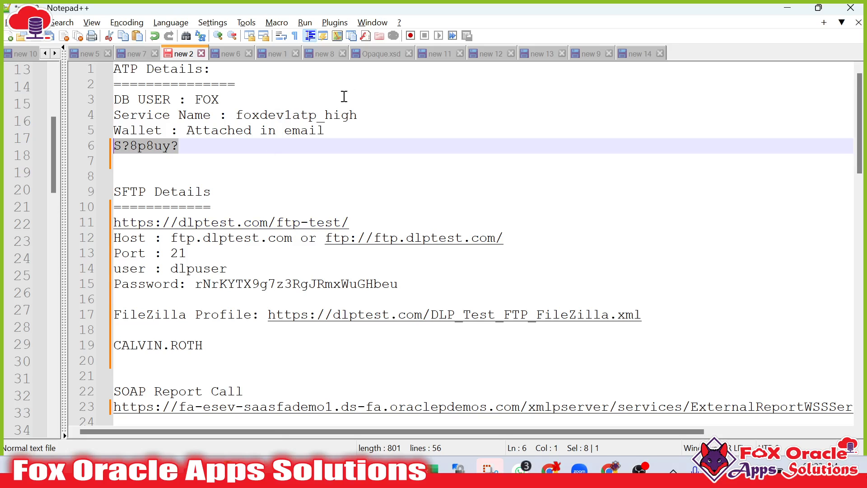
pyautogui.click(639, 54)
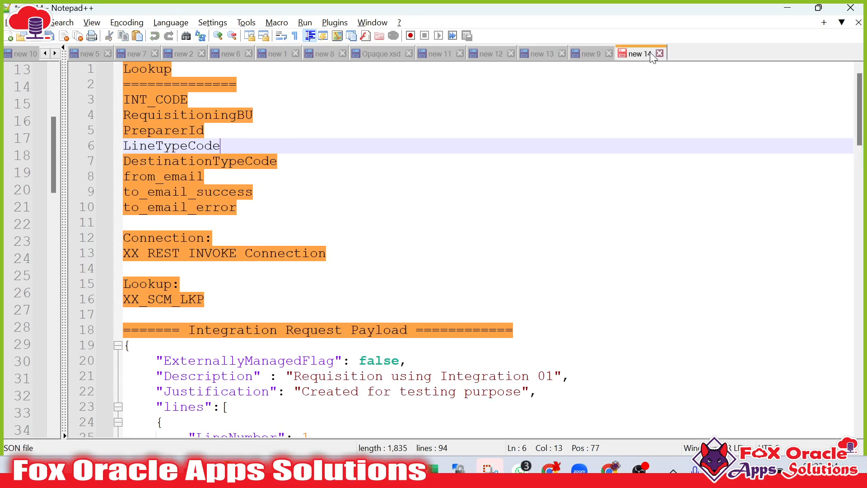
pyautogui.click(398, 205)
pyautogui.hotkey('ctrl', 'n')
pyautogui.write('XX REST INV INVOKE CONN')
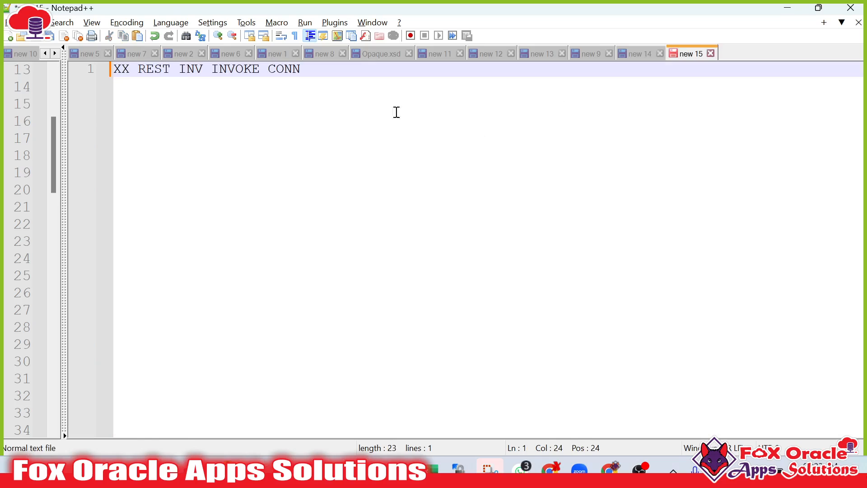
pyautogui.moveTo(691, 53); pyautogui.dragTo(224, 58)
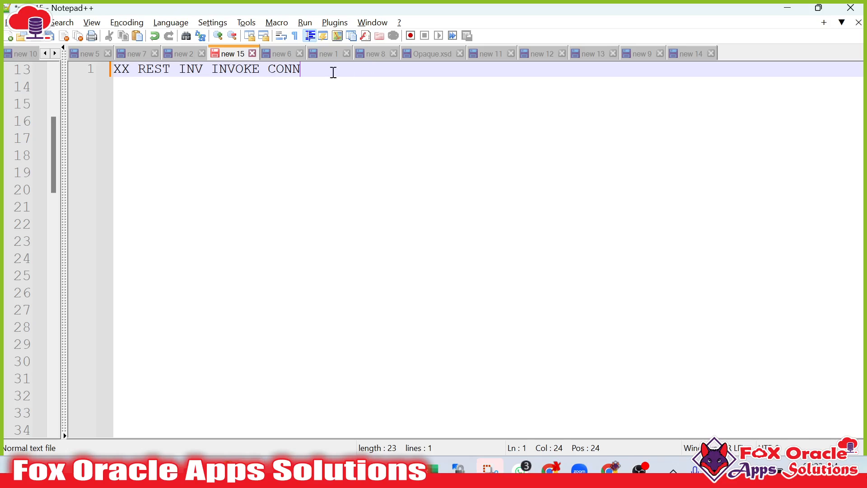
pyautogui.press('Return')
pyautogui.press('Return')
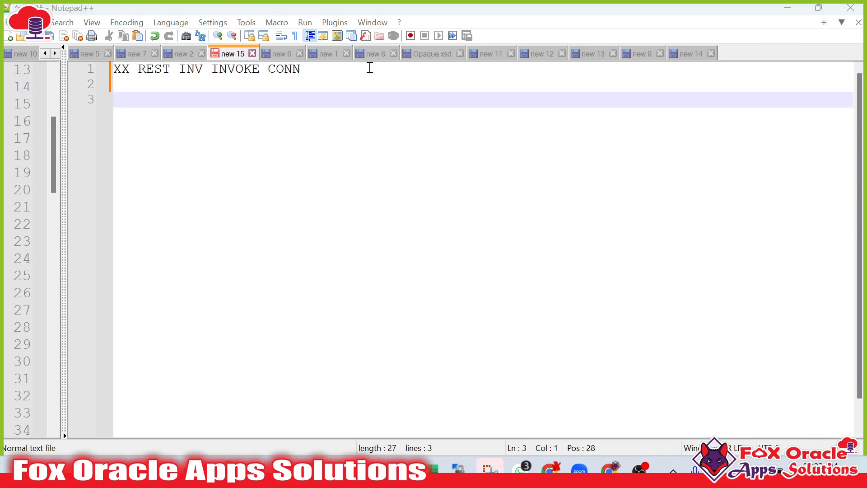
# Create the connection with the Trigger and Invoke role.
pyautogui.hotkey('alt', 'Tab')
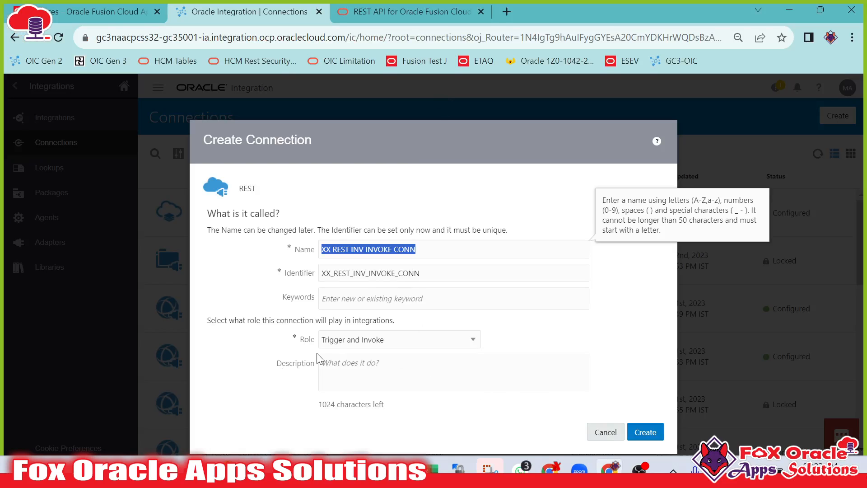
pyautogui.click(340, 343)
pyautogui.click(341, 346)
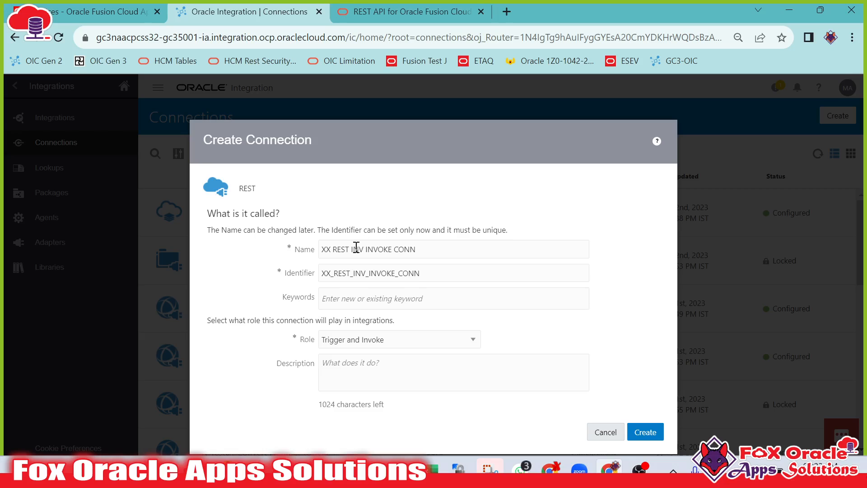
pyautogui.moveTo(325, 248); pyautogui.dragTo(442, 249)
pyautogui.click(494, 337)
pyautogui.click(655, 435)
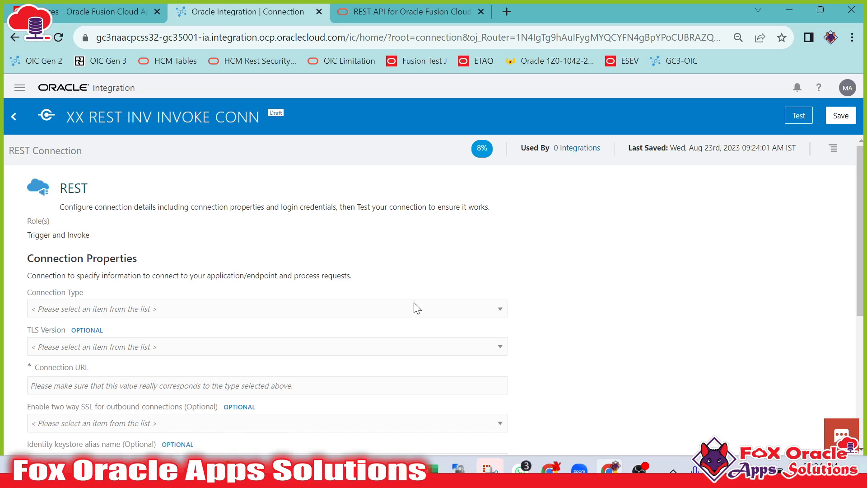
# Set the connection type to REST API Base URL.
pyautogui.scroll(-2, 362, 278)
pyautogui.scroll(-1, 366, 284)
pyautogui.click(110, 173)
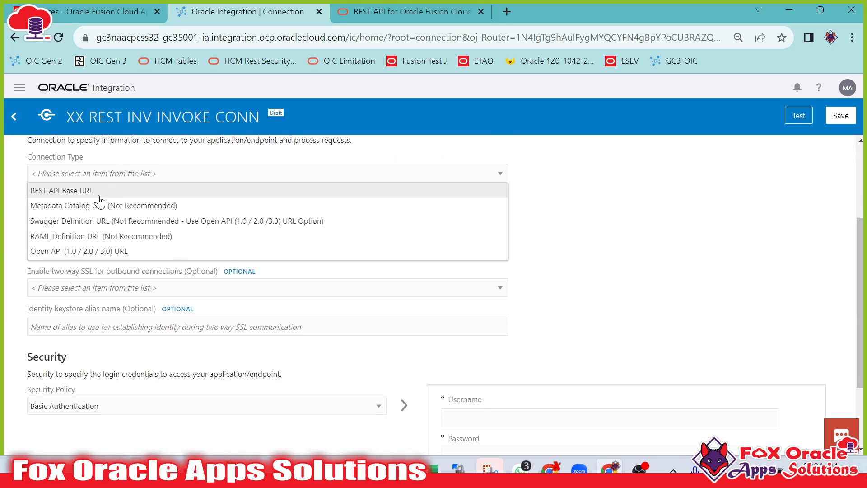
pyautogui.click(100, 190)
pyautogui.scroll(1, 219, 250)
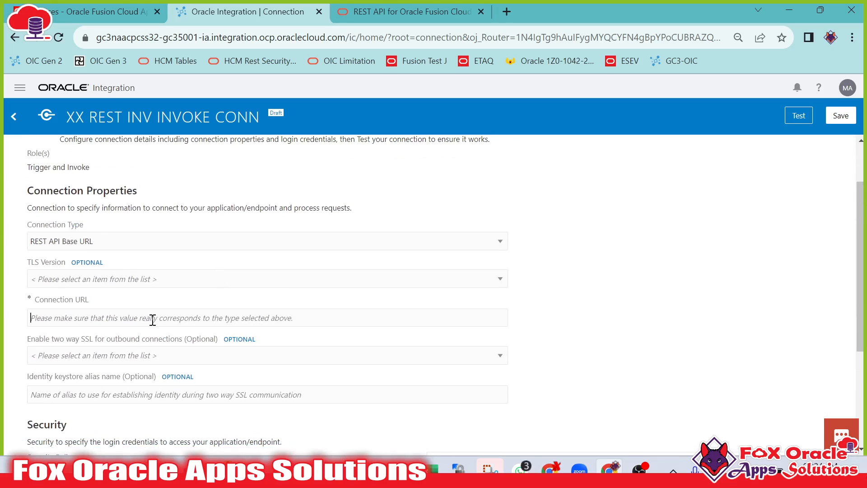
# Copy the Fusion host part of the invoices endpoint URL from the Postman request.
pyautogui.click(370, 469)
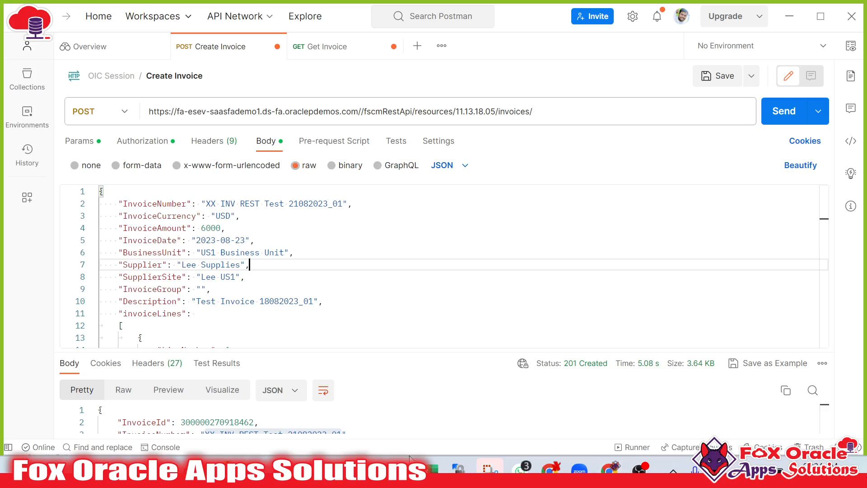
pyautogui.doubleClick(307, 112)
pyautogui.click(330, 112)
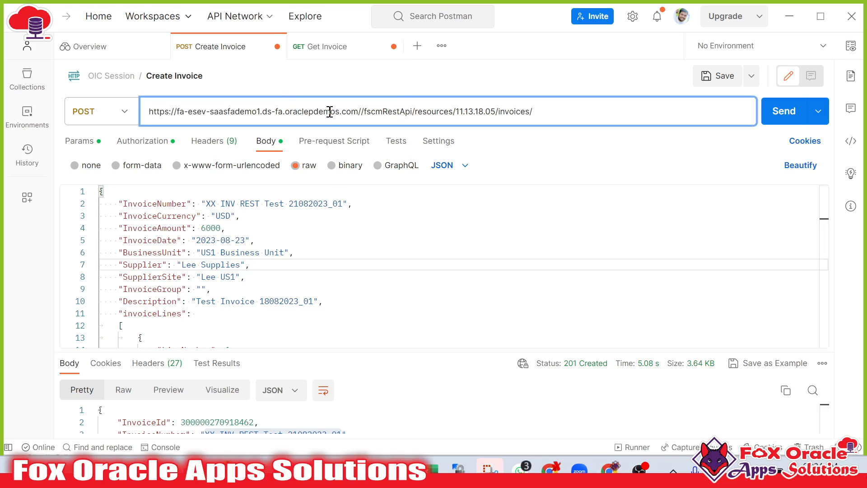
pyautogui.moveTo(357, 111); pyautogui.dragTo(118, 112)
pyautogui.hotkey('ctrl', 'c')
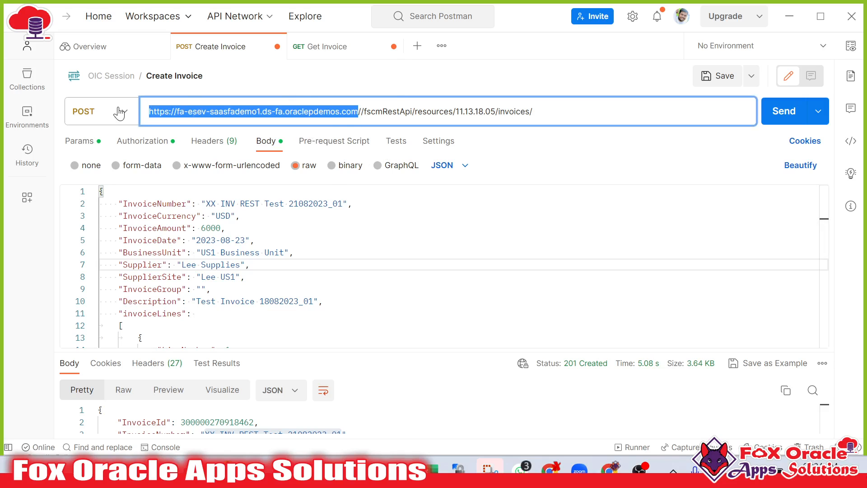
# Paste the Fusion host URL as the connection URL.
pyautogui.hotkey('alt', 'Tab')
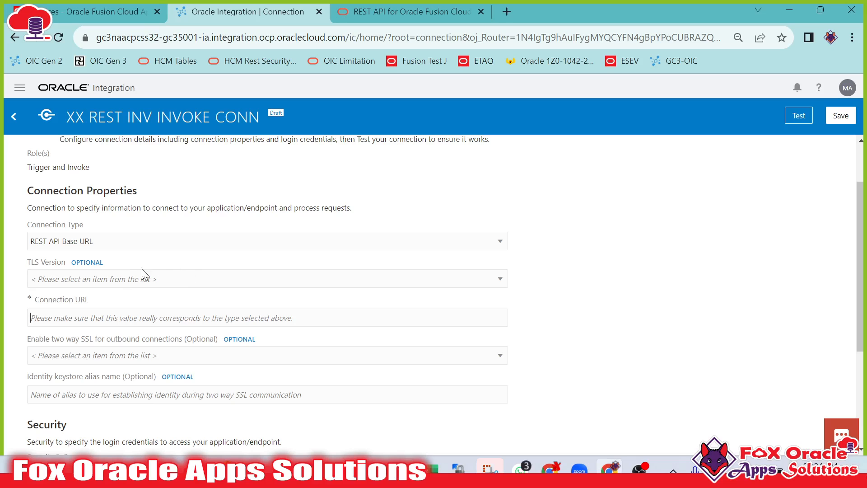
pyautogui.click(247, 316)
pyautogui.hotkey('ctrl', 'v')
pyautogui.scroll(-4, 540, 320)
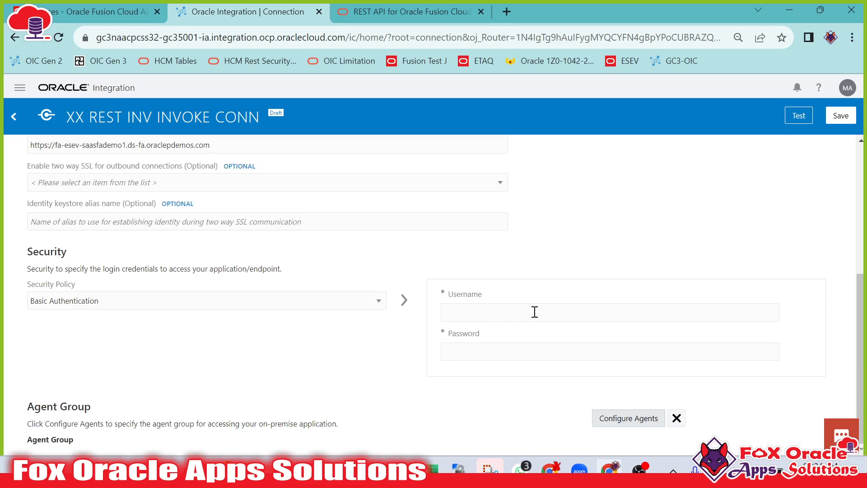
# Enter the Fusion user's username and password as the Basic Authentication credentials, copying them from the Postman request.
pyautogui.click(480, 320)
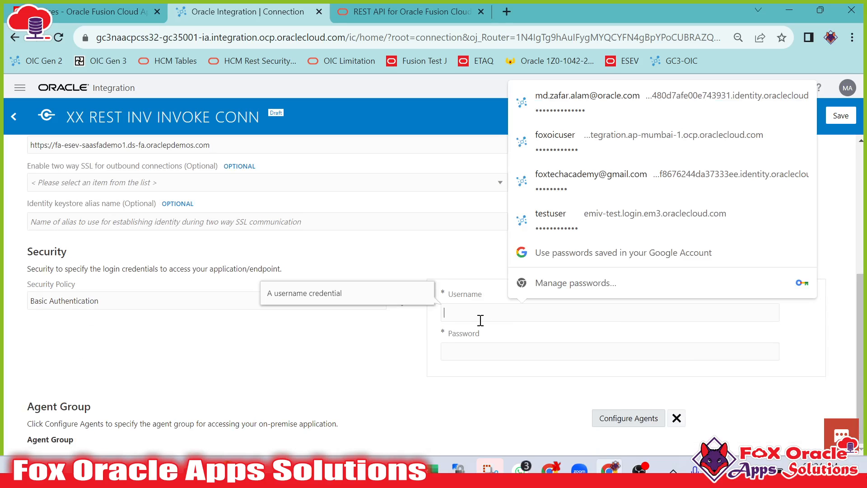
pyautogui.hotkey('alt', 'Tab')
pyautogui.click(342, 273)
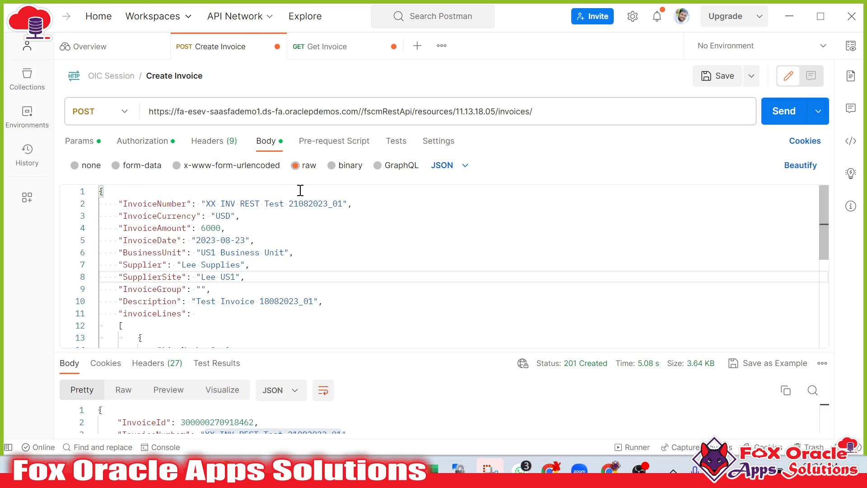
pyautogui.hotkey('alt', 'Tab')
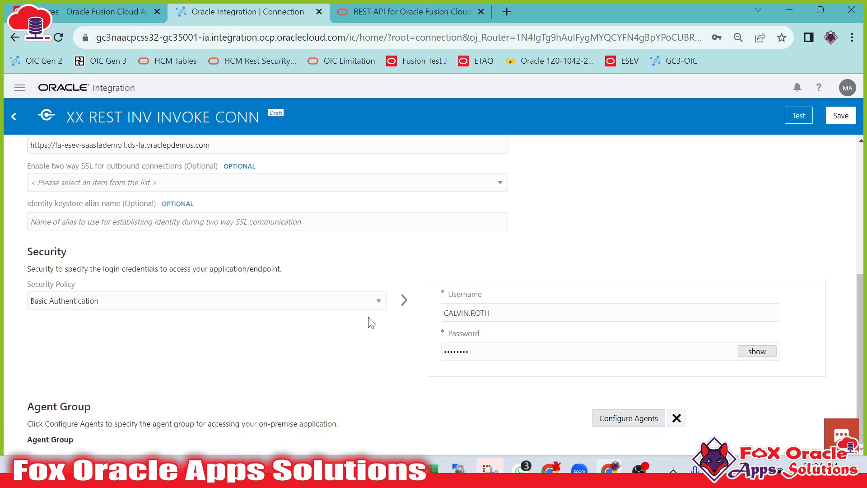
# Test the REST connection and save it.
pyautogui.scroll(5, 325, 320)
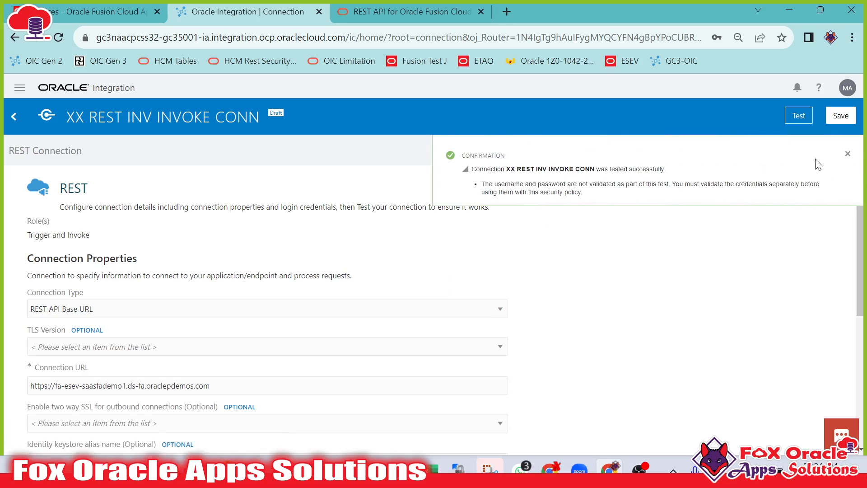
pyautogui.click(848, 154)
pyautogui.scroll(-5, 205, 312)
pyautogui.scroll(5, 216, 318)
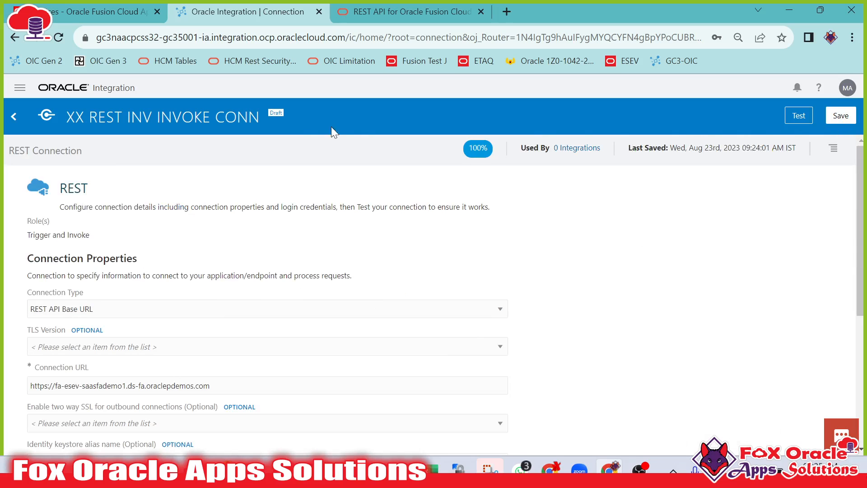
pyautogui.click(841, 116)
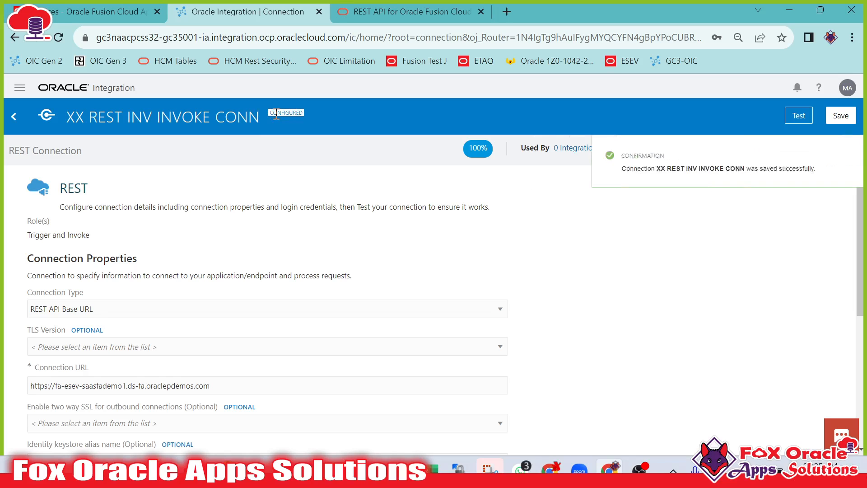
pyautogui.click(848, 153)
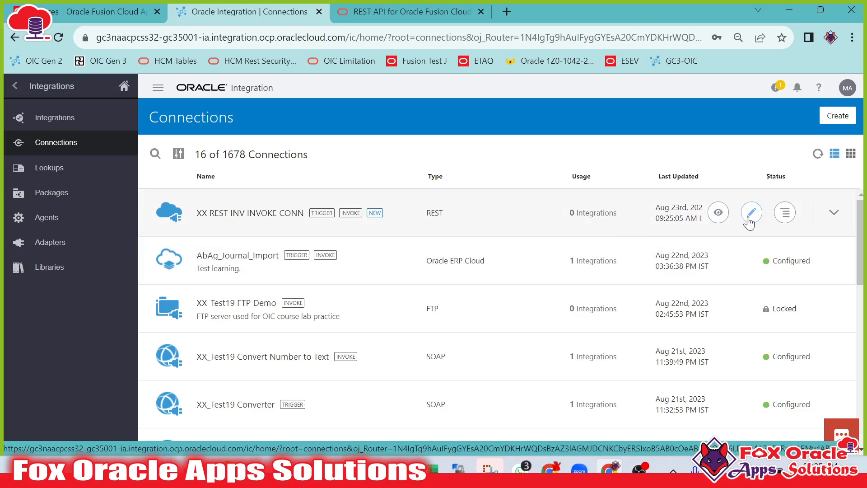
# Reopen the XX REST INV INVOKE CONN connection and review its connection properties and security settings.
pyautogui.click(408, 210)
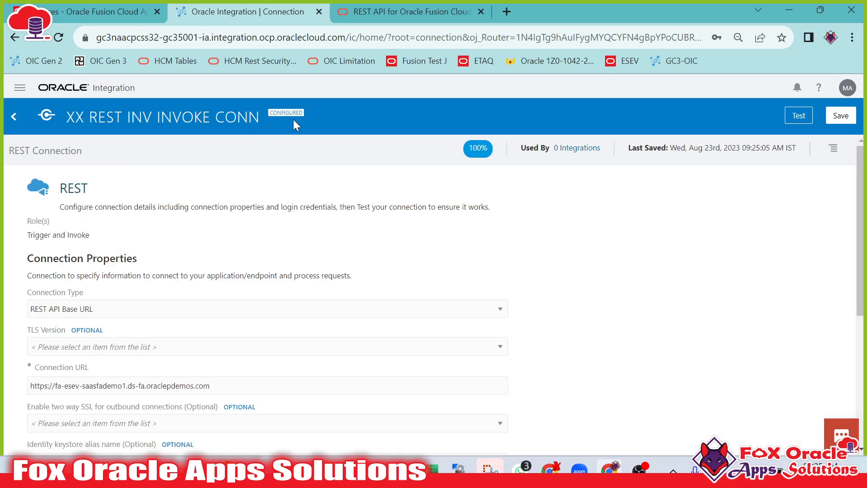
pyautogui.moveTo(270, 113); pyautogui.dragTo(334, 104)
pyautogui.click(328, 107)
pyautogui.click(318, 212)
pyautogui.scroll(-5, 340, 229)
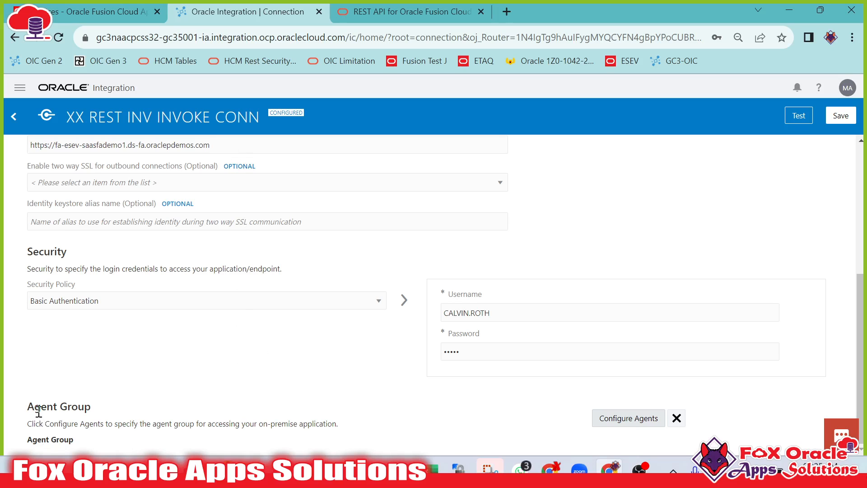
pyautogui.moveTo(38, 410); pyautogui.dragTo(163, 422)
pyautogui.scroll(5, 69, 207)
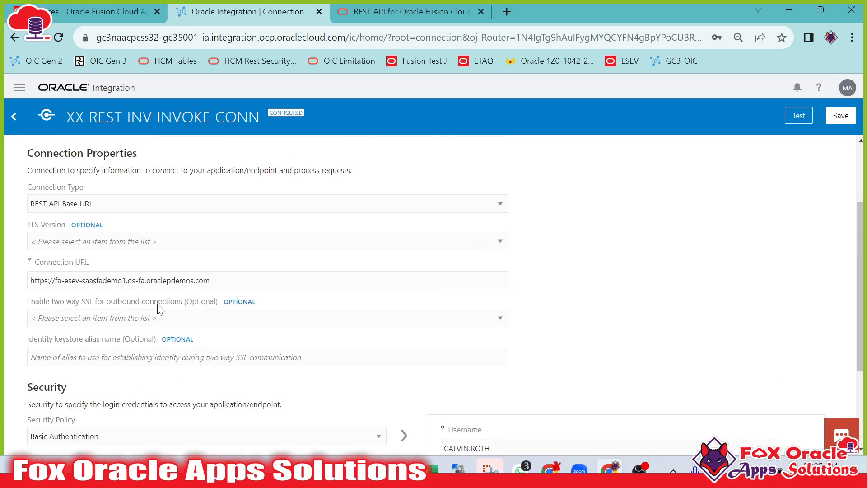
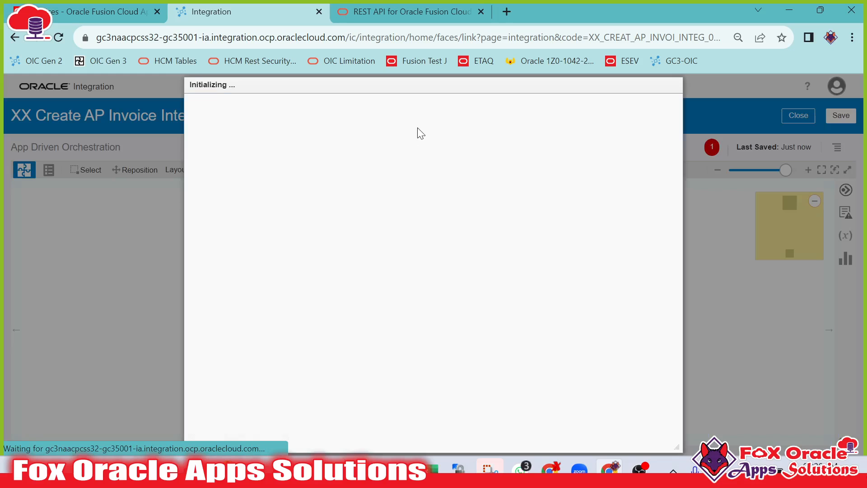
# Name the REST trigger endpoint startREST and continue the wizard.
pyautogui.click(404, 197)
pyautogui.write('startRES')
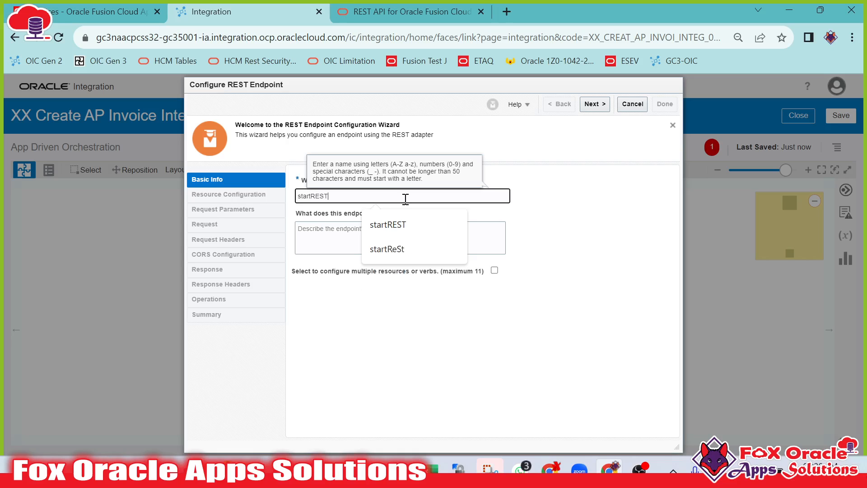
pyautogui.write('T')
pyautogui.click(592, 106)
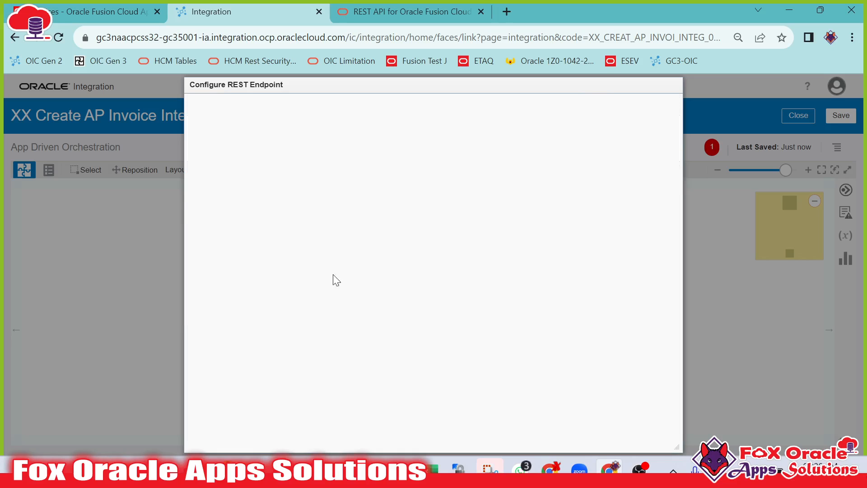
# Set the relative resource URI to /createInvoiceINT with the POST action, enabling request payload and response configuration.
pyautogui.click(338, 235)
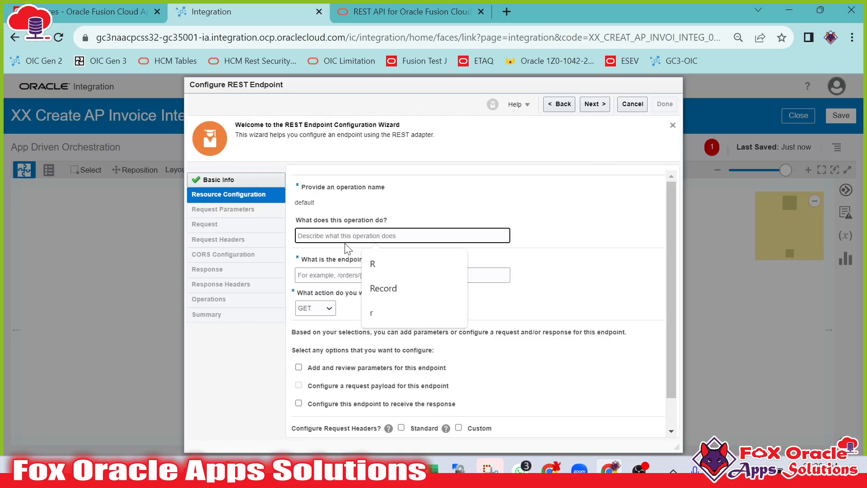
pyautogui.click(313, 279)
pyautogui.write('/')
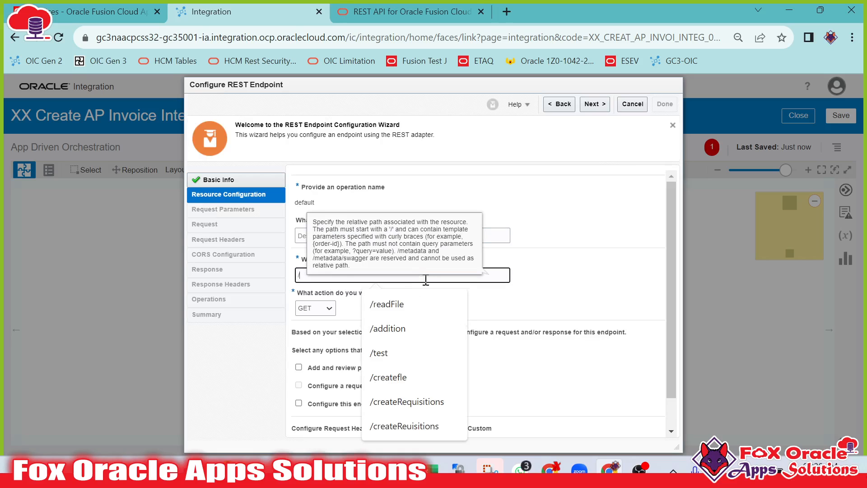
pyautogui.write('createInvoiceINT')
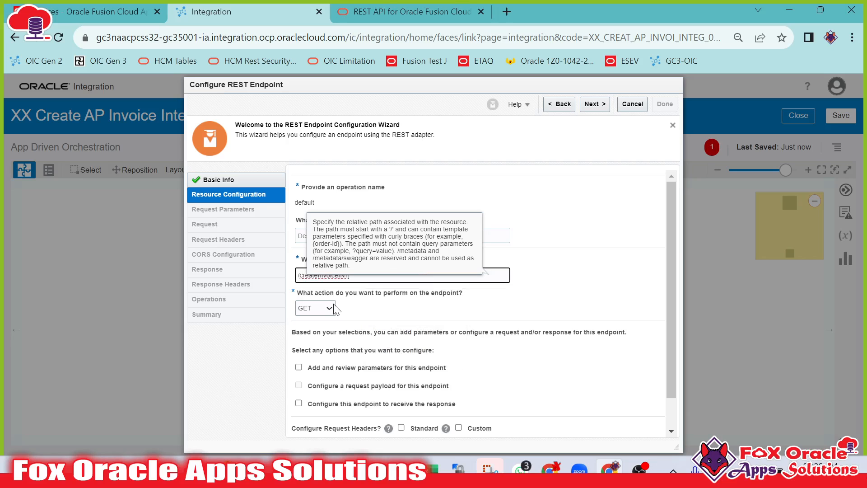
pyautogui.click(336, 308)
pyautogui.click(303, 319)
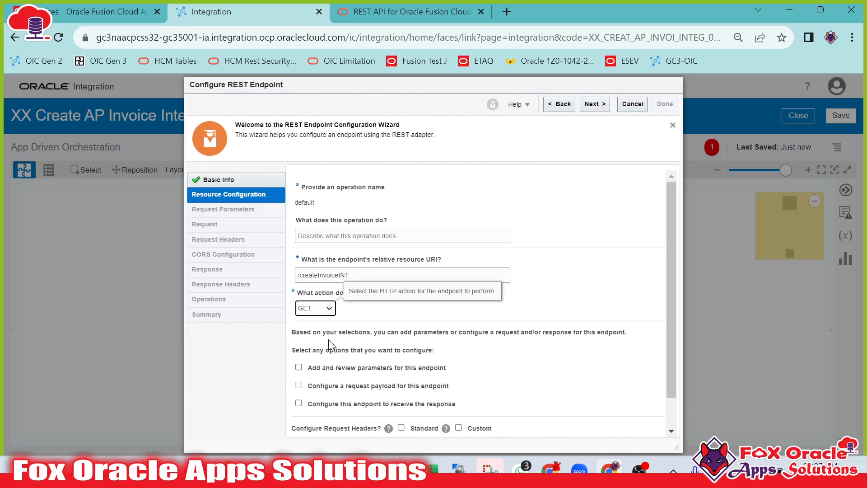
pyautogui.click(335, 309)
pyautogui.click(305, 333)
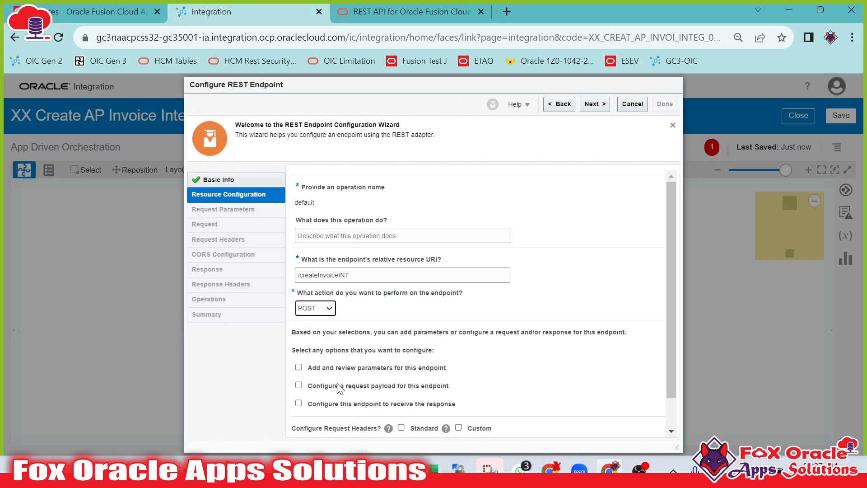
pyautogui.click(299, 385)
pyautogui.click(299, 403)
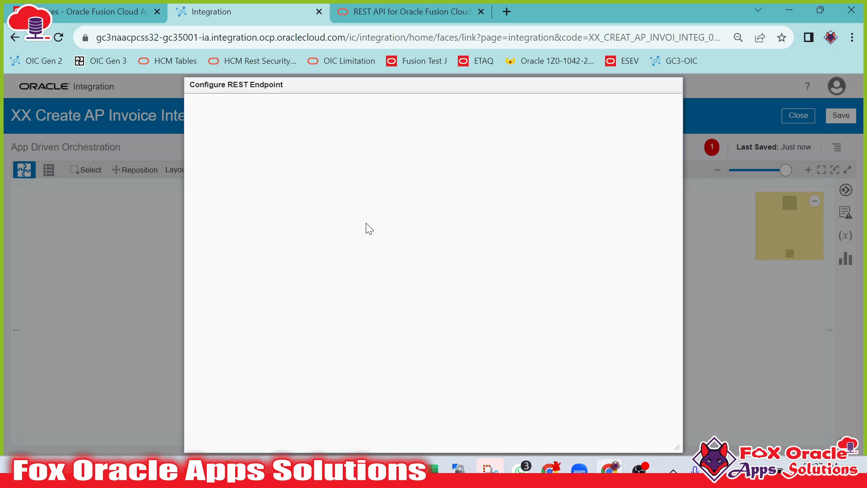
# Choose JSON Sample as the request payload format.
pyautogui.click(397, 319)
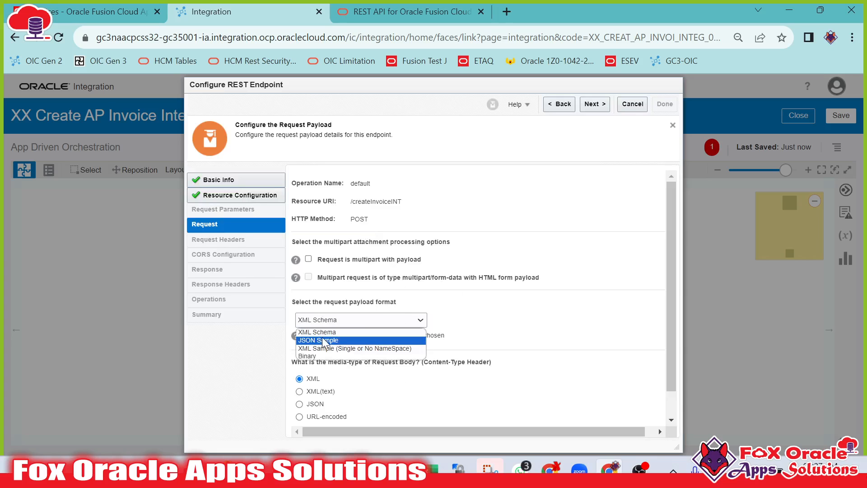
pyautogui.click(326, 340)
pyautogui.moveTo(251, 474)
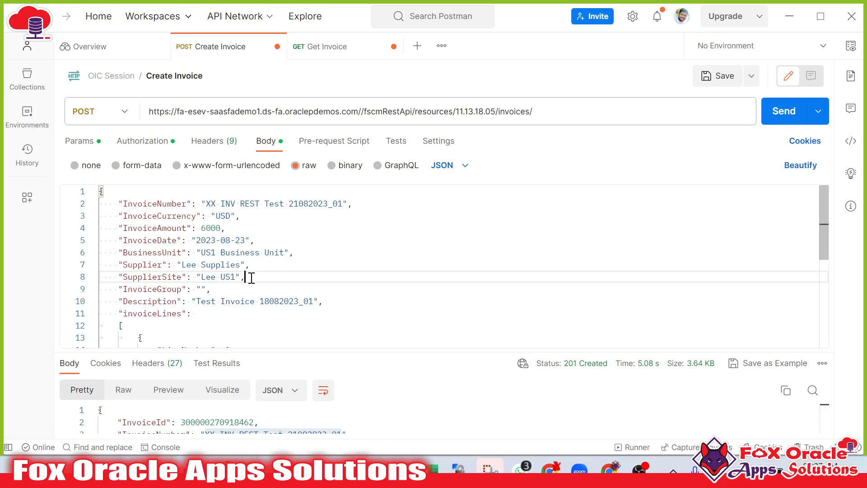
# Copy the whole invoice JSON body from the Postman Create Invoice request.
pyautogui.scroll(-5, 271, 283)
pyautogui.click(153, 343)
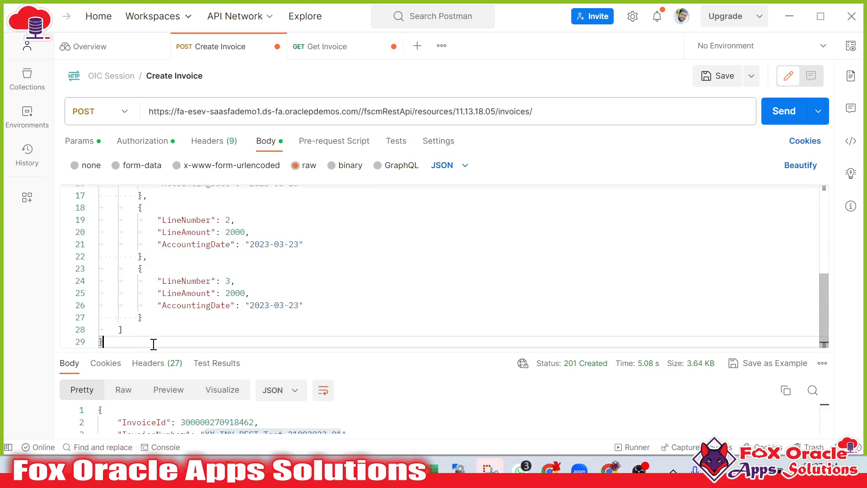
pyautogui.scroll(5, 276, 313)
pyautogui.hotkey('ctrl', 'a')
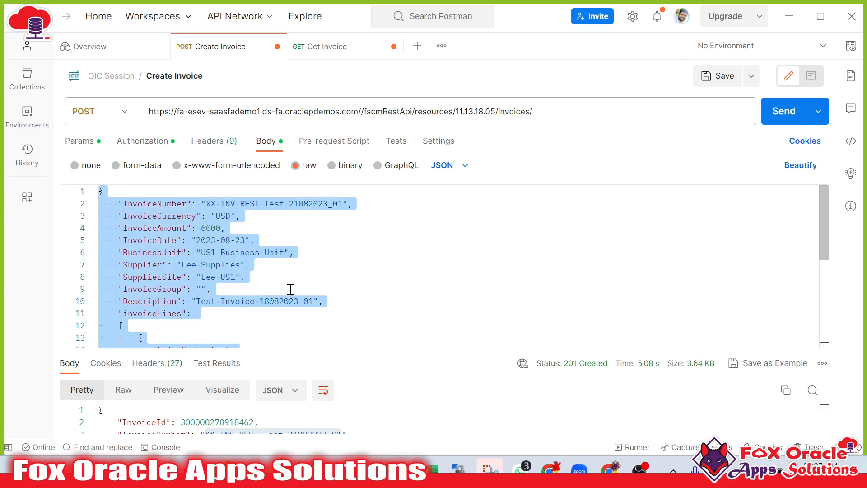
pyautogui.click(228, 285)
pyautogui.hotkey('alt', 'Tab')
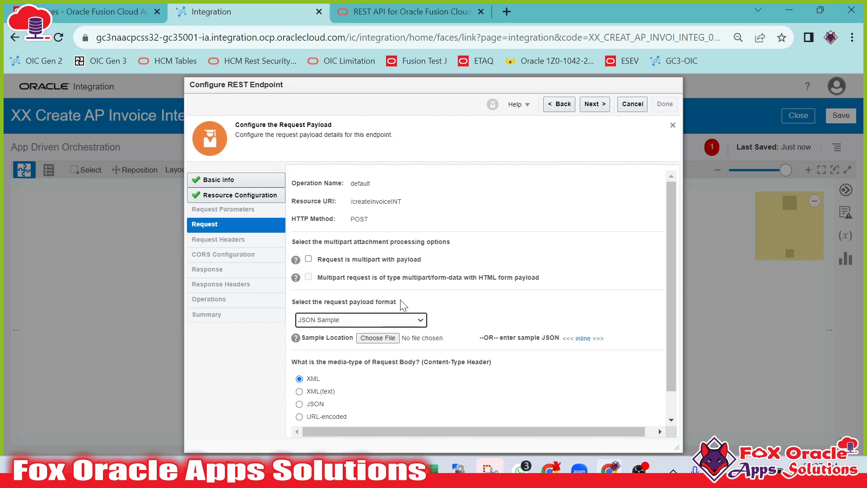
# Paste the invoice JSON as the inline request sample, accept it and continue to the response page.
pyautogui.click(583, 340)
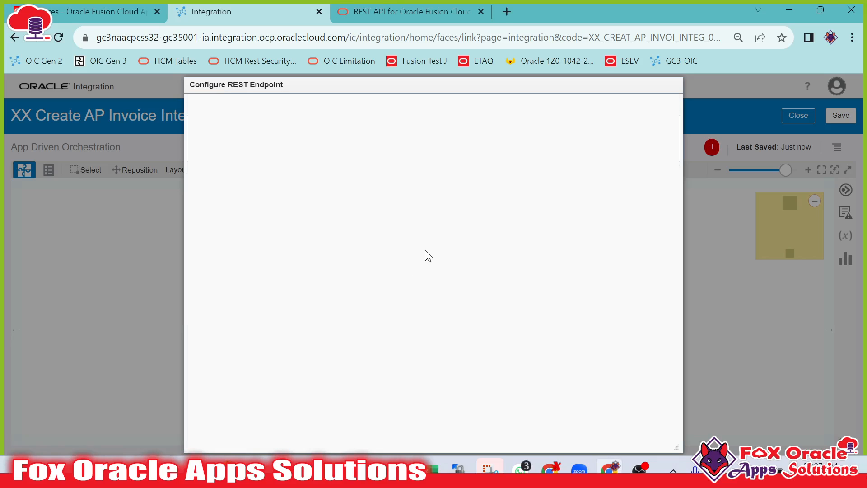
pyautogui.click(376, 236)
pyautogui.hotkey('ctrl', 'v')
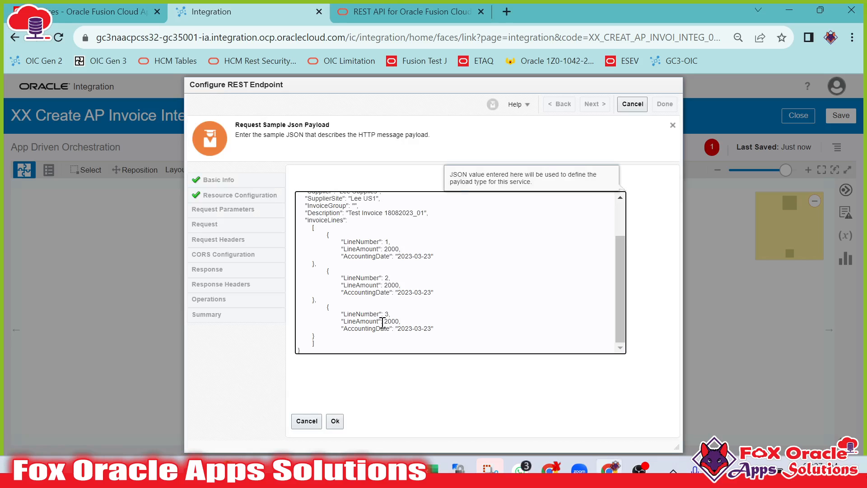
pyautogui.scroll(2, 361, 321)
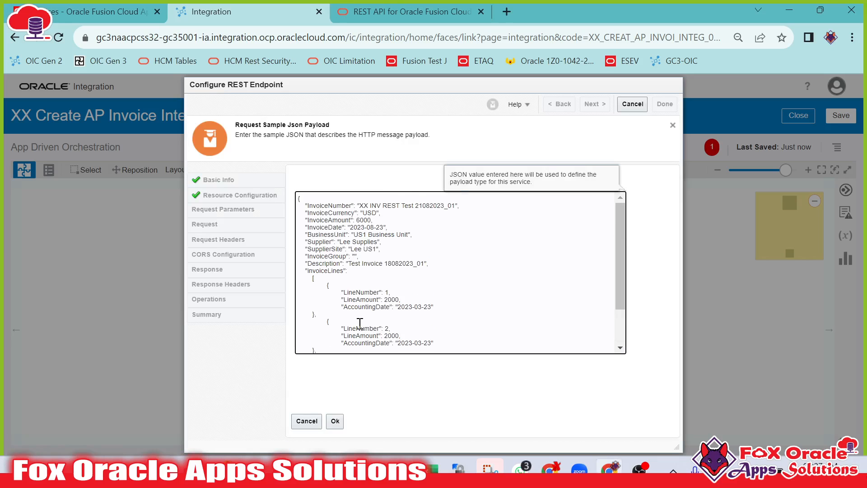
pyautogui.click(335, 421)
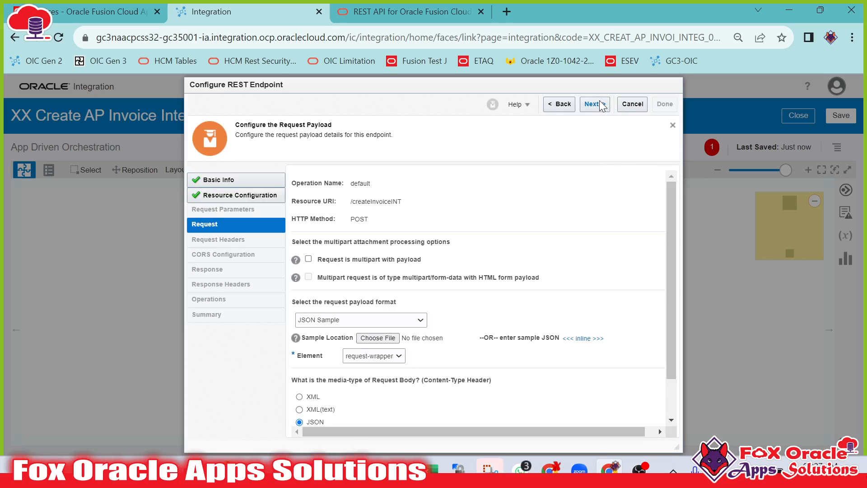
pyautogui.click(595, 104)
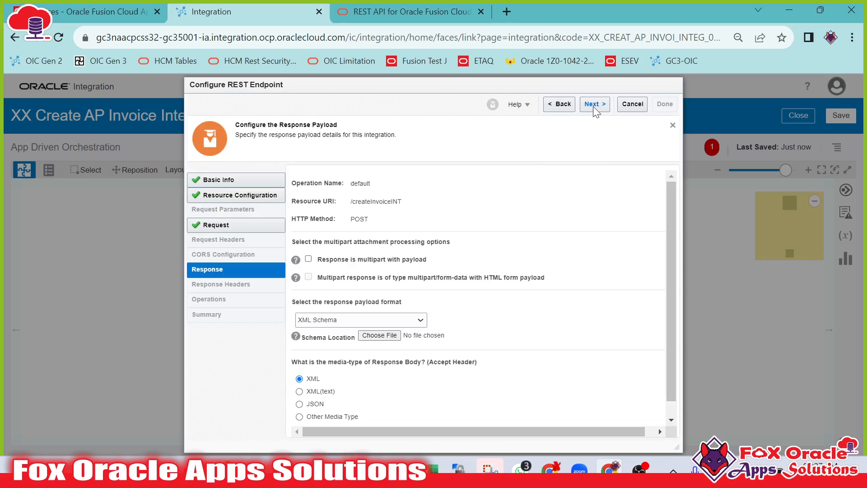
pyautogui.scroll(-1, 410, 260)
pyautogui.scroll(1, 410, 260)
pyautogui.scroll(-1, 374, 293)
pyautogui.scroll(1, 526, 227)
pyautogui.scroll(-1, 537, 222)
pyautogui.scroll(1, 560, 190)
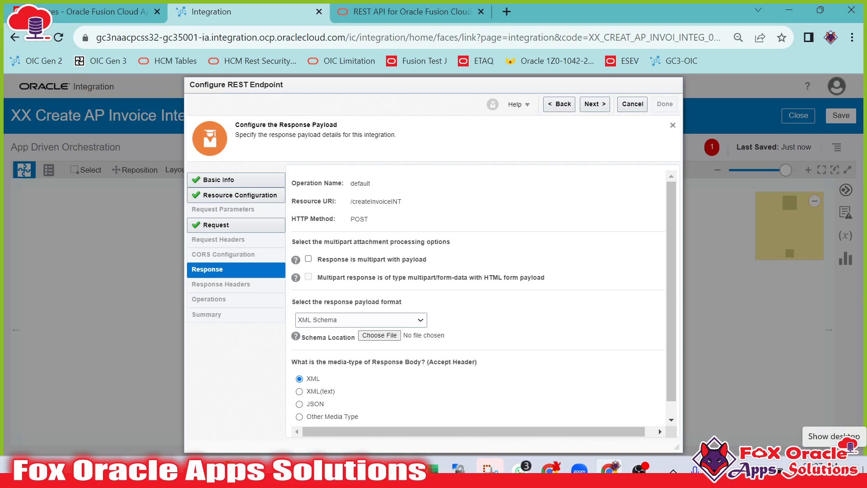
# Choose JSON Sample as the response payload format.
pyautogui.click(357, 320)
pyautogui.click(332, 340)
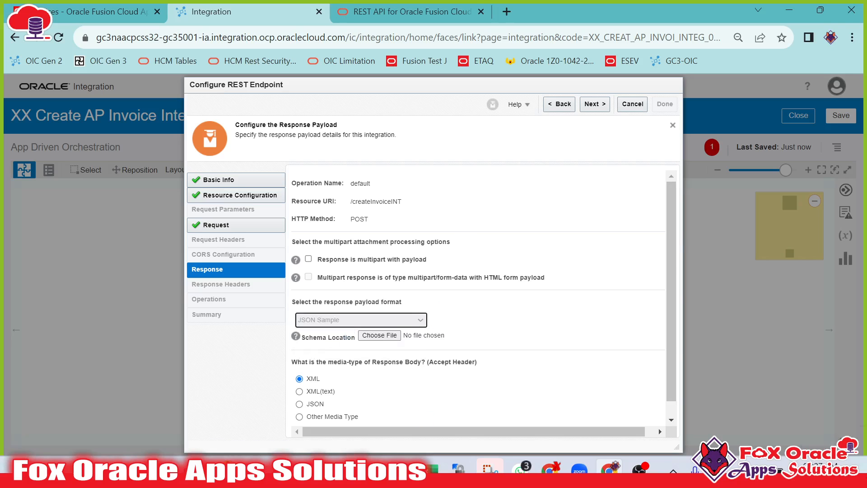
pyautogui.hotkey('alt', 'Tab')
pyautogui.scroll(-3, 321, 283)
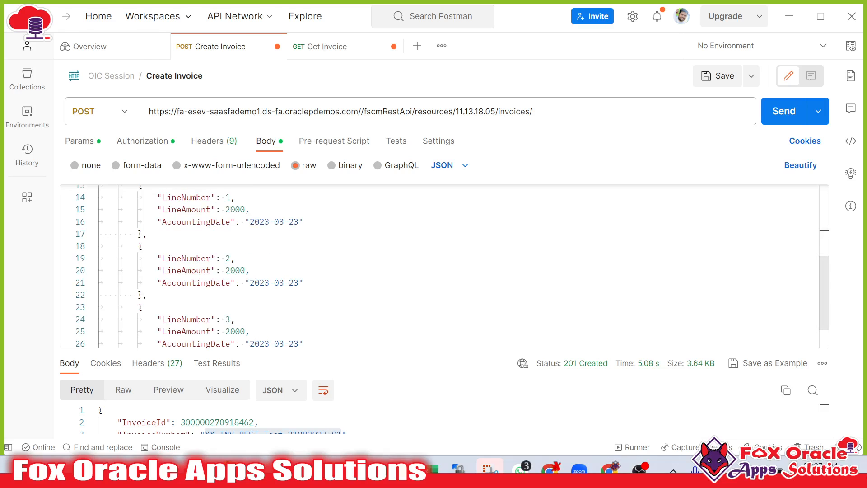
# Start a sample response JSON in Notepad++ with a "Status" field set to "SUCCESS/ERRRO".
pyautogui.hotkey('alt', 'Tab')
pyautogui.press('Return')
pyautogui.press('Return')
pyautogui.press('Return')
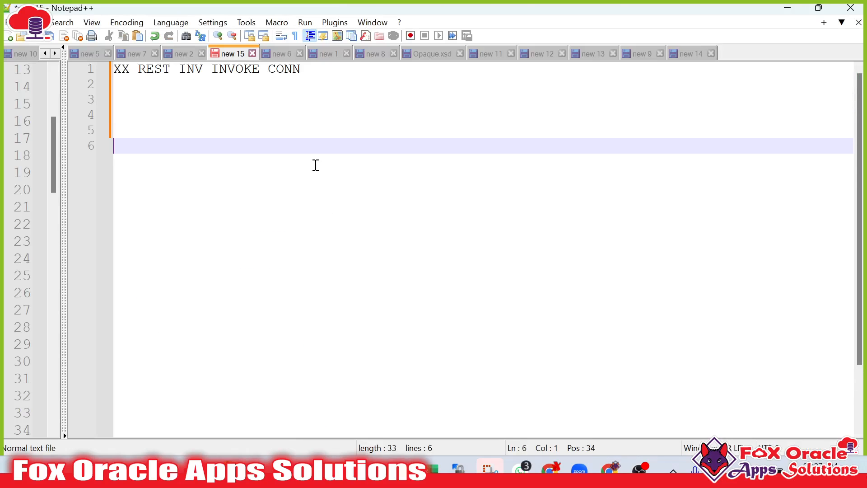
pyautogui.write('{')
pyautogui.press('Return')
pyautogui.press('Tab')
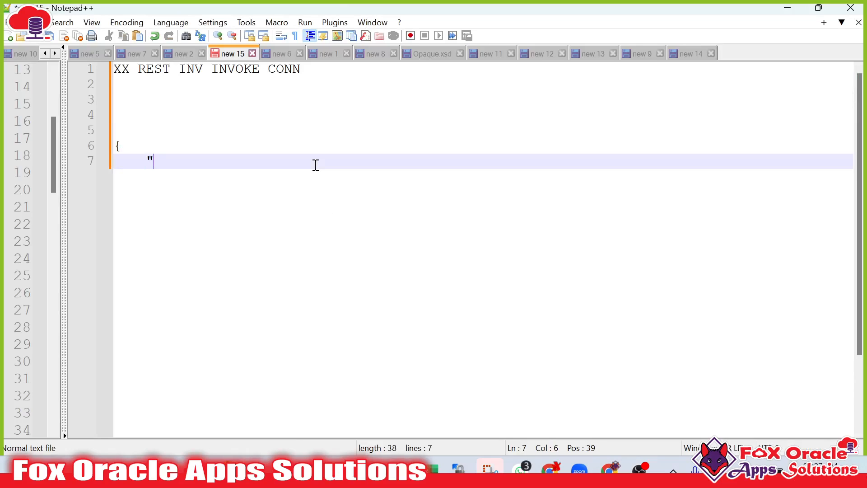
pyautogui.write('"S')
pyautogui.write('tatus')
pyautogui.write('" :\'')
pyautogui.write(' "SUCCESS')
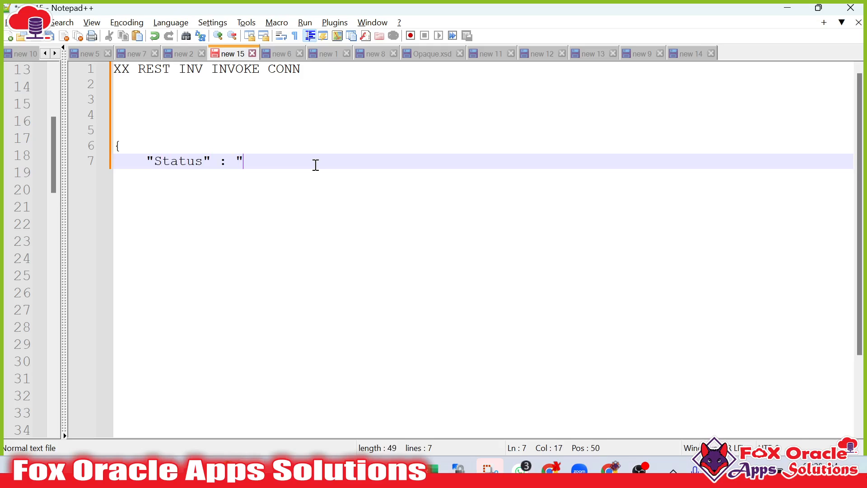
pyautogui.write('/ERRRO')
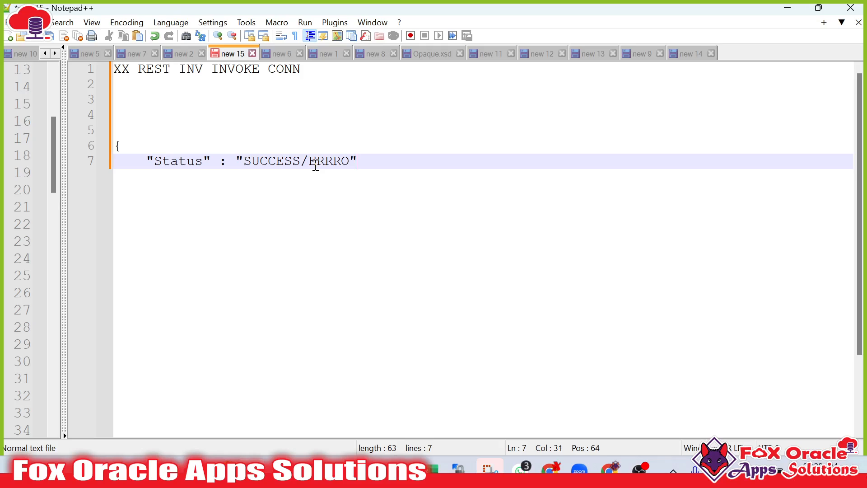
pyautogui.write('",')
pyautogui.press('Return')
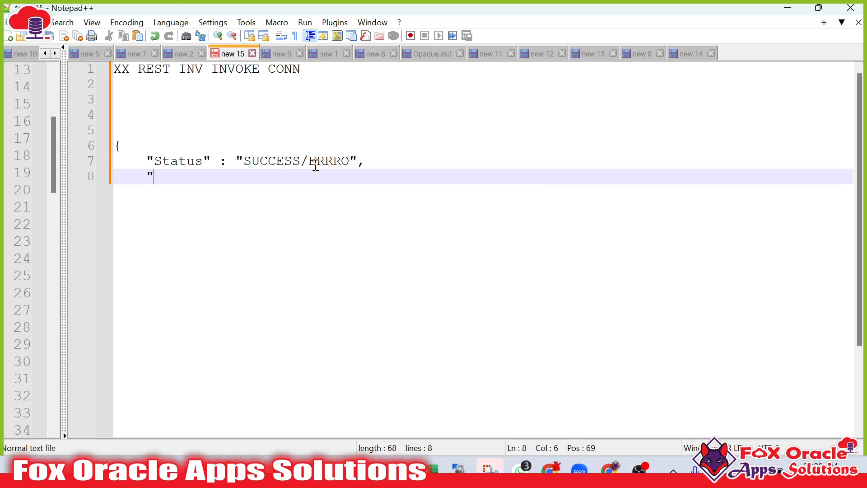
# Add an empty "InvoiceId" field, close the JSON object and copy the sample response.
pyautogui.write('"IN')
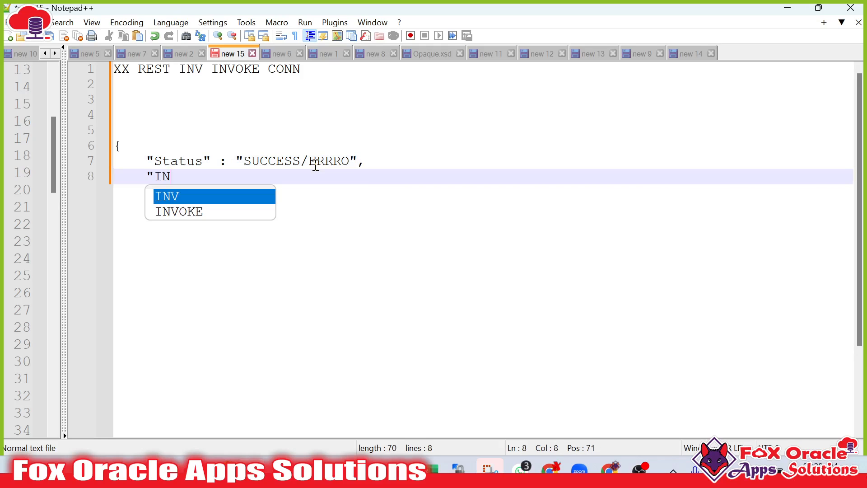
pyautogui.press('BackSpace')
pyautogui.write('nvoiceId')
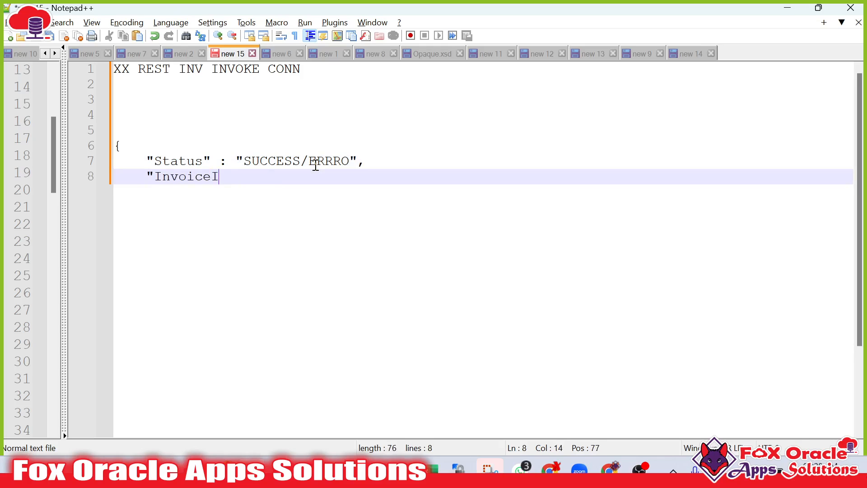
pyautogui.write('" : ""')
pyautogui.press('Return')
pyautogui.write('}')
pyautogui.moveTo(140, 192); pyautogui.dragTo(112, 146)
pyautogui.hotkey('ctrl', 'c')
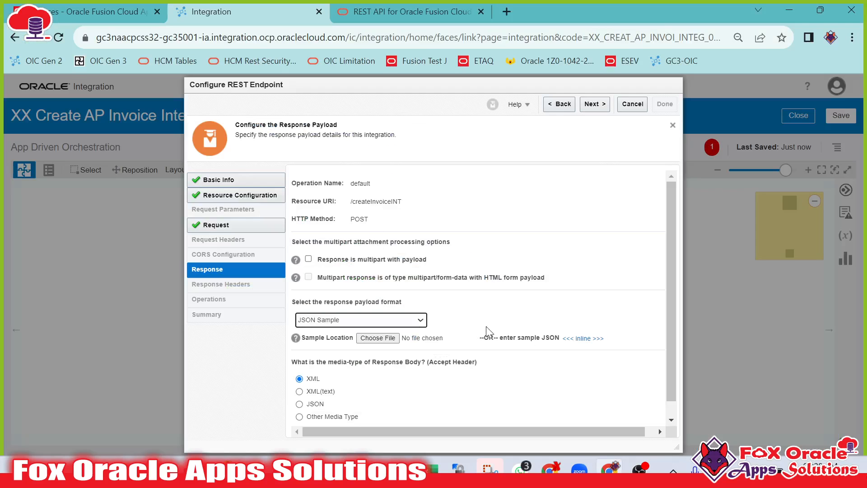
# Paste the response JSON as the inline response sample and finish the REST endpoint wizard.
pyautogui.click(582, 338)
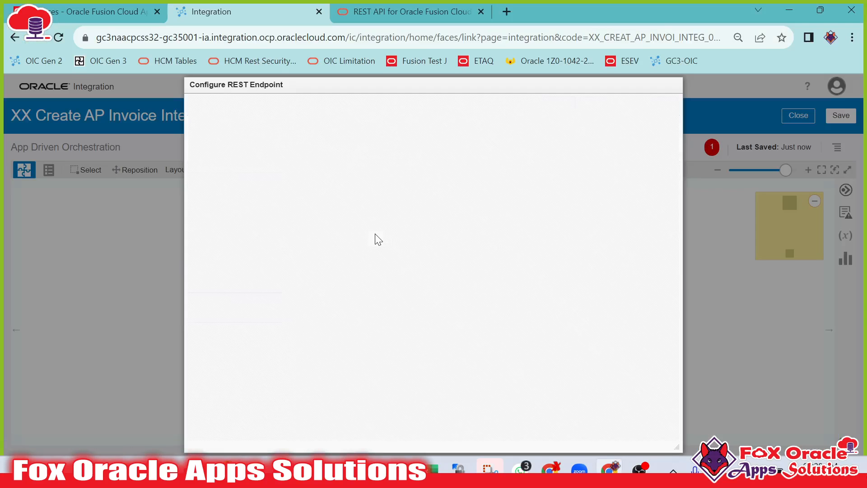
pyautogui.click(377, 232)
pyautogui.hotkey('ctrl', 'v')
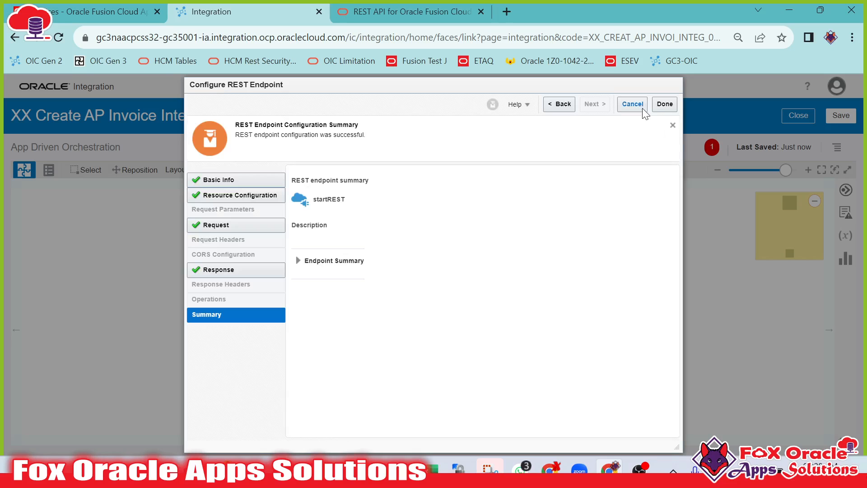
pyautogui.click(662, 106)
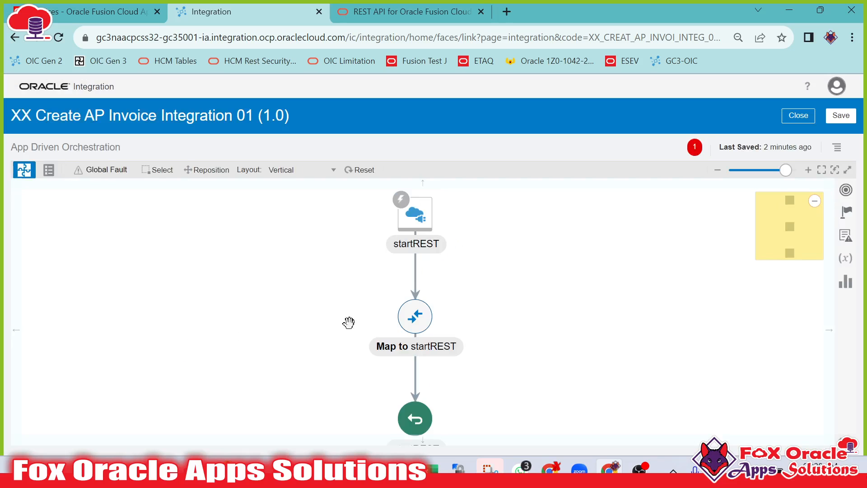
# Switch the canvas layout to Horizontal and open the add-component search after the startREST trigger.
pyautogui.click(336, 175)
pyautogui.click(319, 186)
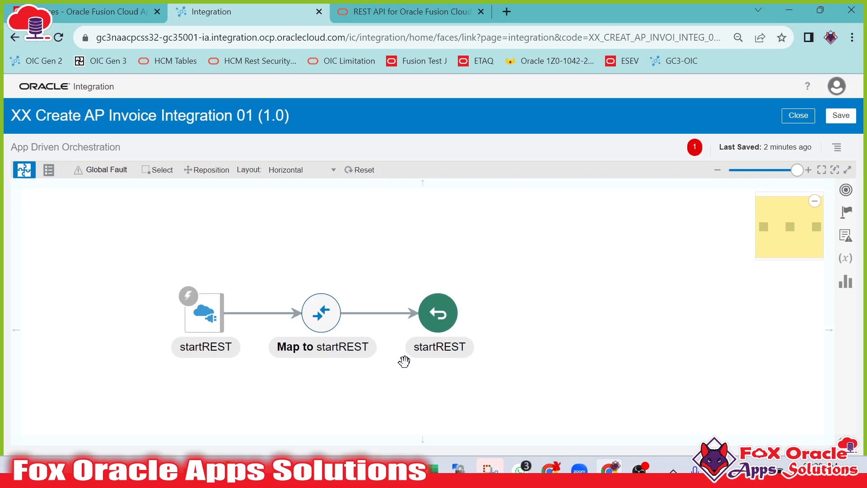
pyautogui.click(263, 313)
pyautogui.click(283, 329)
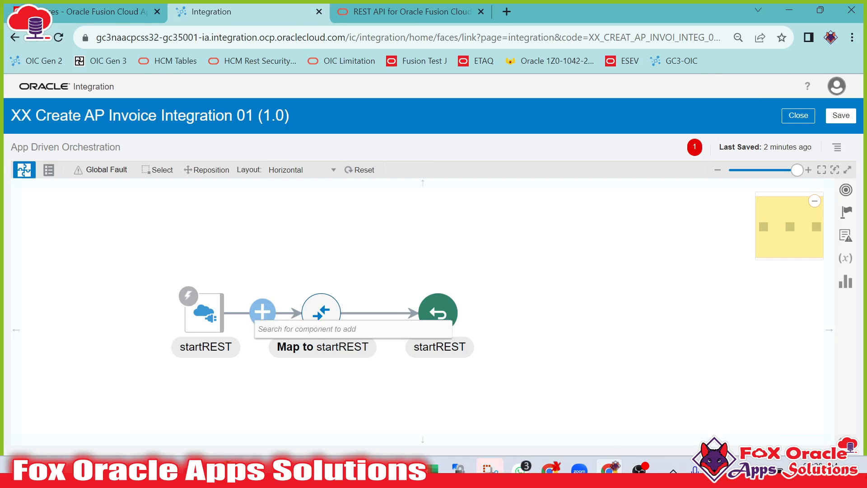
# Add an invoke after the startREST trigger using the XX REST INV INVOKE CONN connection.
pyautogui.click(289, 469)
pyautogui.click(303, 113)
pyautogui.click(323, 112)
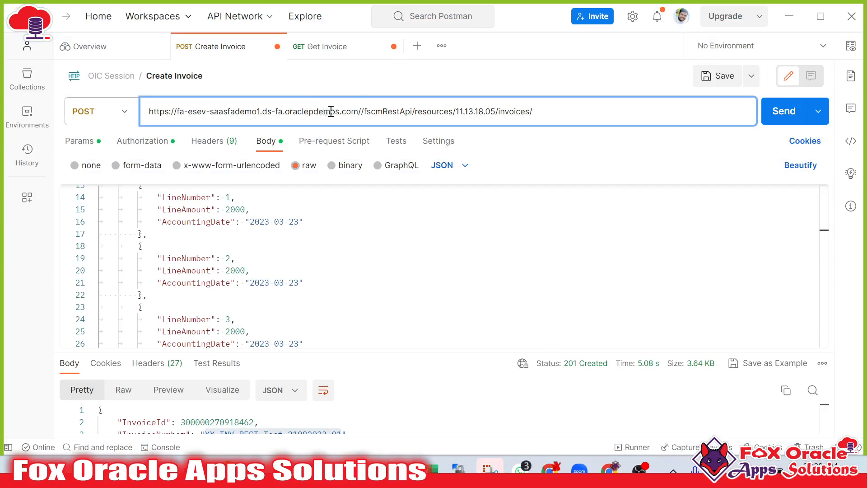
pyautogui.moveTo(357, 112); pyautogui.dragTo(135, 124)
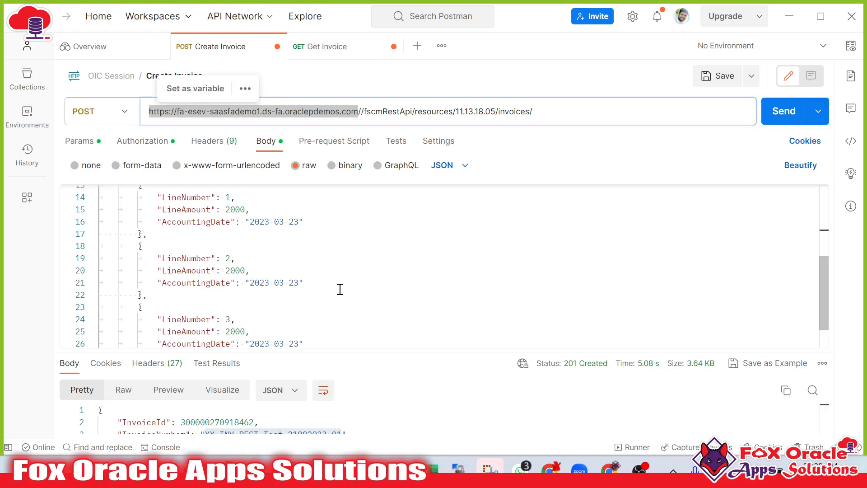
pyautogui.hotkey('alt', 'Tab')
pyautogui.write('XX')
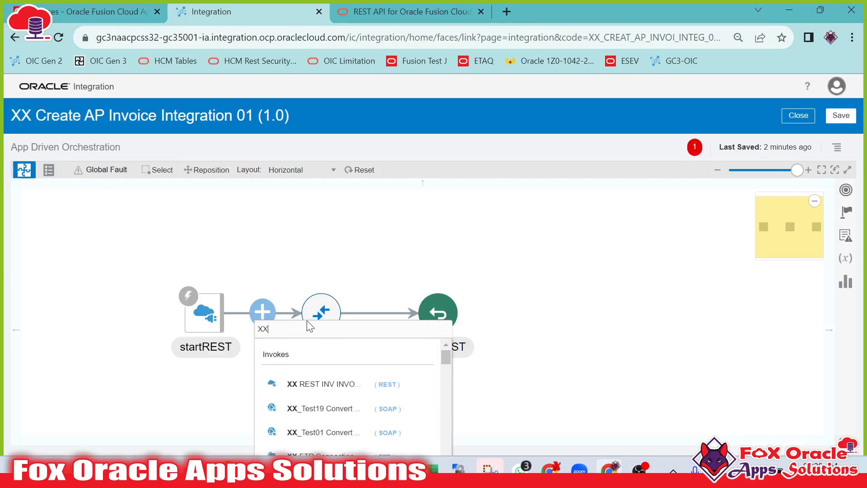
pyautogui.click(349, 387)
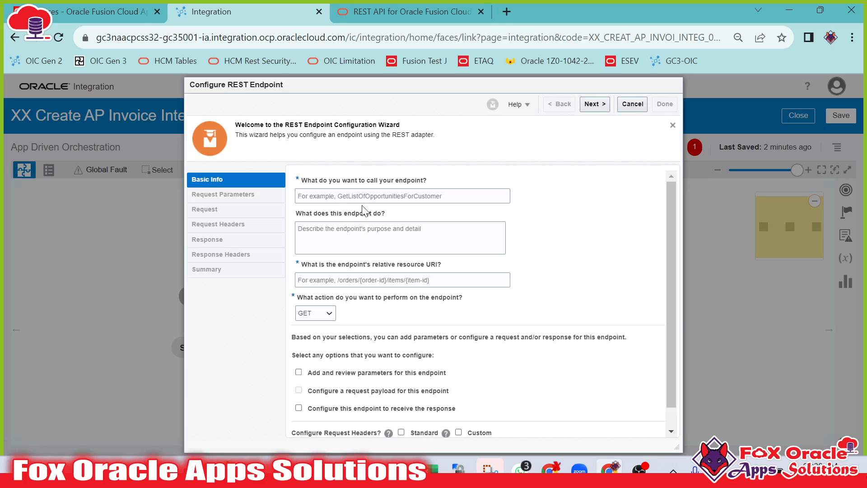
# Name the invoke endpoint createInvoice.
pyautogui.click(364, 196)
pyautogui.write('createInvoice')
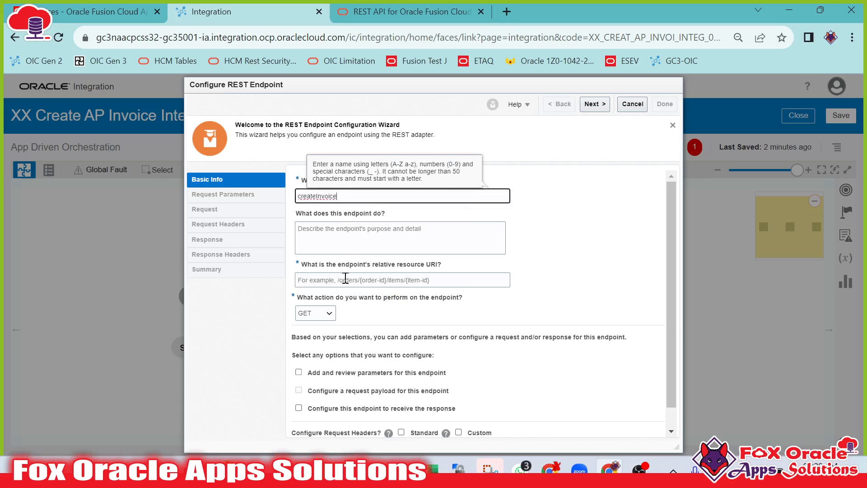
# Set the endpoint's relative resource URI to /fscmRestApi/resources/11.13.18.05/invoices/, copied from the Postman request URL.
pyautogui.click(346, 279)
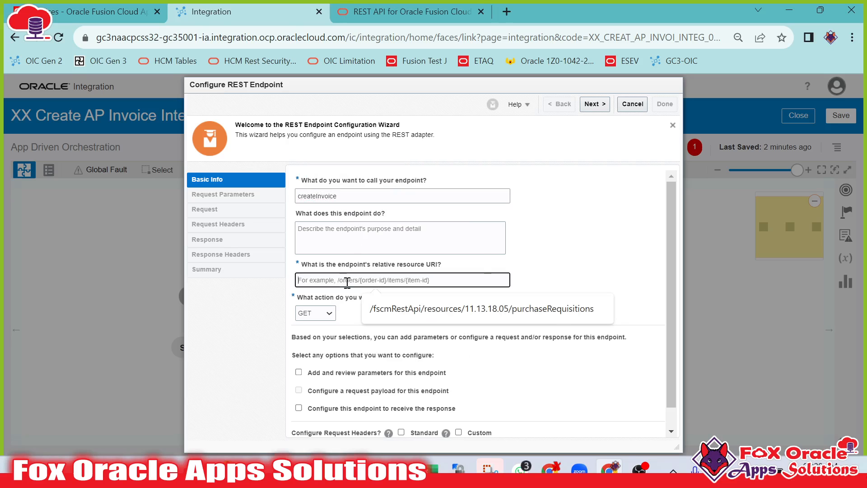
pyautogui.click(562, 279)
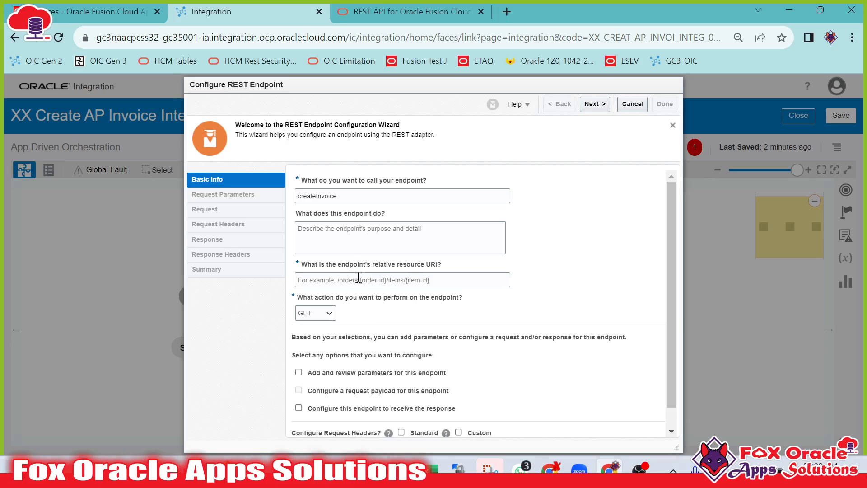
pyautogui.click(306, 279)
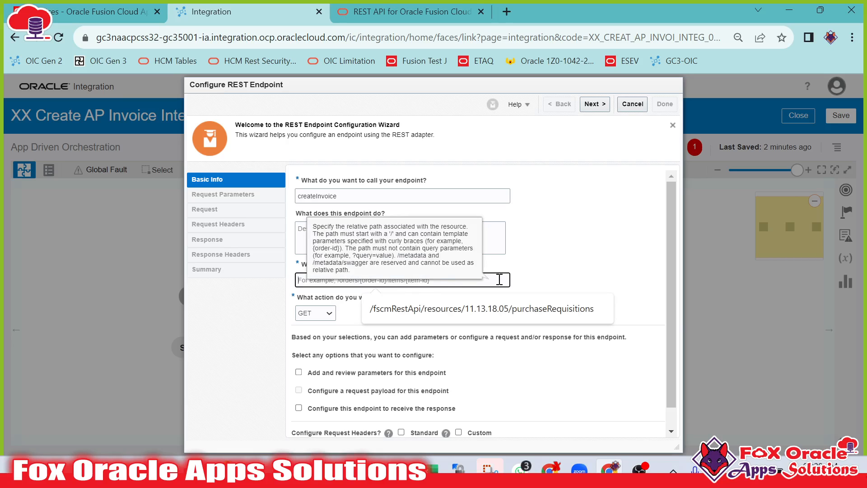
pyautogui.click(528, 276)
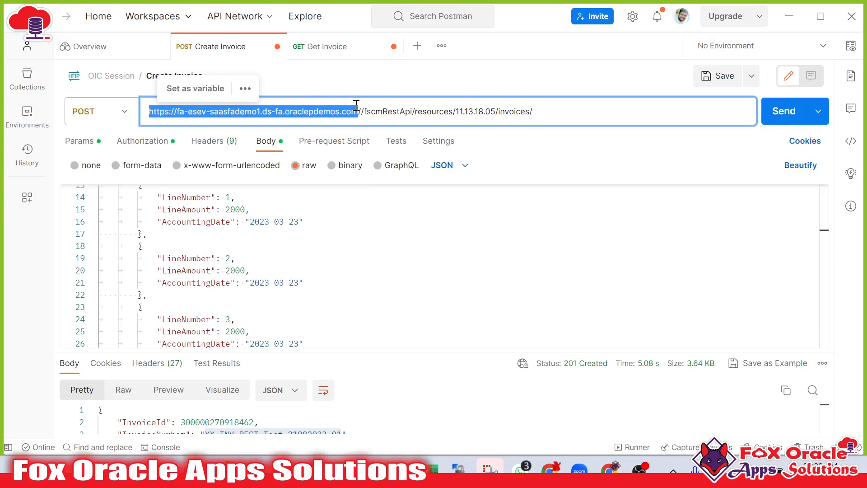
pyautogui.click(360, 109)
pyautogui.moveTo(358, 111); pyautogui.dragTo(140, 124)
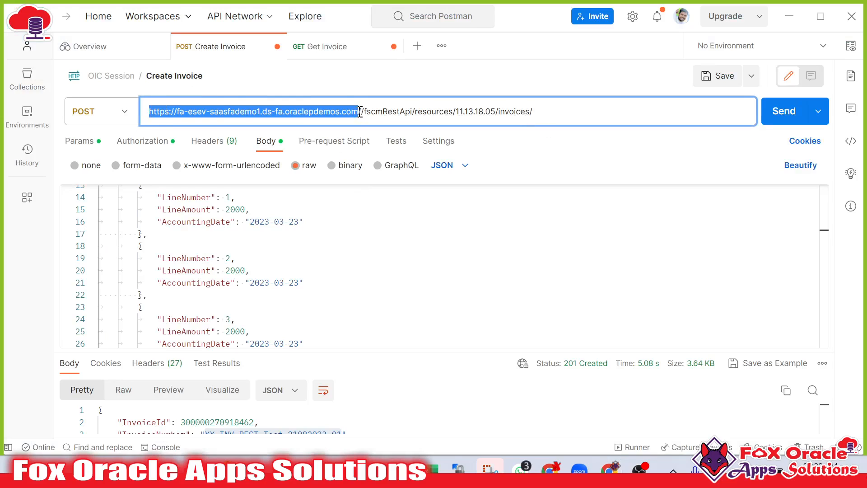
pyautogui.moveTo(361, 111); pyautogui.dragTo(553, 108)
pyautogui.hotkey('ctrl', 'c')
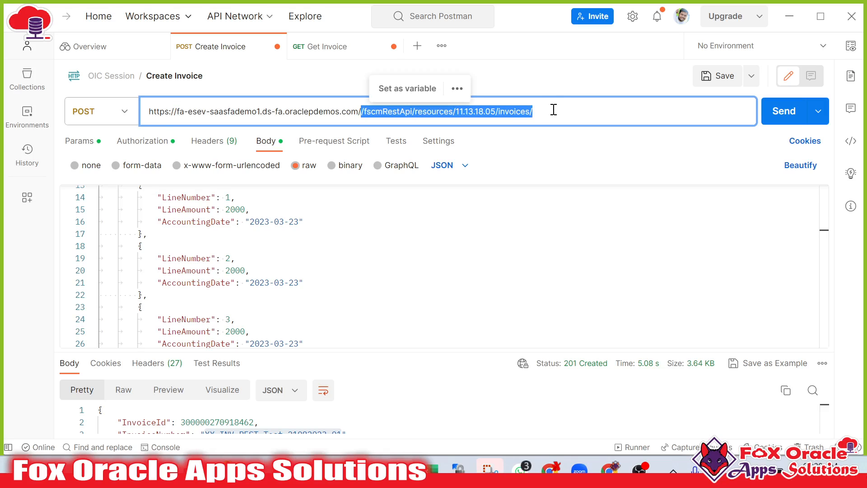
pyautogui.hotkey('alt', 'Tab')
pyautogui.click(352, 280)
pyautogui.hotkey('ctrl', 'v')
pyautogui.press('Tab')
pyautogui.click(436, 277)
pyautogui.hotkey('alt', 'Tab')
pyautogui.hotkey('alt', 'Tab')
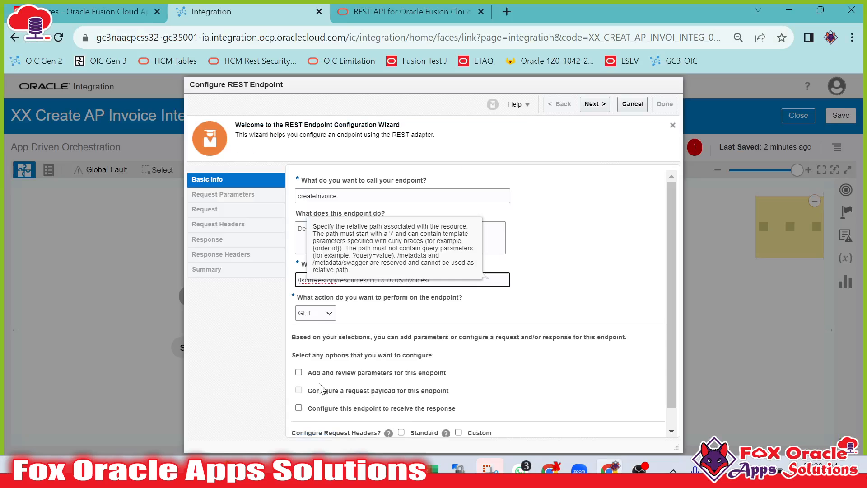
# Set the endpoint action to POST and enable both request payload and response configuration.
pyautogui.click(314, 321)
pyautogui.click(318, 342)
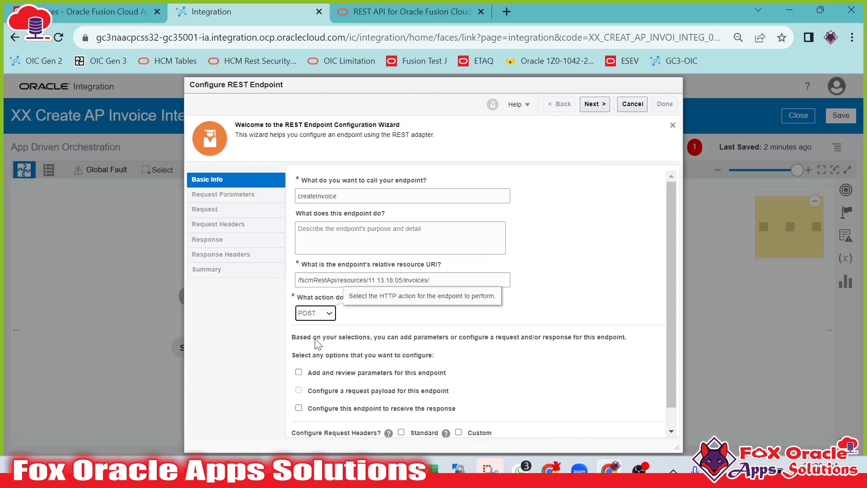
pyautogui.scroll(-1, 357, 384)
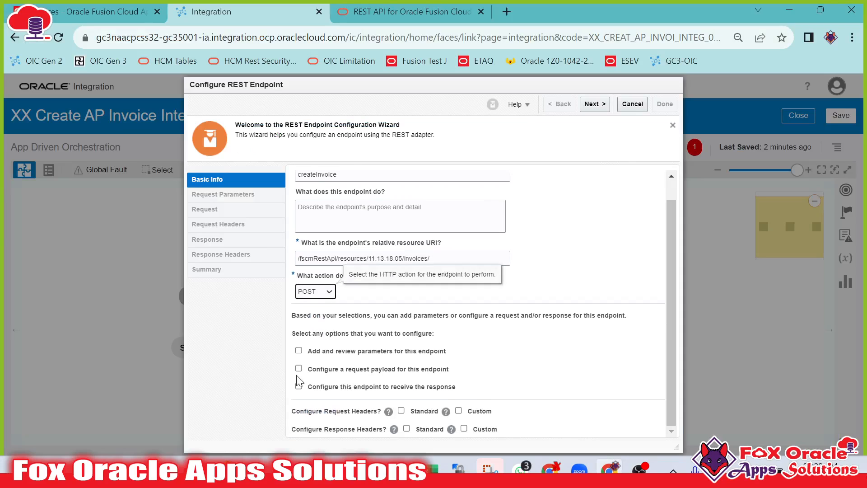
pyautogui.click(299, 370)
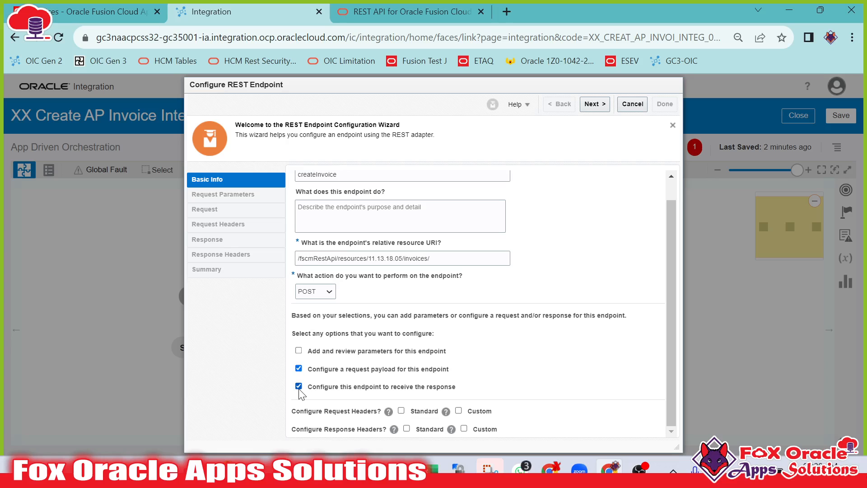
# Advance to the request page and copy the whole invoice request body from Postman.
pyautogui.click(603, 108)
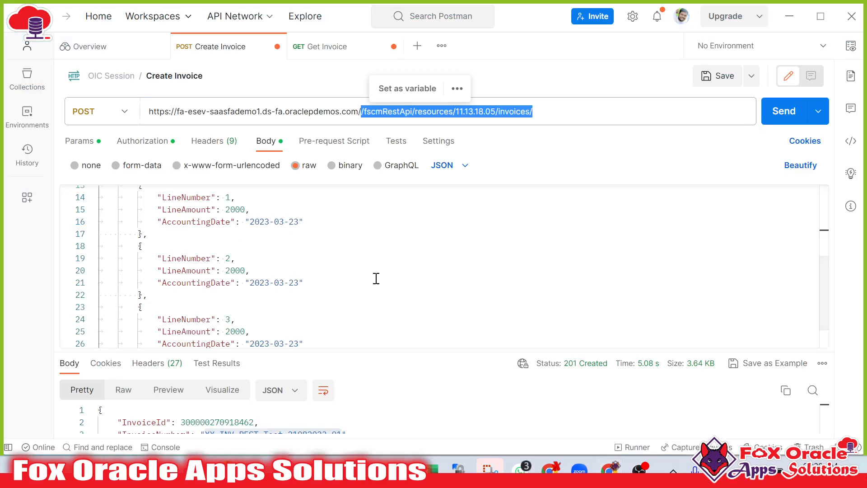
pyautogui.click(289, 262)
pyautogui.scroll(4, 271, 271)
pyautogui.click(113, 192)
pyautogui.scroll(-4, 231, 264)
pyautogui.hotkey('ctrl', 'a')
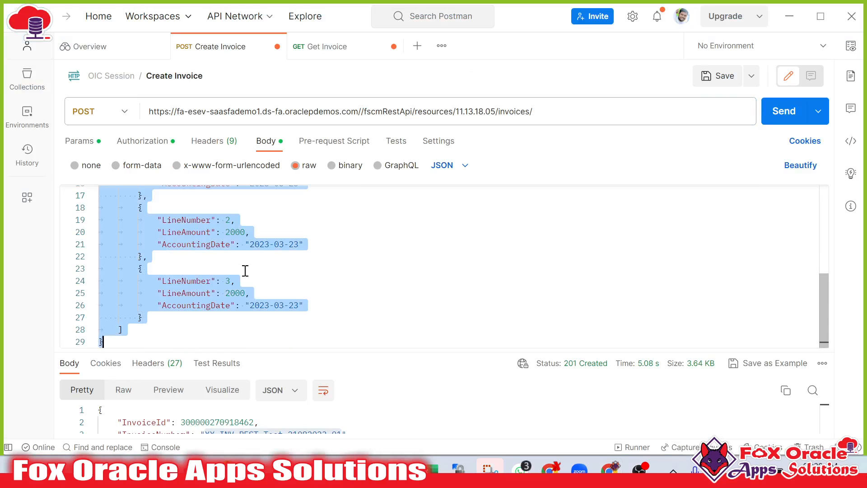
pyautogui.hotkey('alt', 'Tab')
# Set the request payload format to JSON Sample and paste the invoice request body as the inline sample.
pyautogui.click(397, 305)
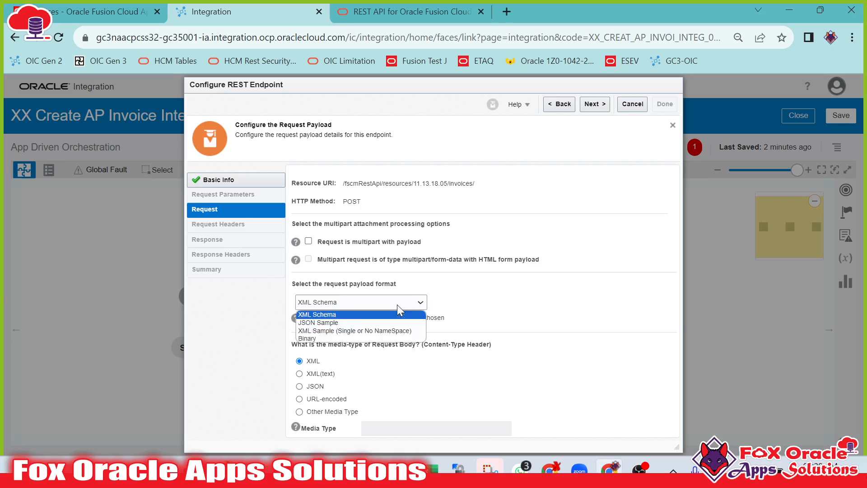
pyautogui.click(338, 321)
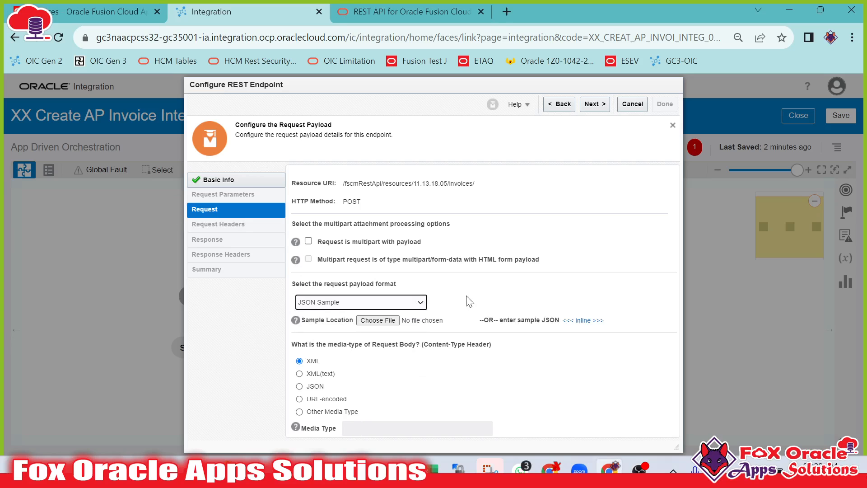
pyautogui.click(581, 321)
pyautogui.hotkey('ctrl', 'v')
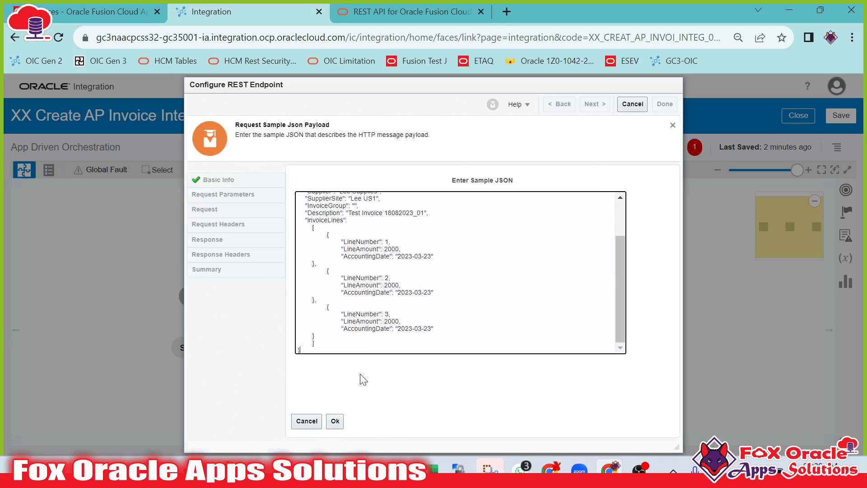
pyautogui.click(335, 421)
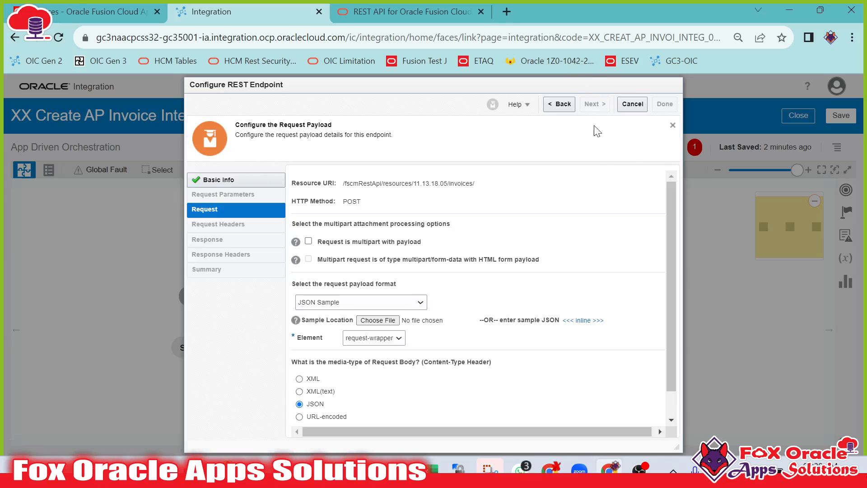
# Advance to the response page and copy the whole invoice response body from Postman.
pyautogui.click(595, 105)
pyautogui.hotkey('alt', 'Tab')
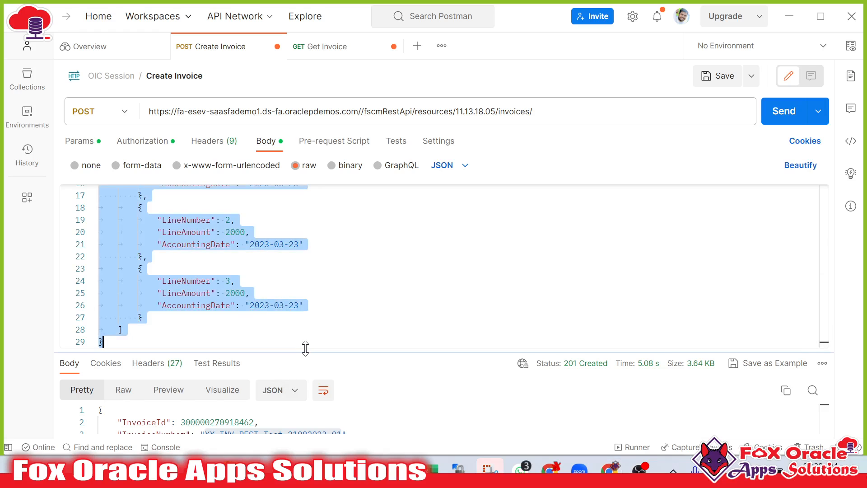
pyautogui.moveTo(346, 351); pyautogui.dragTo(347, 249)
pyautogui.scroll(-6, 242, 362)
pyautogui.scroll(-5, 242, 361)
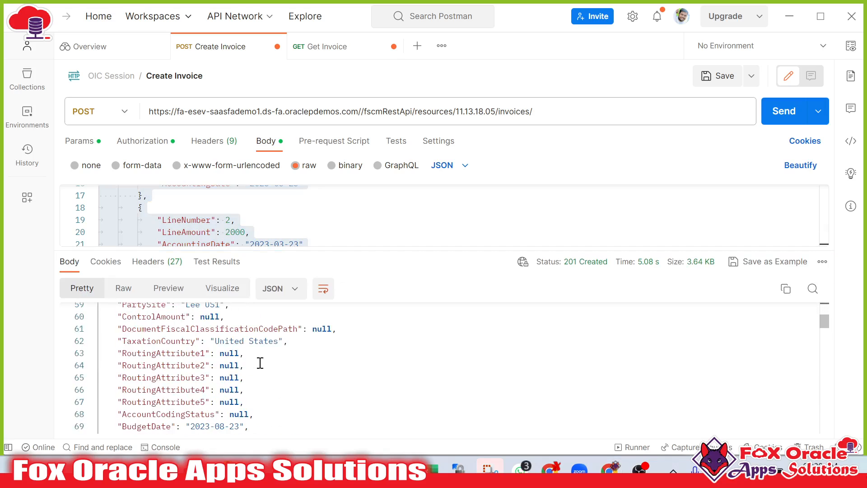
pyautogui.scroll(5, 257, 362)
pyautogui.hotkey('ctrl', 'a')
pyautogui.click(387, 329)
pyautogui.hotkey('alt', 'Tab')
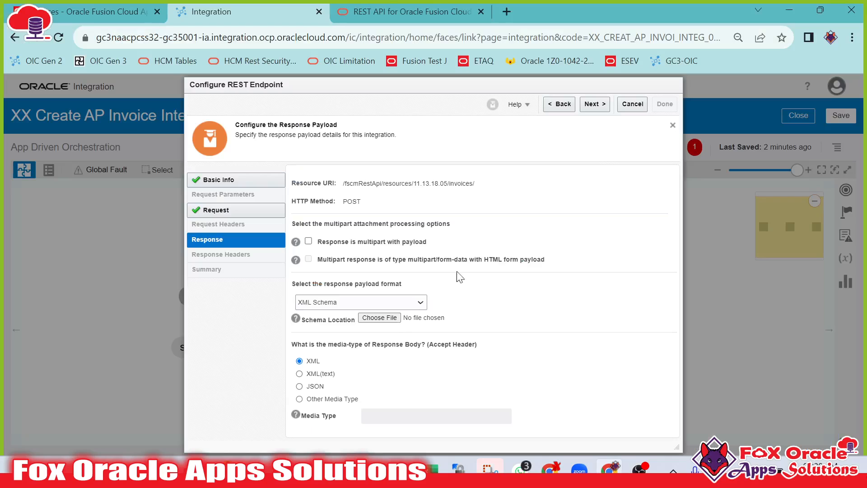
# Set the response format to JSON Sample, paste the invoice response inline and finish the endpoint wizard.
pyautogui.click(337, 303)
pyautogui.click(339, 323)
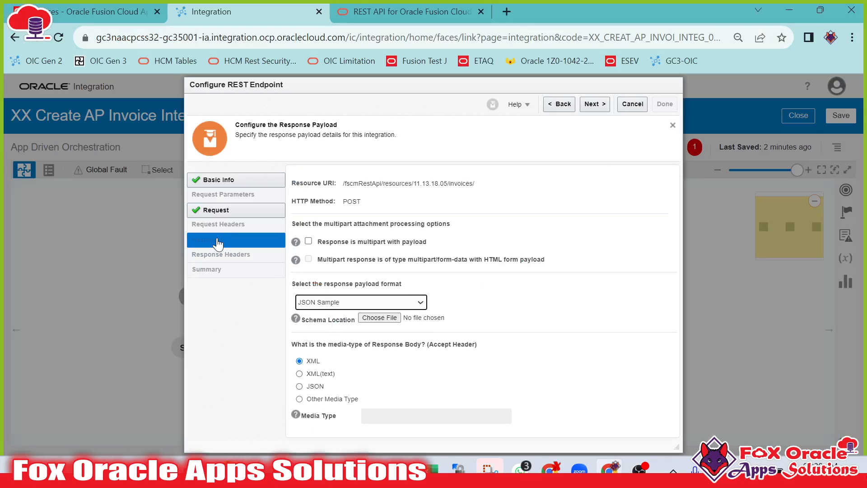
pyautogui.click(582, 321)
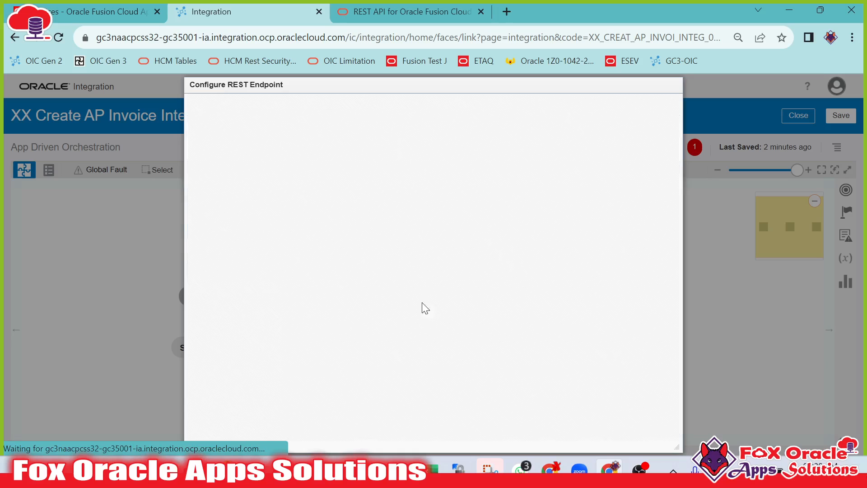
pyautogui.click(422, 267)
pyautogui.hotkey('ctrl', 'v')
pyautogui.click(335, 421)
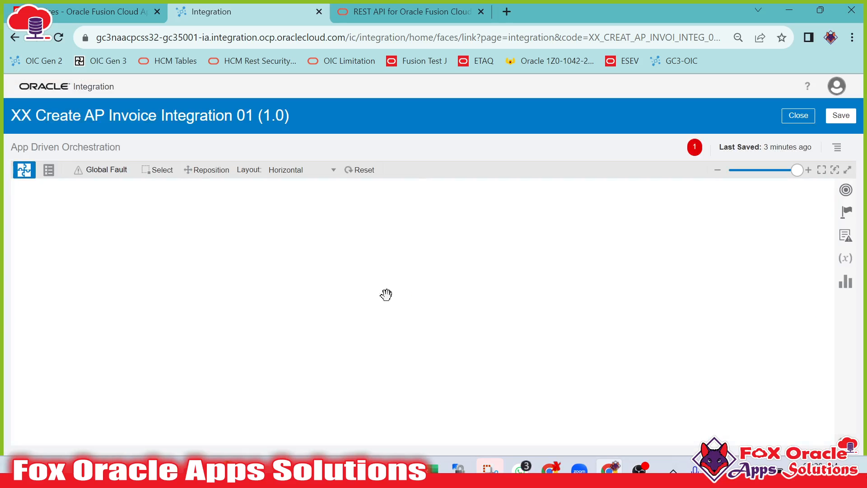
pyautogui.click(435, 330)
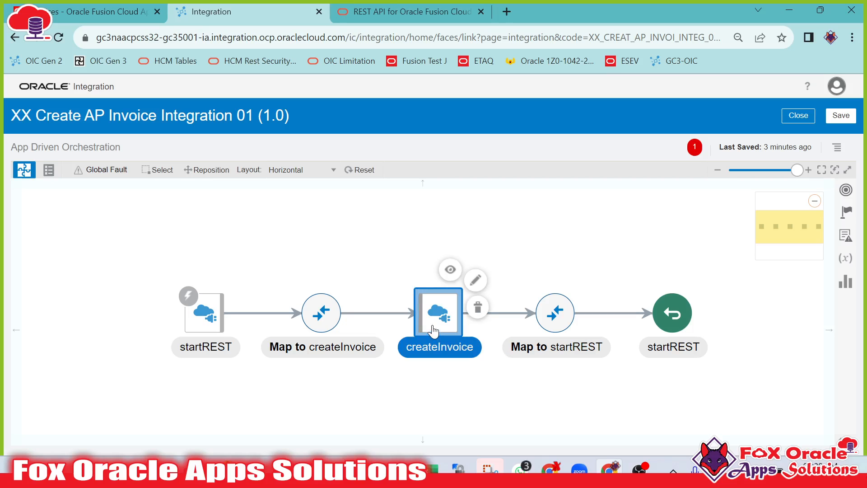
# Open the Map to createInvoice mapper and expand the target Request Wrapper and Invoice Lines.
pyautogui.moveTo(447, 322)
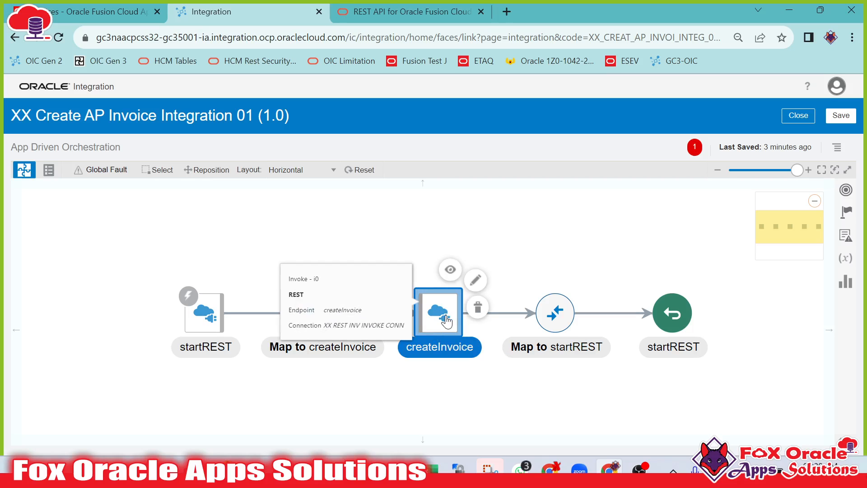
pyautogui.click(412, 373)
pyautogui.click(294, 335)
pyautogui.click(349, 298)
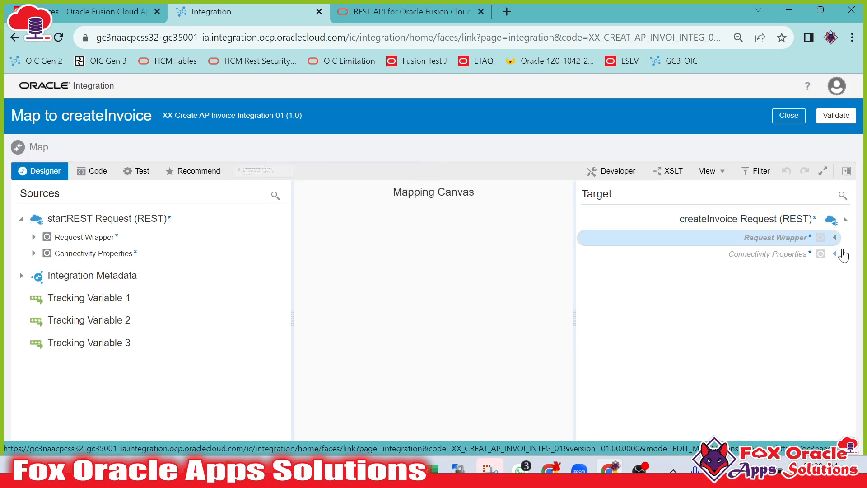
pyautogui.click(834, 243)
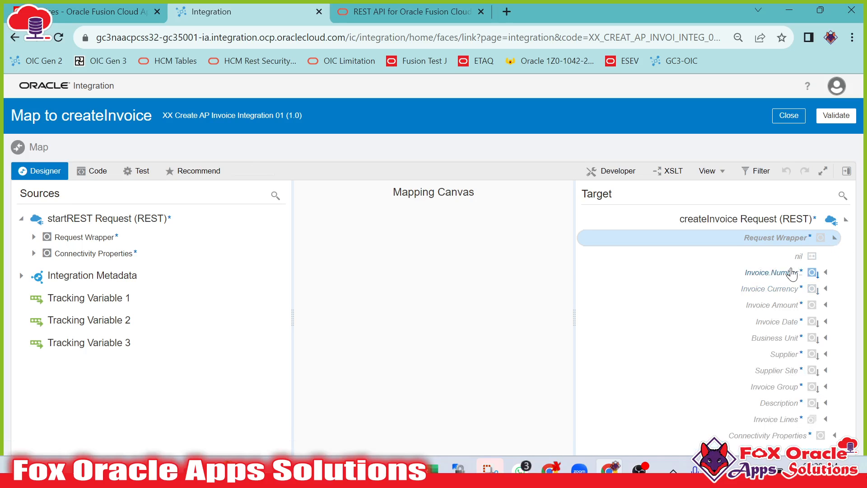
pyautogui.click(795, 272)
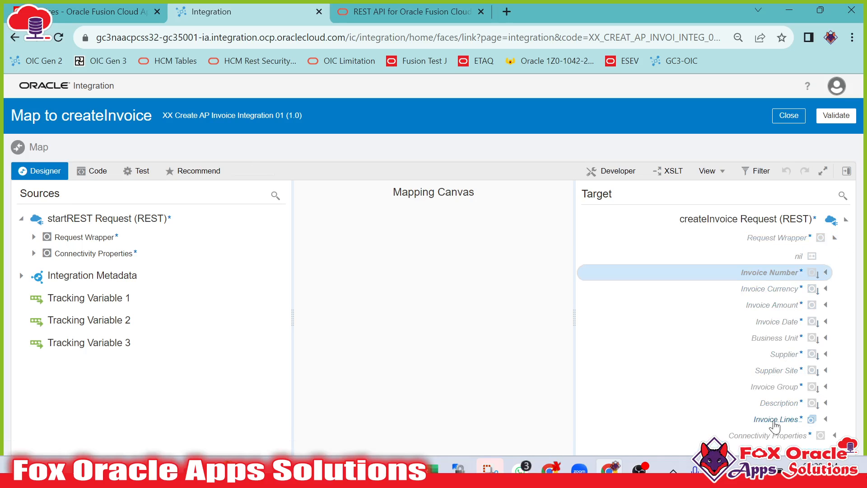
pyautogui.click(804, 422)
pyautogui.scroll(-2, 803, 397)
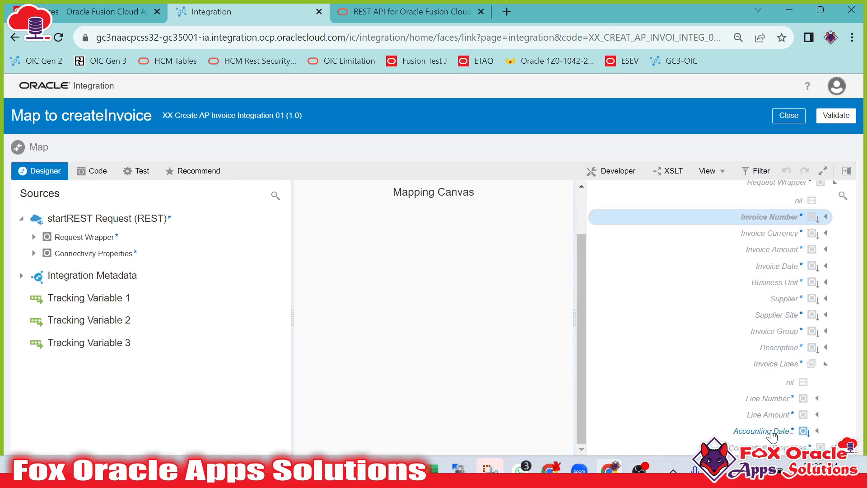
# Review the invoice request body fields in Postman against the mapper's target fields.
pyautogui.hotkey('alt', 'Tab')
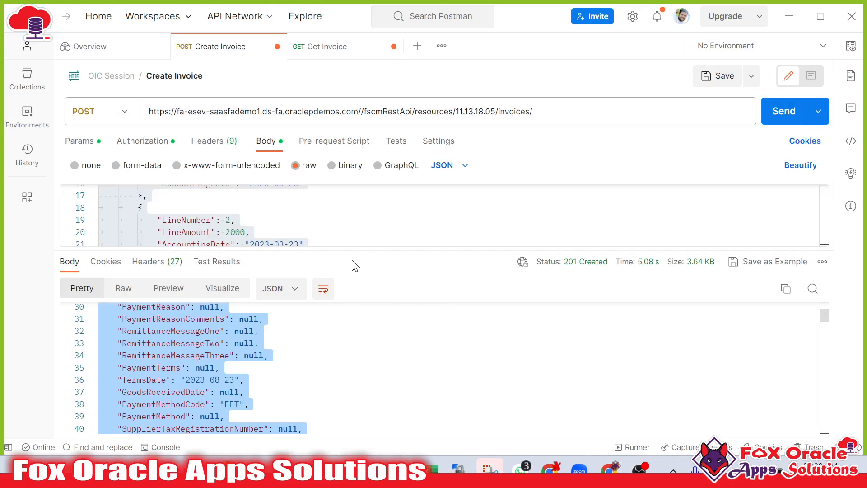
pyautogui.moveTo(355, 248); pyautogui.dragTo(364, 418)
pyautogui.scroll(5, 342, 280)
pyautogui.scroll(-5, 343, 271)
pyautogui.moveTo(145, 210); pyautogui.dragTo(262, 308)
pyautogui.scroll(5, 262, 309)
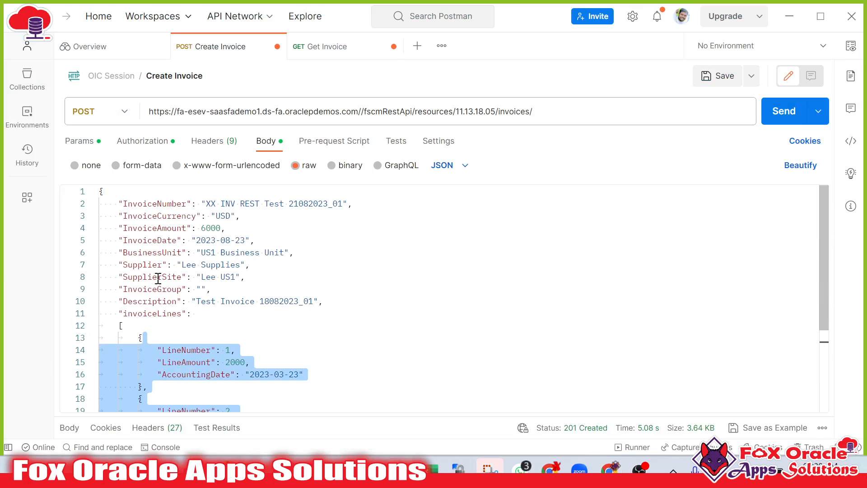
pyautogui.moveTo(124, 203); pyautogui.dragTo(201, 300)
pyautogui.hotkey('alt', 'Tab')
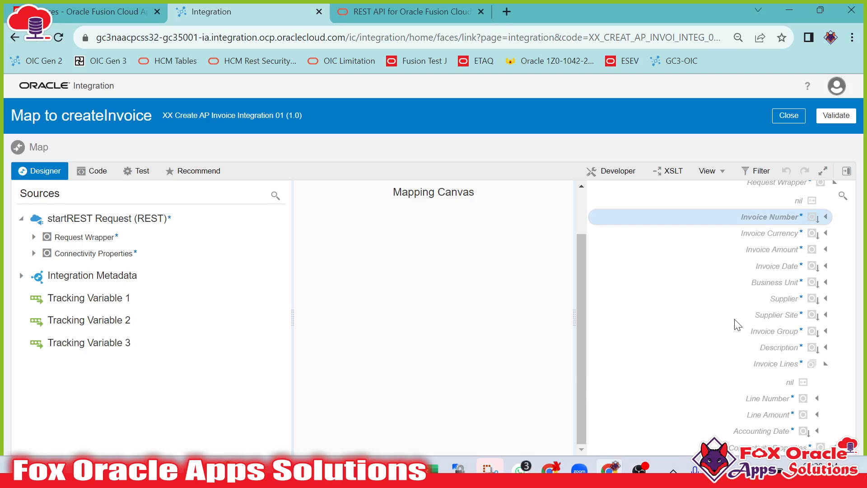
# Review the invoice request body in Postman.
pyautogui.hotkey('alt', 'Tab')
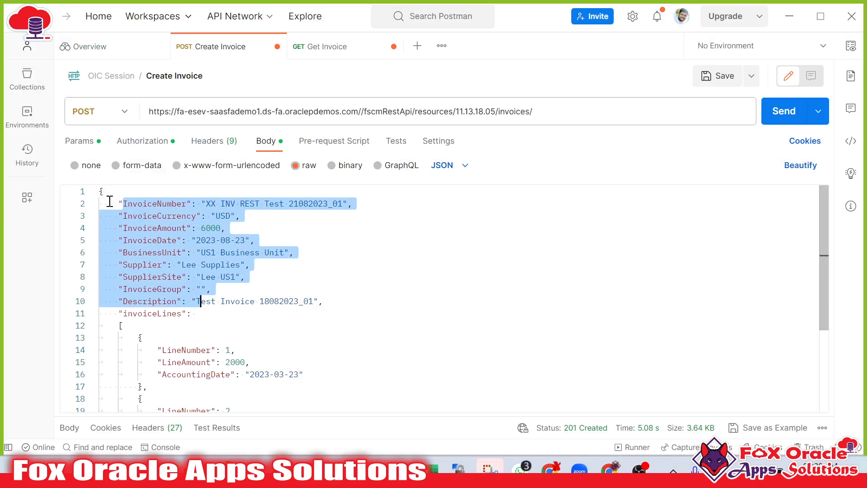
pyautogui.moveTo(101, 194); pyautogui.dragTo(245, 411)
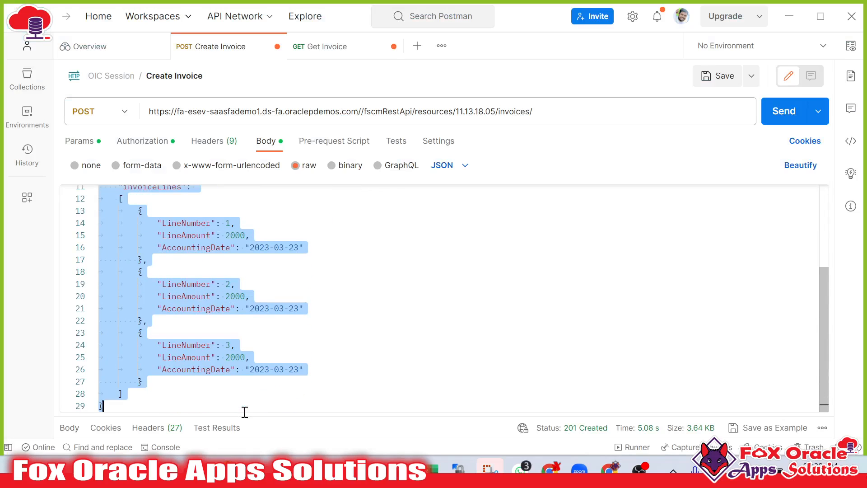
pyautogui.click(407, 367)
pyautogui.hotkey('alt', 'Tab')
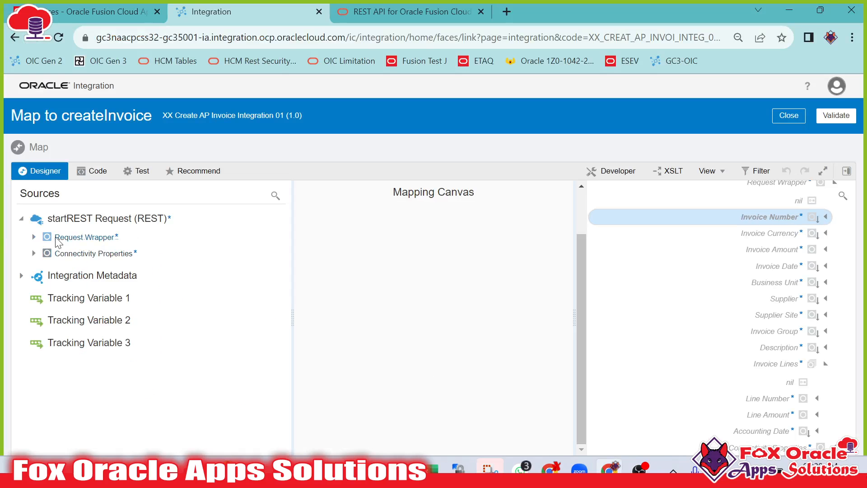
# Expand the source Request Wrapper and map Invoice Number through Supplier onto the matching createInvoice target fields.
pyautogui.click(34, 237)
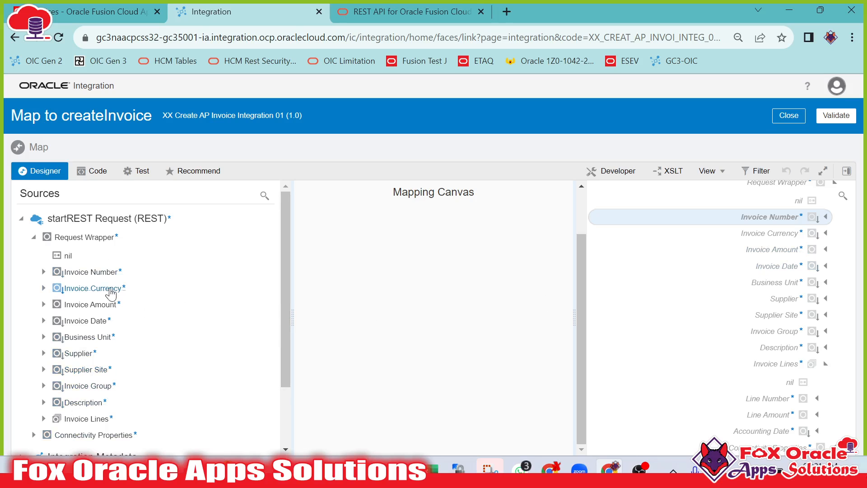
pyautogui.moveTo(100, 273); pyautogui.dragTo(744, 224)
pyautogui.moveTo(89, 288); pyautogui.dragTo(752, 233)
pyautogui.moveTo(92, 304); pyautogui.dragTo(770, 248)
pyautogui.moveTo(65, 326); pyautogui.dragTo(747, 265)
pyautogui.moveTo(92, 339); pyautogui.dragTo(722, 282)
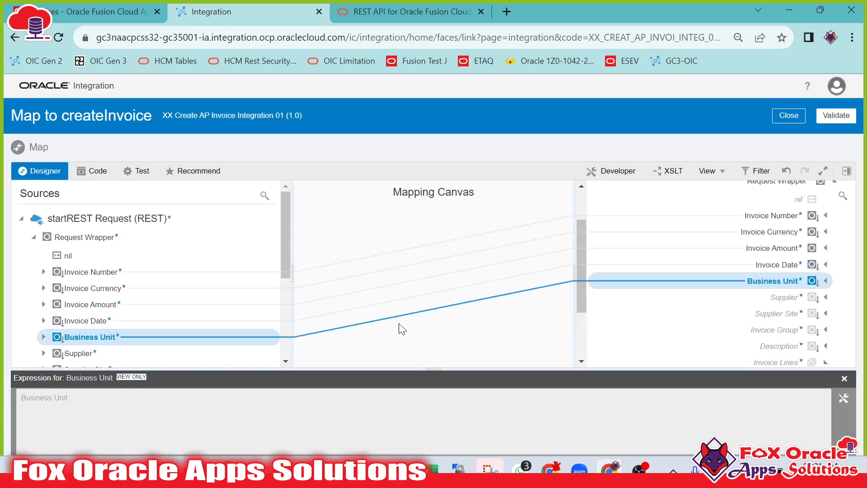
pyautogui.moveTo(95, 353); pyautogui.dragTo(759, 298)
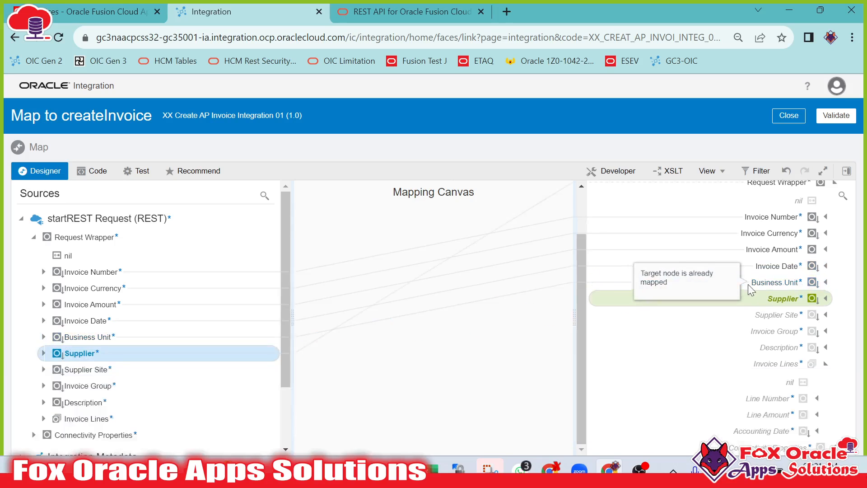
# Map the source Supplier Site, Invoice Group and Description fields to their matching target fields.
pyautogui.moveTo(105, 240); pyautogui.dragTo(739, 245)
pyautogui.moveTo(97, 256); pyautogui.dragTo(725, 332)
pyautogui.moveTo(90, 267); pyautogui.dragTo(776, 273)
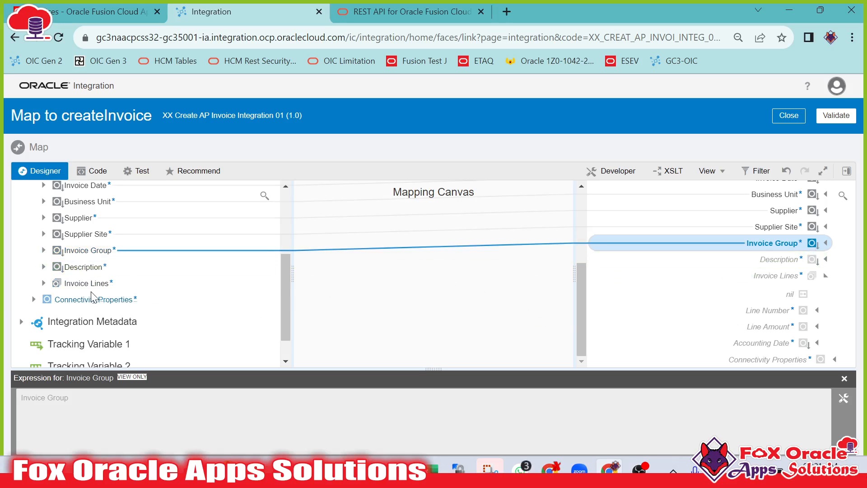
pyautogui.moveTo(93, 267); pyautogui.dragTo(776, 260)
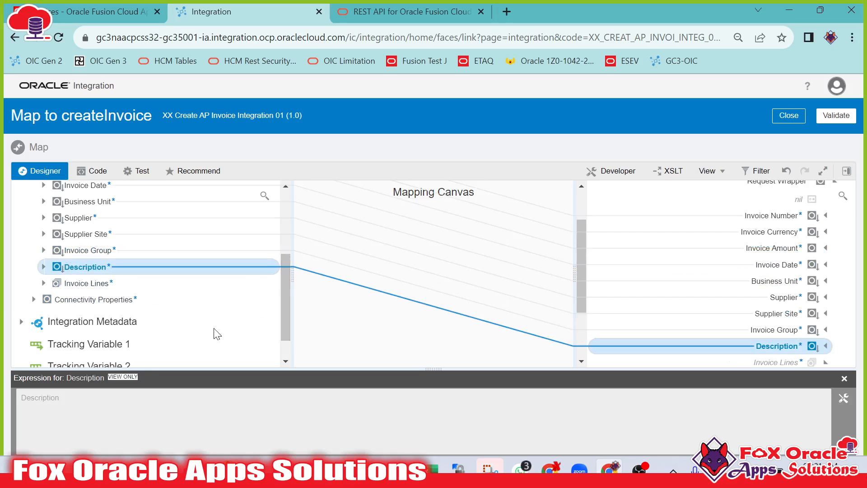
# Expand the source Invoice Lines and map Invoice Lines, Line Number, Line Amount and Accounting Date to their matching targets.
pyautogui.scroll(-2, 716, 261)
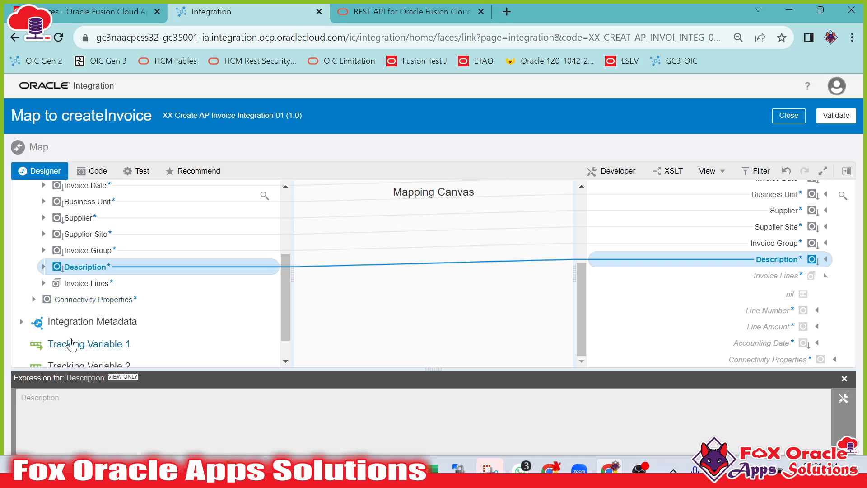
pyautogui.click(57, 286)
pyautogui.moveTo(67, 292); pyautogui.dragTo(790, 276)
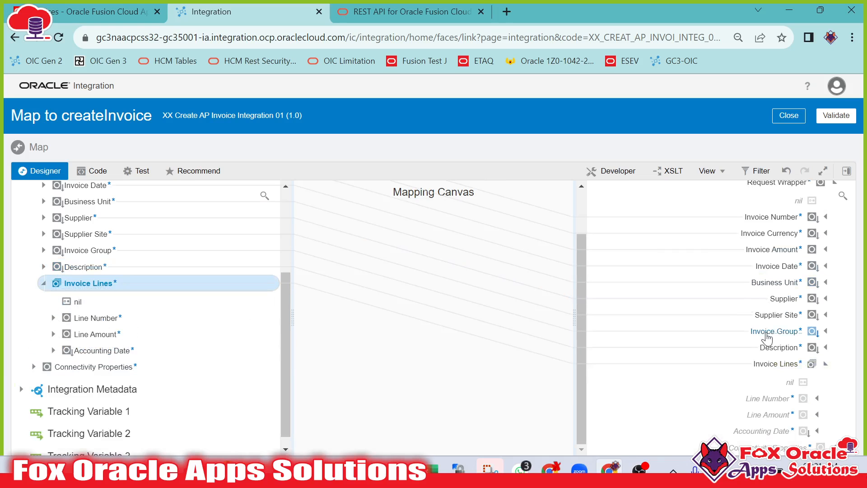
pyautogui.moveTo(103, 319); pyautogui.dragTo(723, 398)
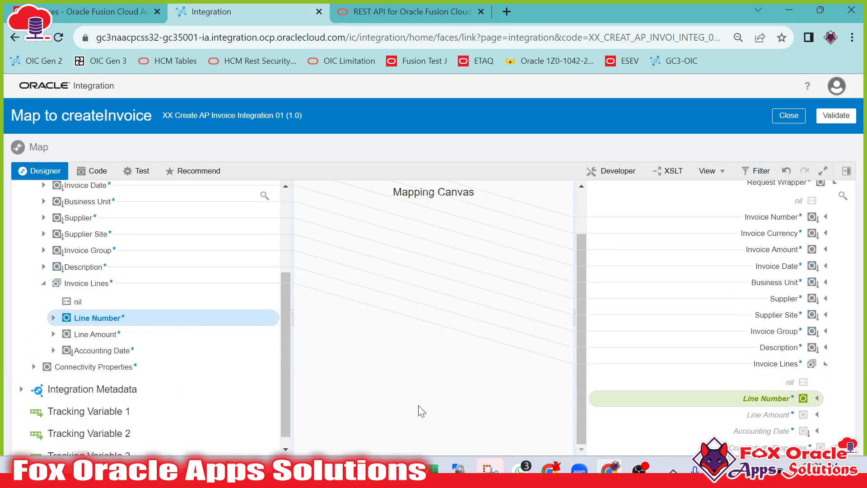
pyautogui.moveTo(115, 342); pyautogui.dragTo(784, 331)
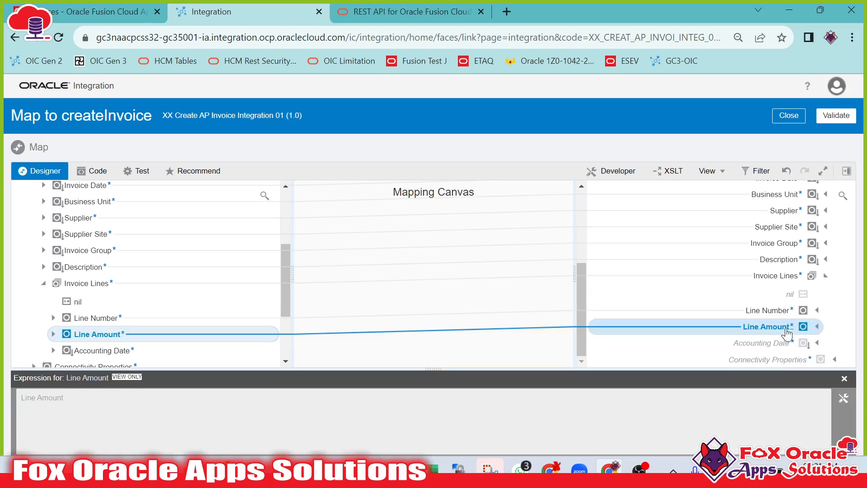
pyautogui.moveTo(84, 351); pyautogui.dragTo(800, 343)
pyautogui.click(844, 378)
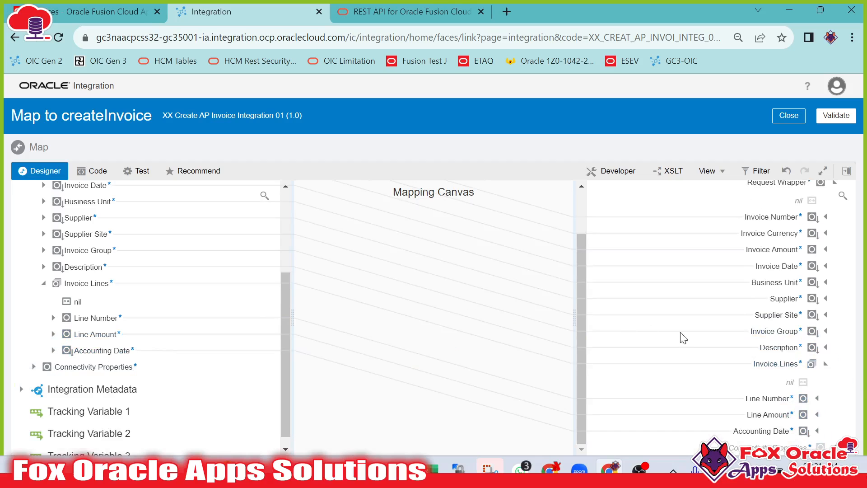
# Validate the Map to createInvoice mapping.
pyautogui.scroll(2, 763, 361)
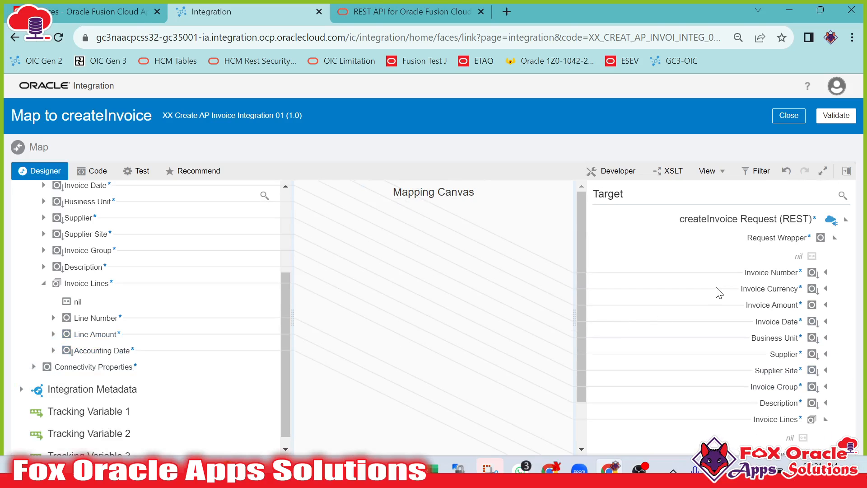
pyautogui.scroll(3, 149, 262)
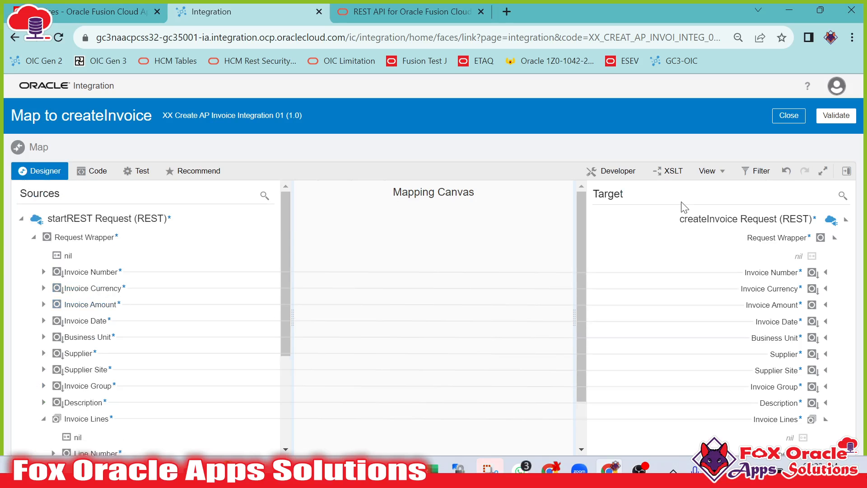
pyautogui.click(836, 116)
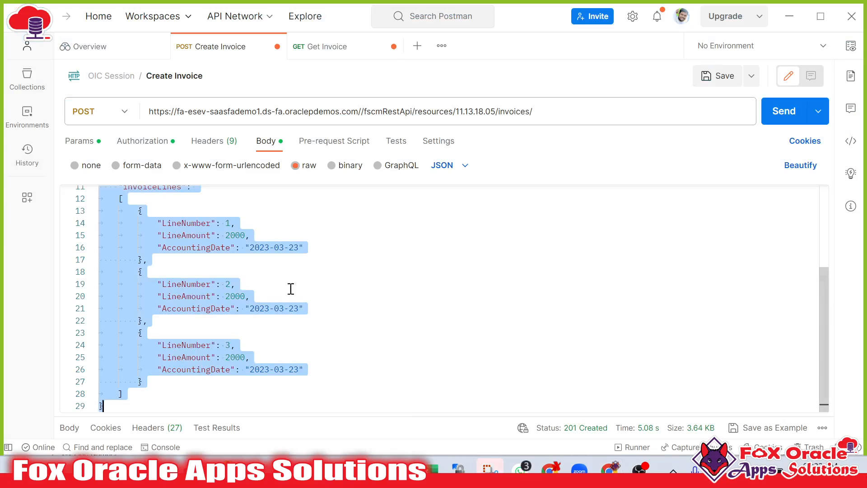
# Review the invoice lines in the Postman request body.
pyautogui.click(190, 273)
pyautogui.scroll(3, 170, 290)
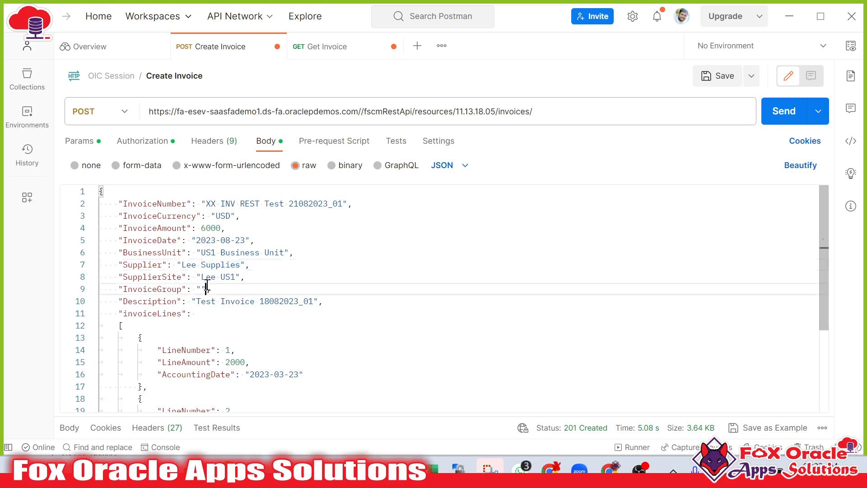
pyautogui.scroll(-5, 227, 333)
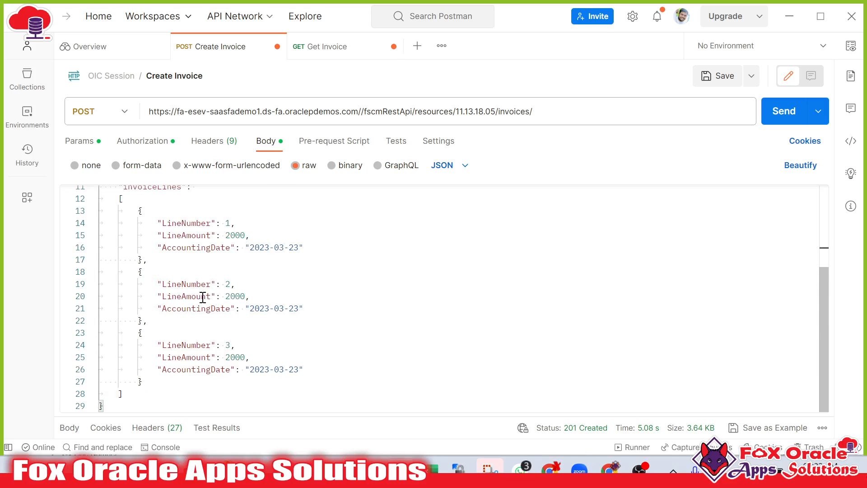
pyautogui.moveTo(257, 289); pyautogui.dragTo(259, 294)
pyautogui.click(262, 296)
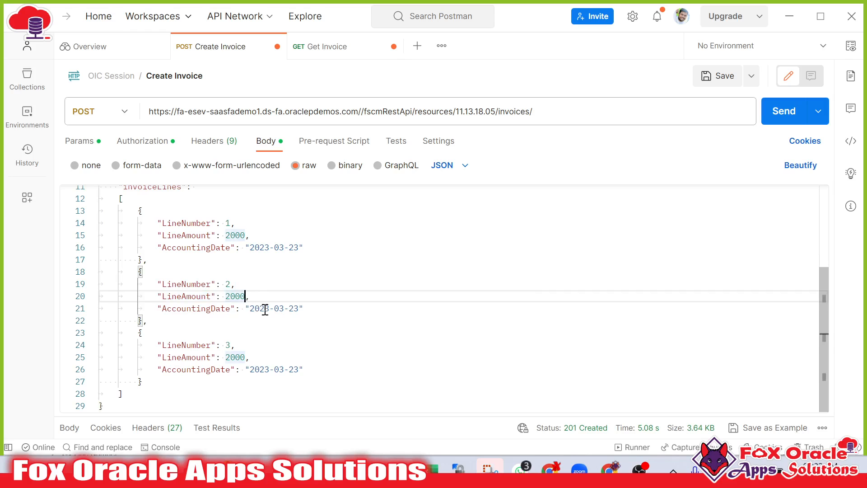
pyautogui.scroll(3, 265, 310)
pyautogui.hotkey('alt', 'Tab')
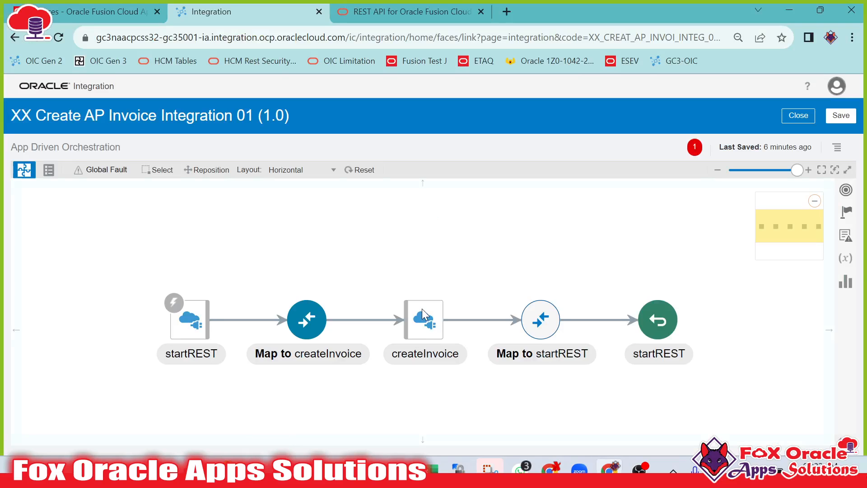
# Inspect the createInvoice invoke details and the InvoiceId field in the Postman response body.
pyautogui.click(434, 314)
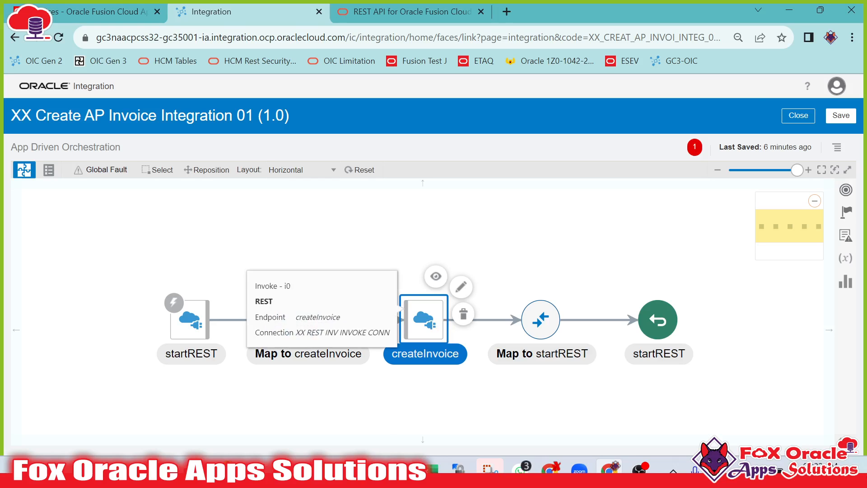
pyautogui.click(392, 468)
pyautogui.scroll(-3, 278, 306)
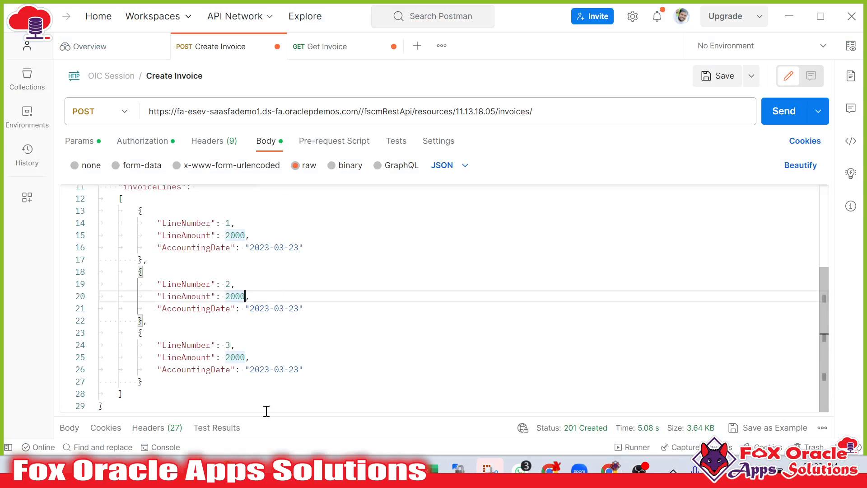
pyautogui.moveTo(271, 415); pyautogui.dragTo(315, 224)
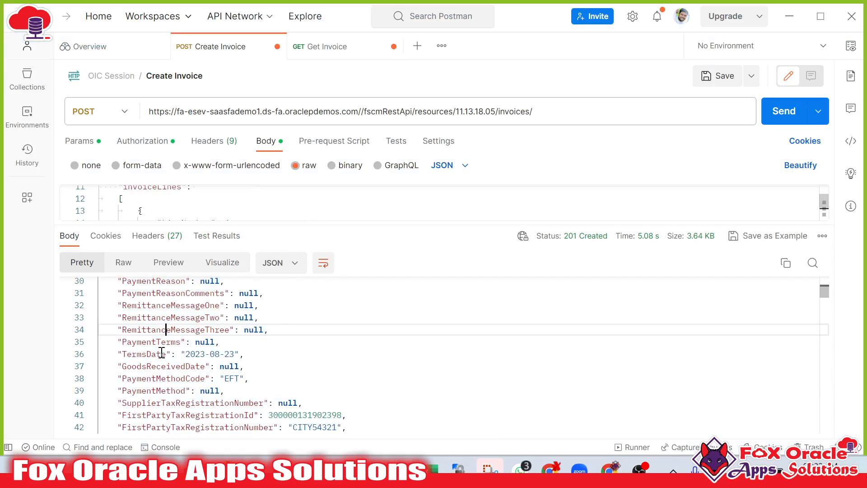
pyautogui.scroll(10, 167, 348)
pyautogui.doubleClick(155, 296)
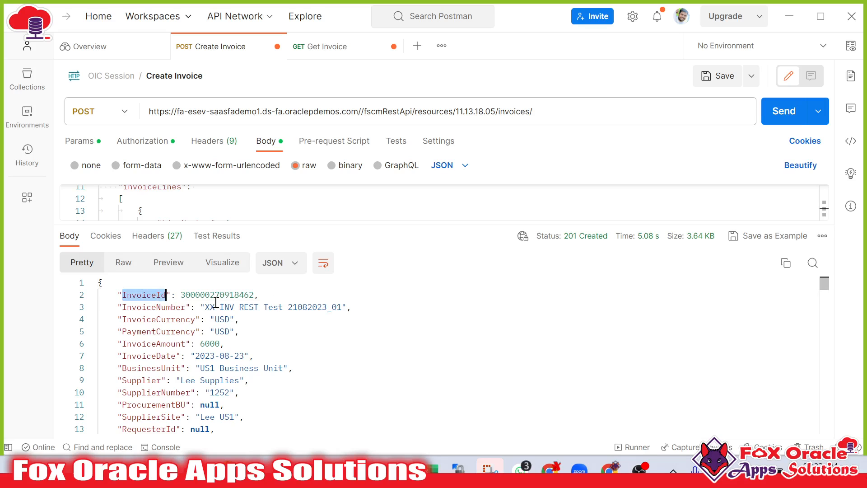
pyautogui.hotkey('alt', 'Tab')
# Open the Map to startREST mapper and set the target Status expression to the literal 'SUCCESS'.
pyautogui.click(546, 324)
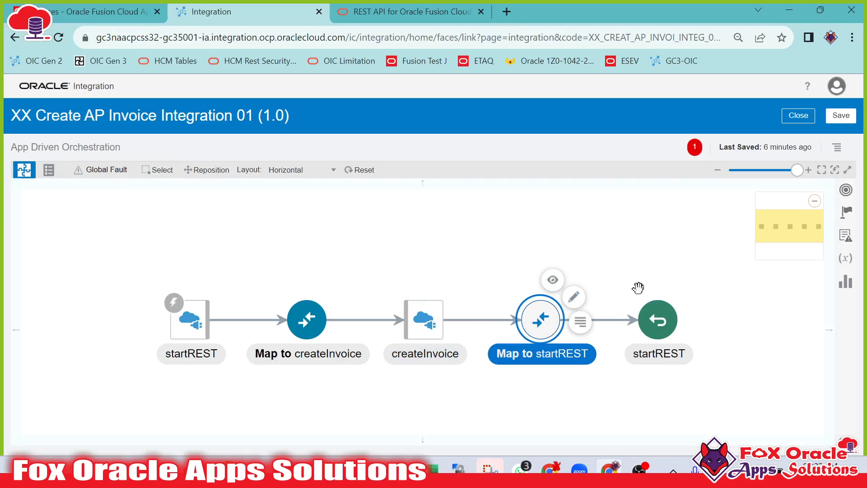
pyautogui.click(574, 297)
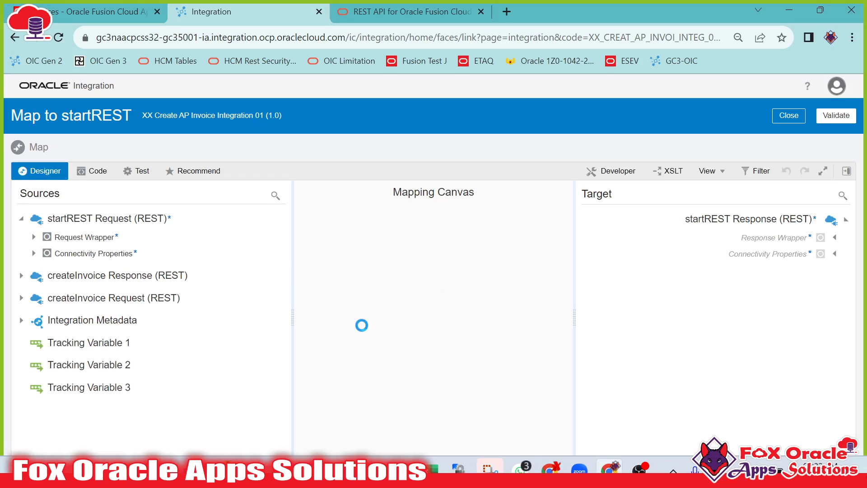
pyautogui.click(834, 237)
pyautogui.rightClick(789, 276)
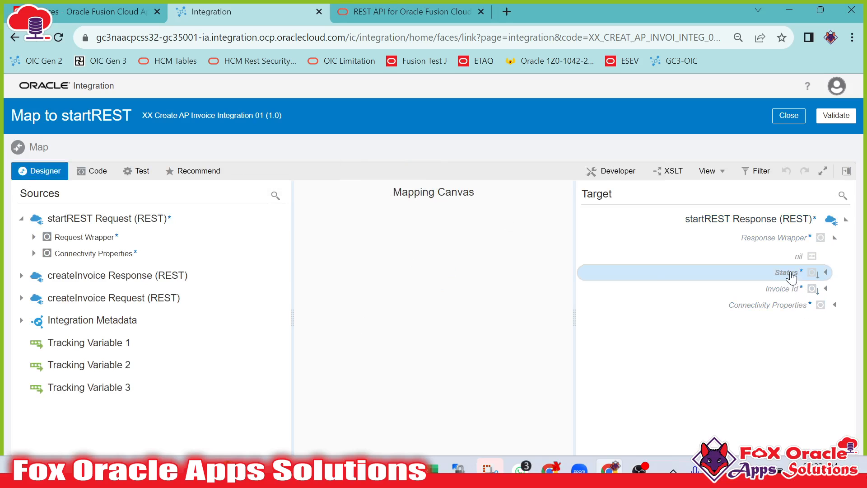
pyautogui.click(717, 339)
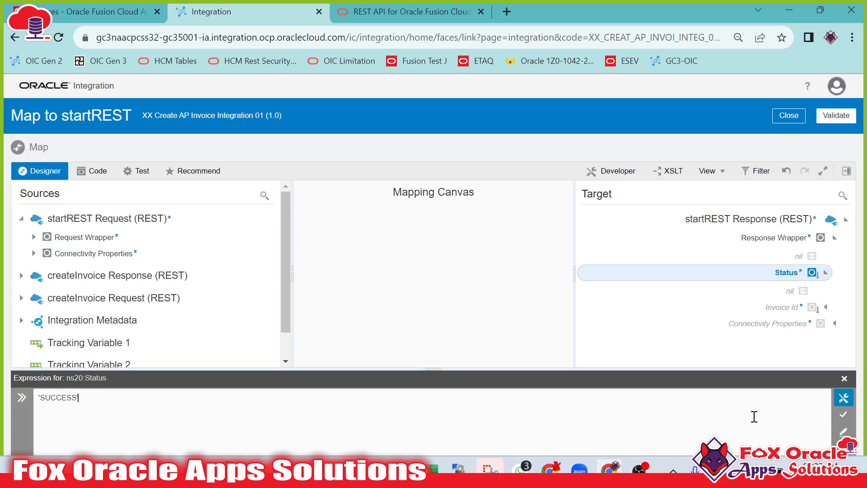
pyautogui.write("'SUCCESS")
pyautogui.click(843, 414)
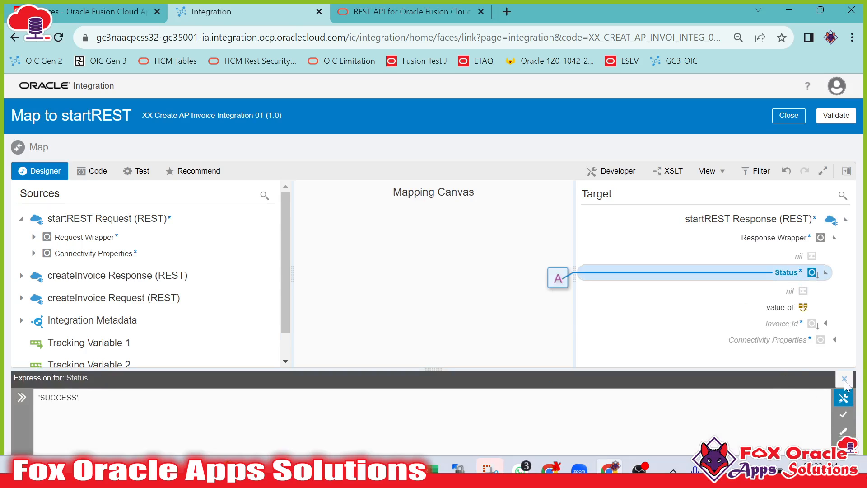
# Map the createInvoice response Invoice Id to the target Invoice Id and validate the mapping.
pyautogui.click(784, 326)
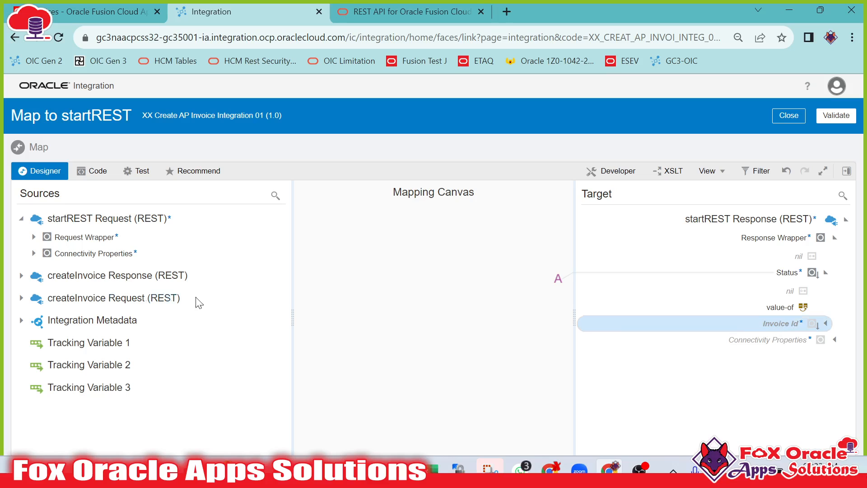
pyautogui.click(22, 276)
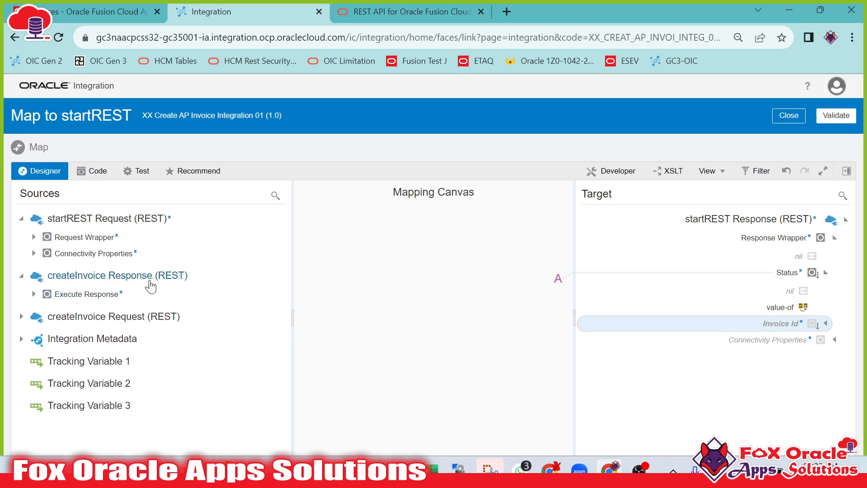
pyautogui.click(34, 294)
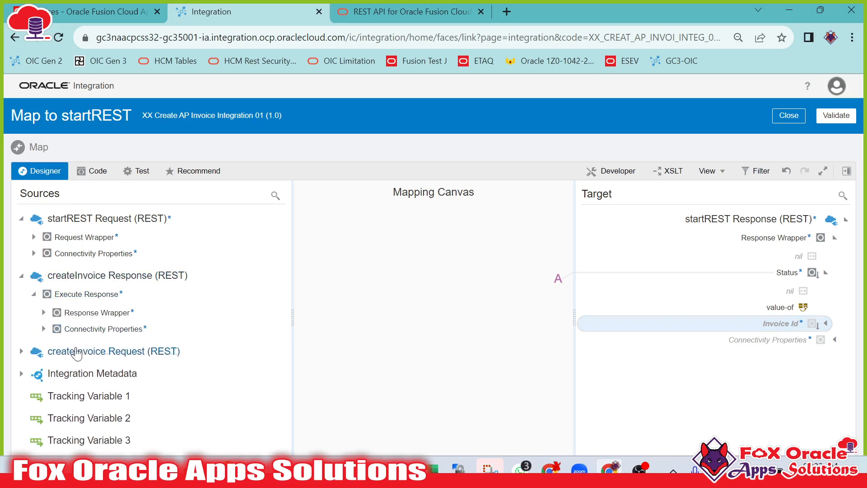
pyautogui.moveTo(92, 347); pyautogui.dragTo(815, 324)
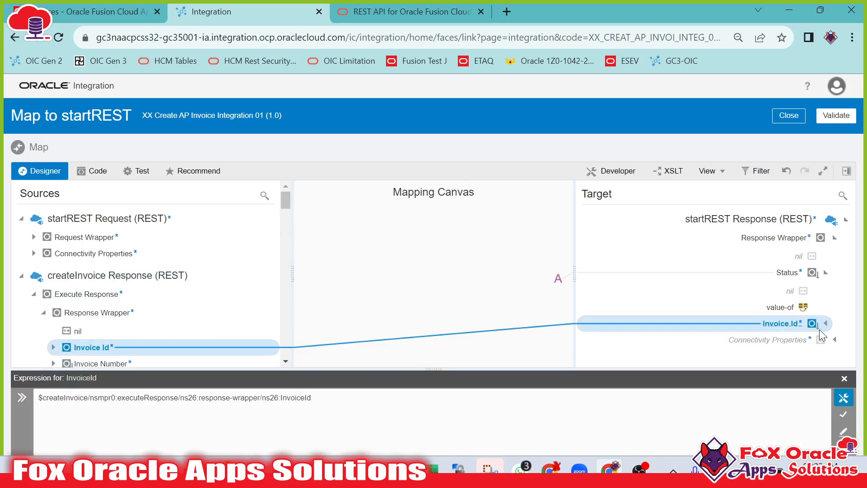
pyautogui.click(844, 379)
pyautogui.click(835, 117)
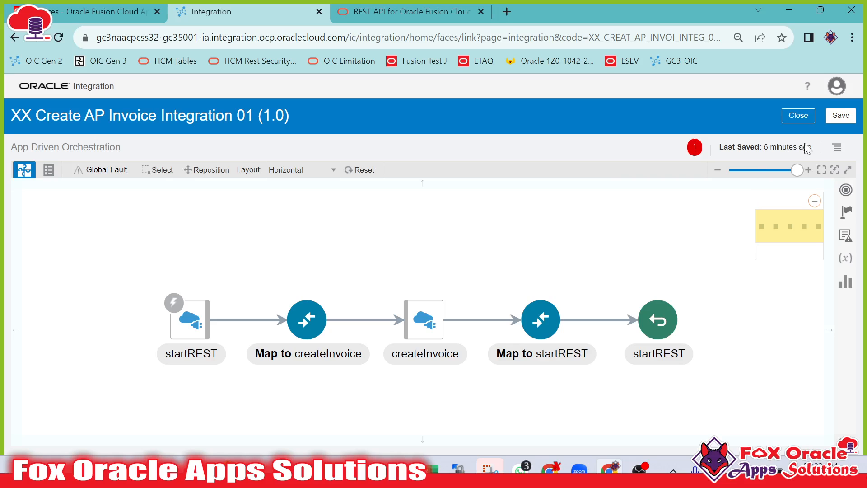
# Save the integration.
pyautogui.click(841, 116)
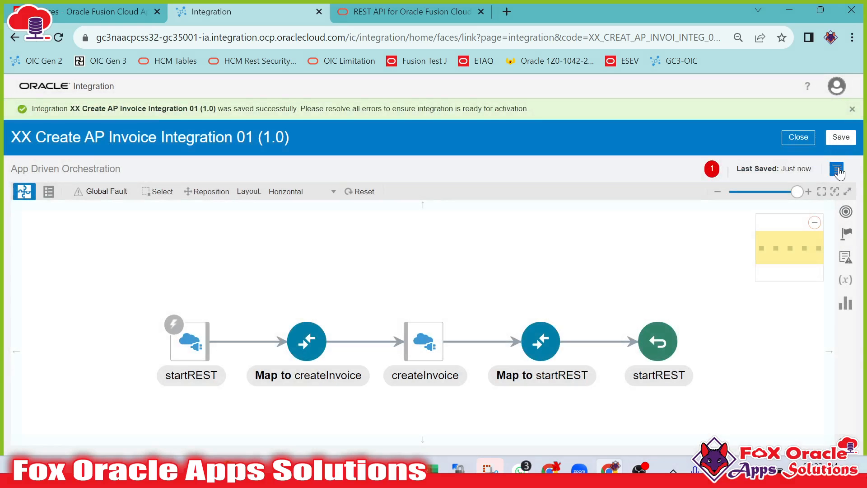
pyautogui.click(837, 170)
pyautogui.click(799, 184)
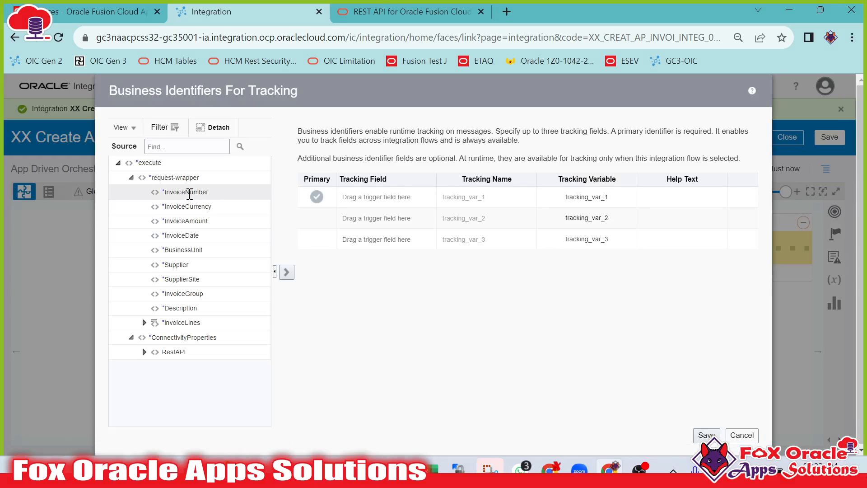
pyautogui.moveTo(190, 193); pyautogui.dragTo(377, 199)
pyautogui.click(712, 441)
pyautogui.click(829, 136)
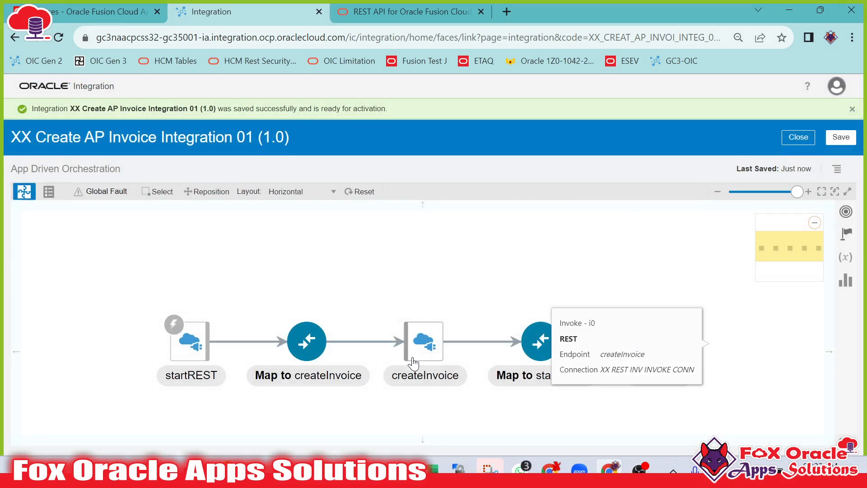
# Review the createInvoice and Map to startREST nodes, then save and close the integration.
pyautogui.click(413, 359)
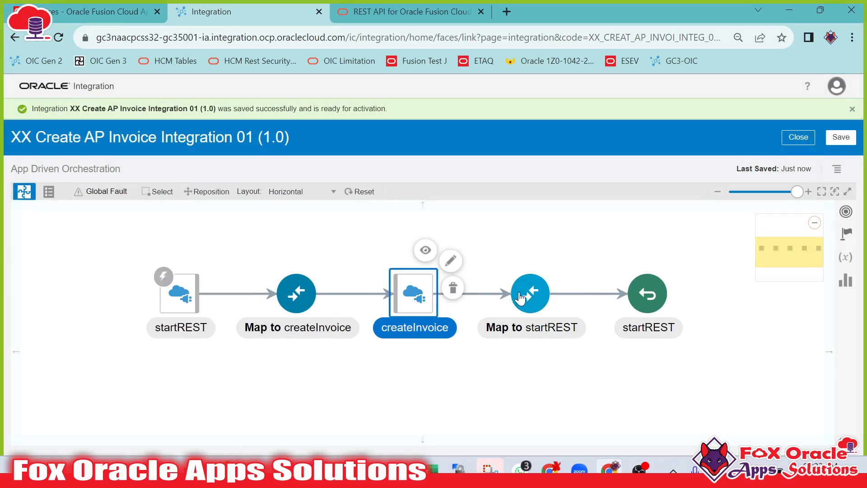
pyautogui.click(524, 296)
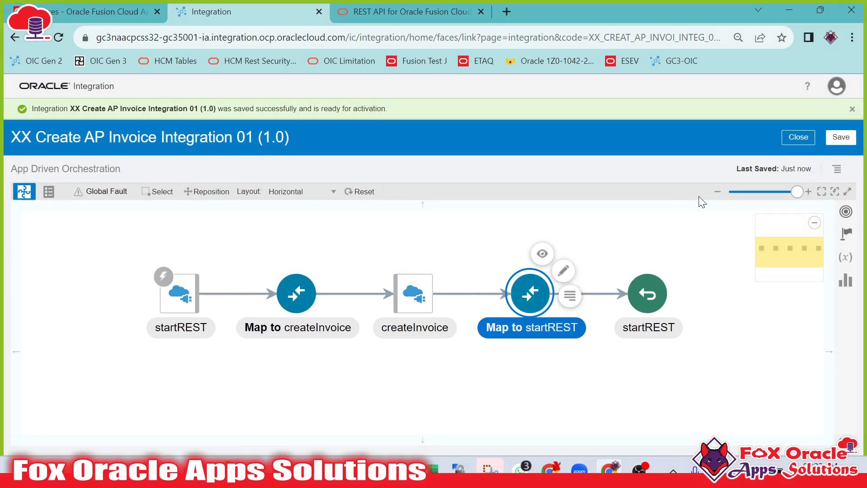
pyautogui.click(836, 143)
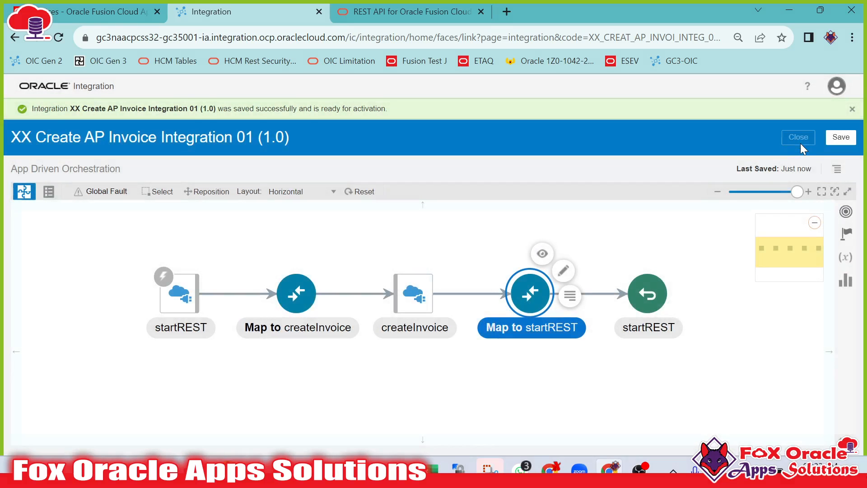
pyautogui.click(800, 142)
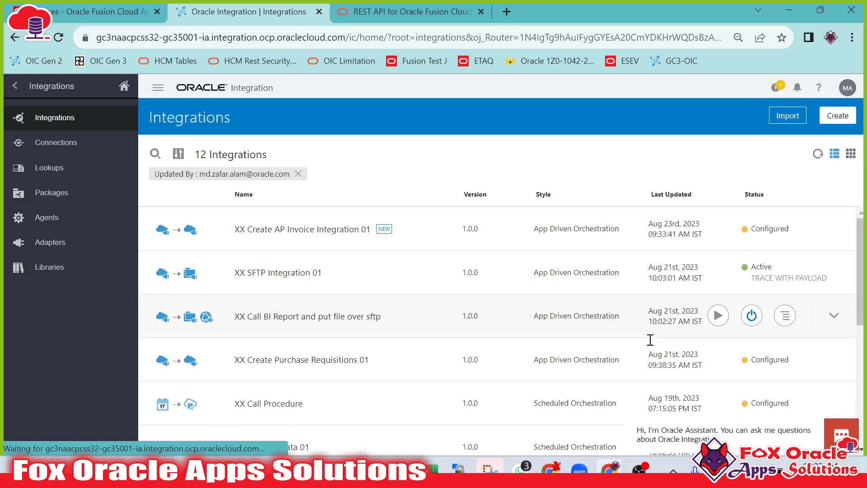
# Deactivate the XX SFTP Integration 01 integration and refresh the integrations list.
pyautogui.click(752, 272)
pyautogui.click(526, 307)
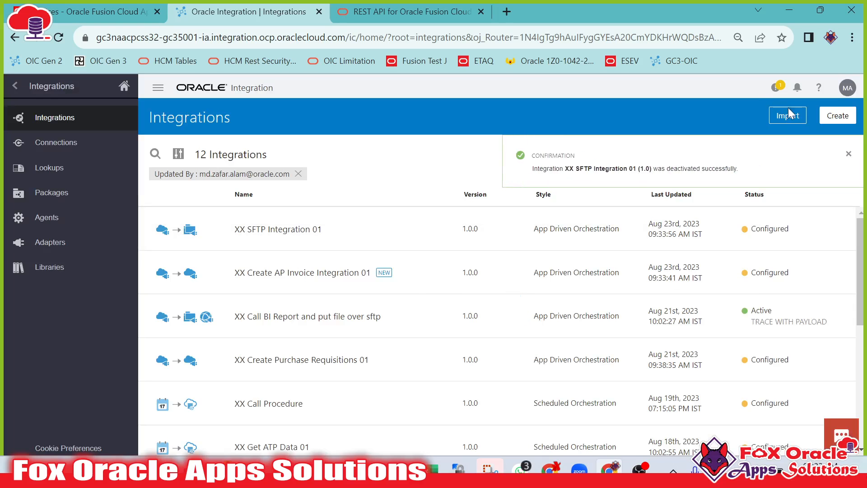
pyautogui.click(849, 154)
pyautogui.click(819, 154)
pyautogui.moveTo(738, 231)
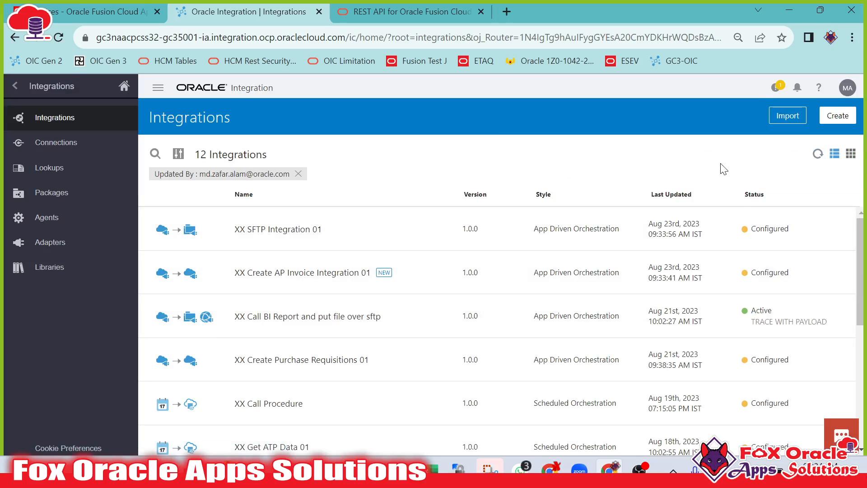
# Activate XX SFTP Integration 01, adjusting its tracing options in the activation dialog.
pyautogui.click(745, 230)
pyautogui.click(235, 366)
pyautogui.click(244, 381)
pyautogui.scroll(-1, 496, 422)
pyautogui.click(643, 434)
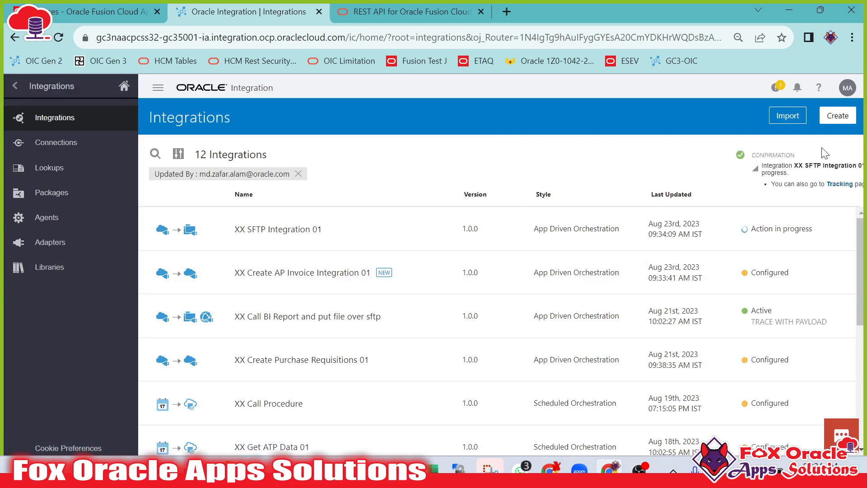
# Refresh the integrations list and deactivate XX SFTP Integration 01.
pyautogui.click(818, 155)
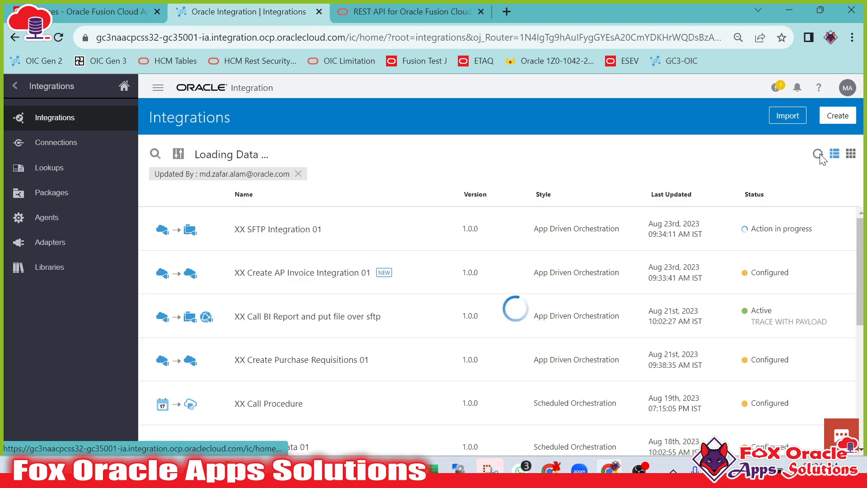
pyautogui.click(818, 155)
pyautogui.click(819, 155)
pyautogui.click(818, 155)
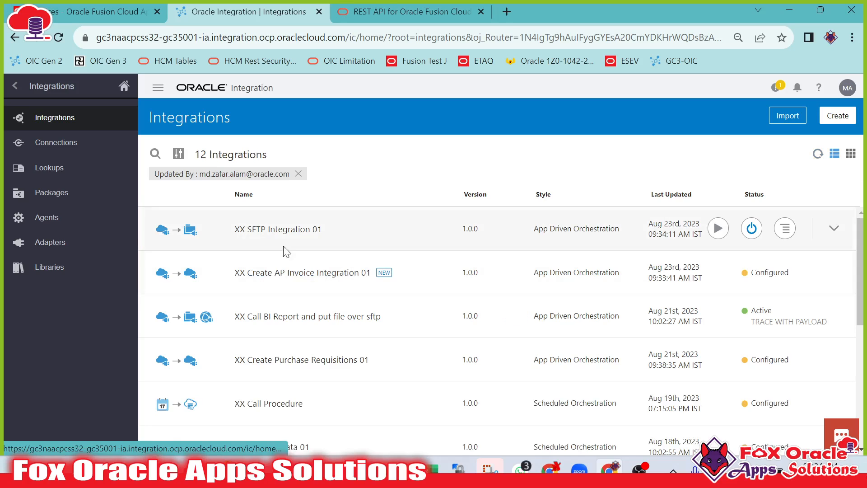
pyautogui.click(751, 228)
pyautogui.click(559, 306)
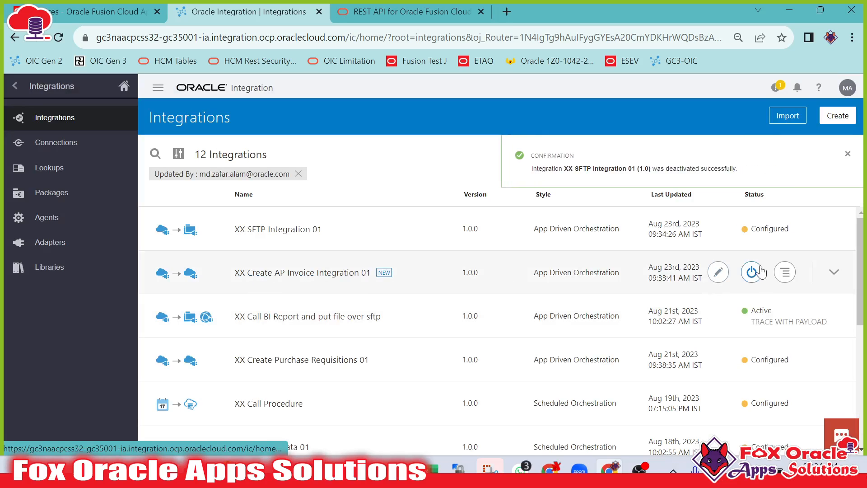
# Activate XX Create AP Invoice Integration 01 with tracing and payload enabled, then refresh its status.
pyautogui.click(751, 271)
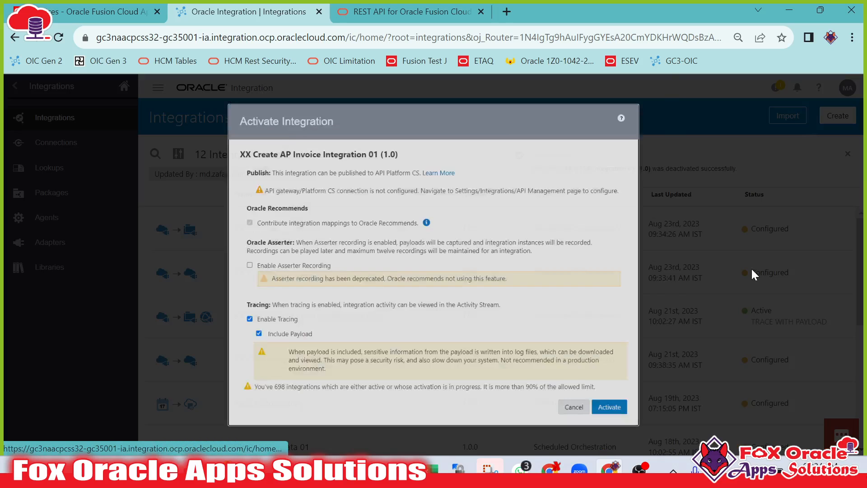
pyautogui.click(642, 433)
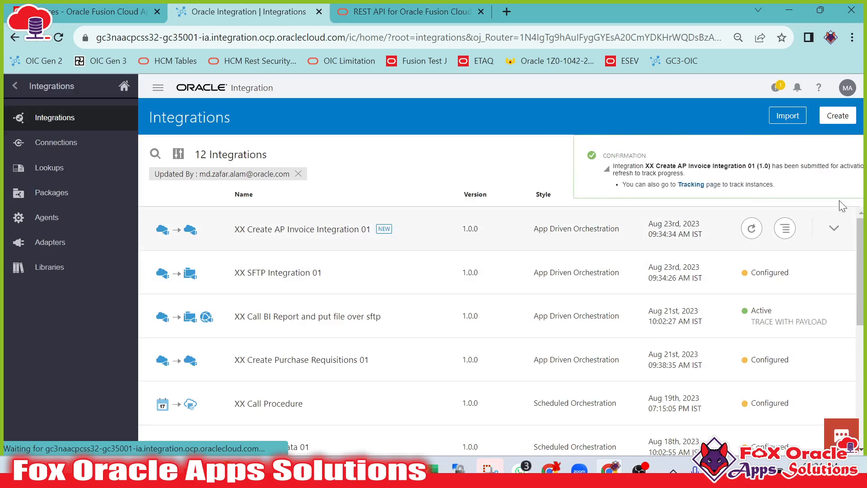
pyautogui.click(847, 154)
pyautogui.click(818, 154)
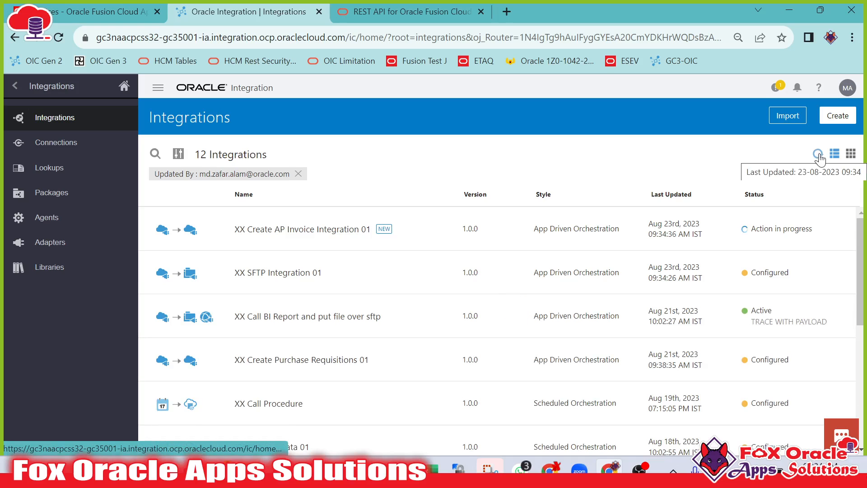
pyautogui.click(818, 154)
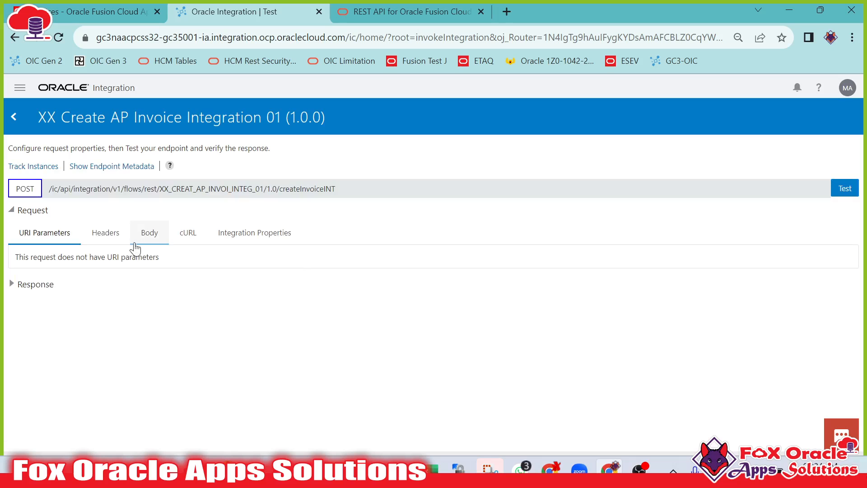
# Open the request Body on the integration's test page and review the sample JSON payload.
pyautogui.click(142, 241)
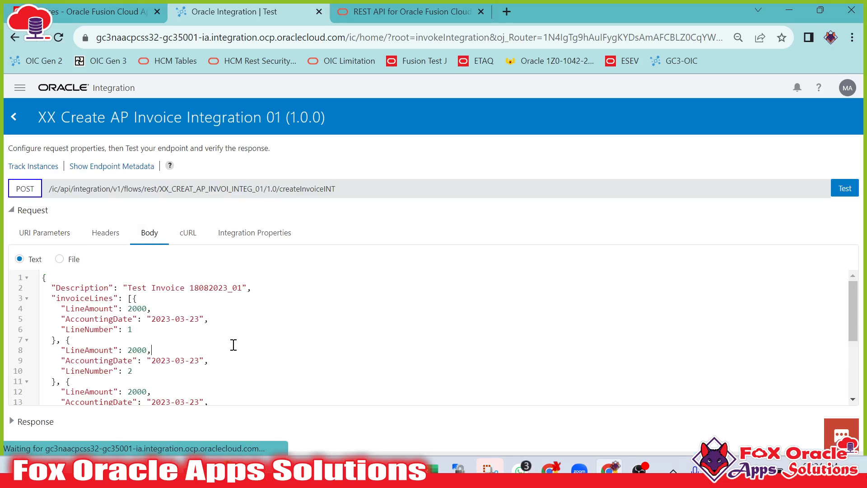
pyautogui.scroll(-3, 233, 346)
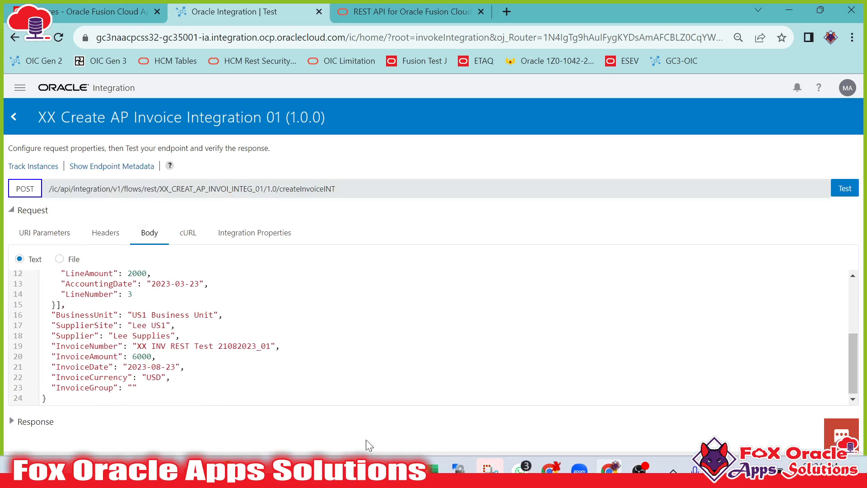
pyautogui.moveTo(68, 304); pyautogui.dragTo(99, 273)
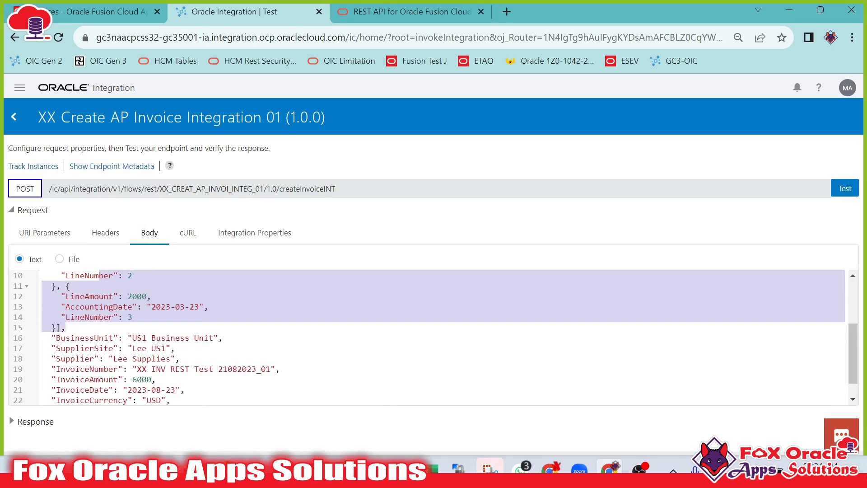
# Copy the Postman Create Invoice response body and paste it into the test request body.
pyautogui.click(399, 469)
pyautogui.click(296, 343)
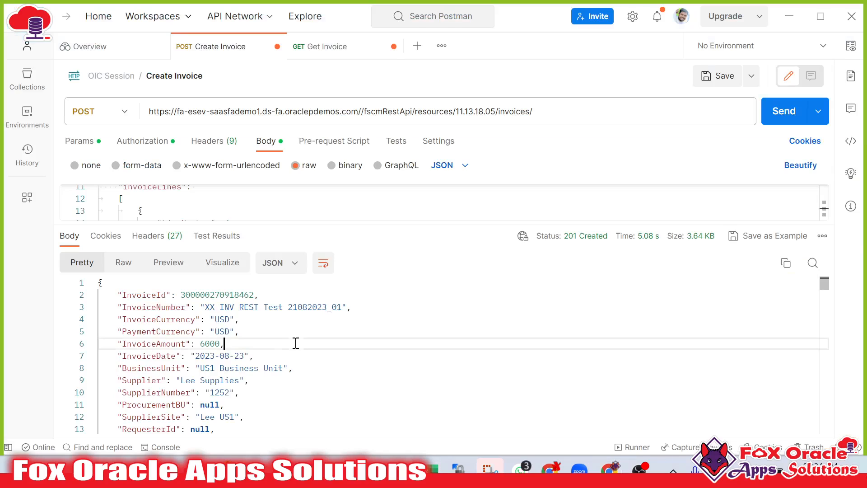
pyautogui.hotkey('ctrl', 'a')
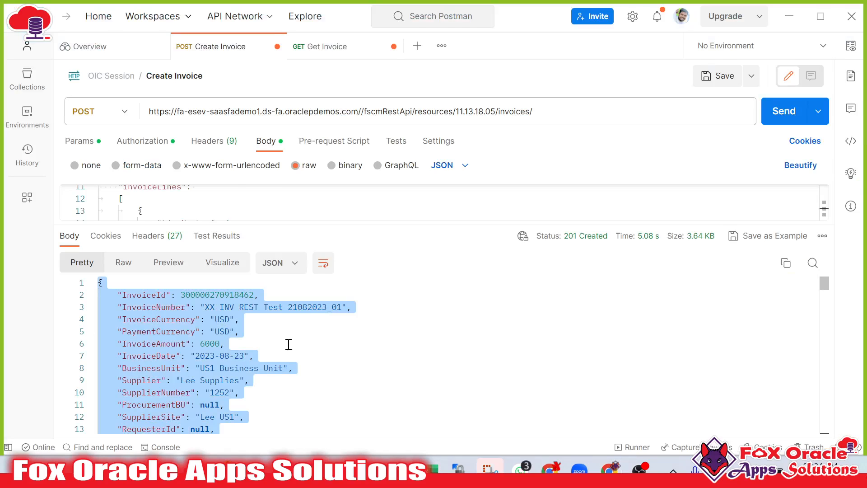
pyautogui.hotkey('alt', 'Tab')
pyautogui.click(232, 348)
pyautogui.scroll(-1, 201, 369)
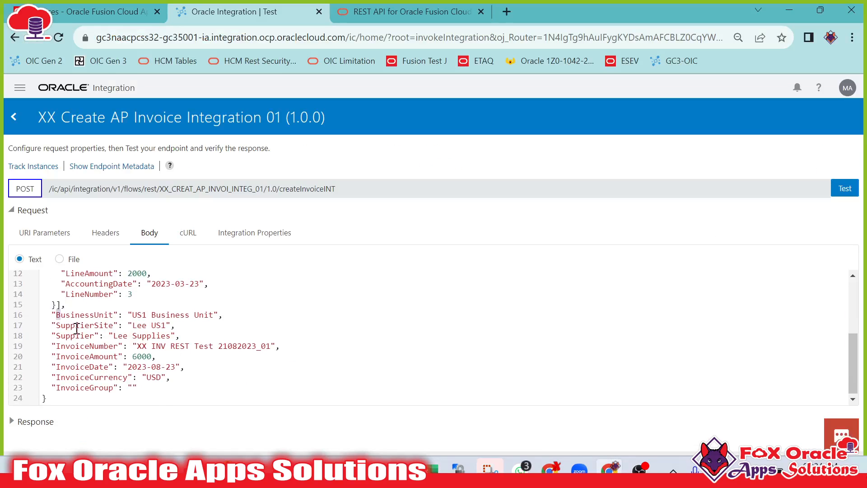
pyautogui.moveTo(58, 314); pyautogui.dragTo(190, 368)
pyautogui.hotkey('ctrl', 'a')
pyautogui.hotkey('ctrl', 'v')
pyautogui.scroll(2, 269, 360)
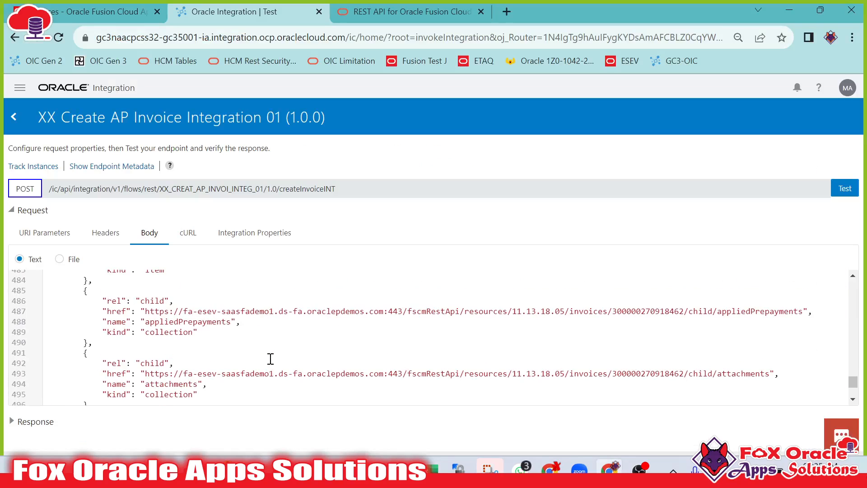
pyautogui.scroll(5, 309, 378)
# Copy the Postman Create Invoice request body and paste it as the integration test request body.
pyautogui.click(395, 461)
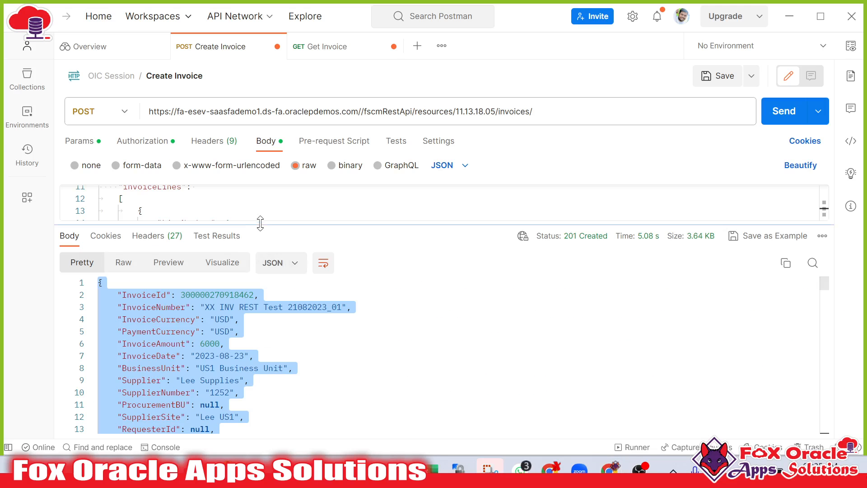
pyautogui.moveTo(259, 223); pyautogui.dragTo(252, 332)
pyautogui.click(250, 264)
pyautogui.hotkey('ctrl', 'a')
pyautogui.hotkey('ctrl', 'c')
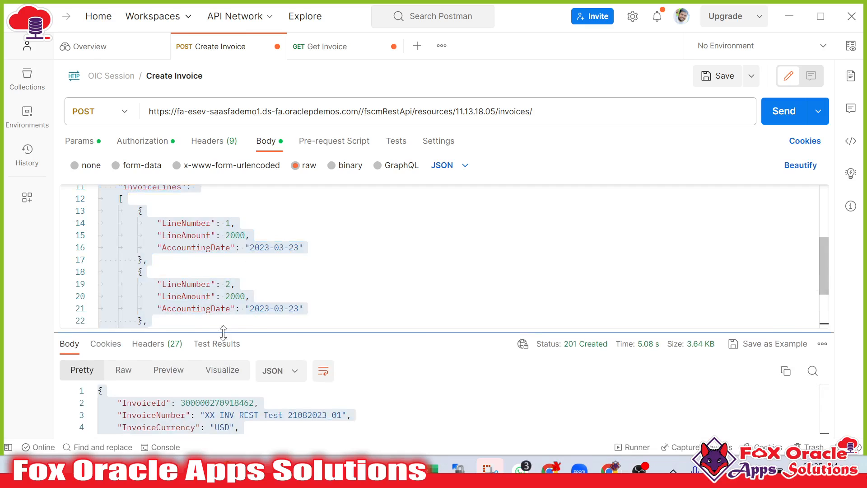
pyautogui.hotkey('alt', 'Tab')
pyautogui.hotkey('ctrl', 'a')
pyautogui.hotkey('ctrl', 'v')
pyautogui.scroll(5, 312, 344)
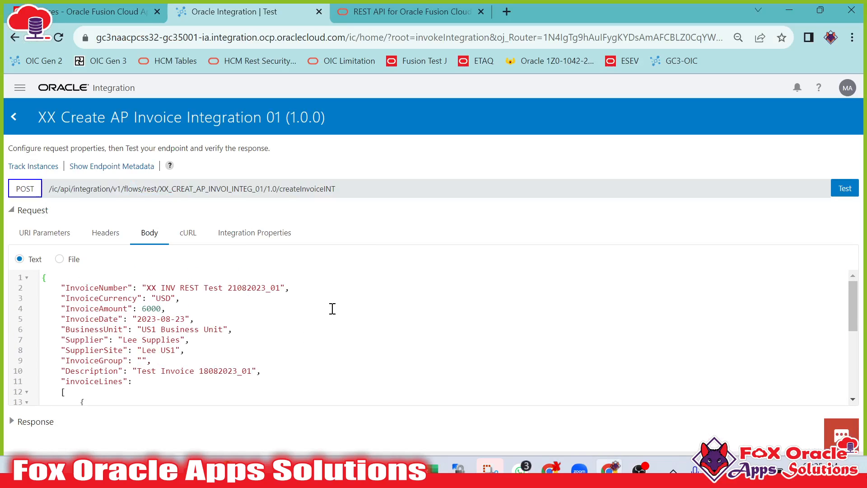
# Change the InvoiceNumber to XX INV INT Test 21082023_01 and the Description to Invoice Created through Integration.
pyautogui.click(182, 288)
pyautogui.write('INT')
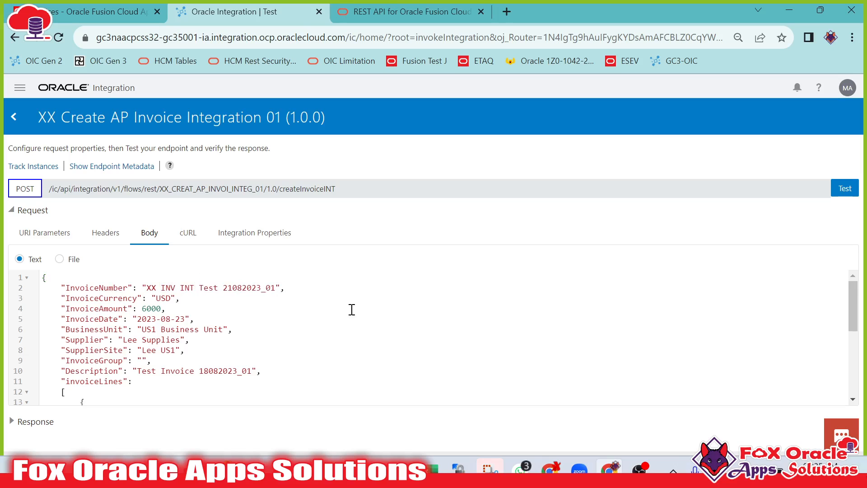
pyautogui.scroll(-4, 410, 321)
pyautogui.scroll(4, 438, 344)
pyautogui.moveTo(138, 370); pyautogui.dragTo(254, 369)
pyautogui.write('Integration')
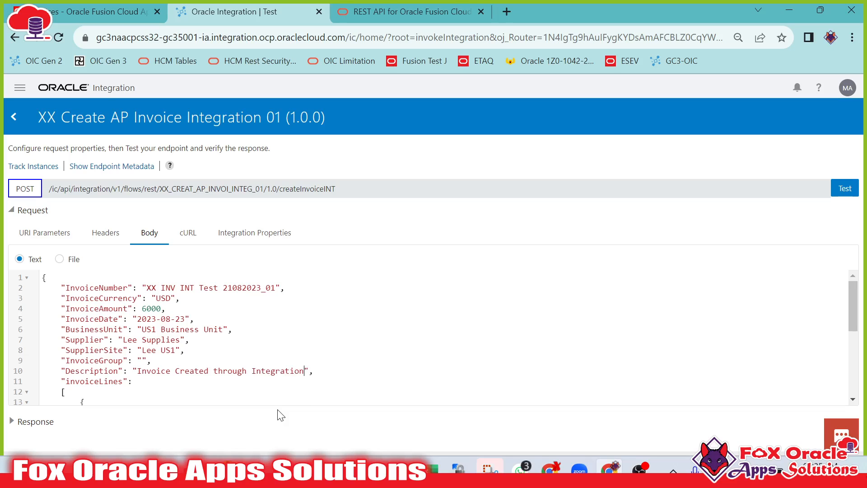
# Run the integration test and examine the Status and InvoiceId in the response body.
pyautogui.click(844, 188)
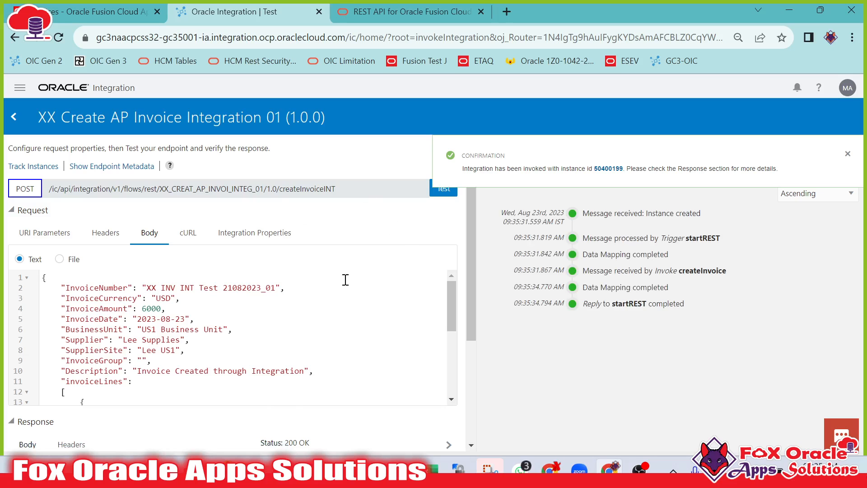
pyautogui.scroll(-3, 329, 289)
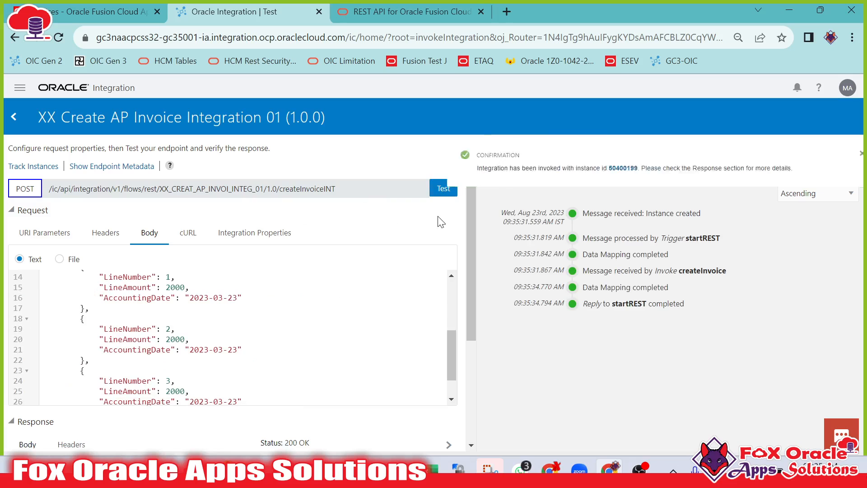
pyautogui.scroll(-3, 442, 222)
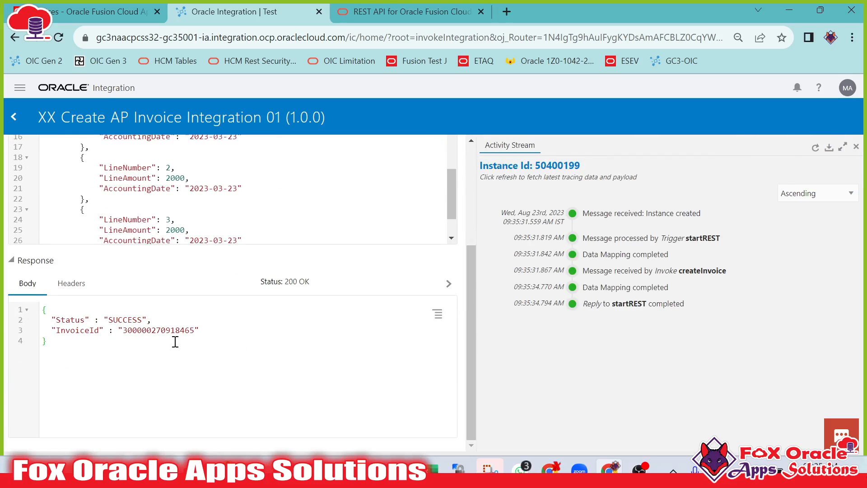
pyautogui.doubleClick(83, 318)
pyautogui.doubleClick(121, 317)
pyautogui.doubleClick(75, 331)
pyautogui.doubleClick(153, 331)
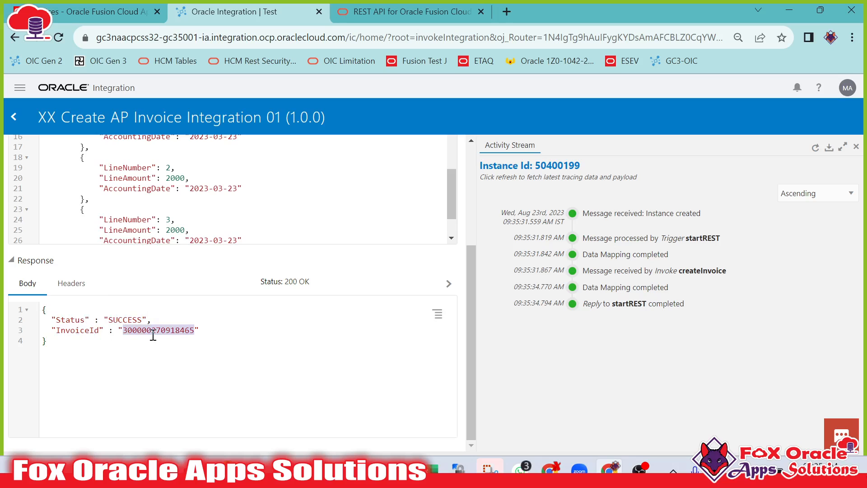
# Copy the test invoice number and search Manage Invoices for XX INV INT Test 21082023_01, widening the Invoice Number column.
pyautogui.scroll(4, 285, 331)
pyautogui.scroll(3, 321, 302)
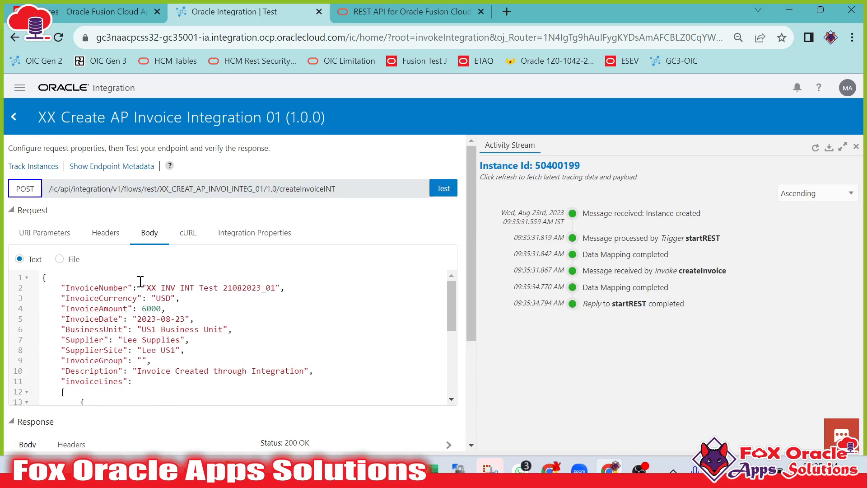
pyautogui.moveTo(150, 284); pyautogui.dragTo(279, 288)
pyautogui.hotkey('ctrl', 'c')
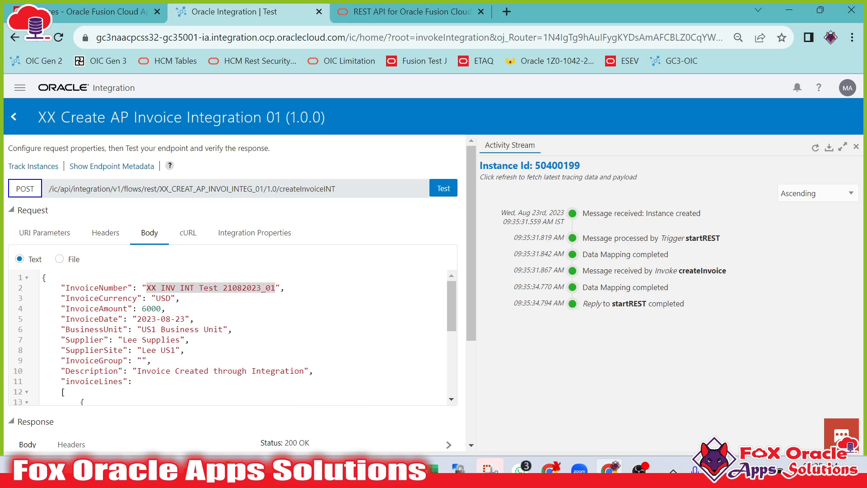
pyautogui.click(106, 11)
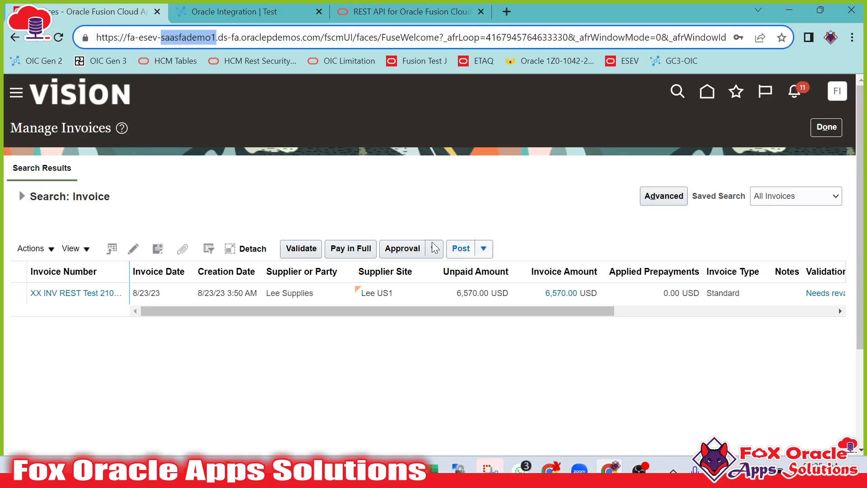
pyautogui.click(22, 197)
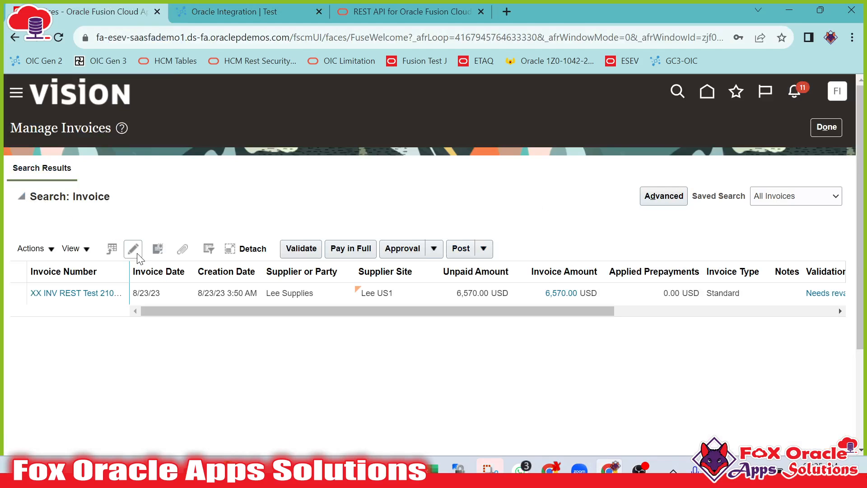
pyautogui.tripleClick(238, 263)
pyautogui.hotkey('ctrl', 'v')
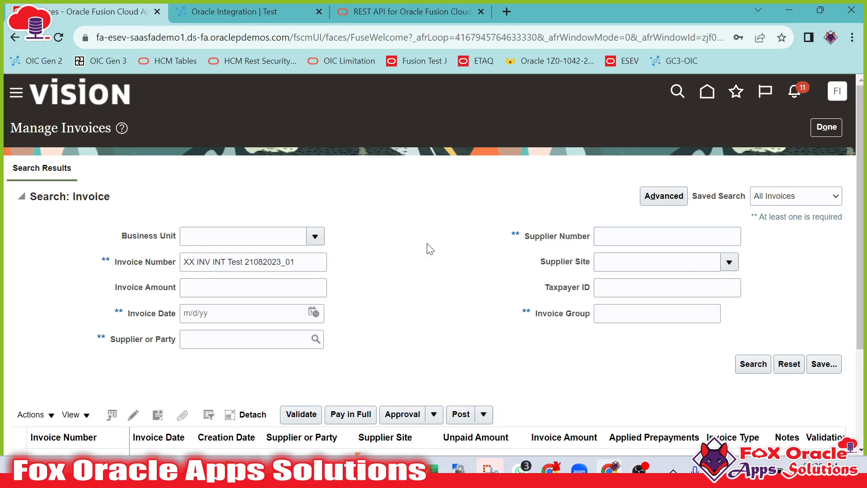
pyautogui.press('Return')
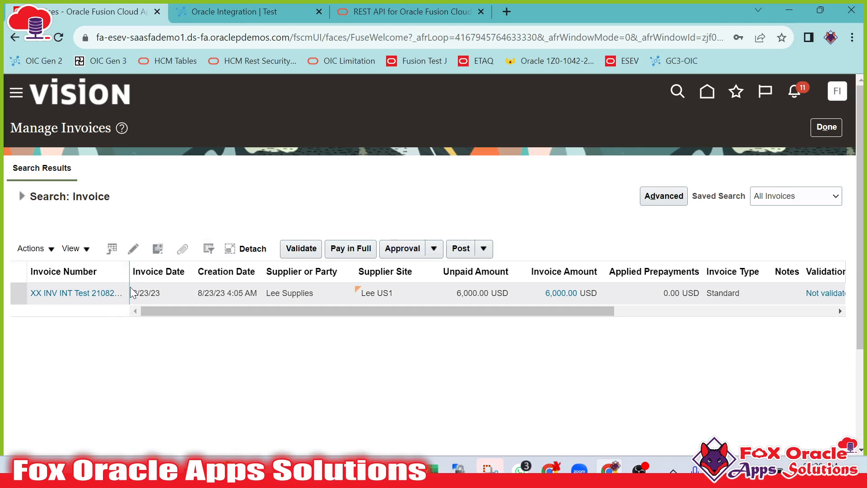
pyautogui.moveTo(179, 270); pyautogui.dragTo(198, 271)
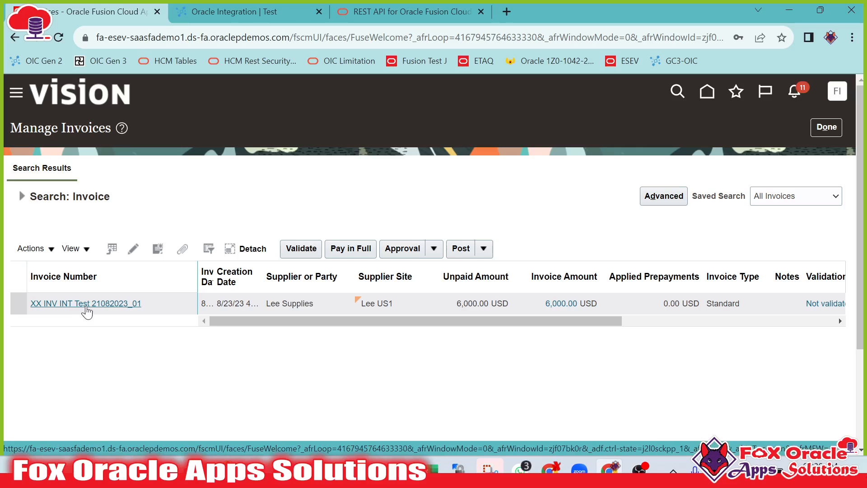
pyautogui.hotkey('alt', 'Tab')
pyautogui.click(320, 307)
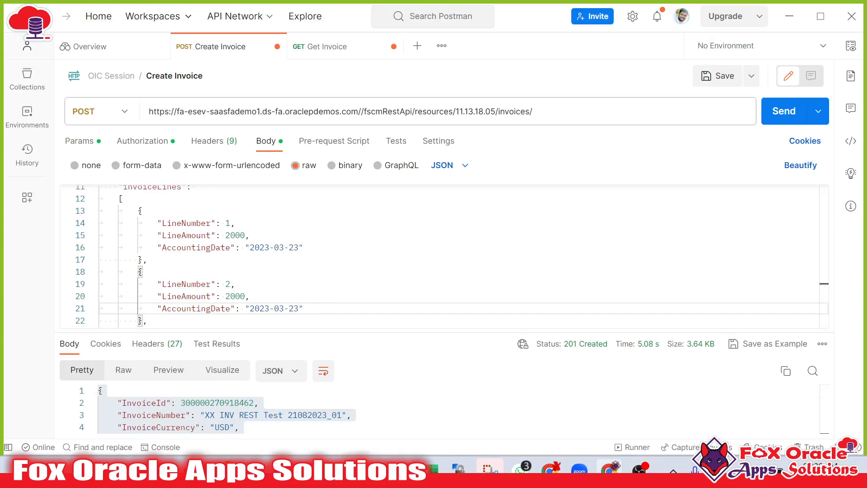
pyautogui.moveTo(610, 469)
pyautogui.click(609, 397)
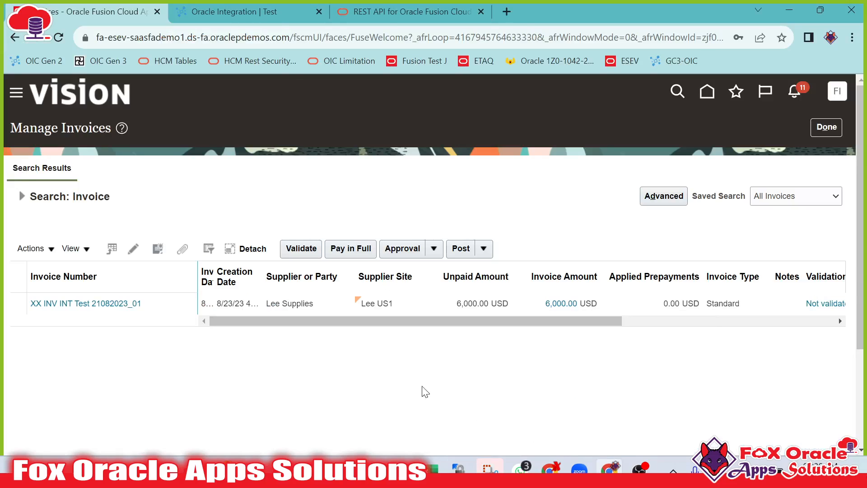
# Rerun the integration test with the same invoice number XX INV INT Test 21082023_01.
pyautogui.click(270, 9)
pyautogui.click(197, 314)
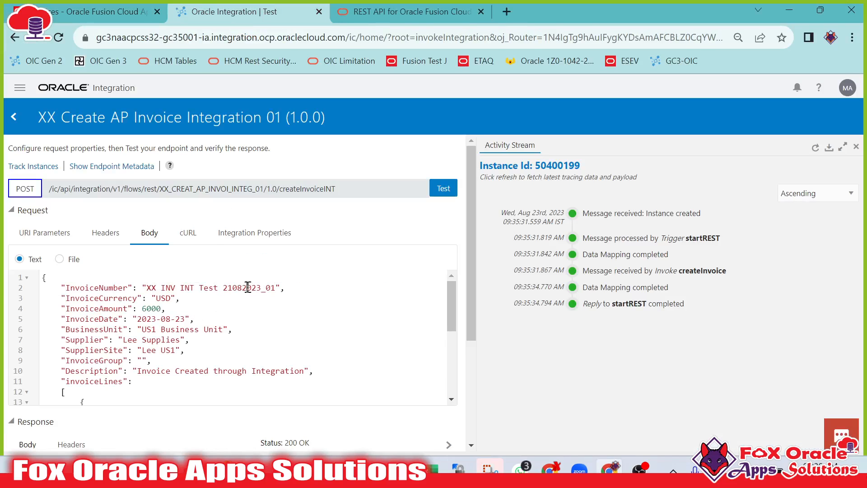
pyautogui.moveTo(230, 286); pyautogui.dragTo(283, 289)
pyautogui.click(275, 287)
pyautogui.click(443, 188)
# Examine the error details in the response body and the createInvoice error in the activity stream.
pyautogui.scroll(-4, 440, 231)
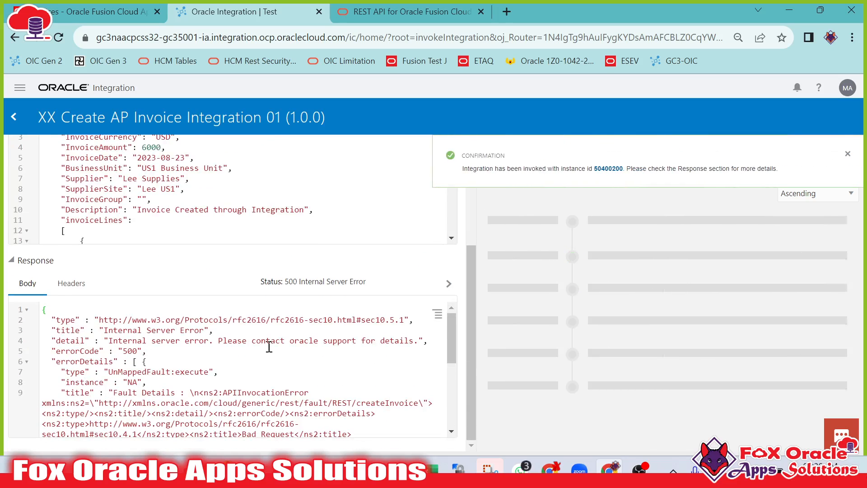
pyautogui.moveTo(113, 360); pyautogui.dragTo(199, 433)
pyautogui.scroll(-5, 204, 401)
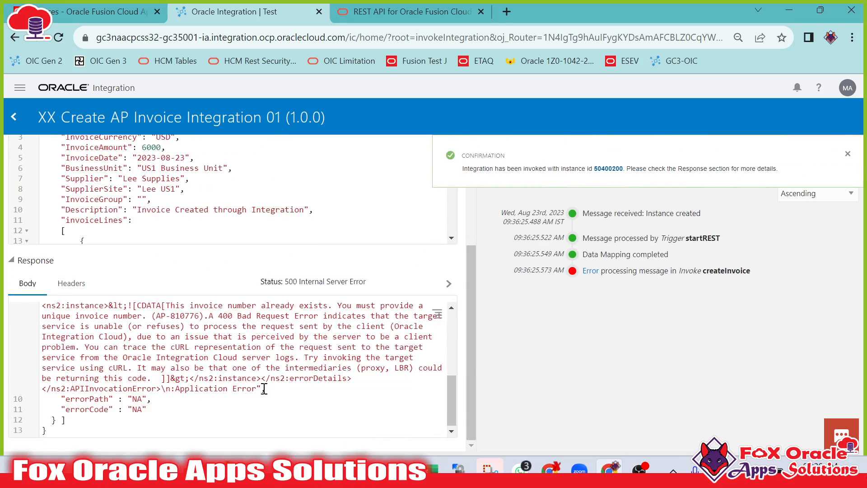
pyautogui.moveTo(247, 313); pyautogui.dragTo(385, 309)
pyautogui.click(391, 312)
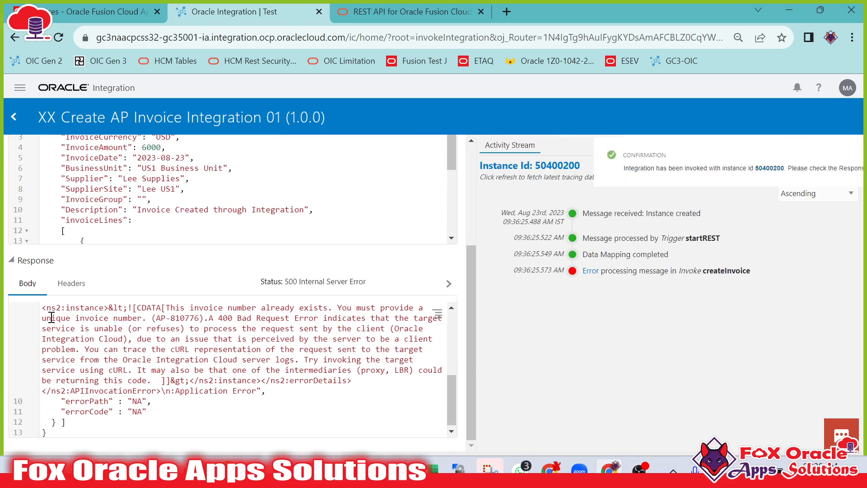
pyautogui.moveTo(49, 316); pyautogui.dragTo(129, 316)
pyautogui.click(226, 346)
pyautogui.scroll(3, 257, 342)
pyautogui.scroll(2, 257, 341)
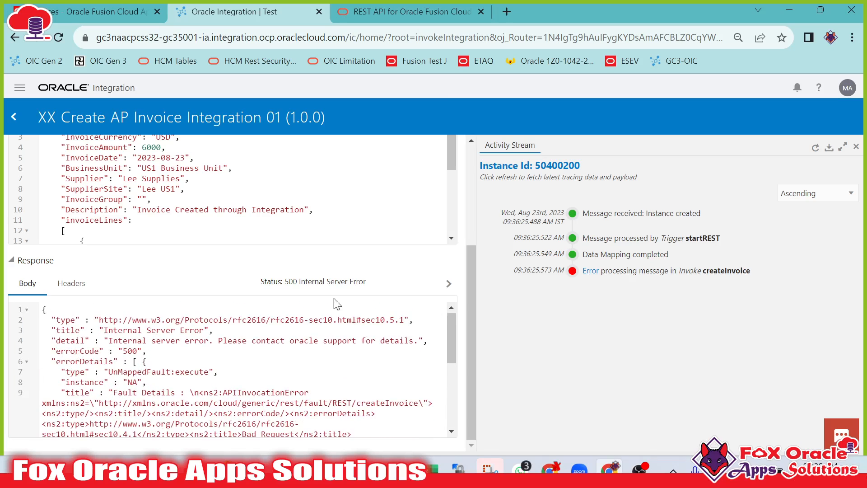
pyautogui.scroll(3, 307, 220)
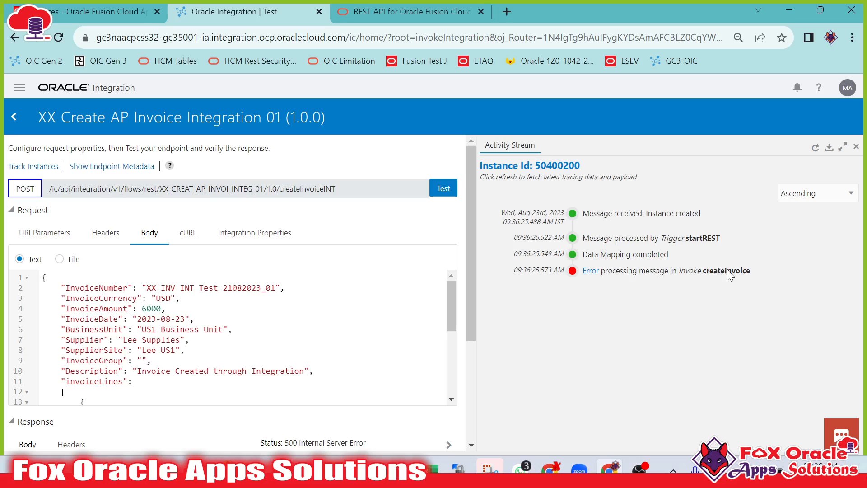
pyautogui.click(585, 271)
pyautogui.click(591, 272)
pyautogui.scroll(-4, 318, 397)
# Deactivate the XX Create AP Invoice Integration 01 integration from the integrations list.
pyautogui.click(13, 117)
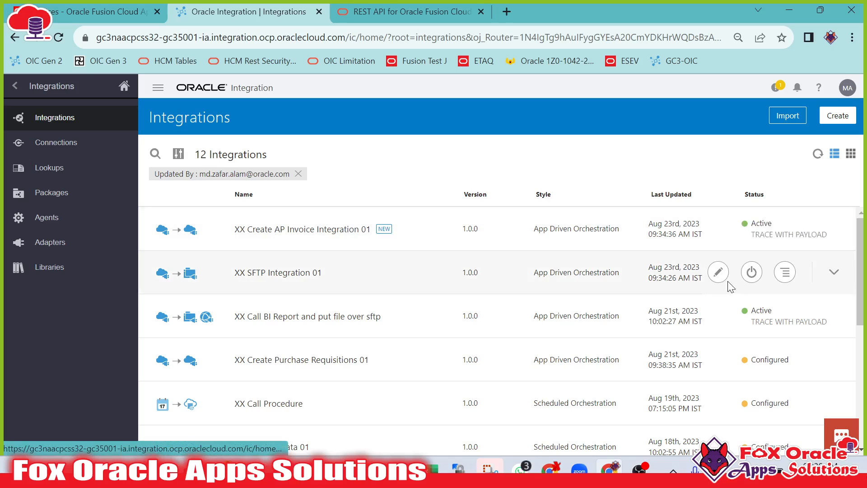
pyautogui.click(751, 229)
pyautogui.click(544, 305)
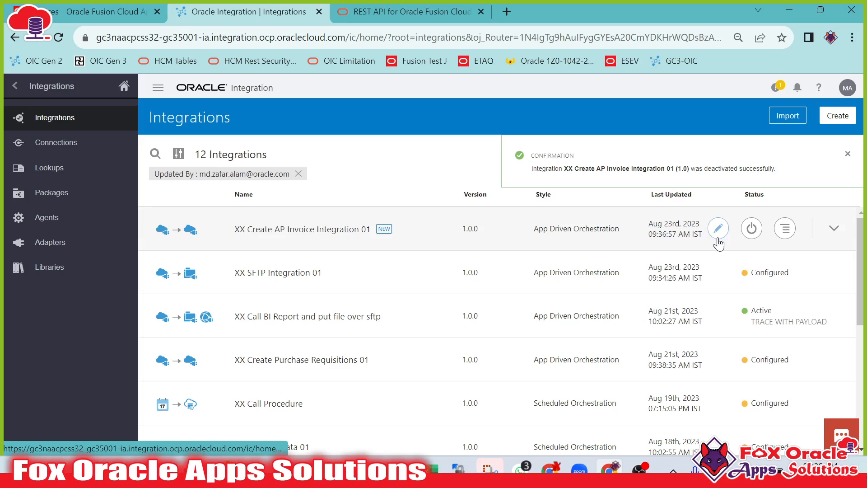
# Open the integration for editing and add a Scope action named createInvoiceScope on the canvas.
pyautogui.click(718, 228)
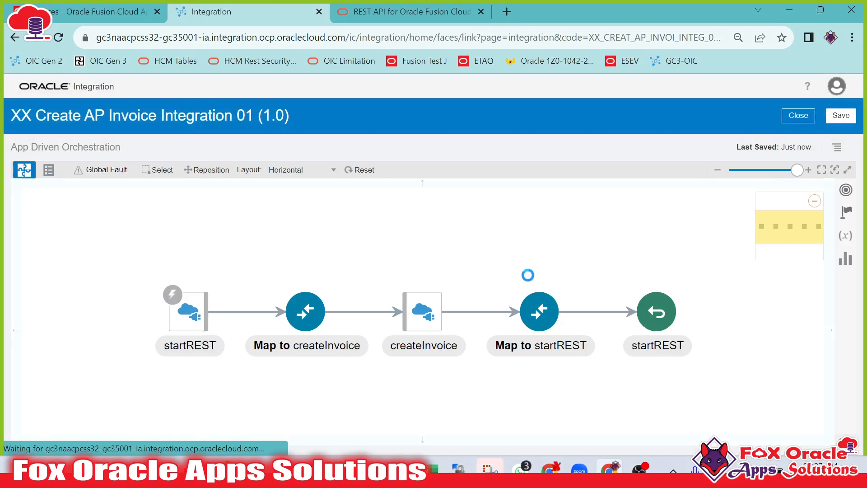
pyautogui.moveTo(424, 375); pyautogui.dragTo(432, 358)
pyautogui.click(427, 307)
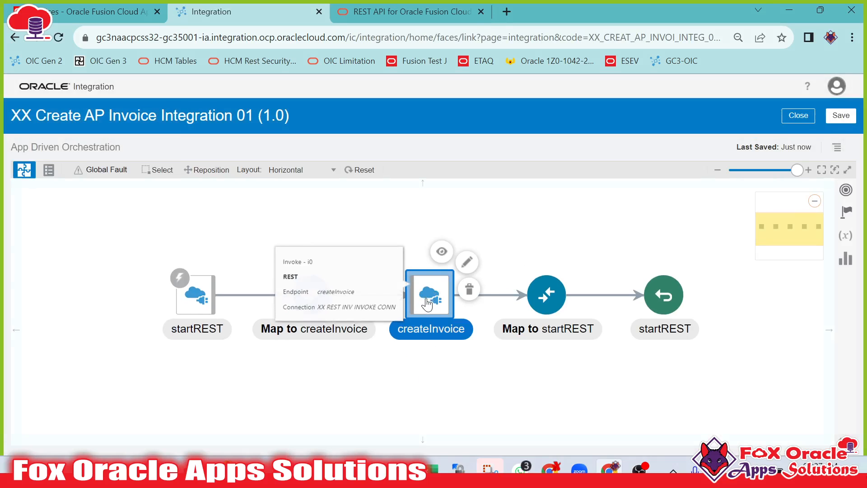
pyautogui.click(364, 329)
pyautogui.click(429, 293)
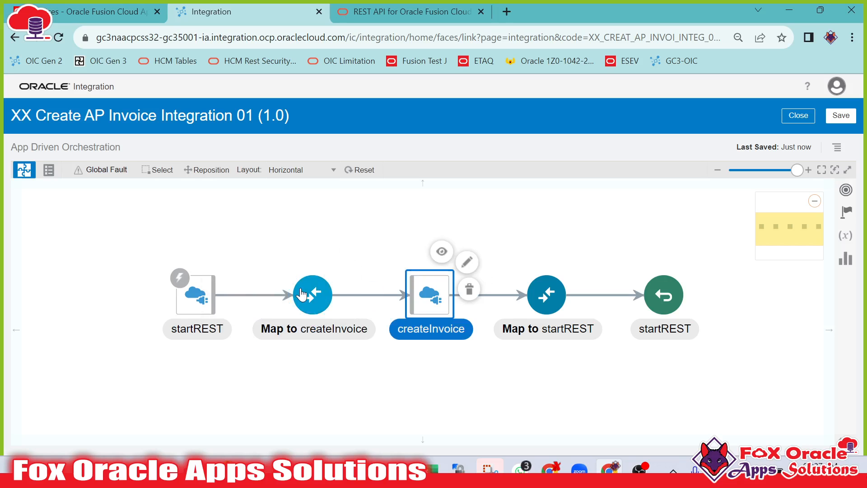
pyautogui.click(847, 211)
pyautogui.scroll(-2, 649, 316)
pyautogui.moveTo(639, 356); pyautogui.dragTo(248, 294)
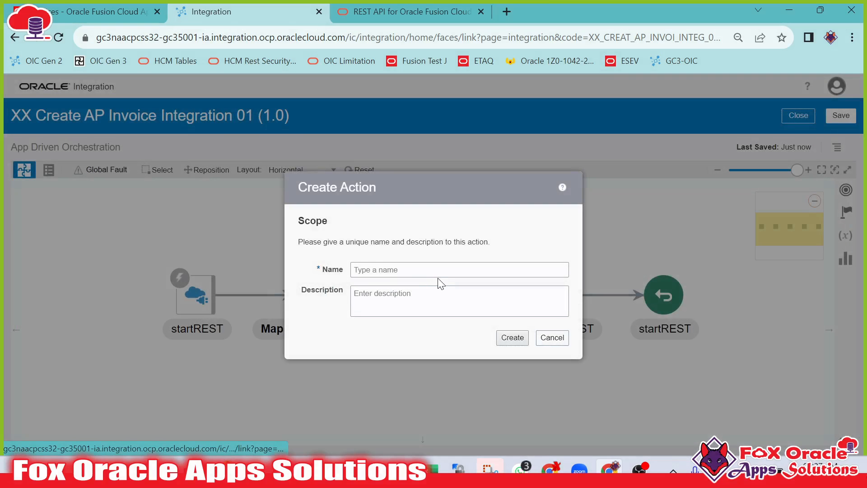
pyautogui.click(440, 267)
pyautogui.write('createUbviu')
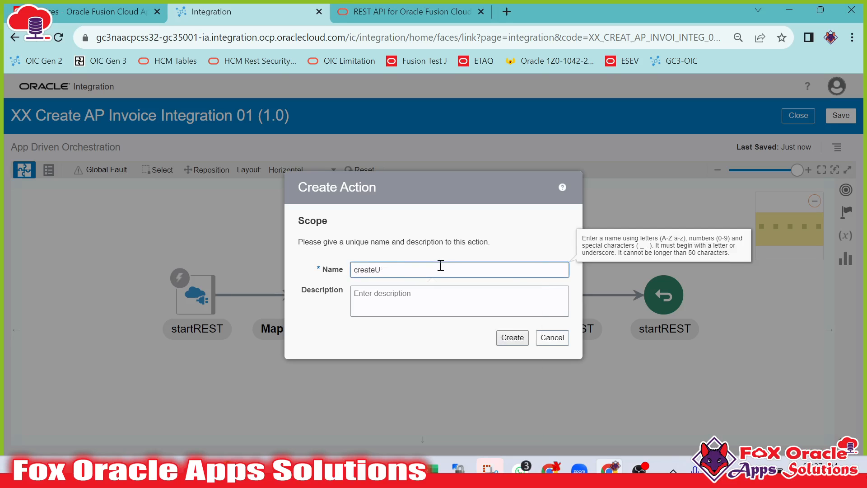
pyautogui.press('BackSpace')
pyautogui.press('BackSpace')
pyautogui.write('In')
pyautogui.click(509, 338)
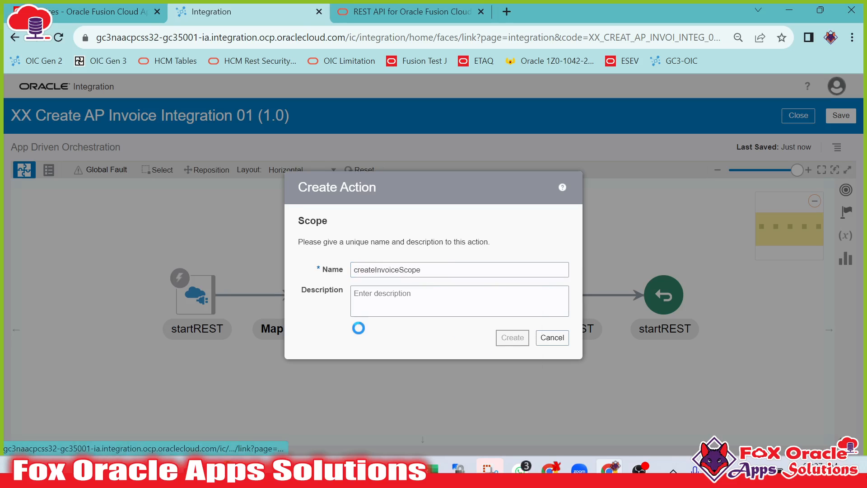
# Move the Map to createInvoice and createInvoice actions into createInvoiceScope.
pyautogui.moveTo(661, 367); pyautogui.dragTo(481, 268)
pyautogui.click(193, 195)
pyautogui.moveTo(455, 383); pyautogui.dragTo(237, 329)
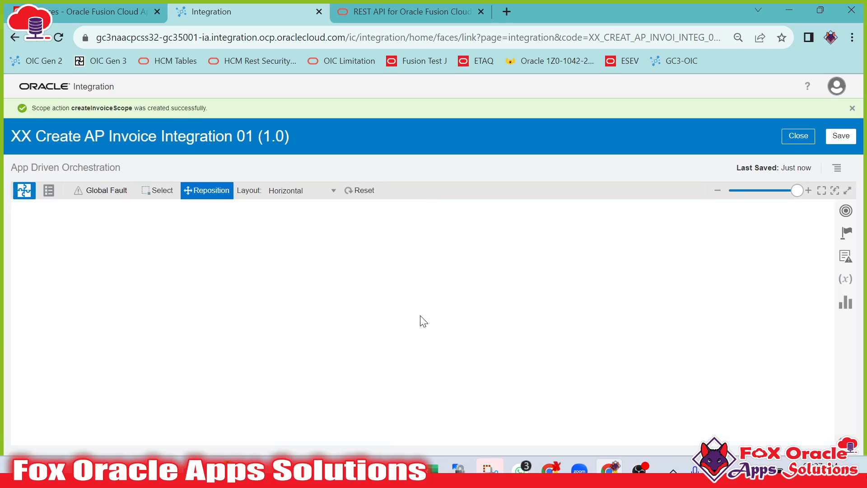
pyautogui.moveTo(633, 385); pyautogui.dragTo(336, 328)
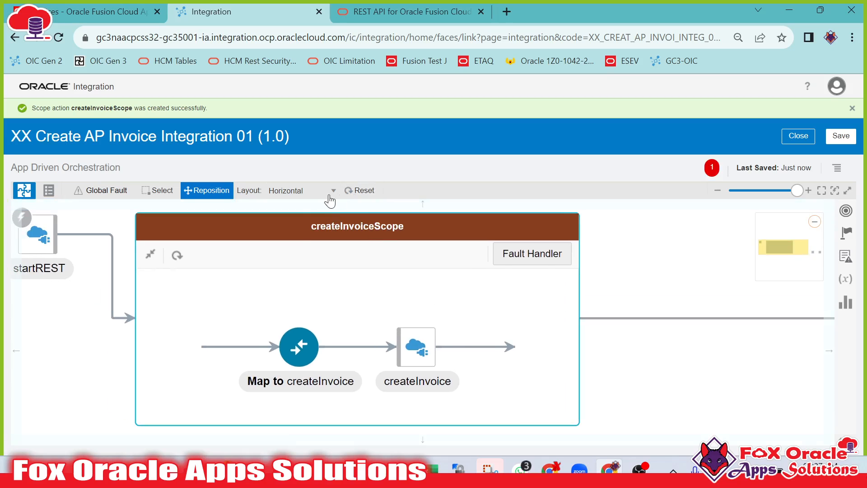
pyautogui.moveTo(343, 286); pyautogui.dragTo(345, 291)
pyautogui.click(368, 191)
pyautogui.scroll(-2, 366, 283)
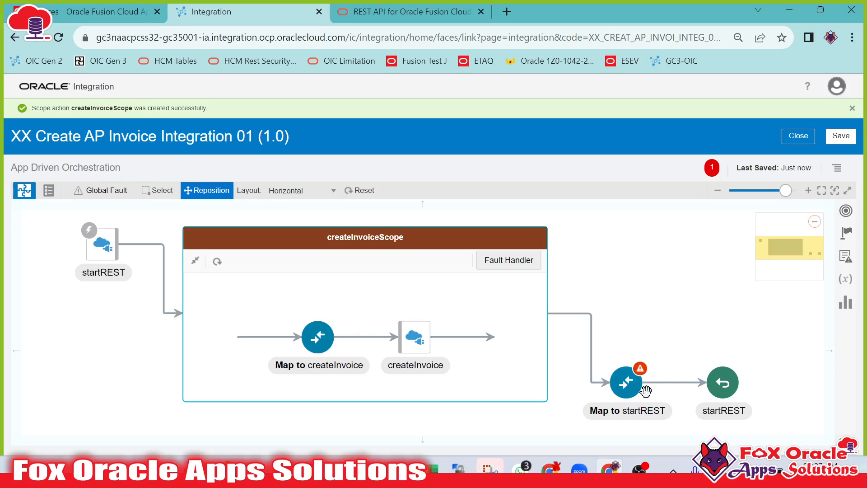
pyautogui.click(156, 190)
pyautogui.click(413, 347)
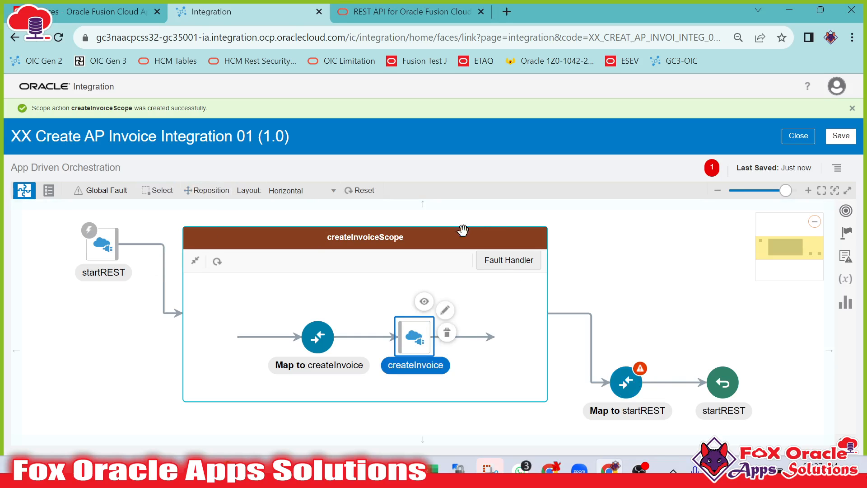
pyautogui.click(370, 309)
pyautogui.click(425, 351)
pyautogui.moveTo(303, 299)
pyautogui.mouseDown()
pyautogui.moveTo(328, 318)
pyautogui.moveTo(316, 307)
pyautogui.mouseUp()
pyautogui.moveTo(512, 322); pyautogui.dragTo(513, 321)
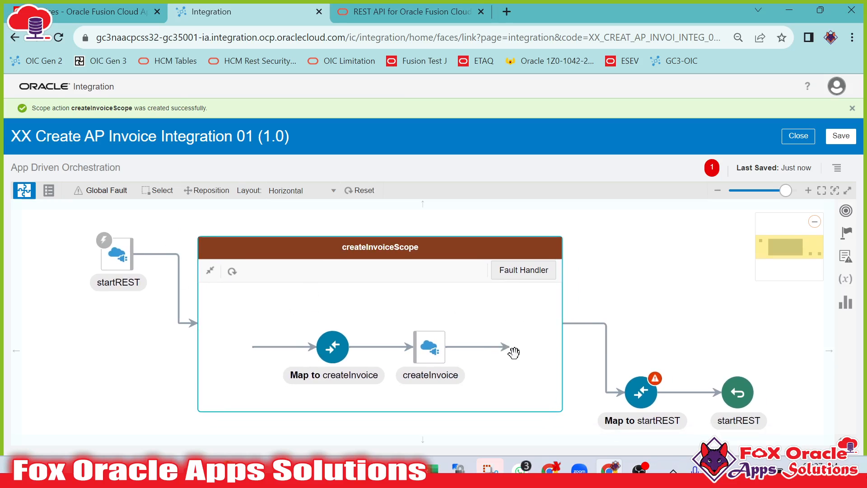
pyautogui.click(637, 391)
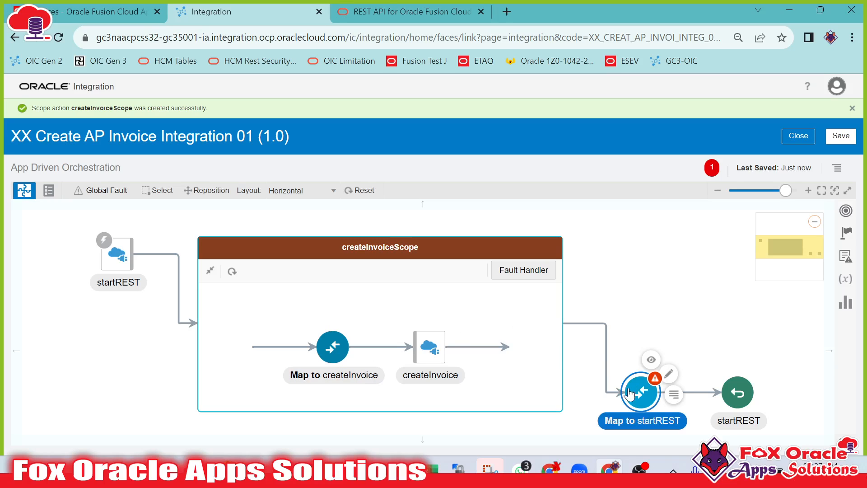
# Add an Assign action named default_assign between startREST and createInvoiceScope.
pyautogui.moveTo(179, 274)
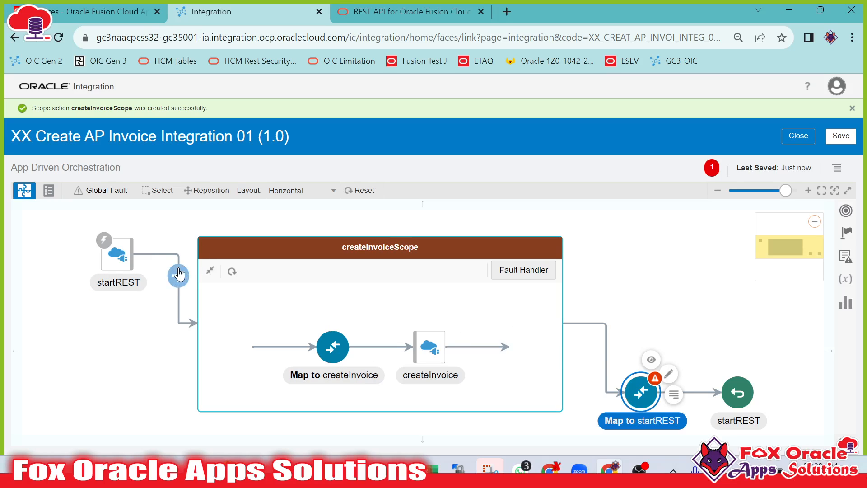
pyautogui.click(845, 235)
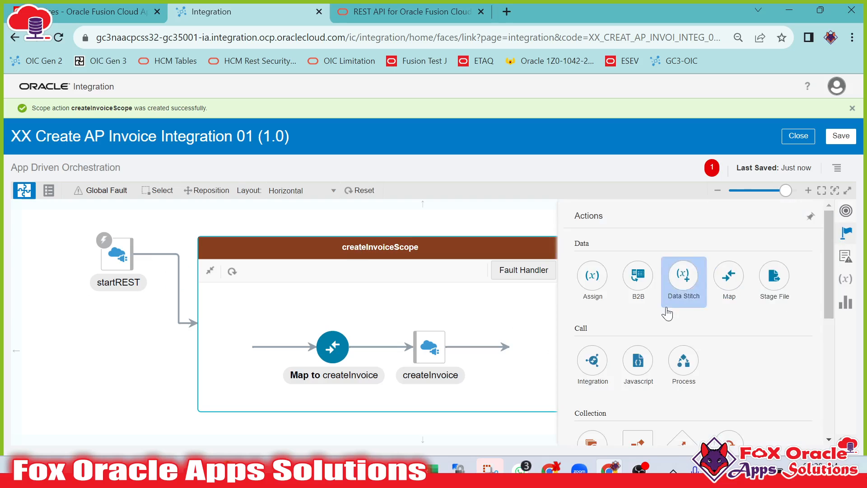
pyautogui.moveTo(592, 276); pyautogui.dragTo(179, 274)
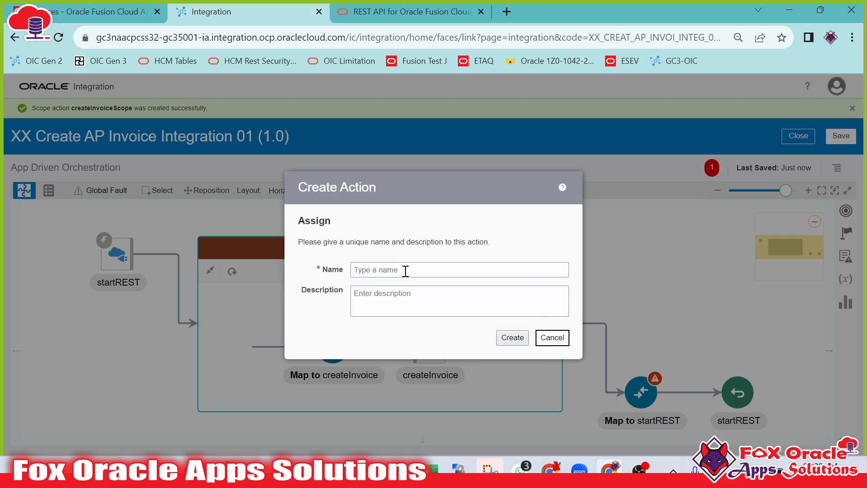
pyautogui.click(405, 270)
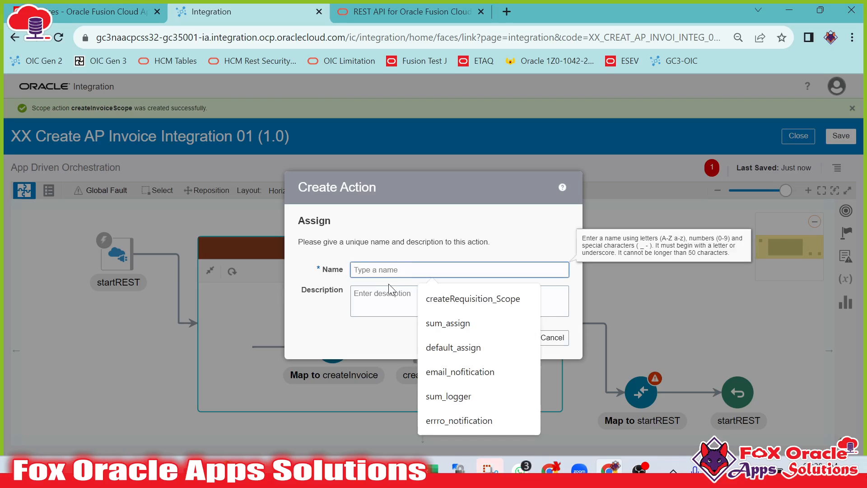
pyautogui.write('default_assign')
pyautogui.click(460, 302)
pyautogui.click(512, 340)
# Create the assign variable var_Status of type string with an empty-string expression and validate it.
pyautogui.click(820, 295)
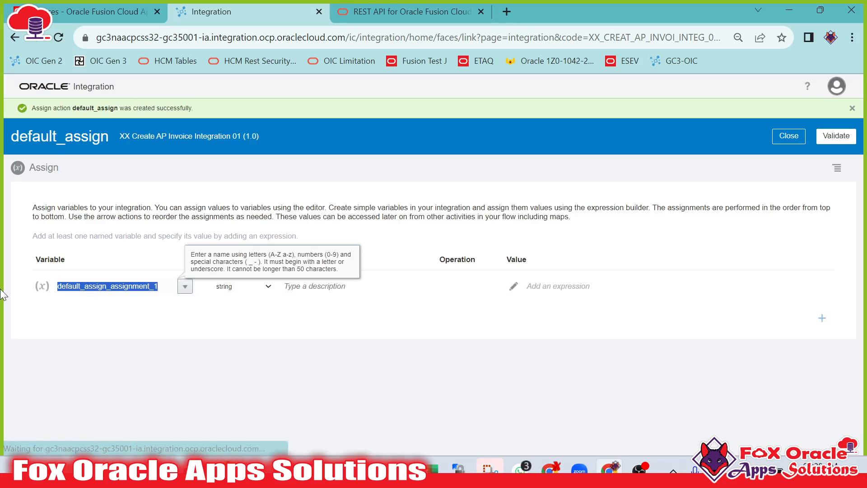
pyautogui.write('var_Status')
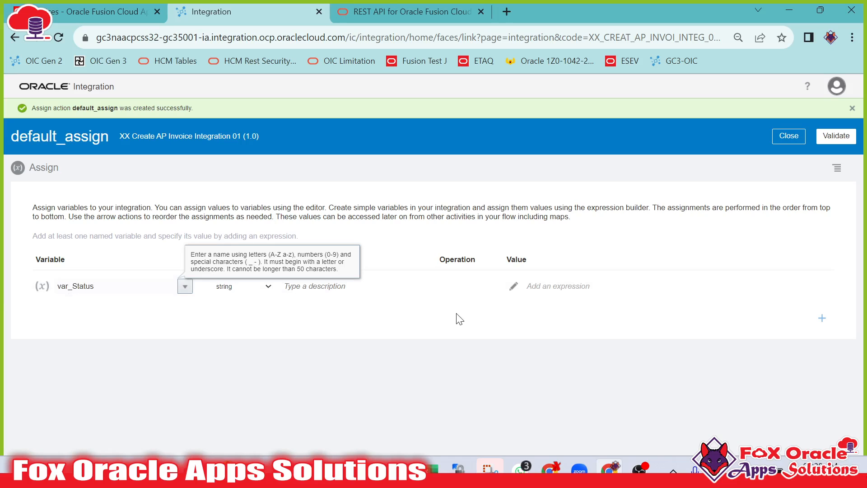
pyautogui.click(513, 287)
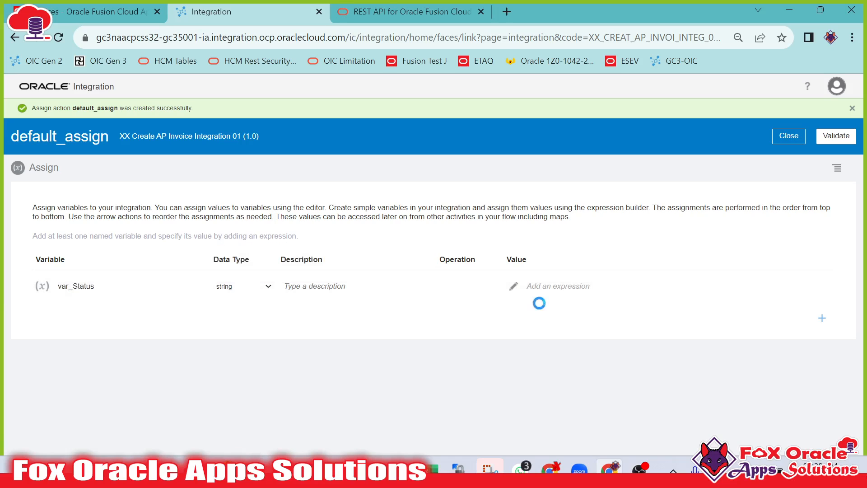
pyautogui.click(527, 286)
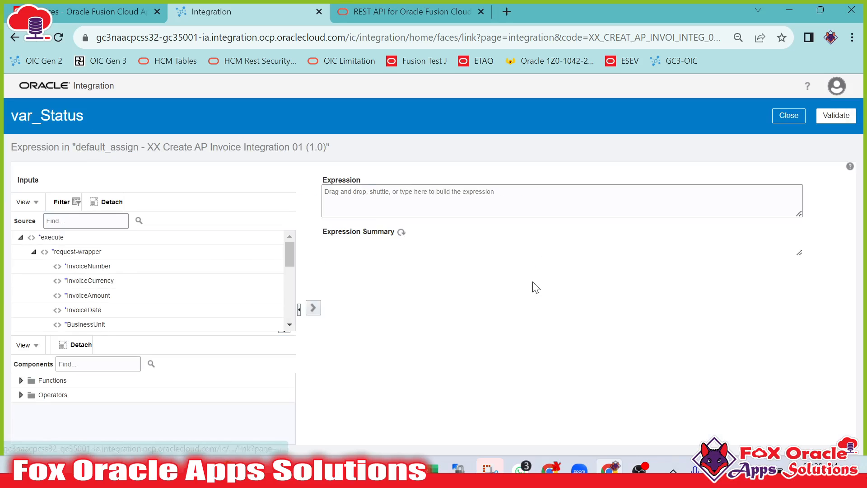
pyautogui.click(508, 205)
pyautogui.write("''")
pyautogui.click(836, 116)
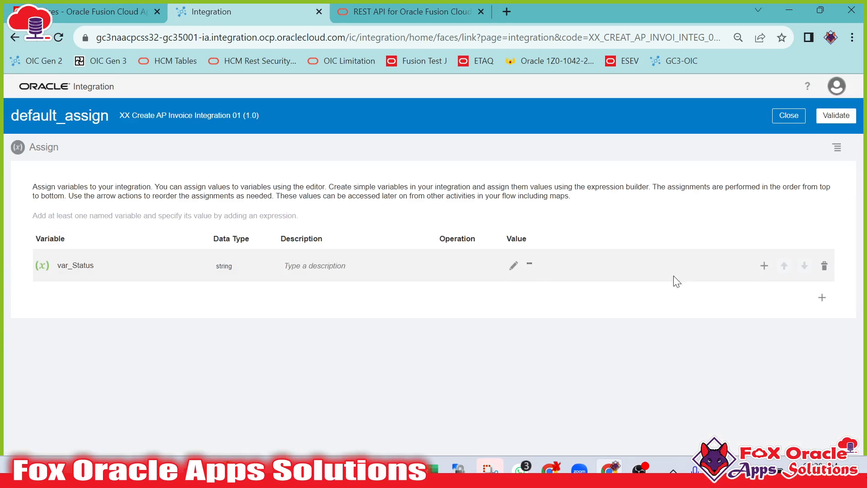
# Add a second variable var_InvoiceId with an empty-string expression, validate, and close the default_assign editor.
pyautogui.click(822, 298)
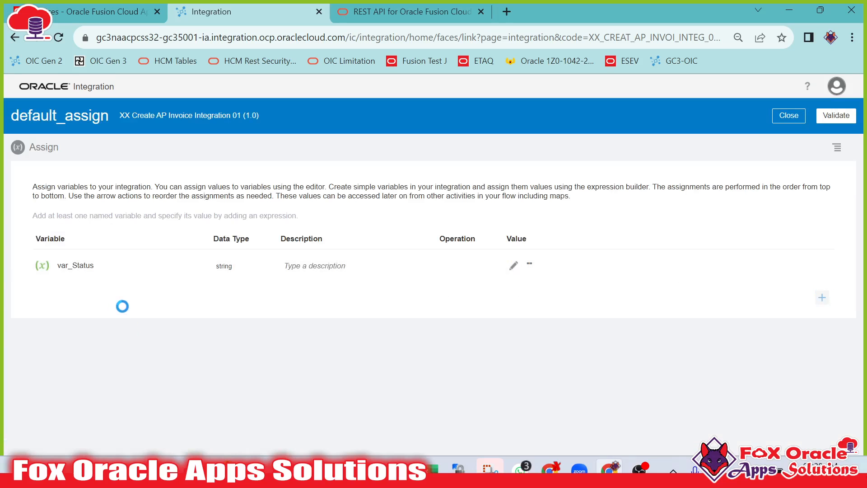
pyautogui.moveTo(168, 302); pyautogui.dragTo(2, 293)
pyautogui.write('var_InvoiceId')
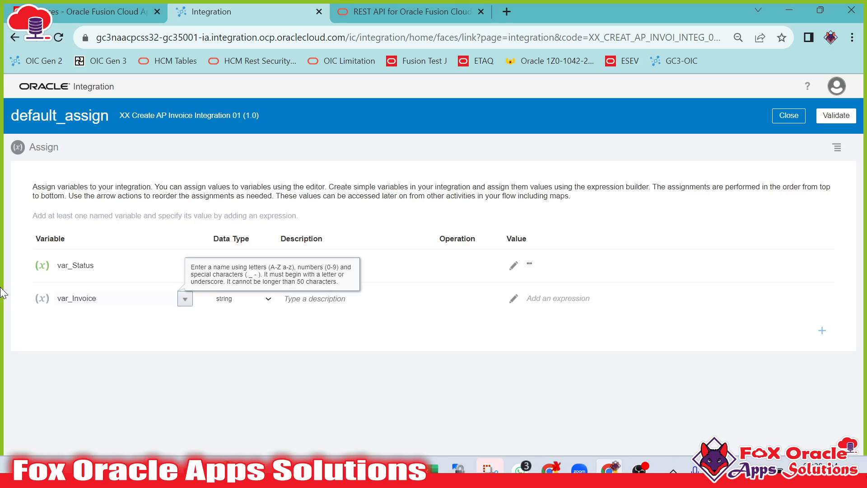
pyautogui.click(513, 299)
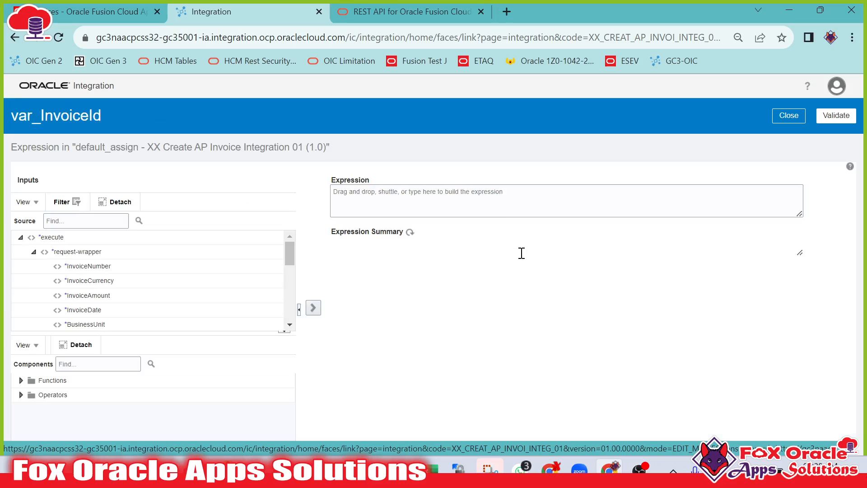
pyautogui.click(502, 212)
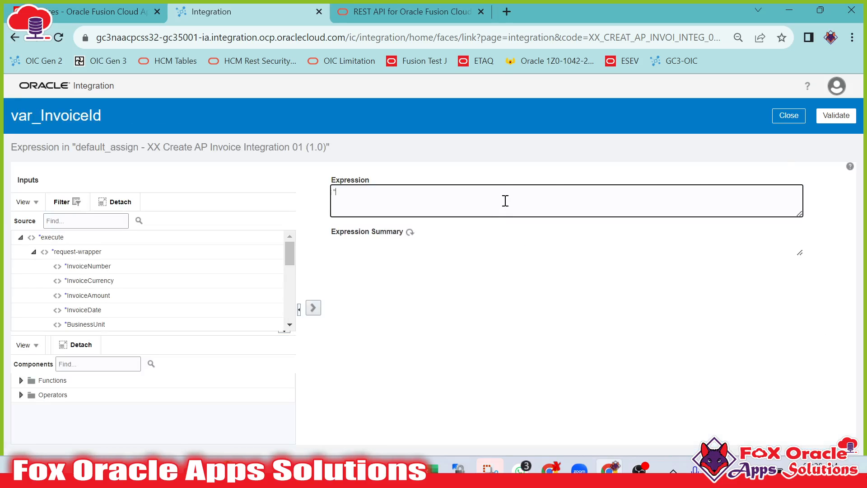
pyautogui.write("''")
pyautogui.click(836, 116)
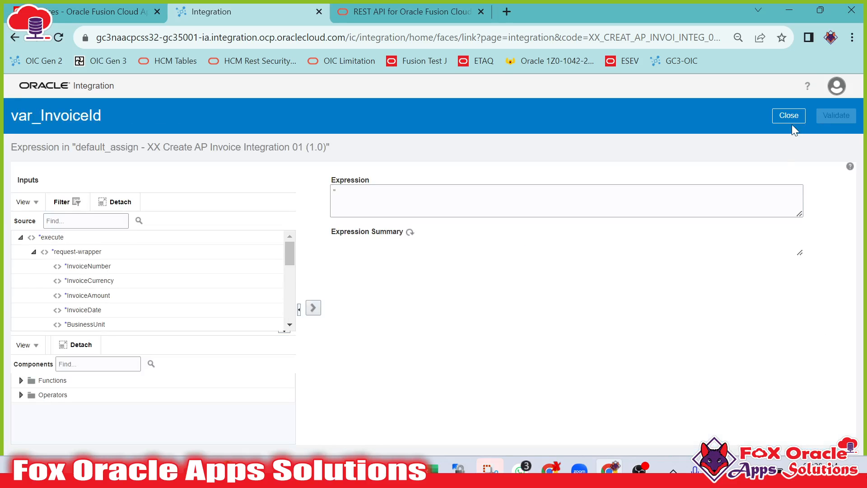
pyautogui.click(788, 136)
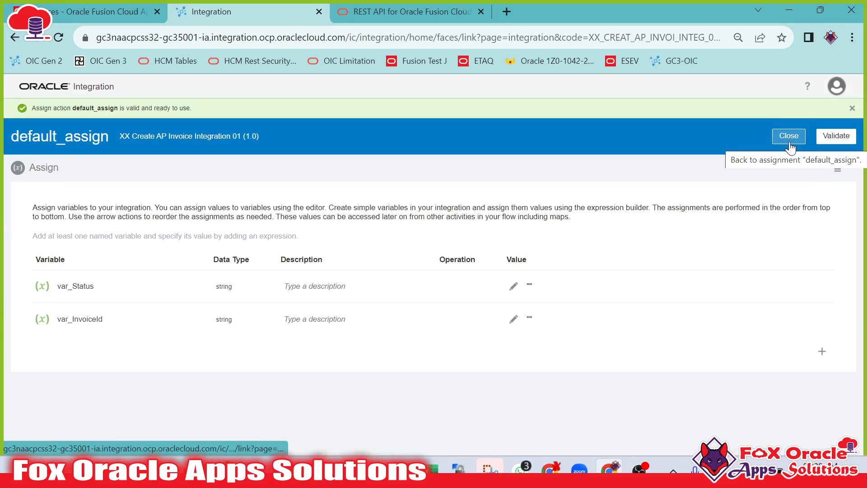
pyautogui.click(788, 136)
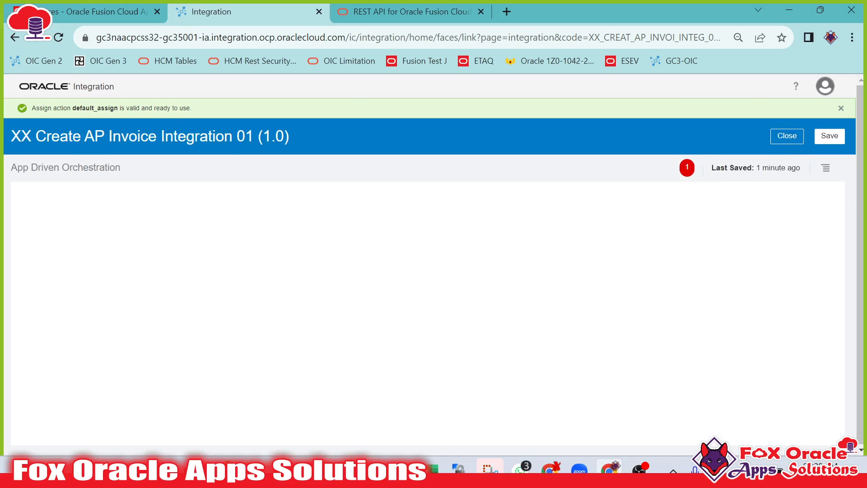
# Switch to Notepad++ and add a ProcessMessage field with value "Invoice created successfully" to the sample response JSON.
pyautogui.moveTo(237, 472)
pyautogui.click(262, 429)
pyautogui.click(271, 167)
pyautogui.click(148, 165)
pyautogui.doubleClick(163, 165)
pyautogui.click(389, 164)
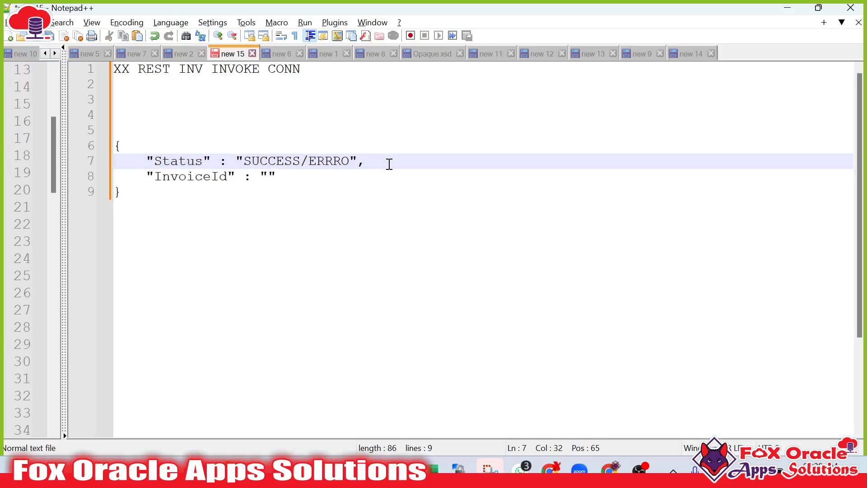
pyautogui.press('Return')
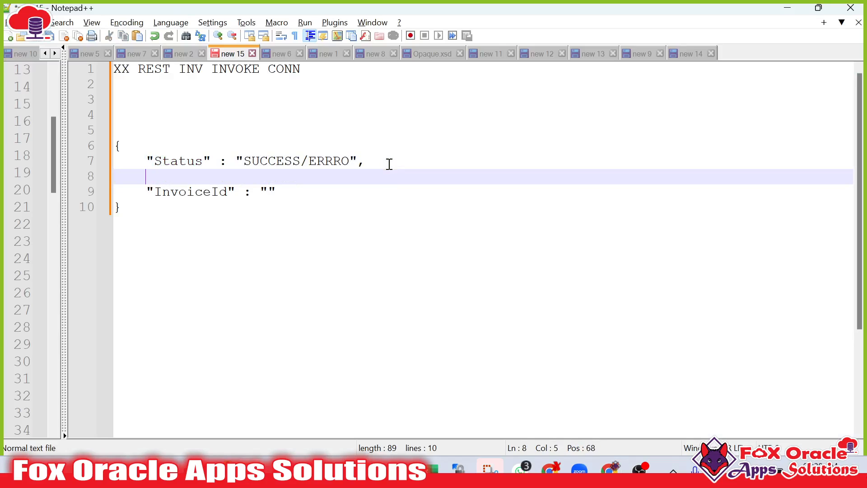
pyautogui.write('"ProcessMessag')
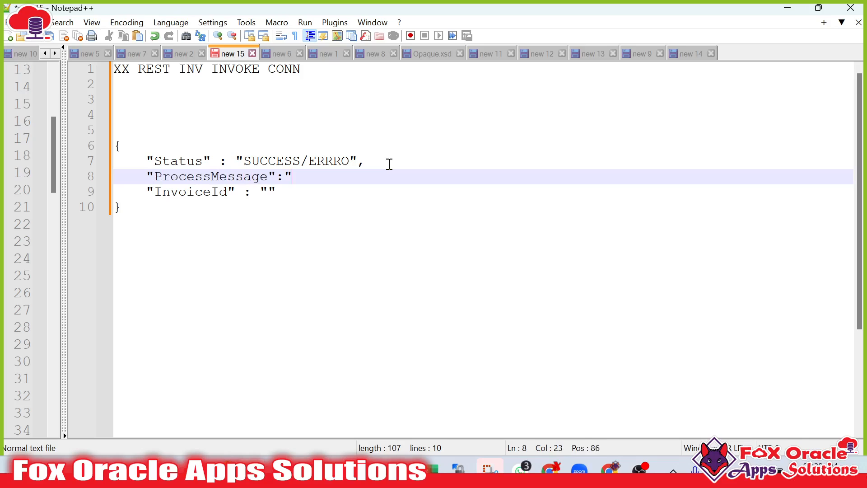
pyautogui.write('e":"S')
pyautogui.press('BackSpace')
pyautogui.write('Integvoice created successfully')
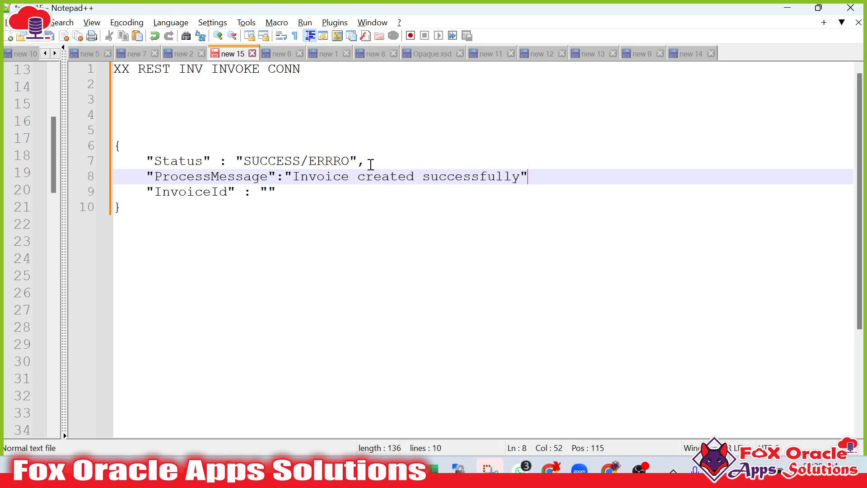
# Add the missing comma after the ProcessMessage line and select the whole JSON payload.
pyautogui.moveTo(302, 150); pyautogui.dragTo(314, 155)
pyautogui.click(301, 177)
pyautogui.click(527, 180)
pyautogui.click(258, 197)
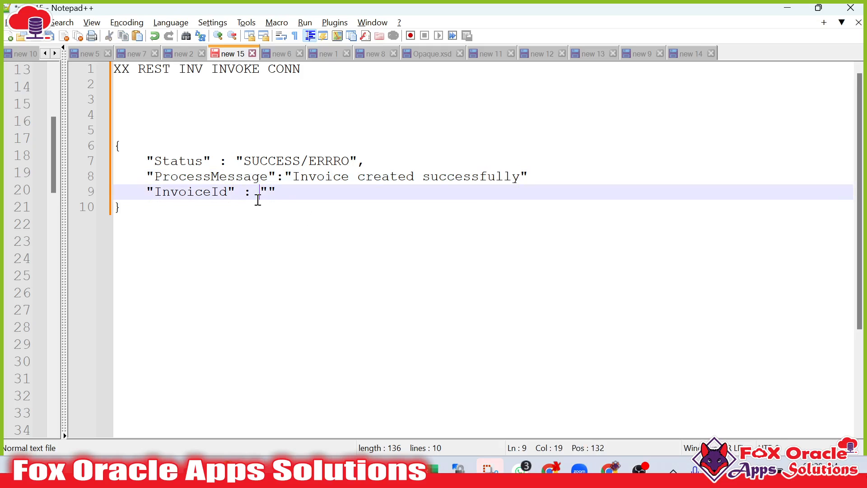
pyautogui.click(534, 175)
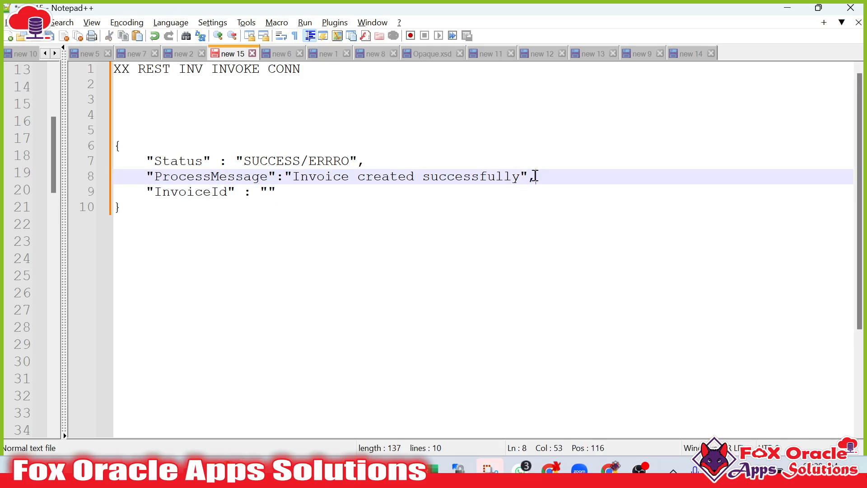
pyautogui.doubleClick(228, 180)
pyautogui.moveTo(293, 176); pyautogui.dragTo(520, 176)
pyautogui.click(244, 192)
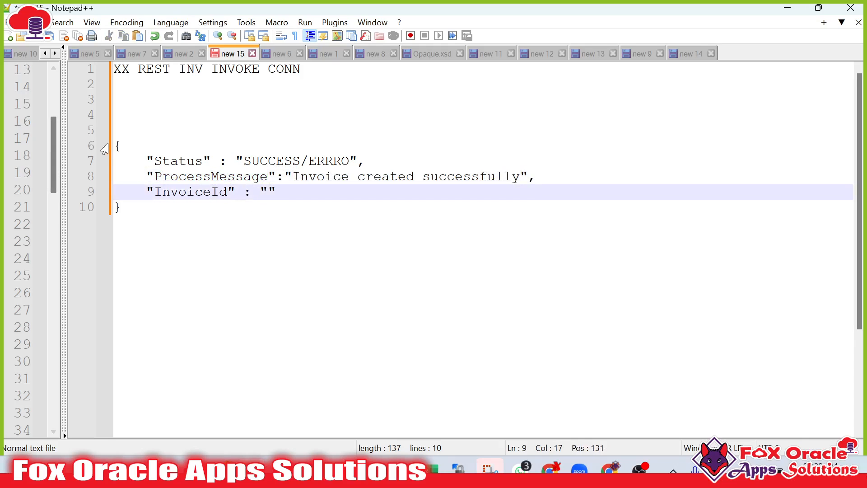
pyautogui.moveTo(117, 146); pyautogui.dragTo(140, 218)
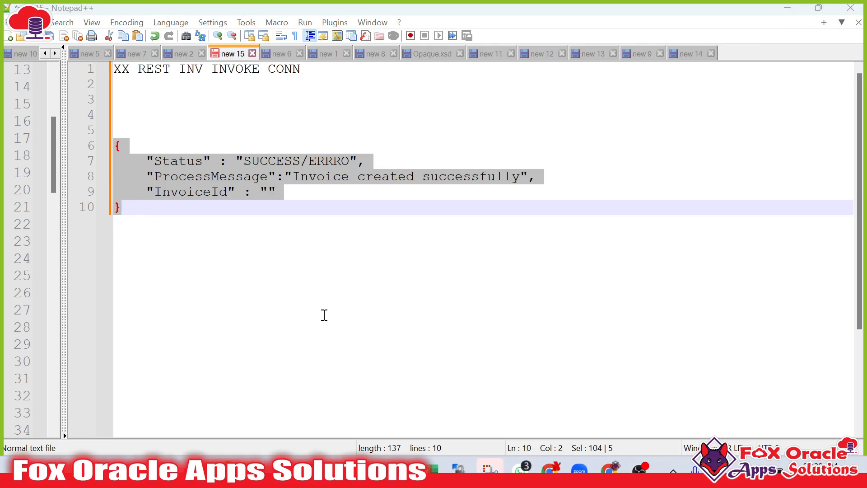
# Replace the startREST trigger's response sample JSON with the new payload and confirm the endpoint configuration update.
pyautogui.hotkey('alt', 'Tab')
pyautogui.moveTo(156, 308); pyautogui.dragTo(165, 319)
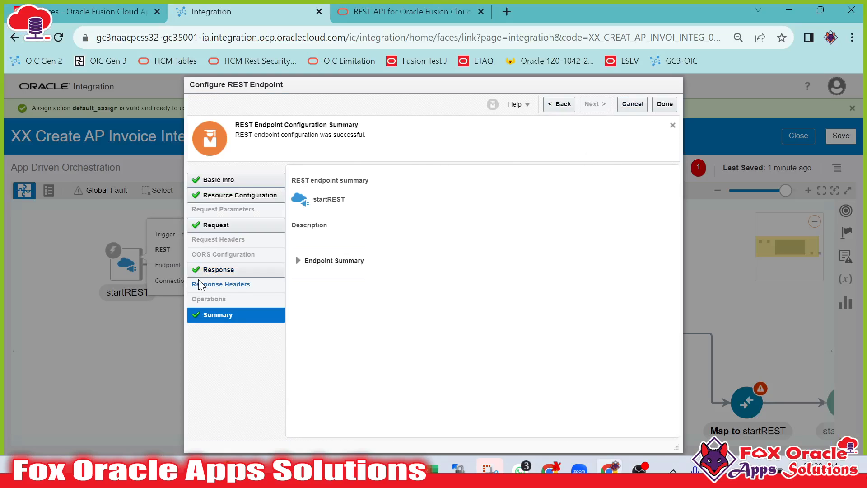
pyautogui.click(217, 271)
pyautogui.click(585, 339)
pyautogui.click(406, 262)
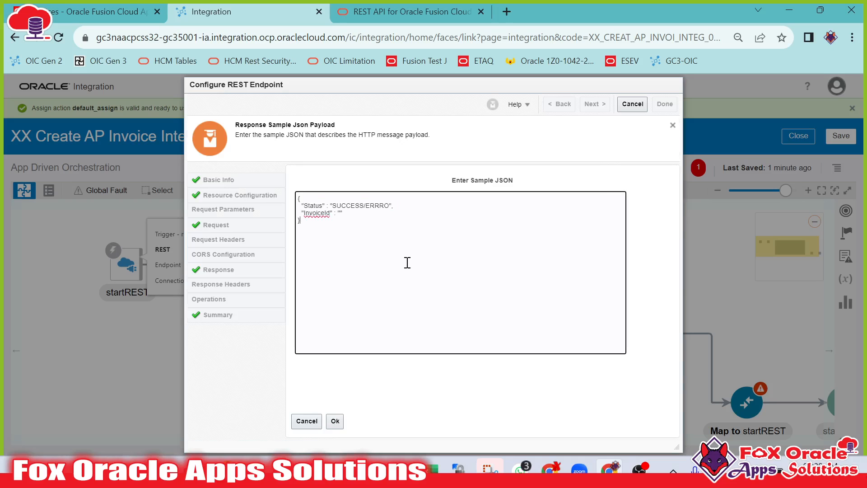
pyautogui.click(335, 421)
pyautogui.click(665, 108)
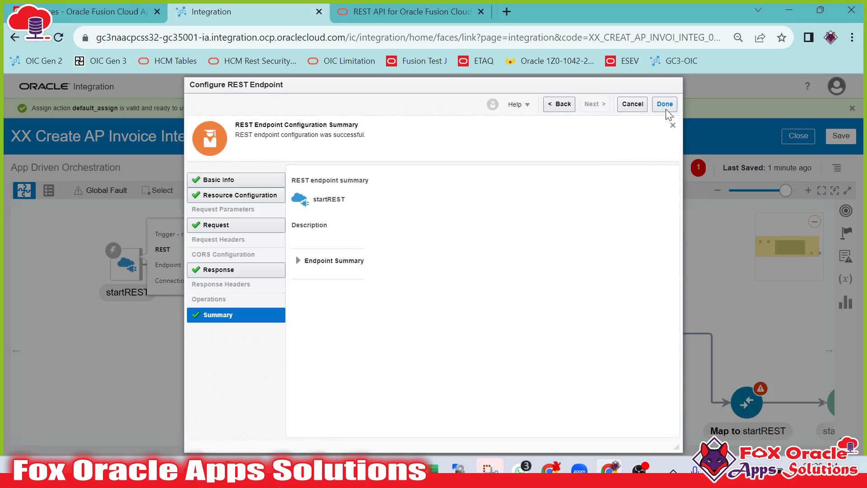
pyautogui.click(668, 109)
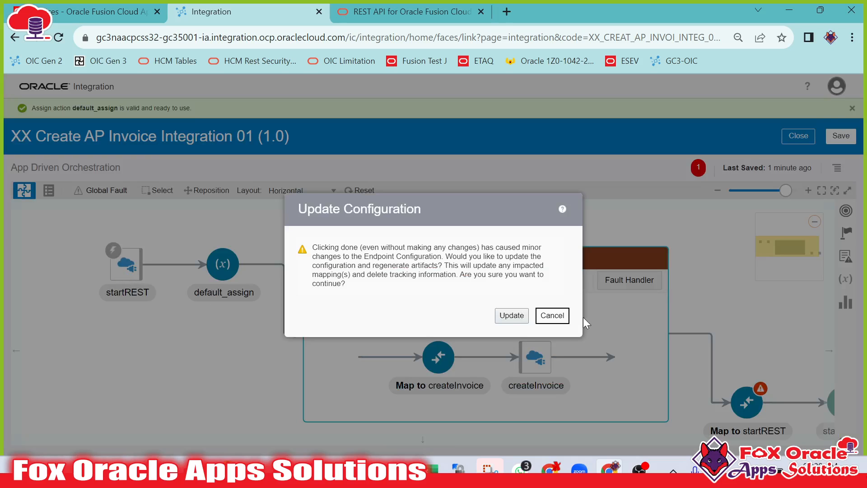
pyautogui.click(518, 316)
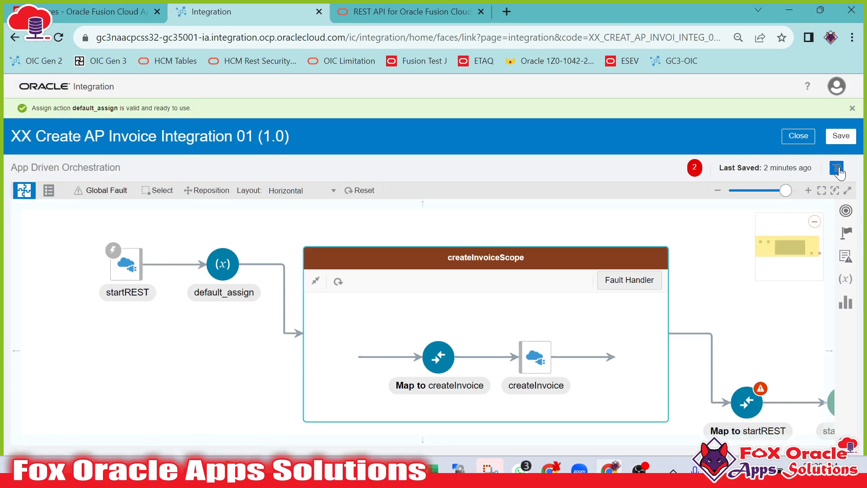
# Set InvoiceNumber as the primary business identifier for tracking and save it.
pyautogui.click(837, 170)
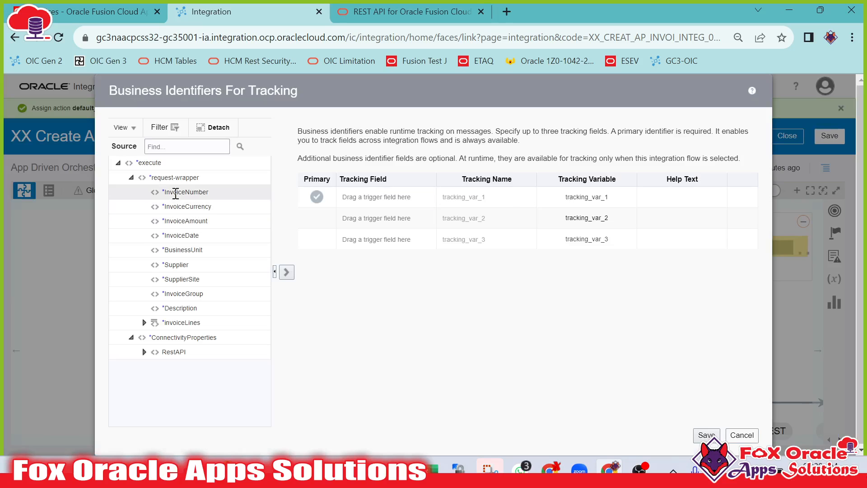
pyautogui.moveTo(176, 193); pyautogui.dragTo(386, 196)
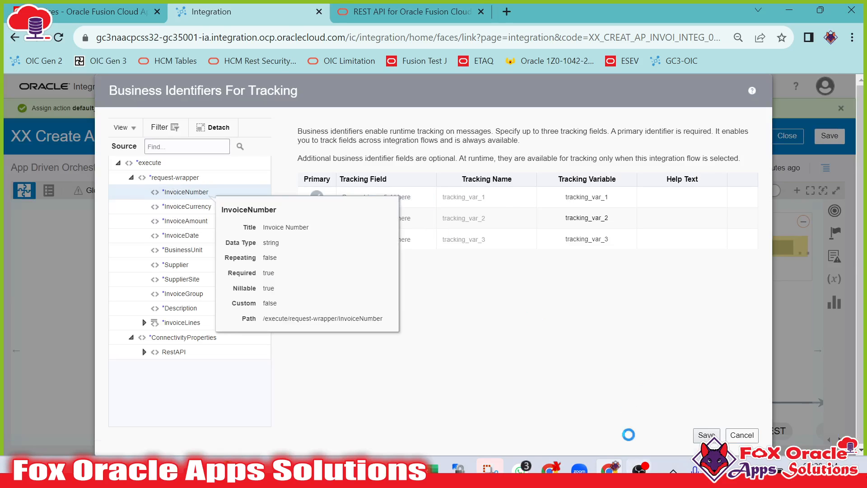
pyautogui.click(707, 434)
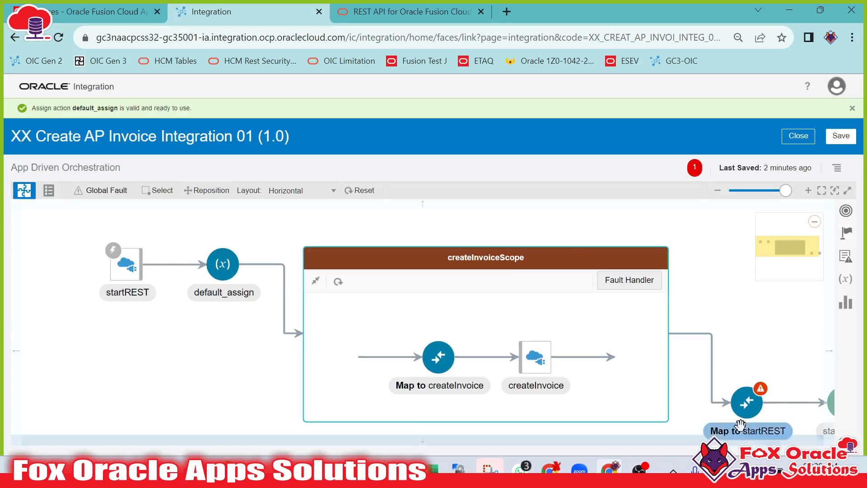
pyautogui.click(747, 402)
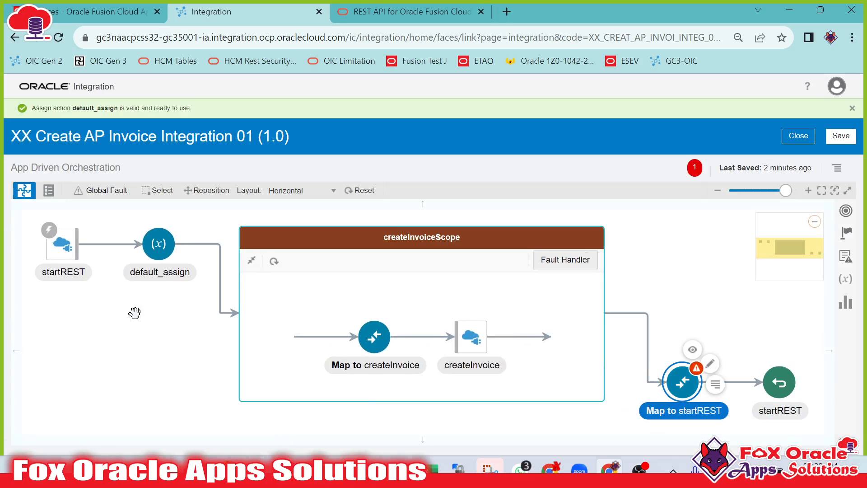
pyautogui.click(150, 305)
pyautogui.click(74, 260)
# Reopen default_assign and add variable var_ProcessMessage with an empty-string expression, then validate it.
pyautogui.click(163, 257)
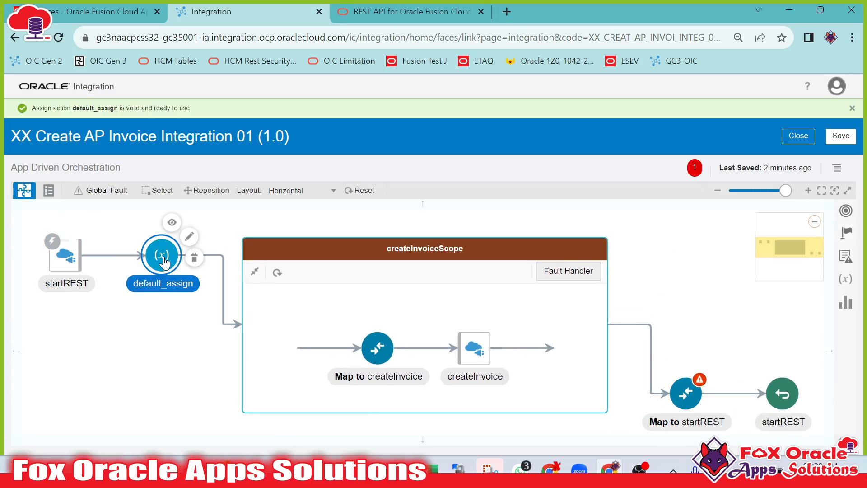
pyautogui.click(193, 304)
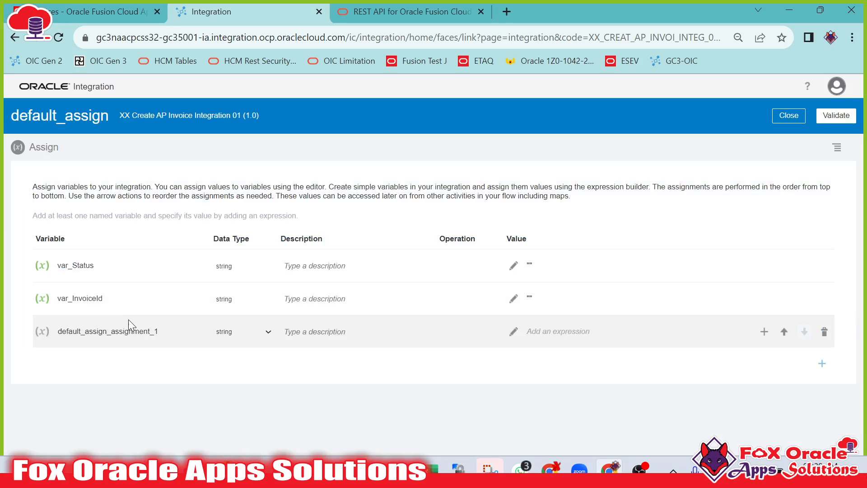
pyautogui.moveTo(158, 328); pyautogui.dragTo(1, 312)
pyautogui.write('var_Processmessage')
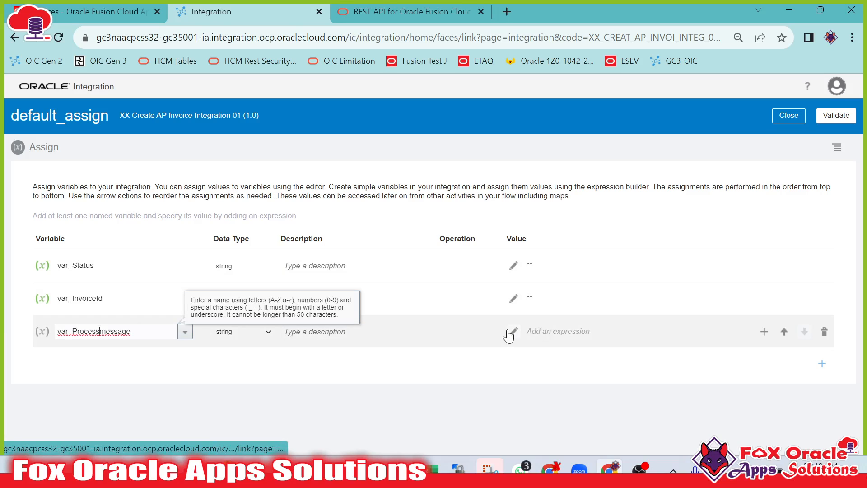
pyautogui.write('M')
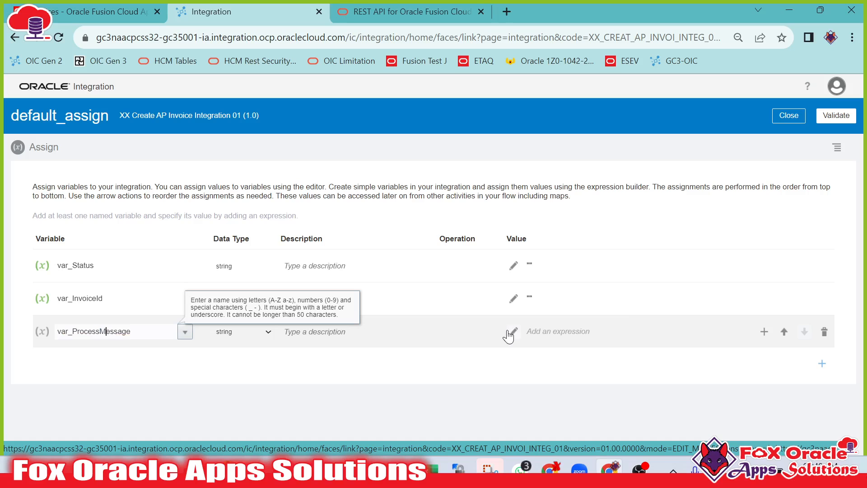
pyautogui.click(513, 343)
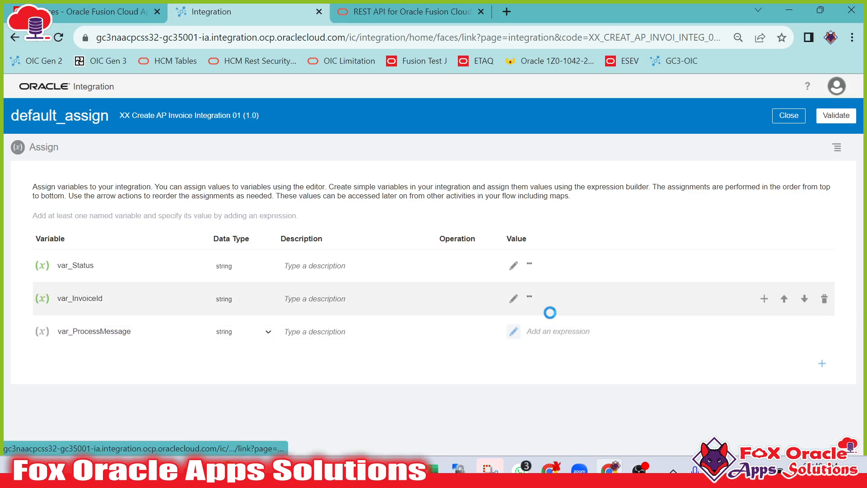
pyautogui.click(517, 206)
pyautogui.write('"')
pyautogui.click(836, 115)
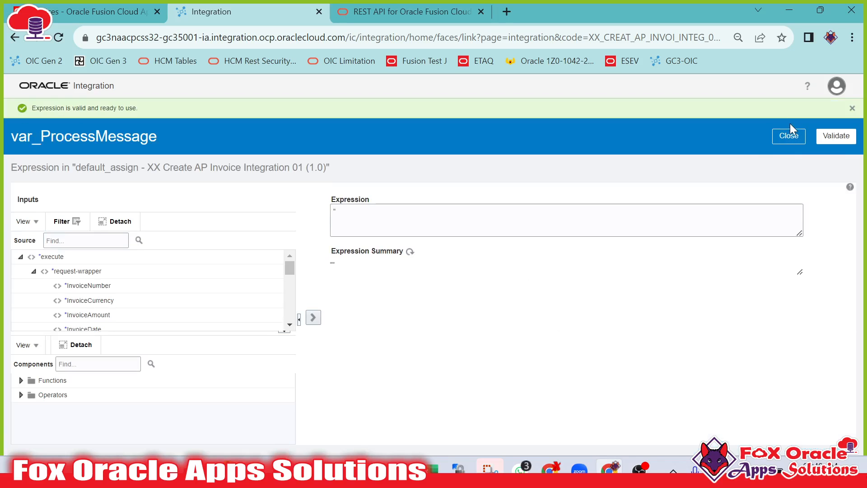
# Add an Assign action named success_Assign after createInvoice inside createInvoiceScope.
pyautogui.click(790, 134)
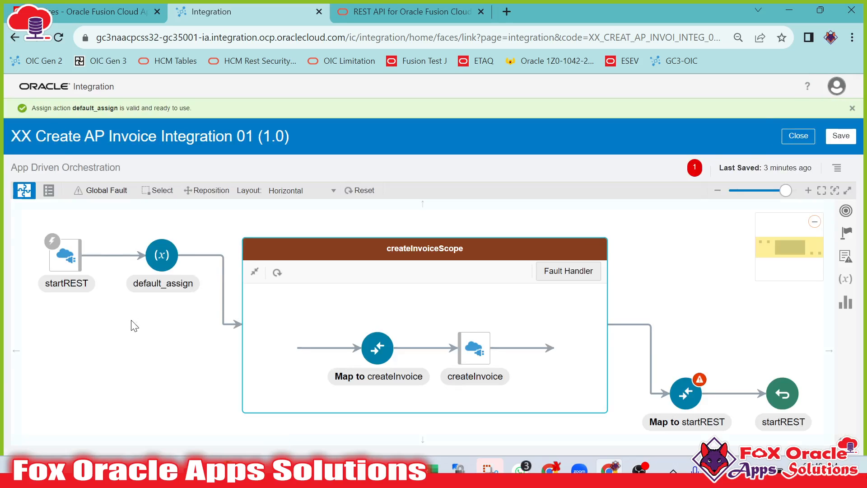
pyautogui.moveTo(170, 326); pyautogui.dragTo(171, 355)
pyautogui.moveTo(259, 315); pyautogui.dragTo(248, 286)
pyautogui.moveTo(323, 318); pyautogui.dragTo(271, 312)
pyautogui.click(425, 353)
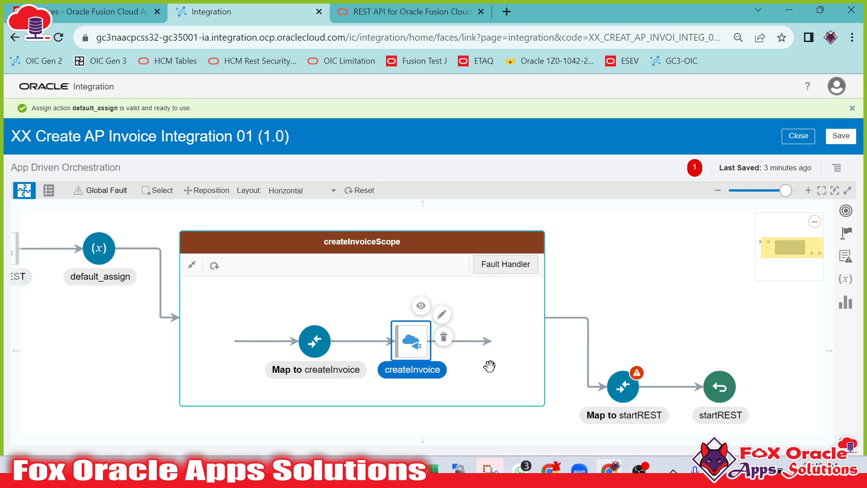
pyautogui.moveTo(488, 362); pyautogui.dragTo(500, 358)
pyautogui.click(848, 238)
pyautogui.moveTo(639, 281); pyautogui.dragTo(483, 338)
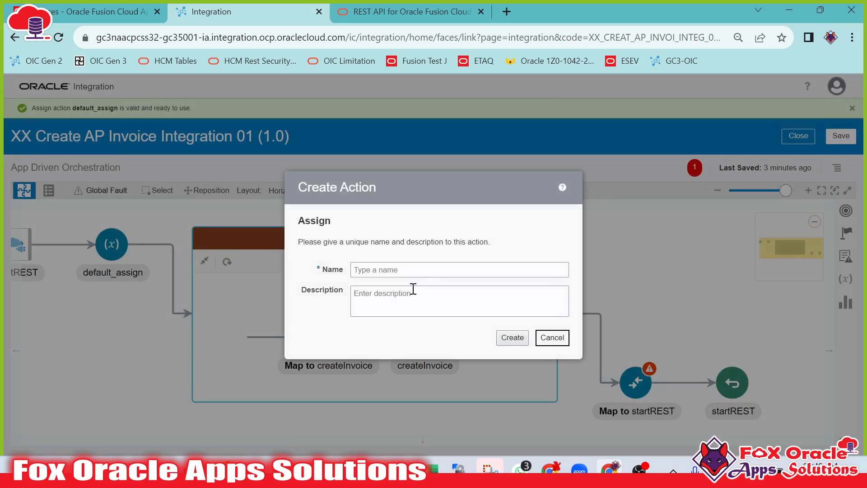
pyautogui.click(424, 270)
pyautogui.write('success_Assign')
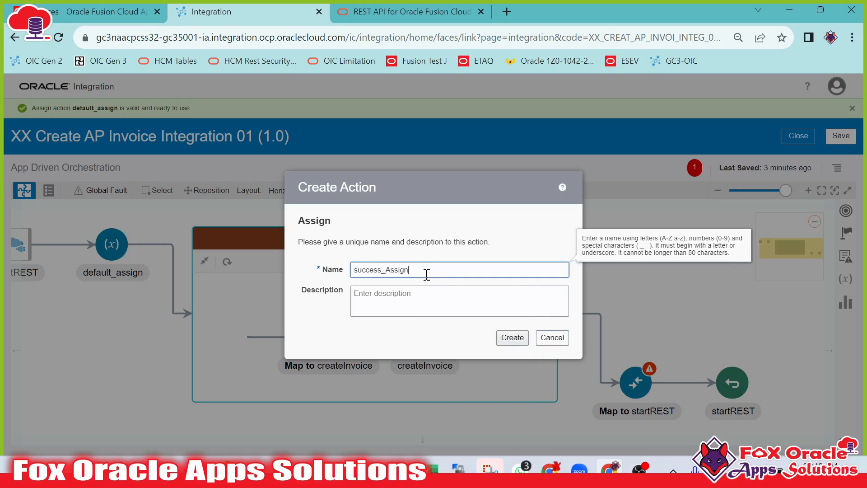
pyautogui.click(513, 338)
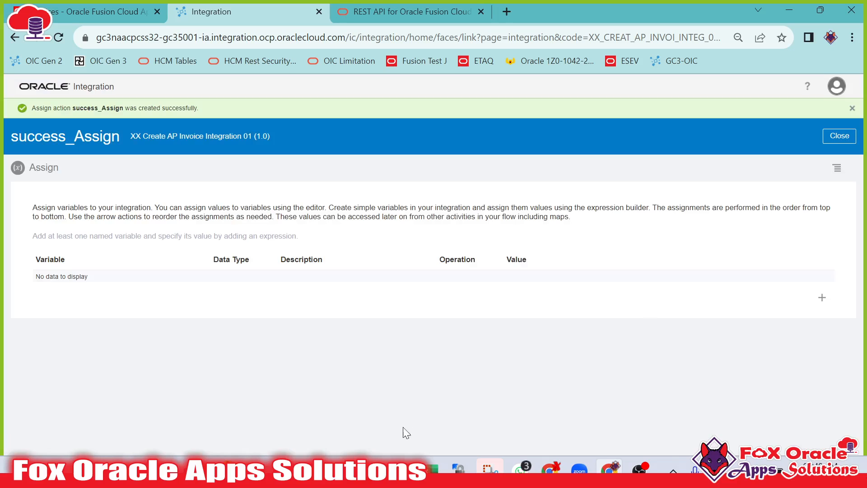
# In success_Assign, add variable var_Status with the expression "SUCCESS" and validate it.
pyautogui.click(822, 297)
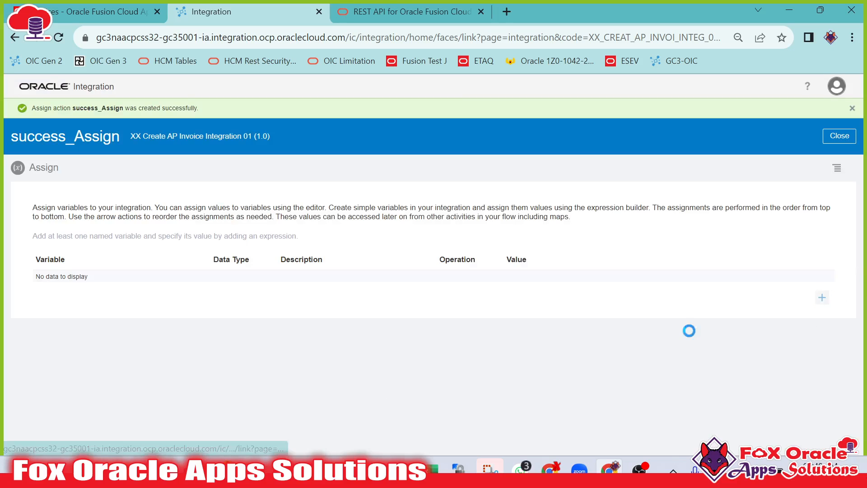
pyautogui.click(186, 286)
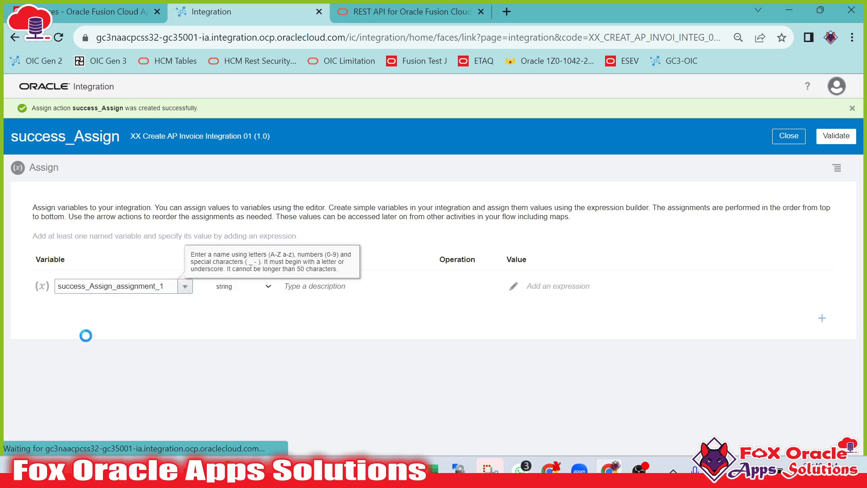
pyautogui.click(108, 366)
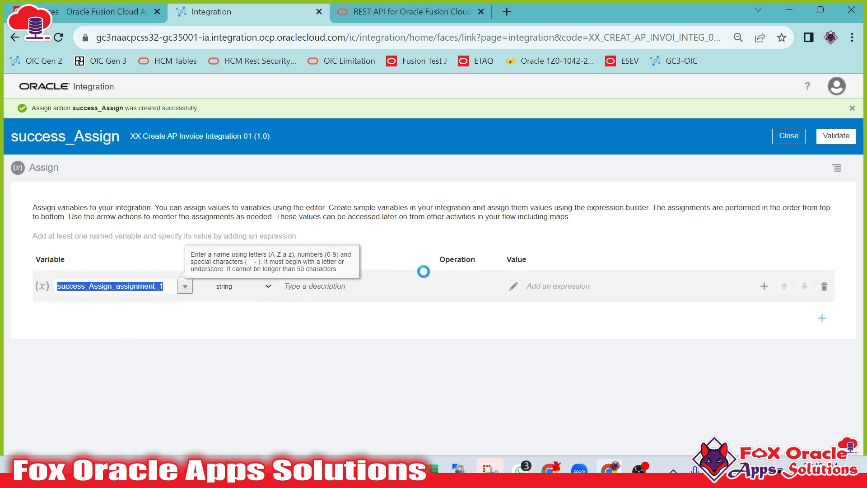
pyautogui.click(513, 287)
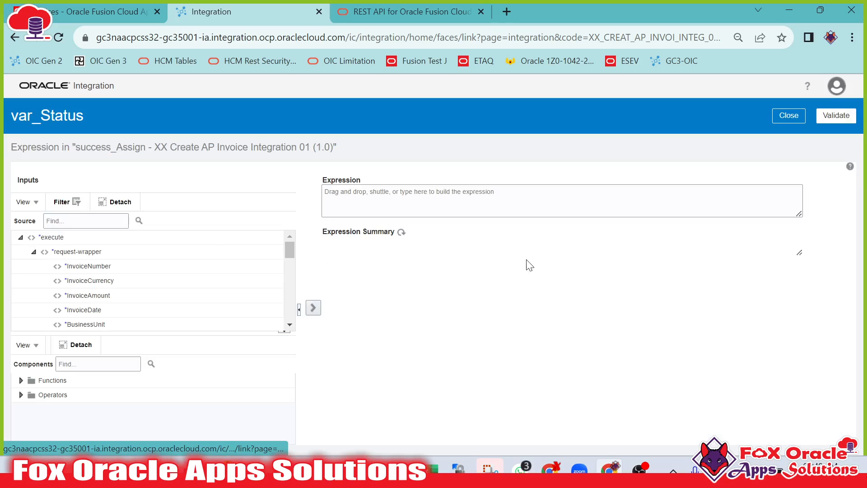
pyautogui.click(507, 200)
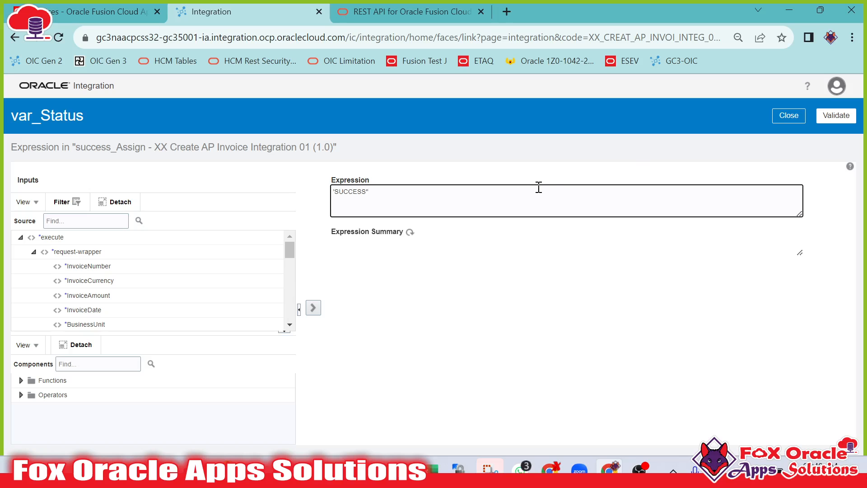
pyautogui.click(783, 121)
pyautogui.click(783, 136)
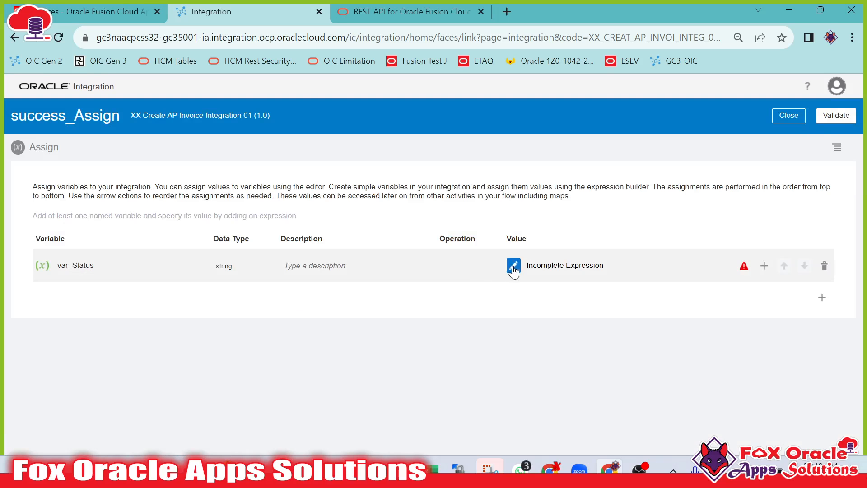
pyautogui.click(514, 267)
pyautogui.click(337, 193)
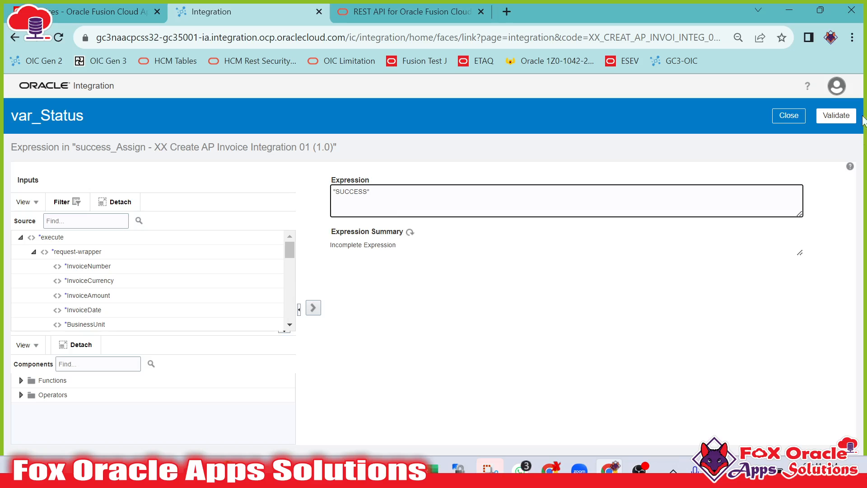
pyautogui.click(836, 116)
pyautogui.click(788, 136)
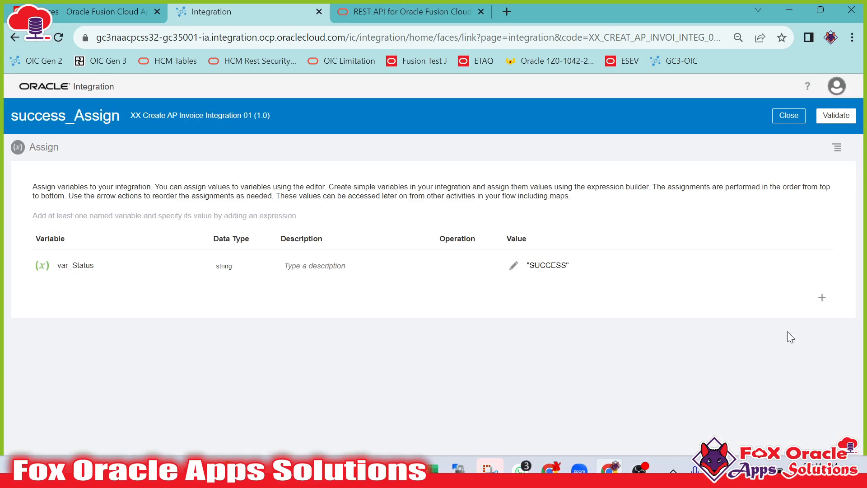
# Add var_ProcessMessage to success_Assign with the expression "Invoice created successfully", copying the text from Notepad++.
pyautogui.click(821, 299)
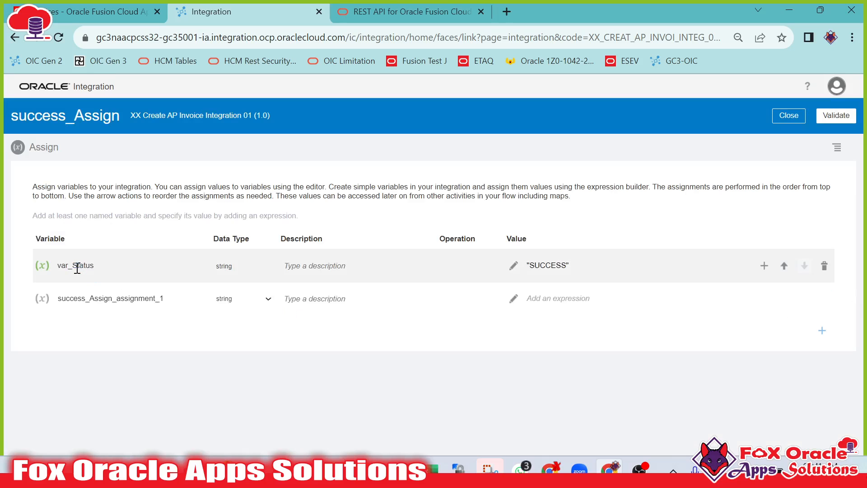
pyautogui.click(77, 299)
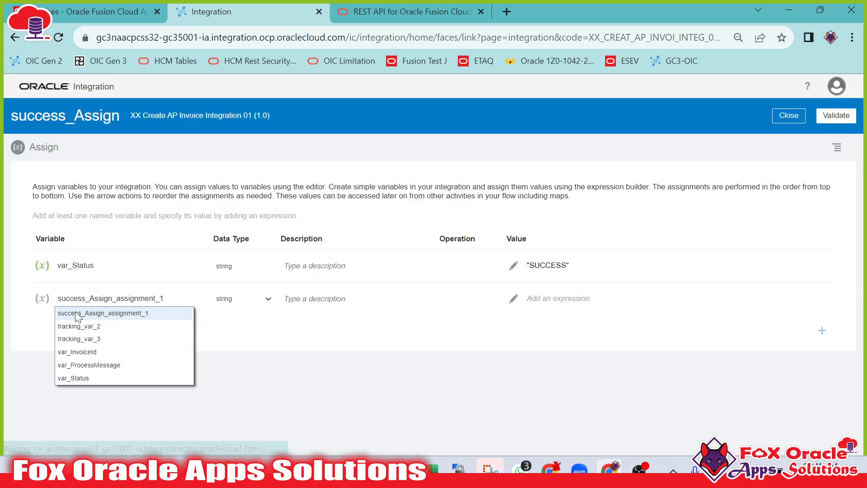
pyautogui.click(72, 364)
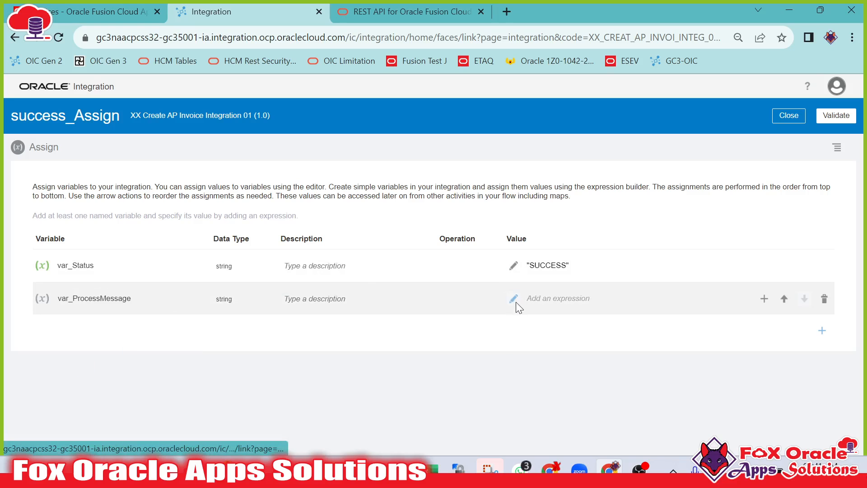
pyautogui.click(513, 298)
pyautogui.hotkey('alt', 'Tab')
pyautogui.click(275, 197)
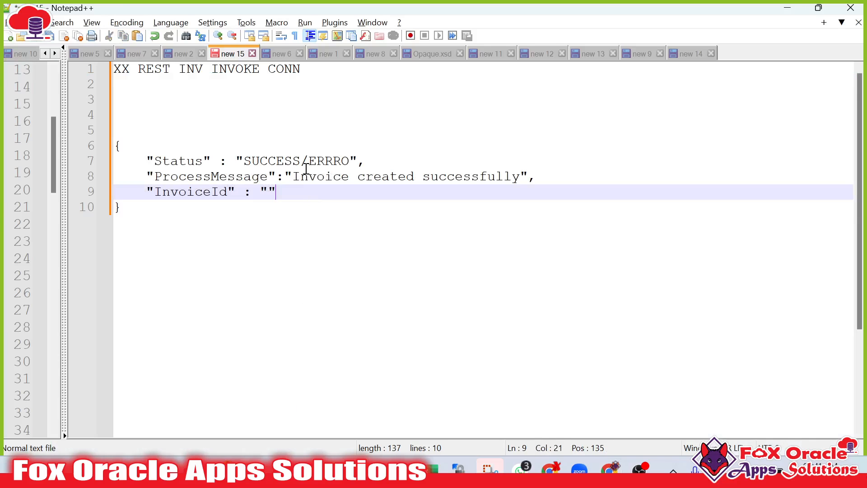
pyautogui.moveTo(294, 176); pyautogui.dragTo(514, 176)
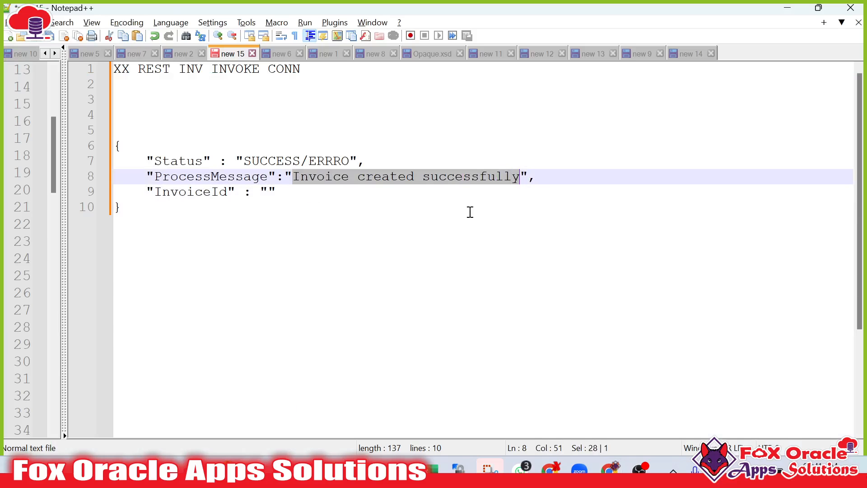
pyautogui.hotkey('alt', 'Tab')
pyautogui.click(405, 190)
pyautogui.write("'Invoice created successfully'")
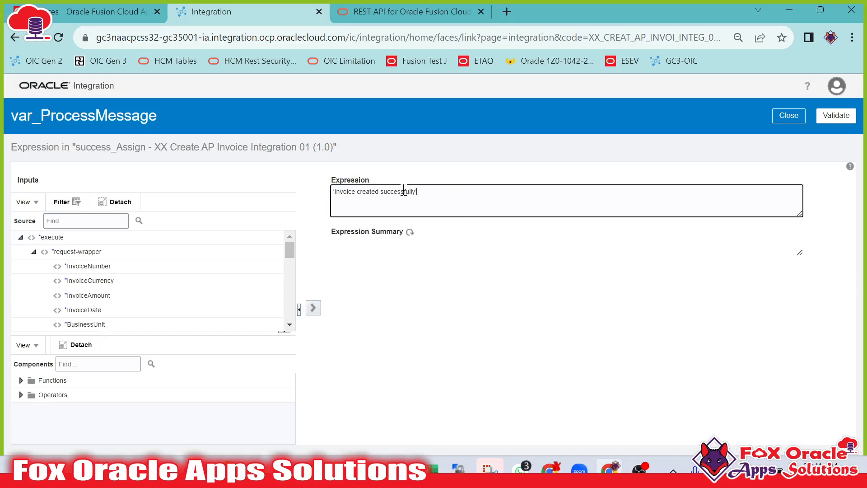
pyautogui.click(836, 115)
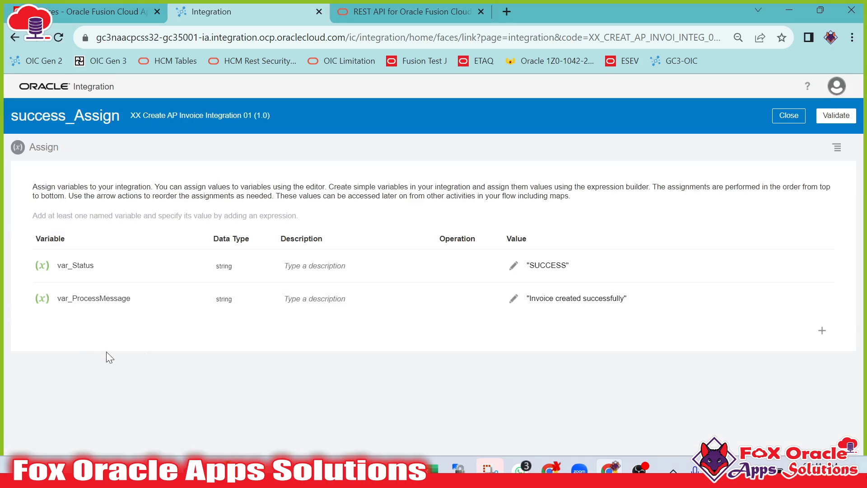
# Add var_InvoiceId mapped from the createInvoice response InvoiceId, validate, and close success_Assign.
pyautogui.click(821, 332)
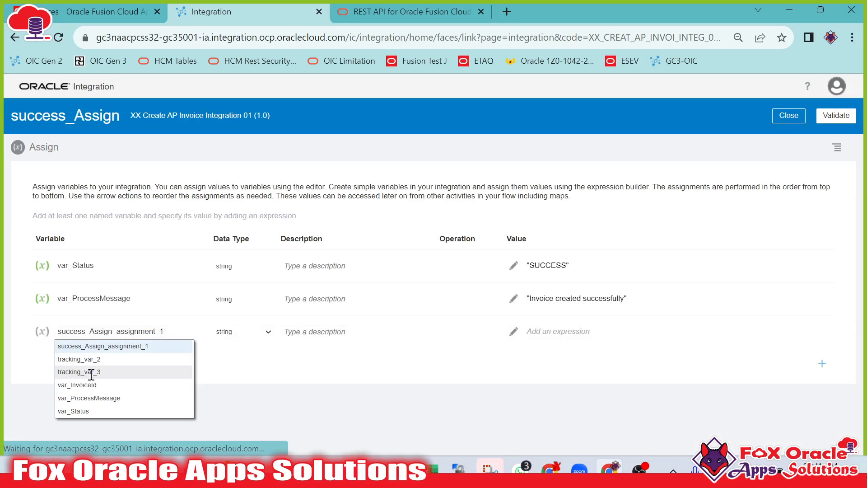
pyautogui.click(104, 384)
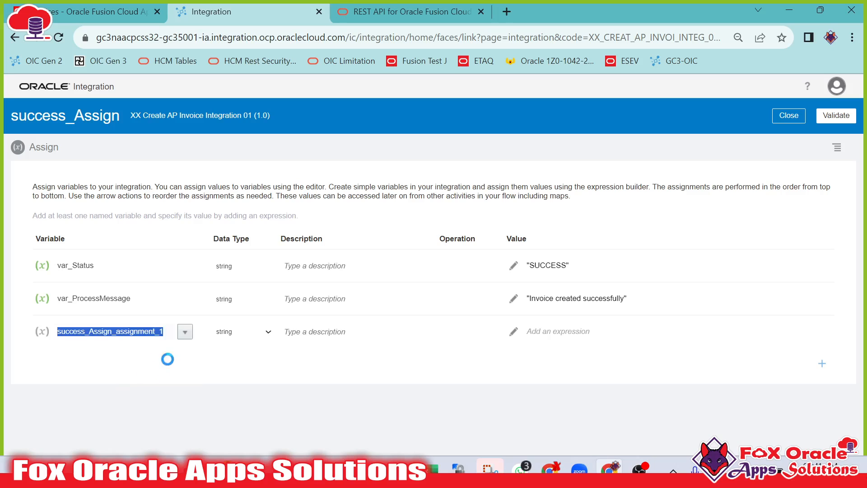
pyautogui.click(514, 332)
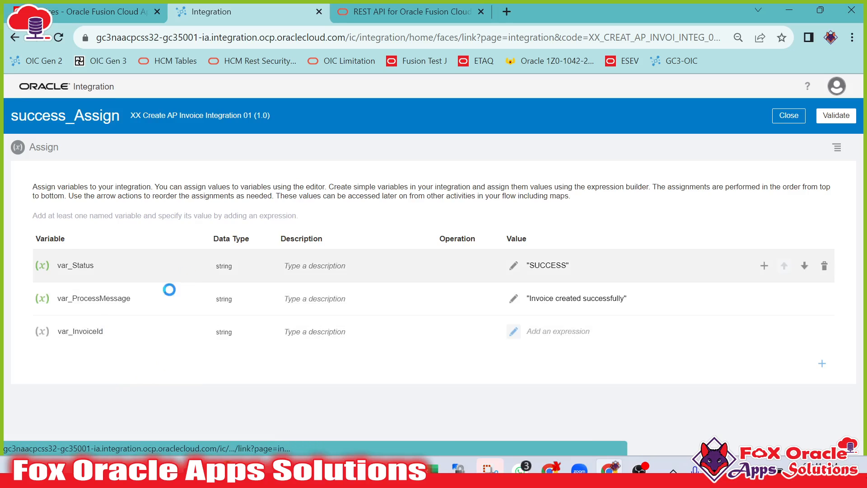
pyautogui.click(290, 326)
pyautogui.click(290, 326)
pyautogui.click(289, 325)
pyautogui.click(289, 325)
pyautogui.click(290, 325)
pyautogui.click(289, 326)
pyautogui.click(289, 326)
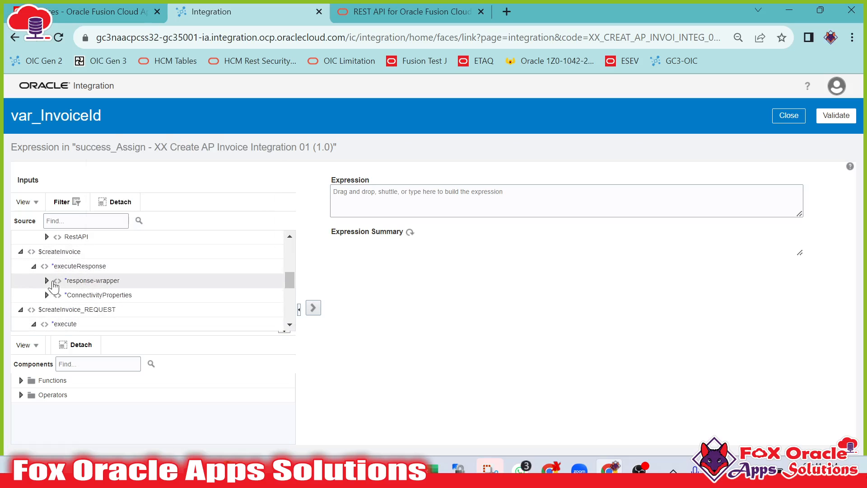
pyautogui.click(46, 281)
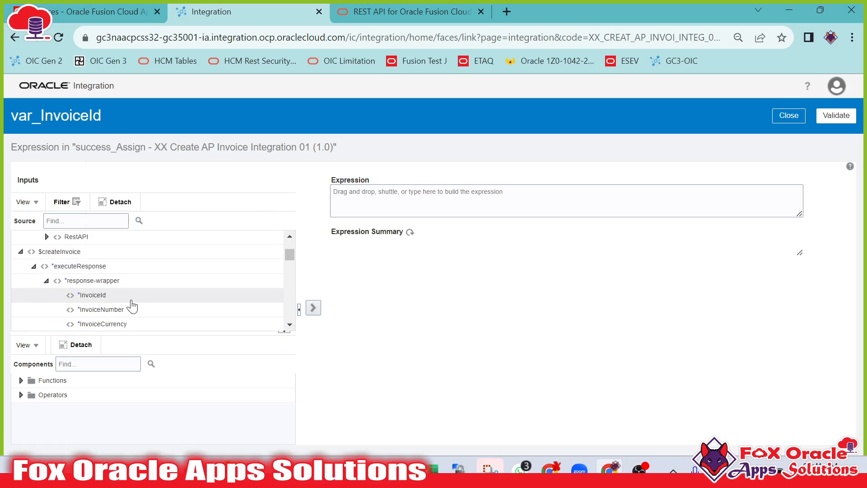
pyautogui.moveTo(97, 294); pyautogui.dragTo(401, 200)
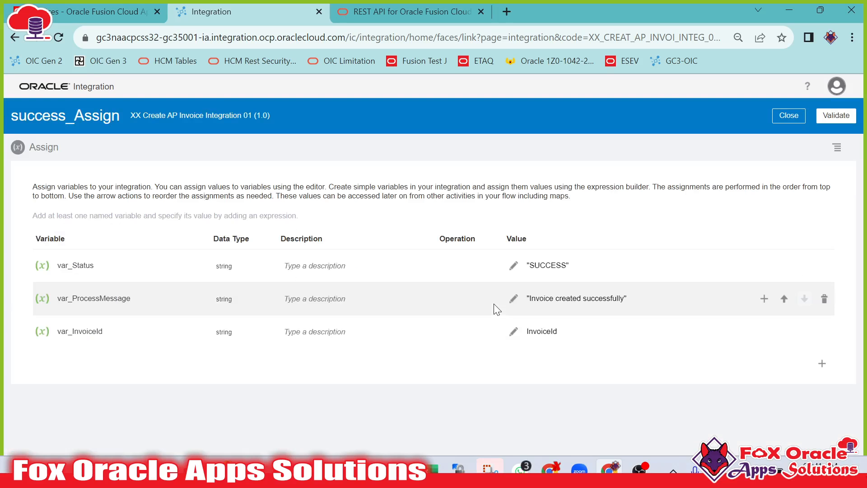
pyautogui.click(831, 118)
pyautogui.click(801, 135)
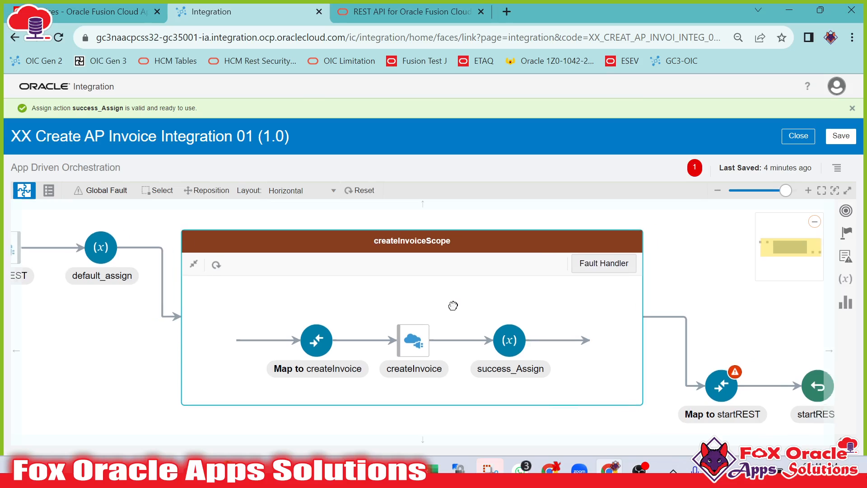
# Open the createInvoiceScope fault handler and create a Default Handler.
pyautogui.click(395, 345)
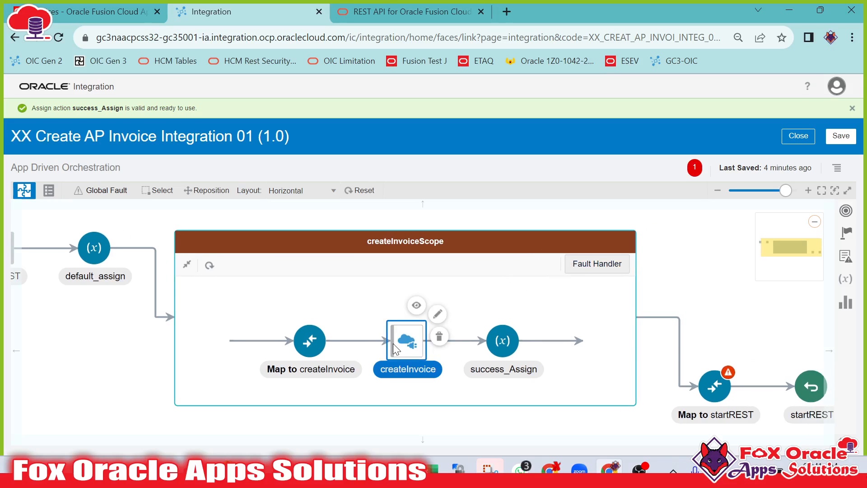
pyautogui.click(599, 270)
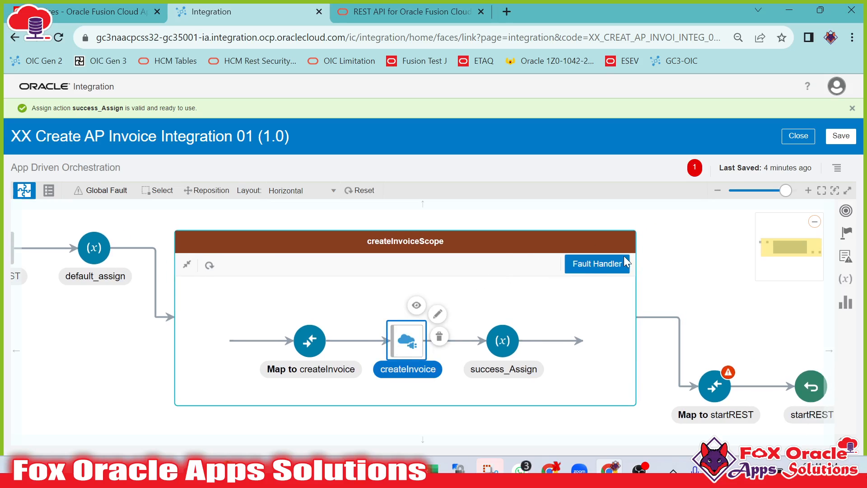
pyautogui.click(625, 263)
pyautogui.click(677, 289)
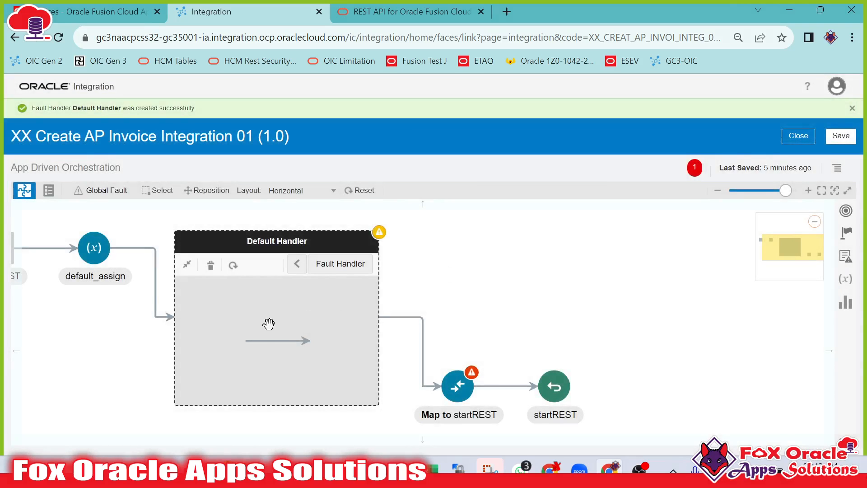
# Add an Assign action named errror_Assign inside the Default Handler.
pyautogui.click(847, 231)
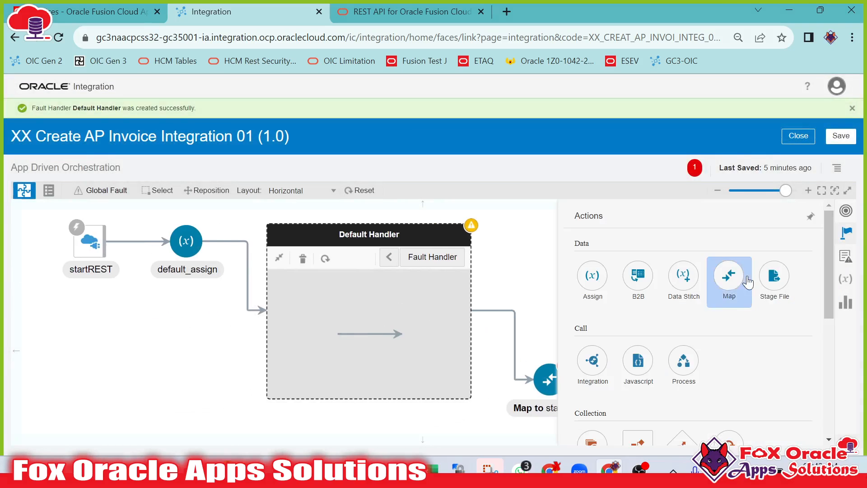
pyautogui.scroll(-2, 632, 285)
pyautogui.scroll(2, 596, 271)
pyautogui.moveTo(596, 269); pyautogui.dragTo(369, 334)
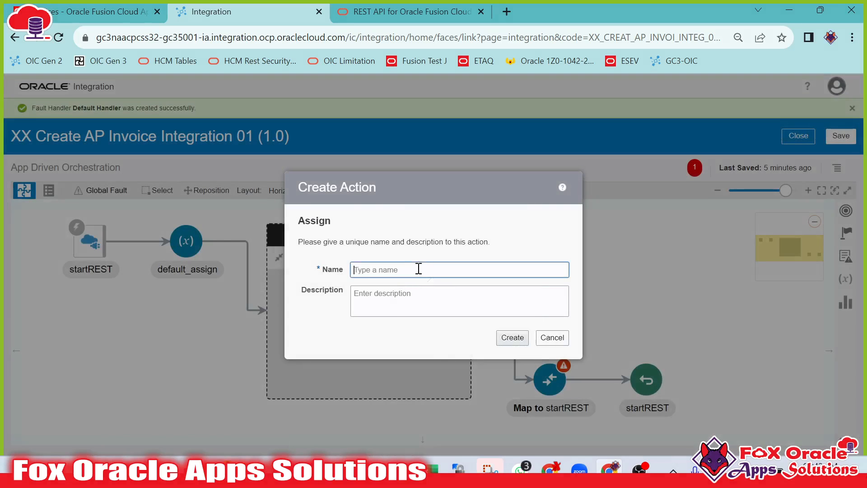
pyautogui.click(416, 270)
pyautogui.write('errror_Assign')
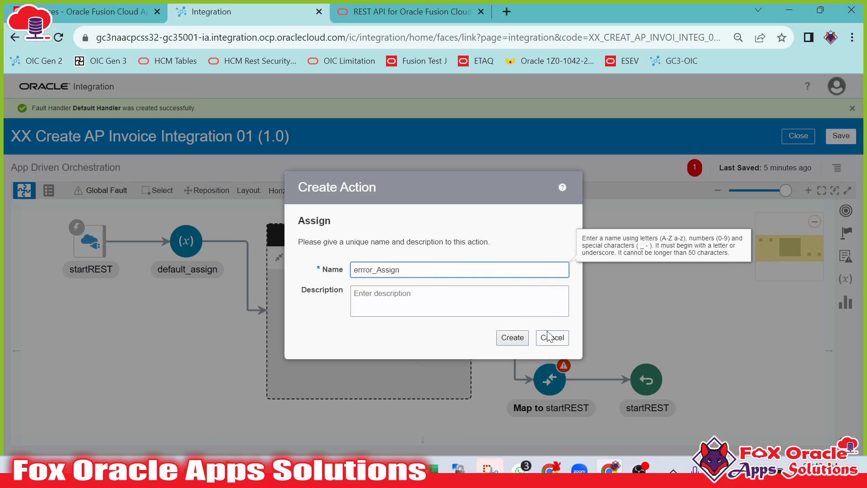
pyautogui.click(512, 337)
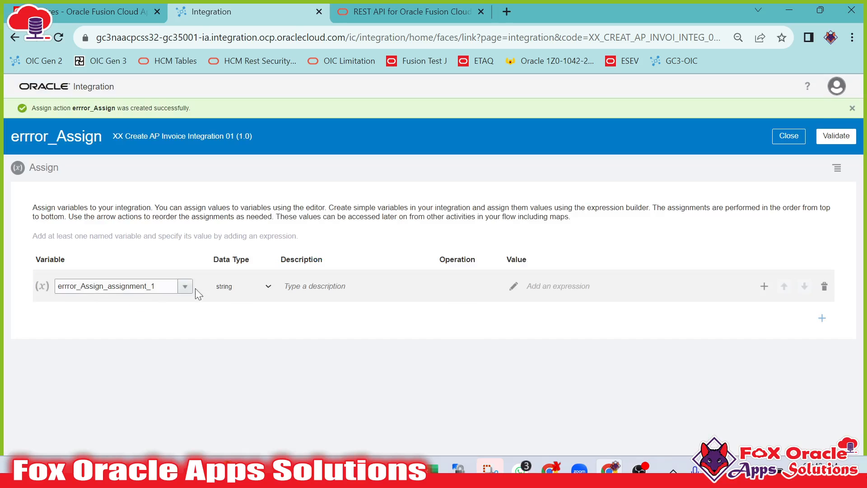
# In errror_Assign, add variable var_Status with the expression 'ERROR' and validate it.
pyautogui.click(185, 286)
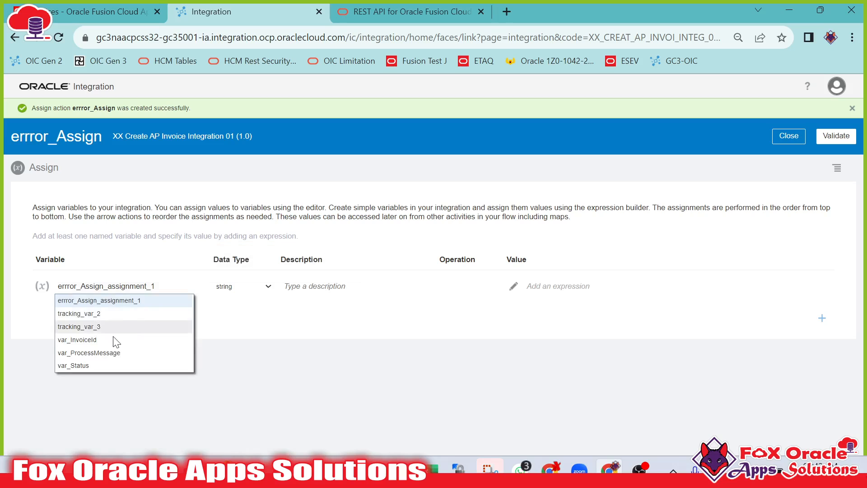
pyautogui.click(78, 364)
pyautogui.click(512, 289)
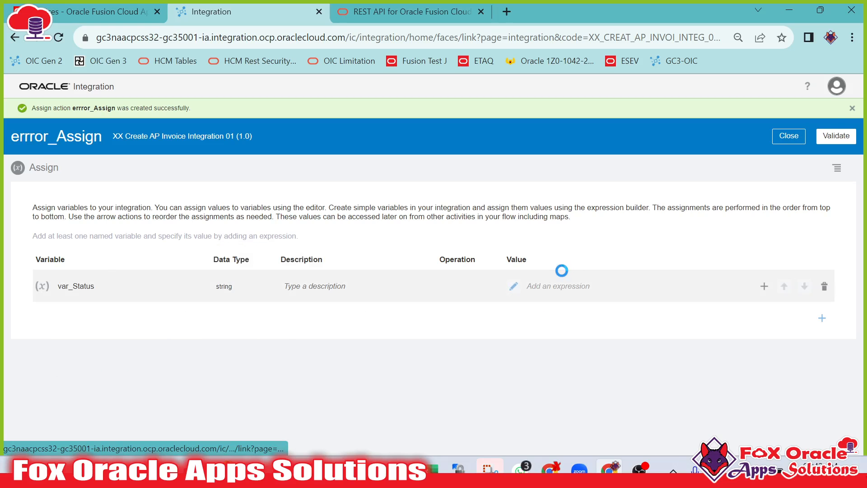
pyautogui.write("'ERROR")
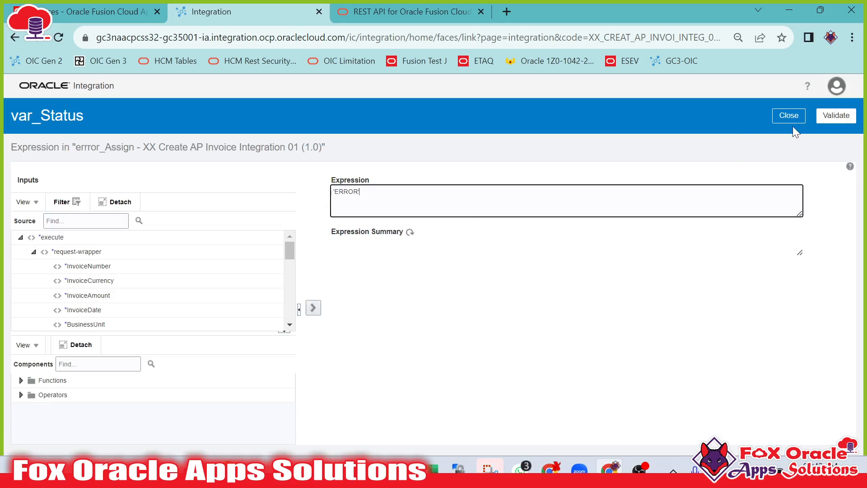
pyautogui.click(837, 119)
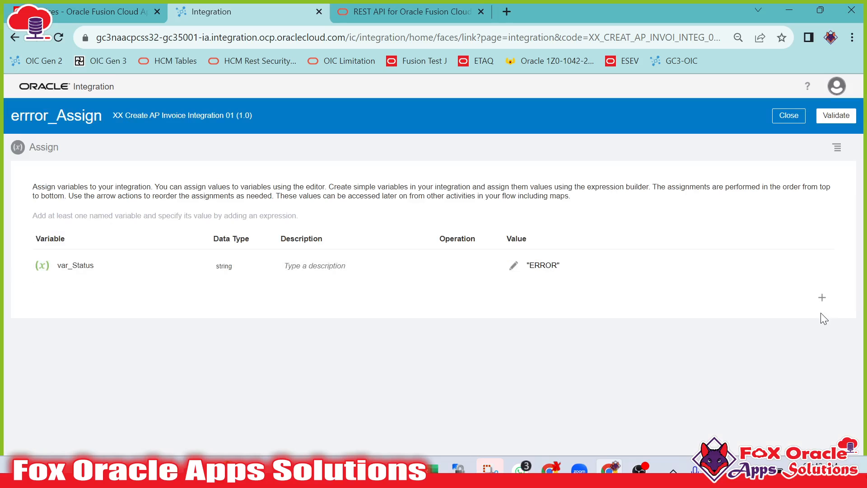
# Add another assignment row in errror_Assign and open its variable list.
pyautogui.click(822, 298)
pyautogui.click(187, 298)
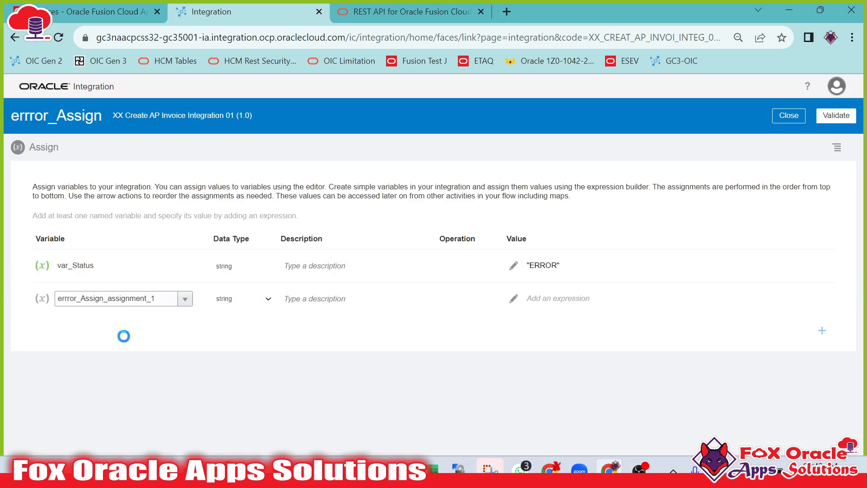
pyautogui.click(78, 365)
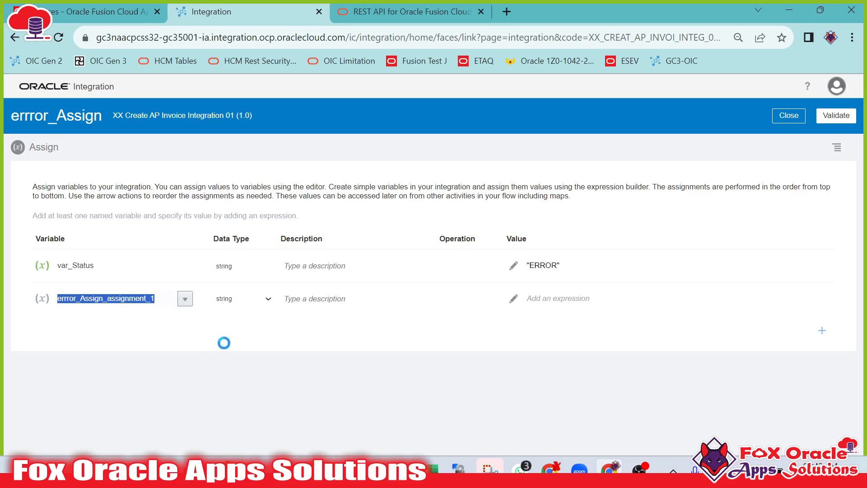
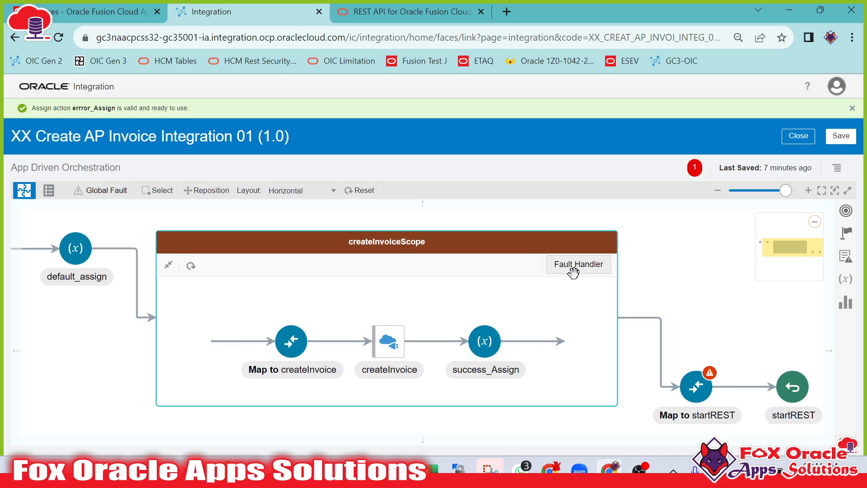
# Open the Map to startREST and delete the existing Response Wrapper mappings.
pyautogui.moveTo(707, 283); pyautogui.dragTo(592, 238)
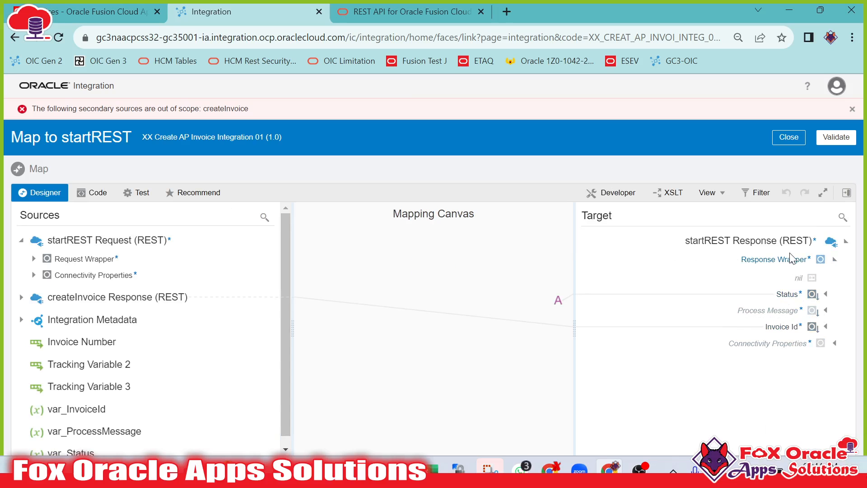
pyautogui.rightClick(793, 269)
pyautogui.click(724, 344)
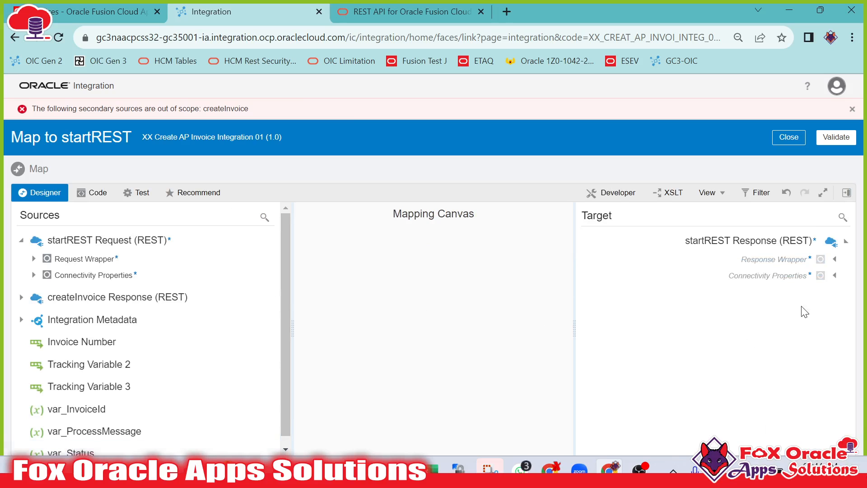
# Map var_Status, var_ProcessMessage and var_InvoiceId to the response Status, Process Message and Invoice Id fields, then validate and close the mapper.
pyautogui.click(835, 259)
pyautogui.click(788, 294)
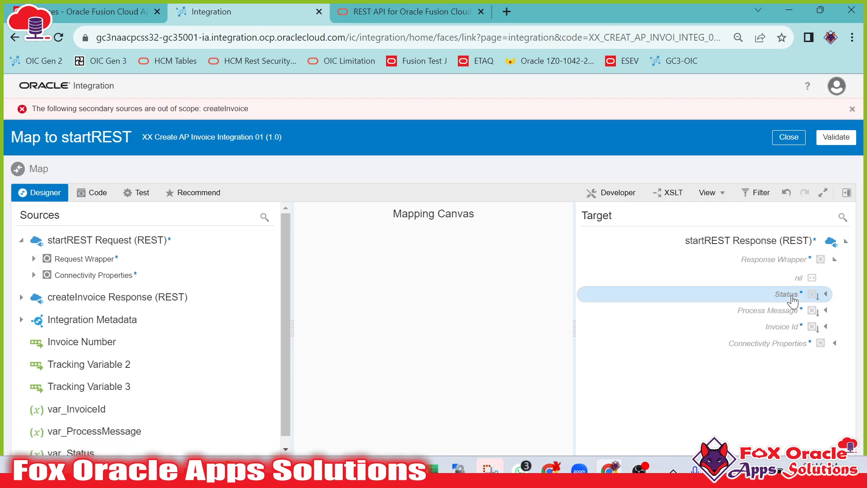
pyautogui.scroll(-1, 119, 354)
pyautogui.moveTo(73, 446); pyautogui.dragTo(795, 301)
pyautogui.scroll(-1, 124, 332)
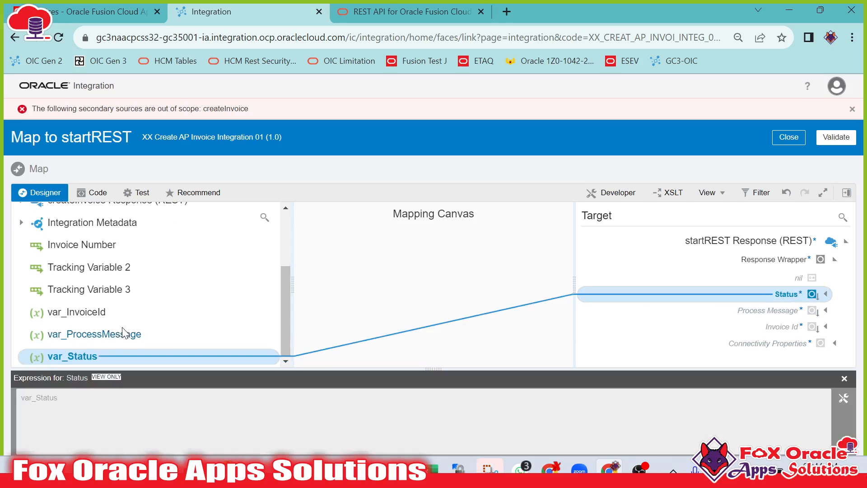
pyautogui.moveTo(124, 334); pyautogui.dragTo(735, 315)
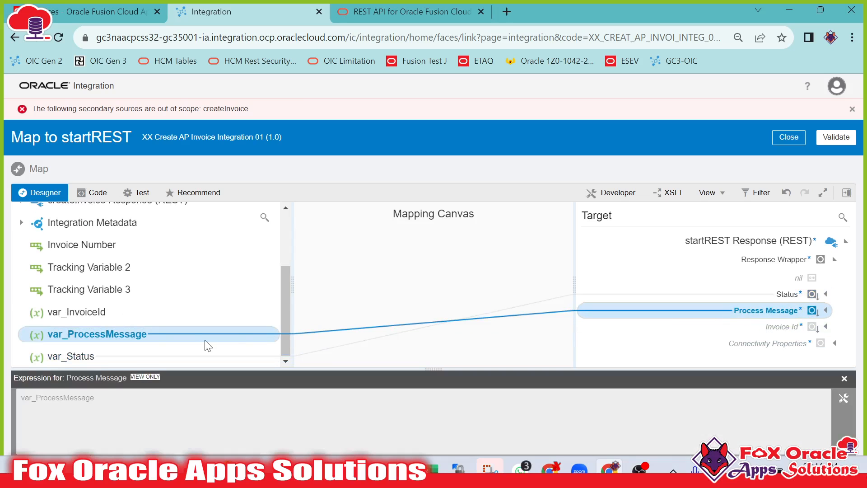
pyautogui.moveTo(51, 317); pyautogui.dragTo(795, 327)
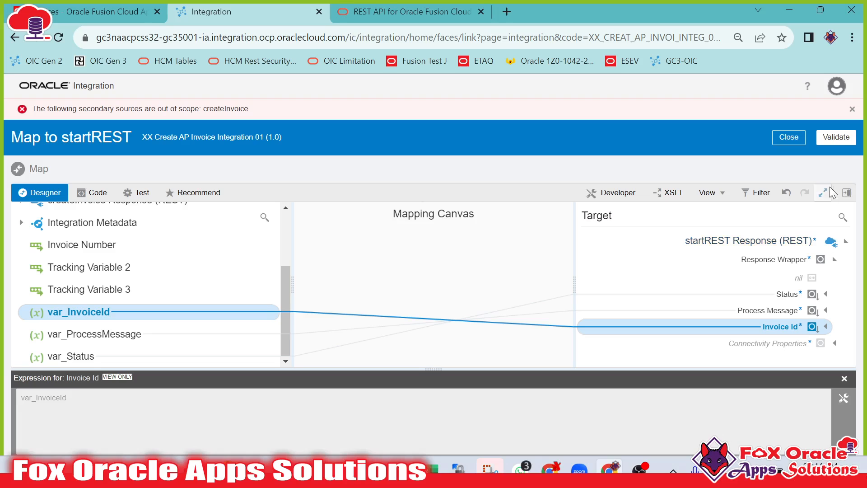
pyautogui.click(844, 144)
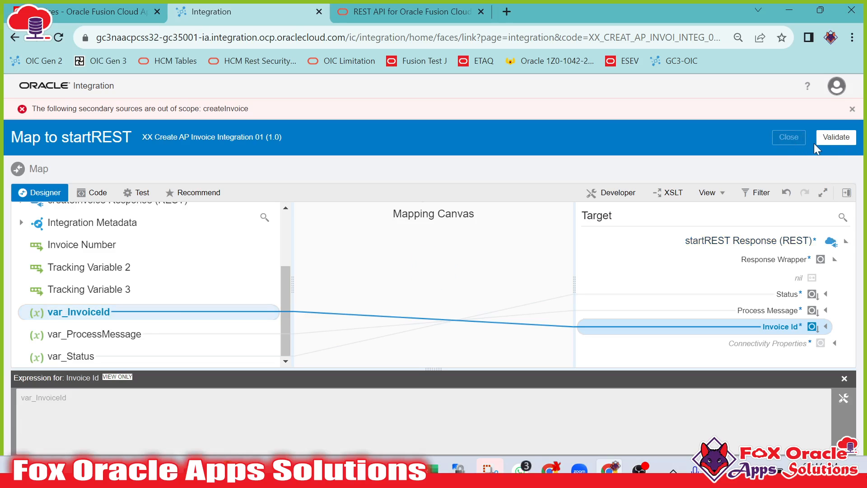
pyautogui.click(817, 144)
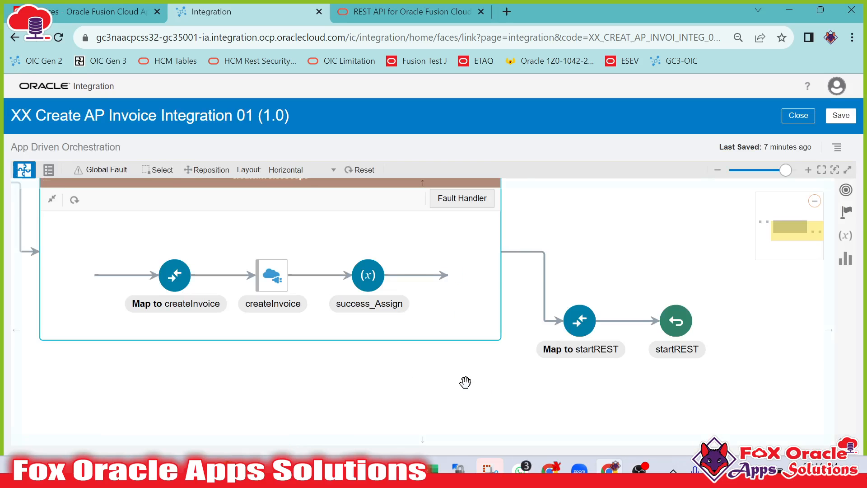
# Reset the canvas layout and close the integration.
pyautogui.click(359, 170)
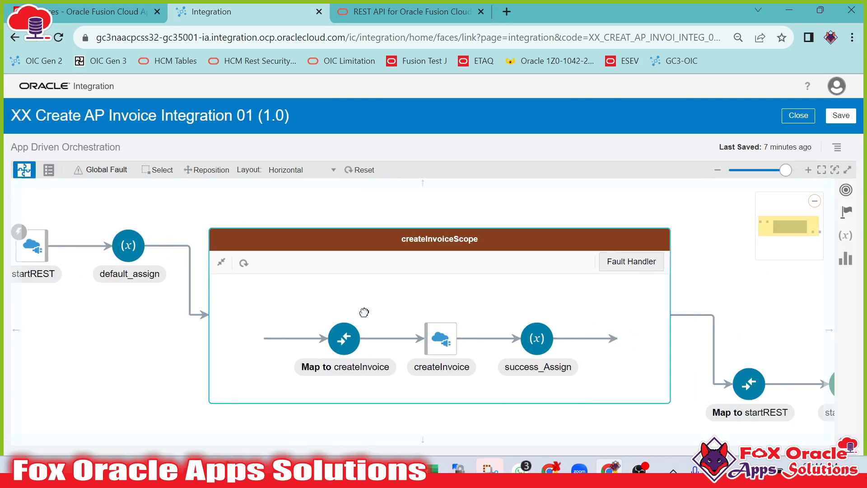
pyautogui.click(799, 116)
pyautogui.click(472, 313)
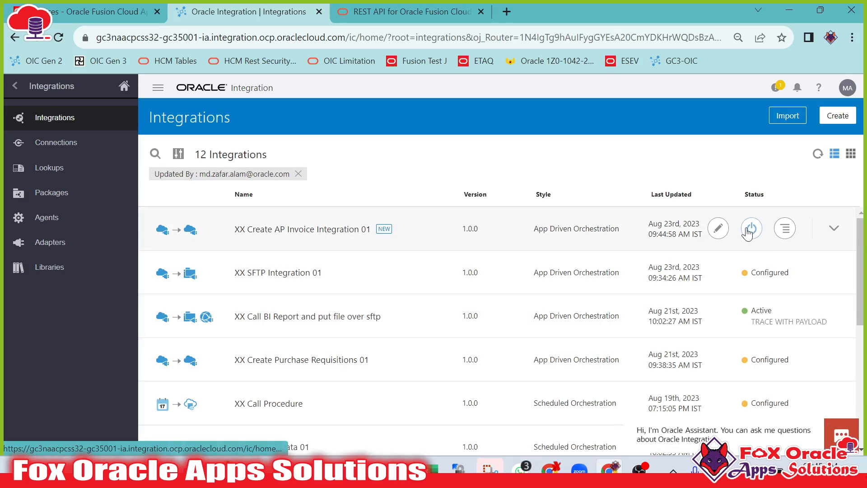
# Activate XX Create AP Invoice Integration 01 and refresh the integrations list.
pyautogui.click(752, 229)
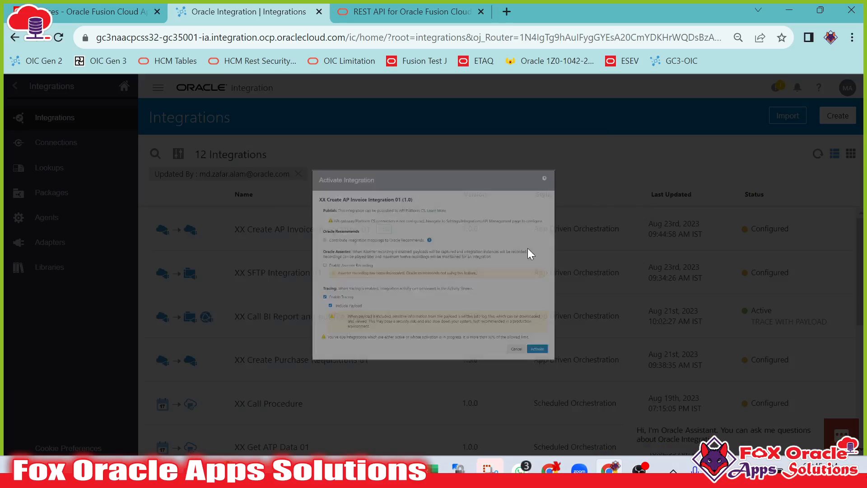
pyautogui.click(641, 440)
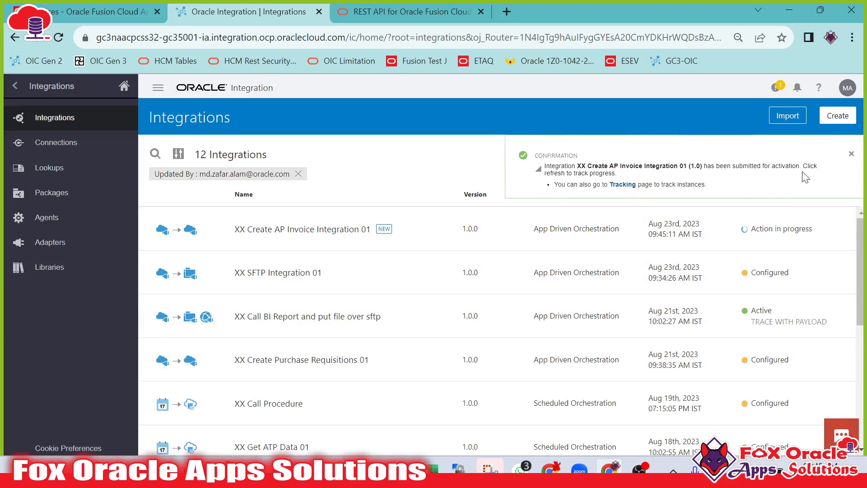
pyautogui.click(818, 154)
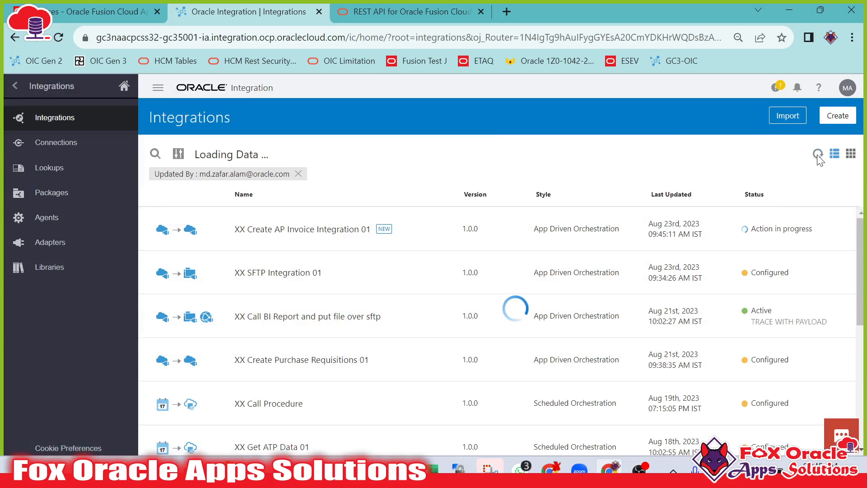
pyautogui.click(818, 154)
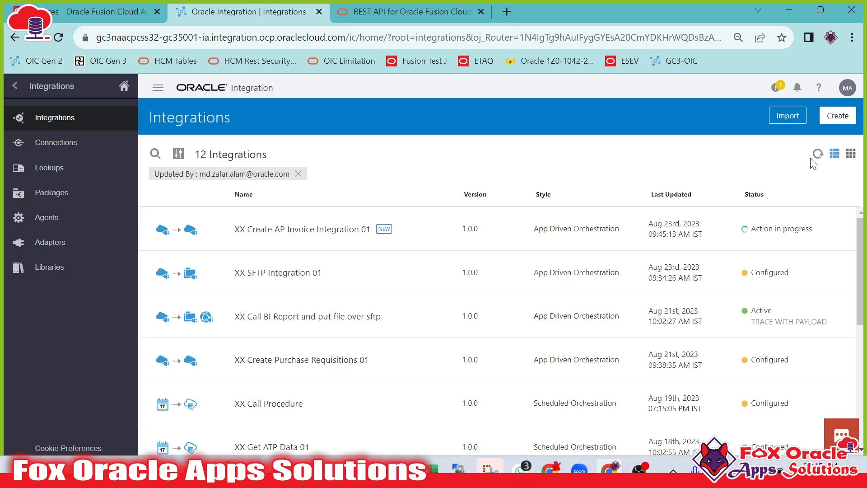
pyautogui.click(814, 157)
# Open the integration's test page and run it with the sample invoice request body.
pyautogui.moveTo(605, 231)
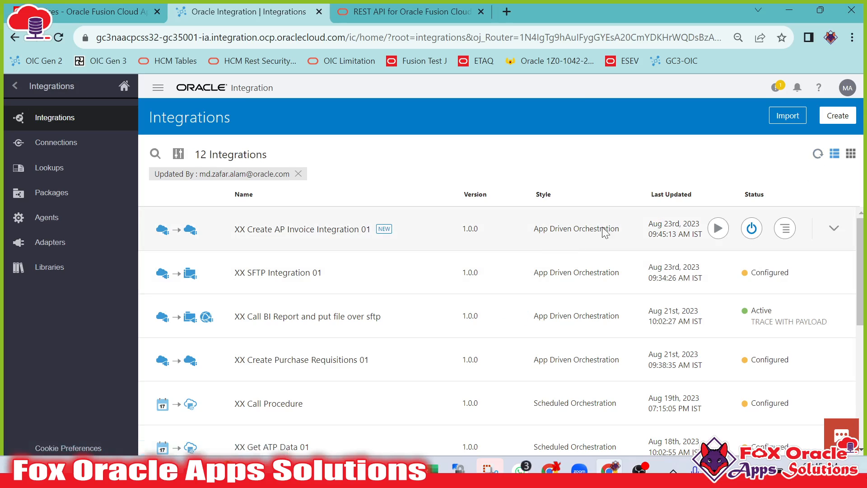
pyautogui.click(718, 231)
pyautogui.click(599, 287)
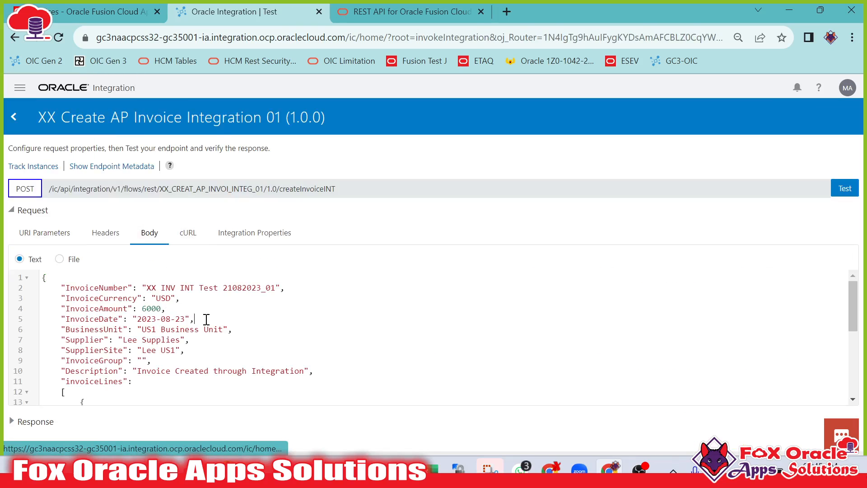
pyautogui.scroll(-4, 207, 330)
pyautogui.scroll(2, 197, 298)
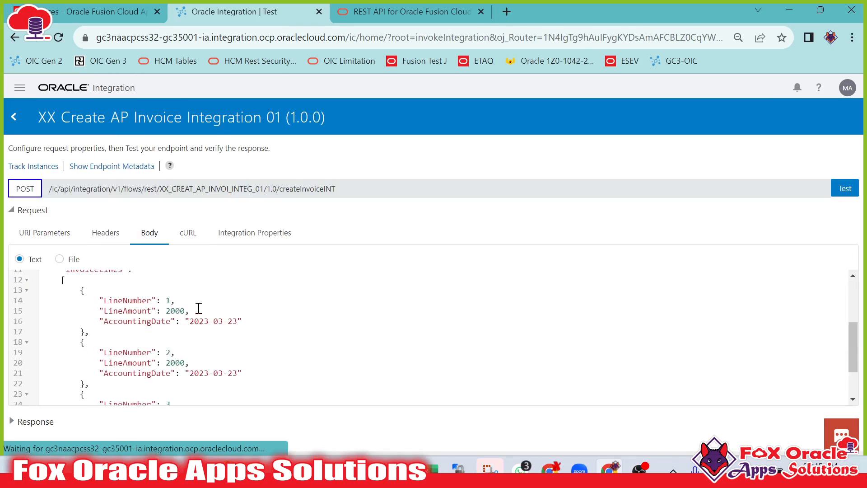
pyautogui.scroll(4, 199, 309)
pyautogui.moveTo(141, 286); pyautogui.dragTo(276, 284)
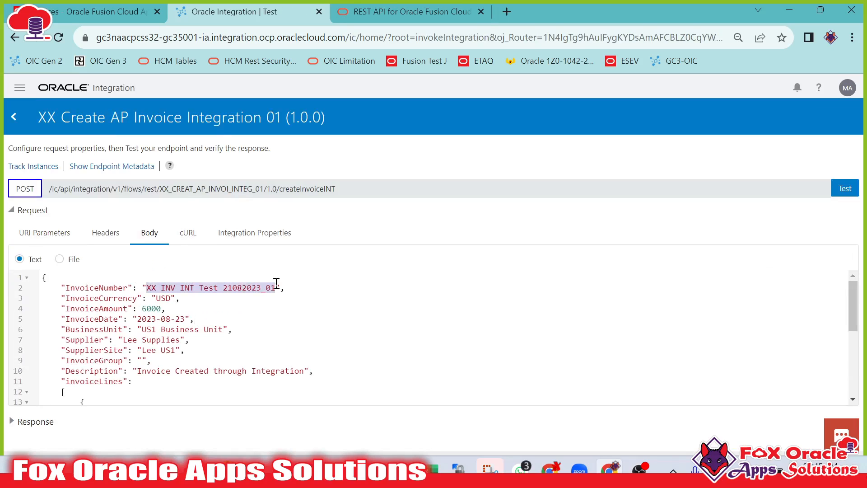
pyautogui.click(314, 315)
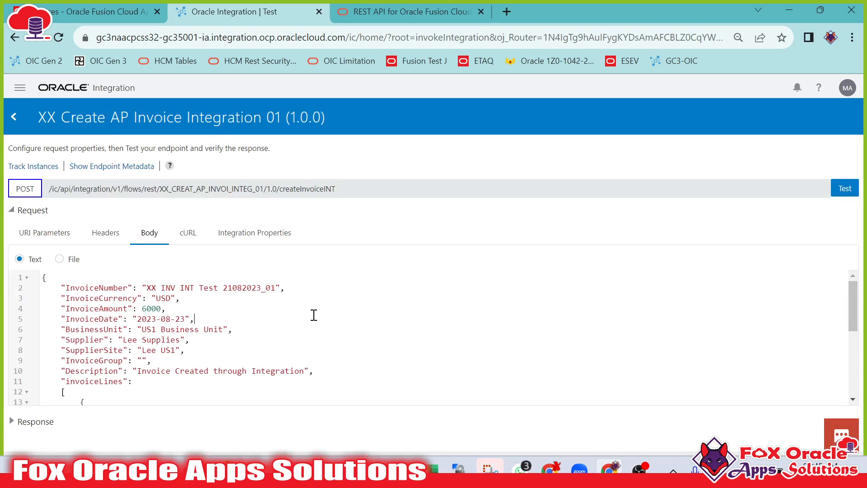
pyautogui.click(845, 188)
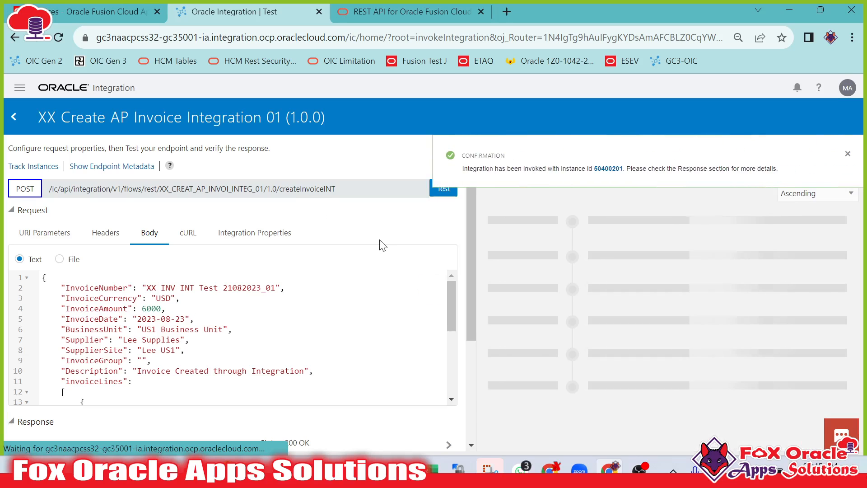
# Review the activity stream of the test instance and dismiss the confirmation.
pyautogui.scroll(-7, 366, 213)
pyautogui.scroll(3, 242, 362)
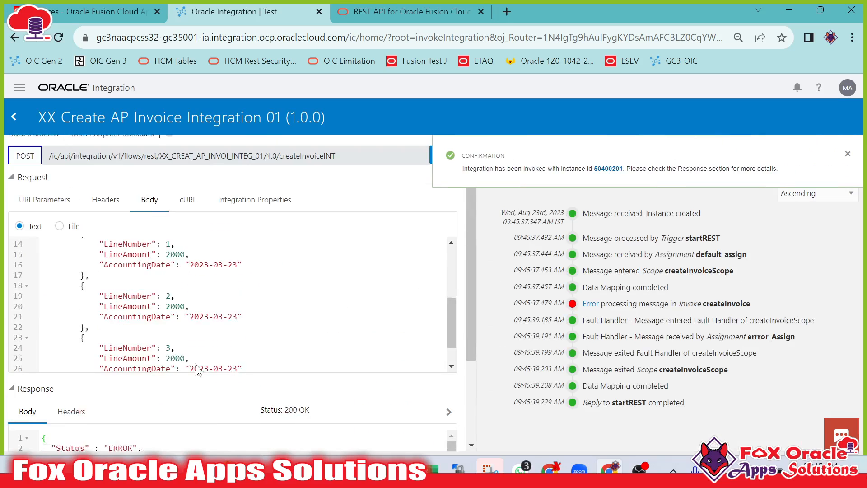
pyautogui.scroll(-1, 201, 368)
pyautogui.moveTo(473, 319); pyautogui.dragTo(473, 403)
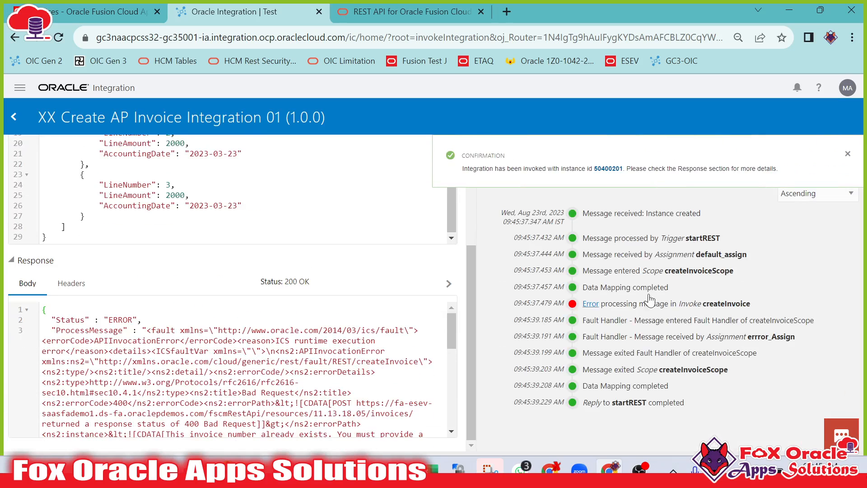
pyautogui.click(847, 154)
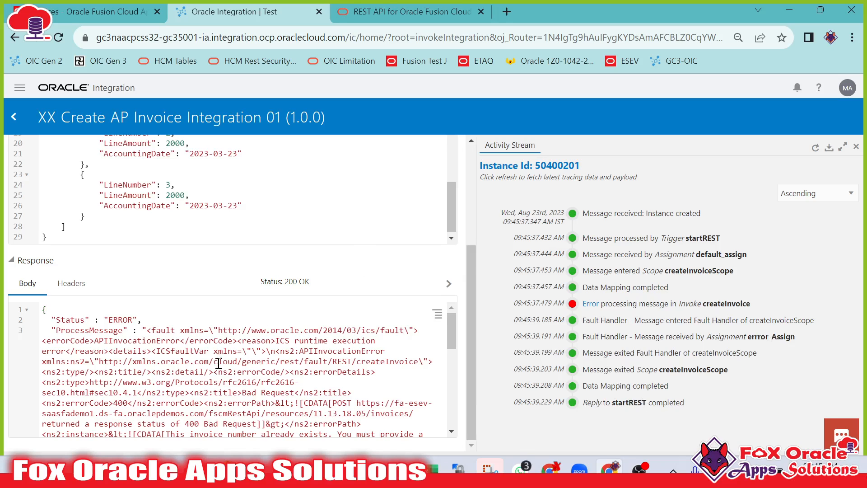
# Examine the response body's Status and ProcessMessage error details.
pyautogui.scroll(-3, 218, 362)
pyautogui.scroll(3, 217, 359)
pyautogui.doubleClick(69, 321)
pyautogui.click(118, 315)
pyautogui.doubleClick(99, 327)
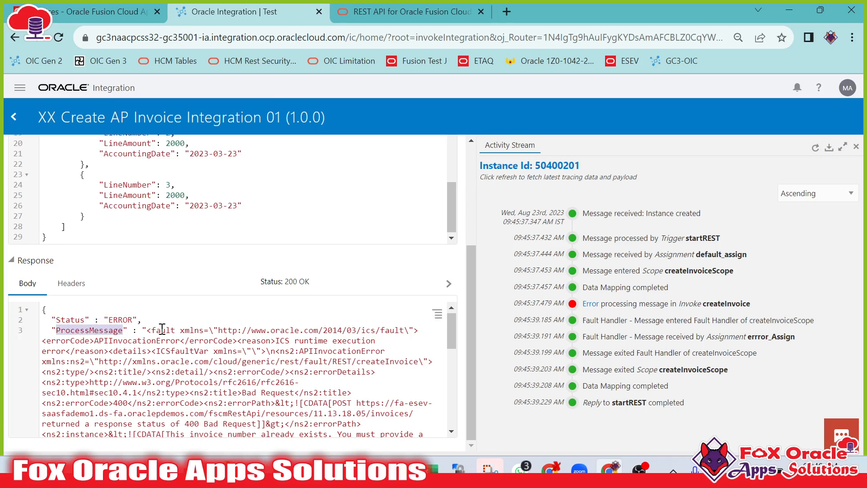
pyautogui.moveTo(155, 330); pyautogui.dragTo(234, 389)
pyautogui.scroll(-3, 241, 376)
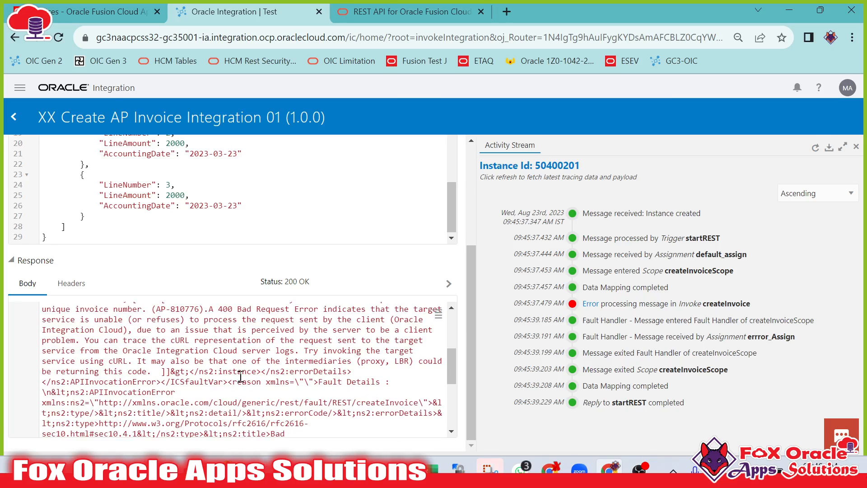
pyautogui.scroll(-5, 240, 377)
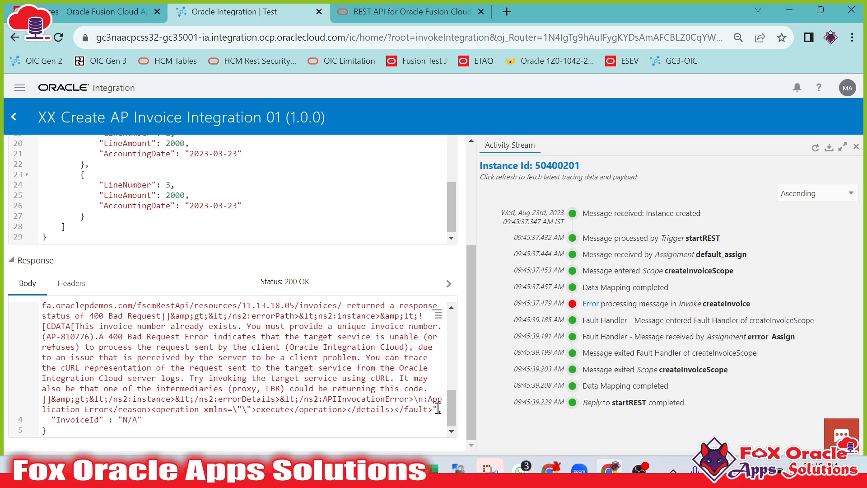
pyautogui.scroll(8, 431, 409)
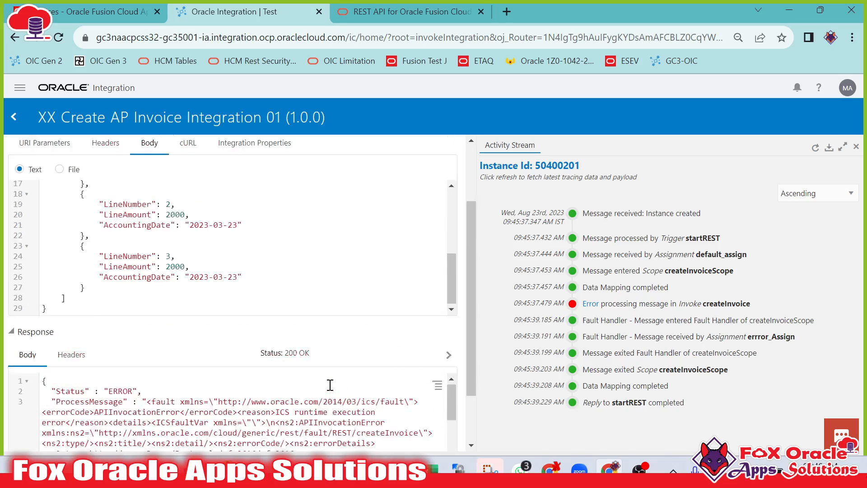
pyautogui.scroll(-2, 346, 308)
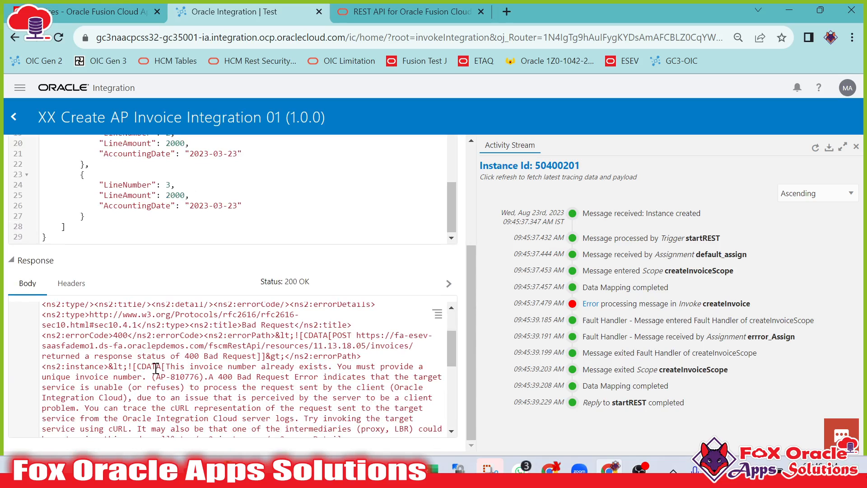
pyautogui.moveTo(171, 368); pyautogui.dragTo(259, 377)
pyautogui.click(303, 373)
pyautogui.scroll(3, 244, 371)
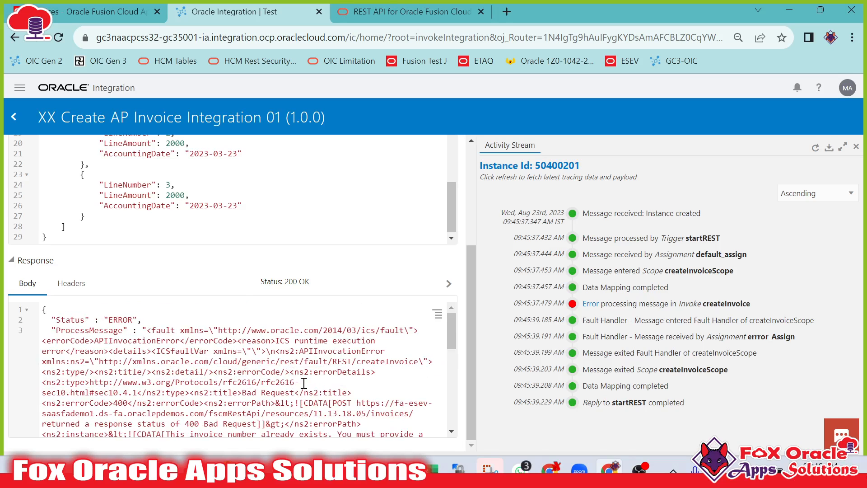
# Review the response's ProcessMessage error code and InvoiceId fields again.
pyautogui.scroll(4, 304, 383)
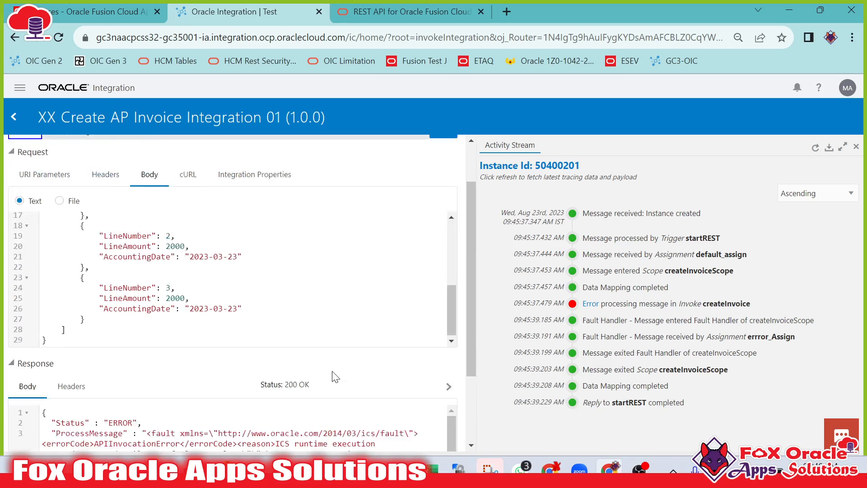
pyautogui.scroll(-2, 335, 377)
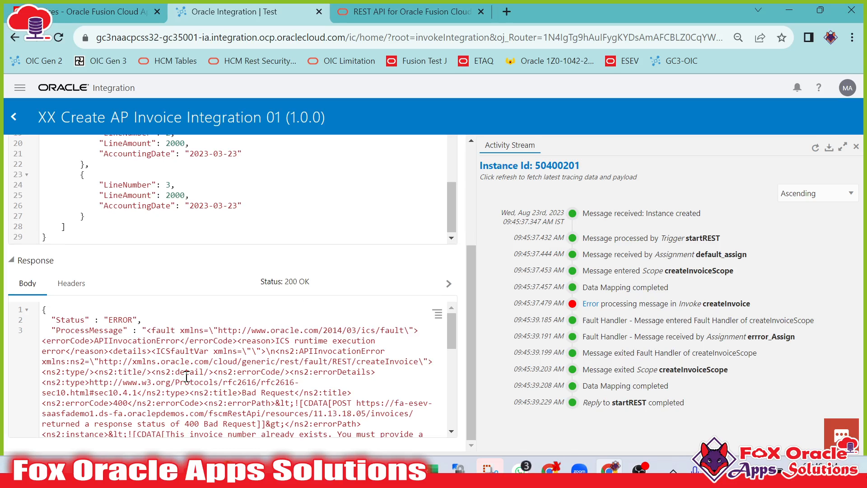
pyautogui.doubleClick(89, 350)
pyautogui.doubleClick(89, 340)
pyautogui.moveTo(93, 340); pyautogui.dragTo(175, 343)
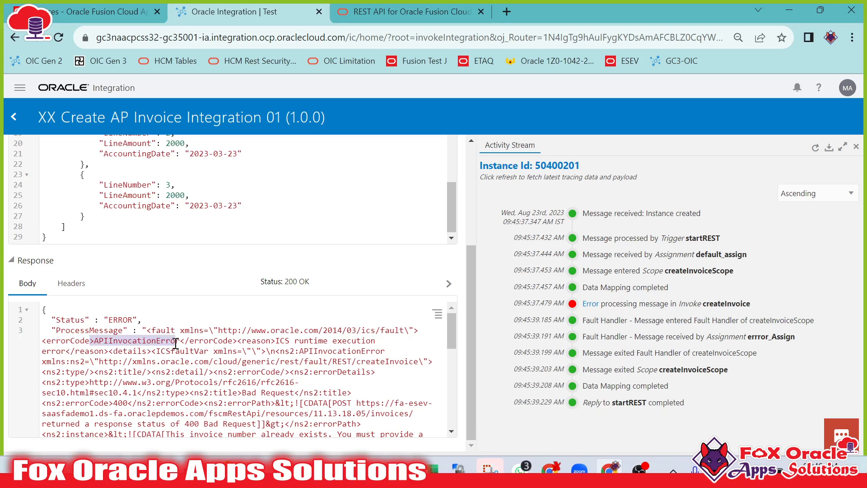
pyautogui.click(274, 355)
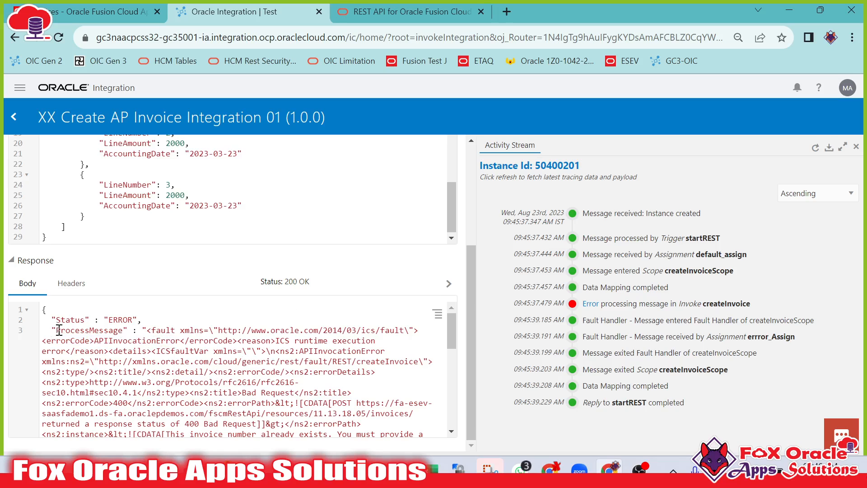
pyautogui.moveTo(59, 330); pyautogui.dragTo(252, 382)
pyautogui.scroll(-4, 258, 375)
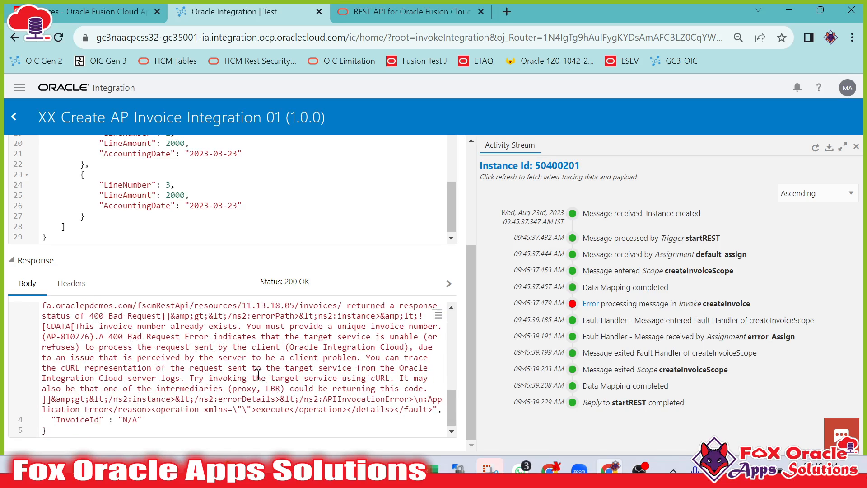
pyautogui.doubleClick(89, 423)
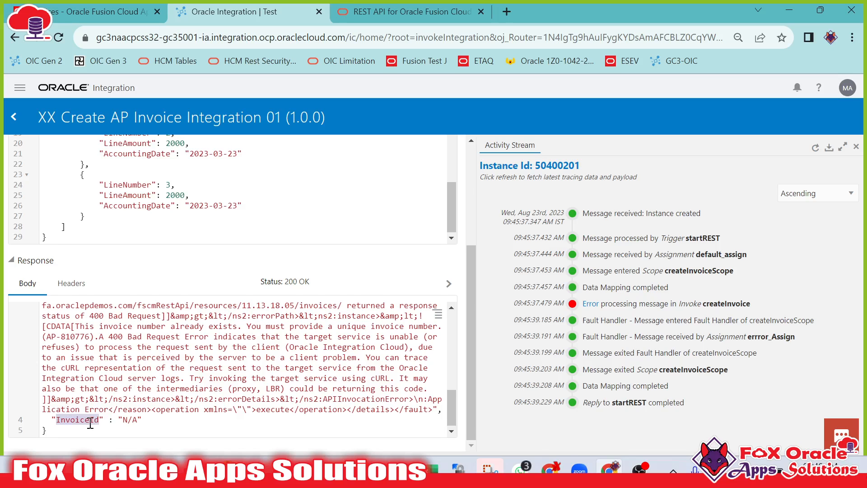
# Change the invoice number in the request body to XX INV INT Test 21082023_02 and run the test again.
pyautogui.moveTo(121, 420); pyautogui.dragTo(158, 424)
pyautogui.scroll(10, 173, 417)
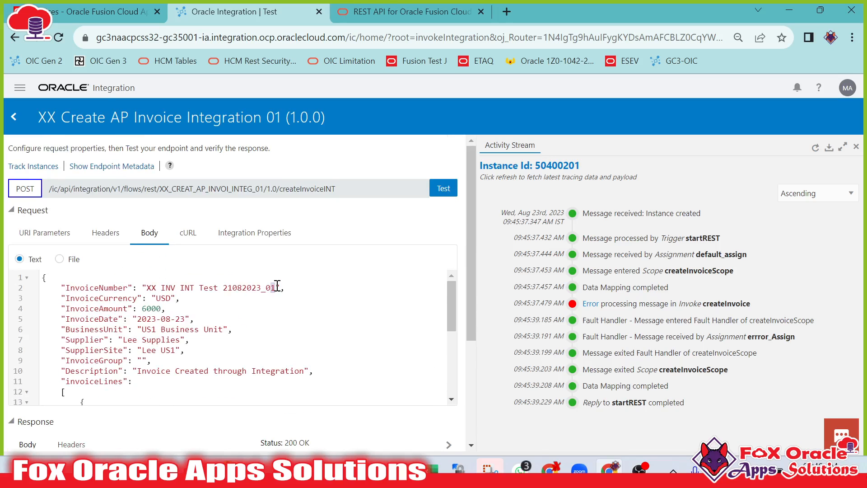
pyautogui.write('2')
pyautogui.click(433, 190)
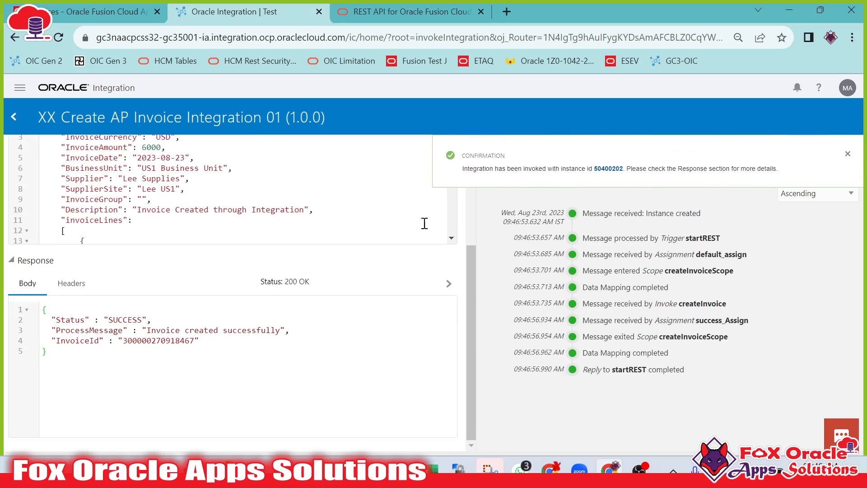
# Examine the response body's Status, ProcessMessage and InvoiceId values for the new test instance.
pyautogui.doubleClick(126, 319)
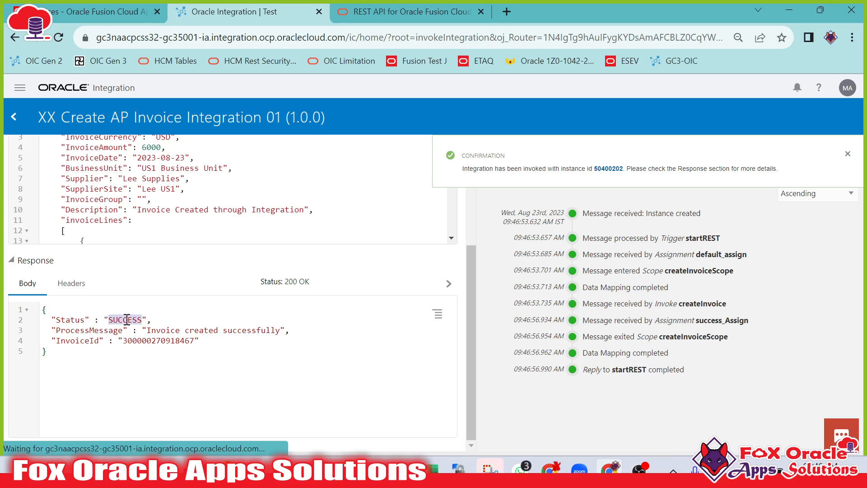
pyautogui.moveTo(146, 331); pyautogui.dragTo(273, 332)
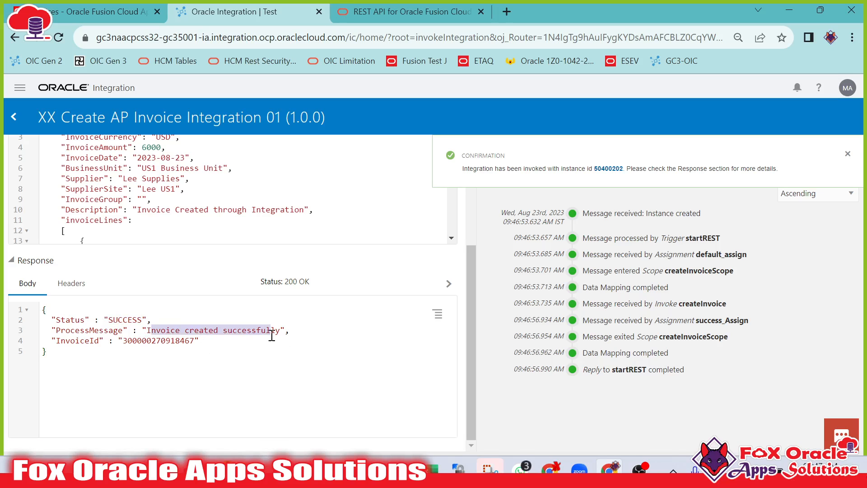
pyautogui.click(237, 346)
pyautogui.doubleClick(143, 340)
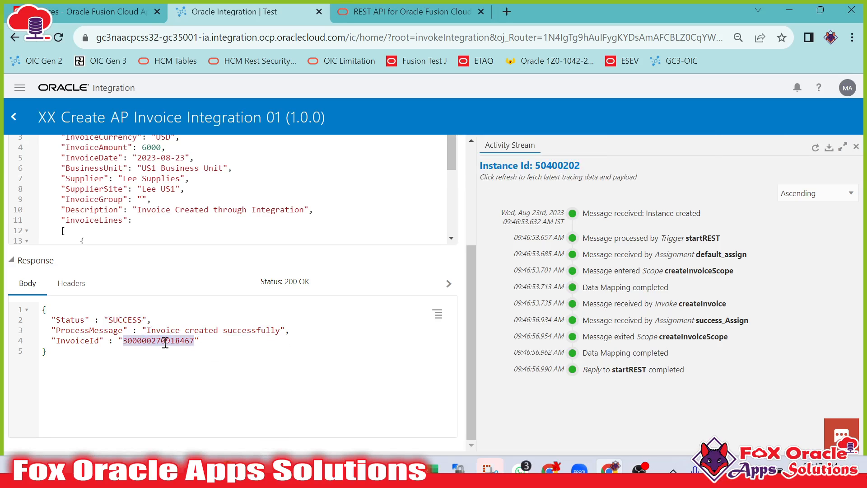
pyautogui.scroll(4, 165, 343)
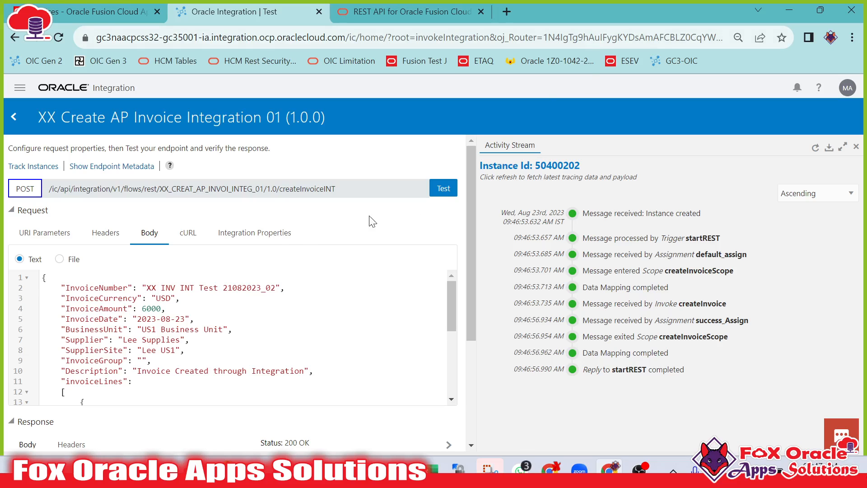
pyautogui.scroll(-1, 177, 242)
pyautogui.scroll(1, 206, 285)
pyautogui.scroll(1, 207, 288)
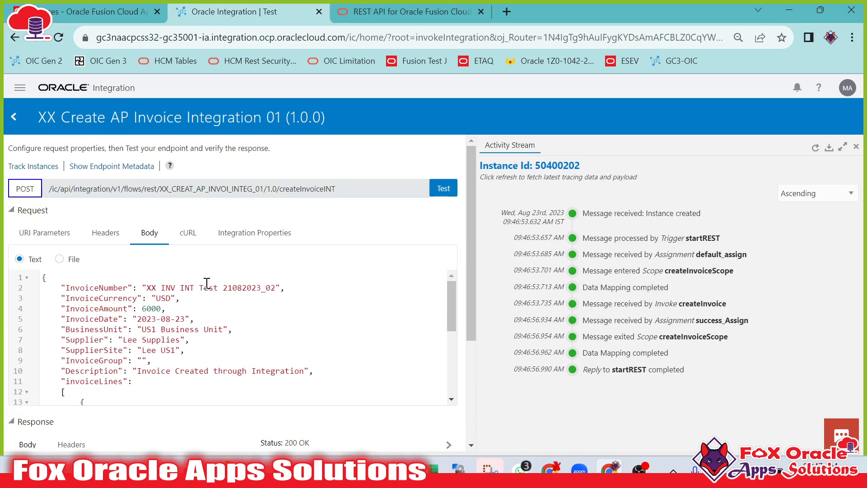